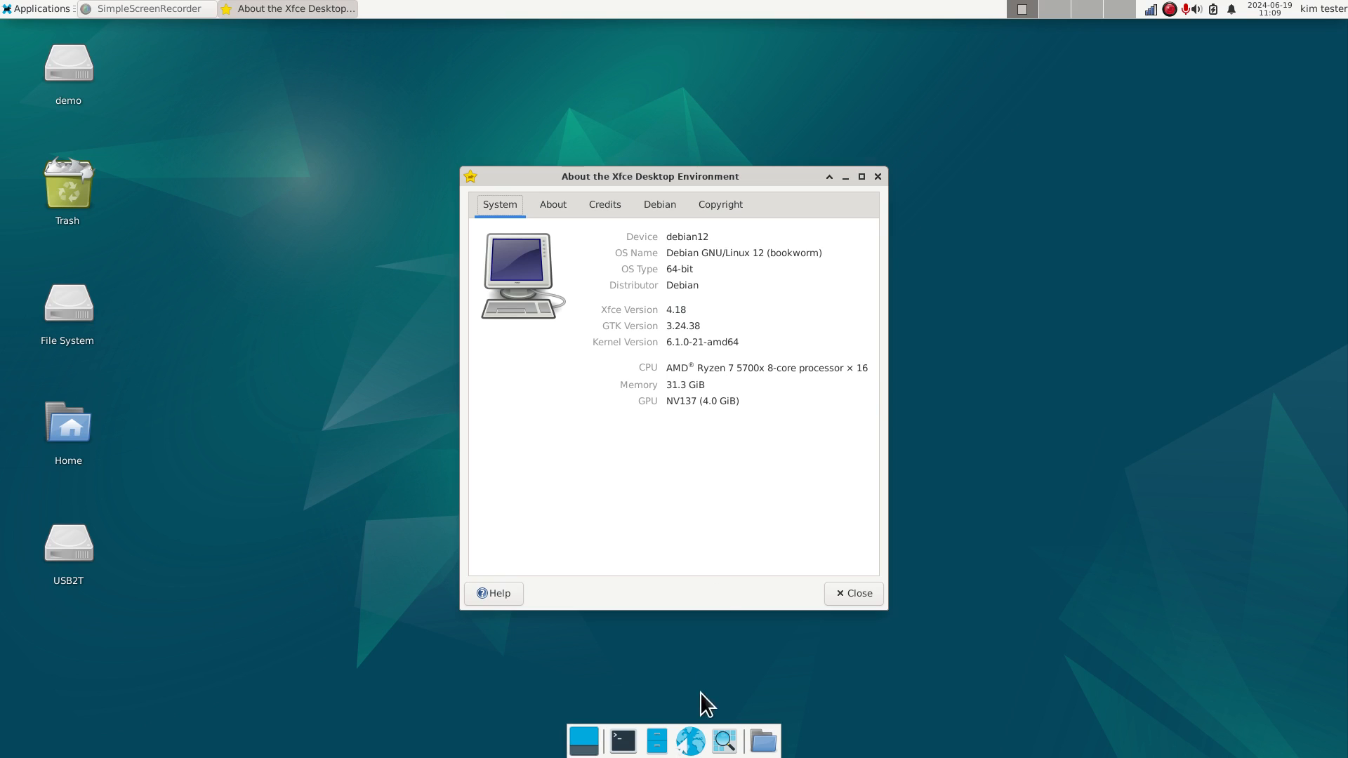
Launch Xarchiver by searching for "ar" in the Application Finder, and close its window again
click(724, 741)
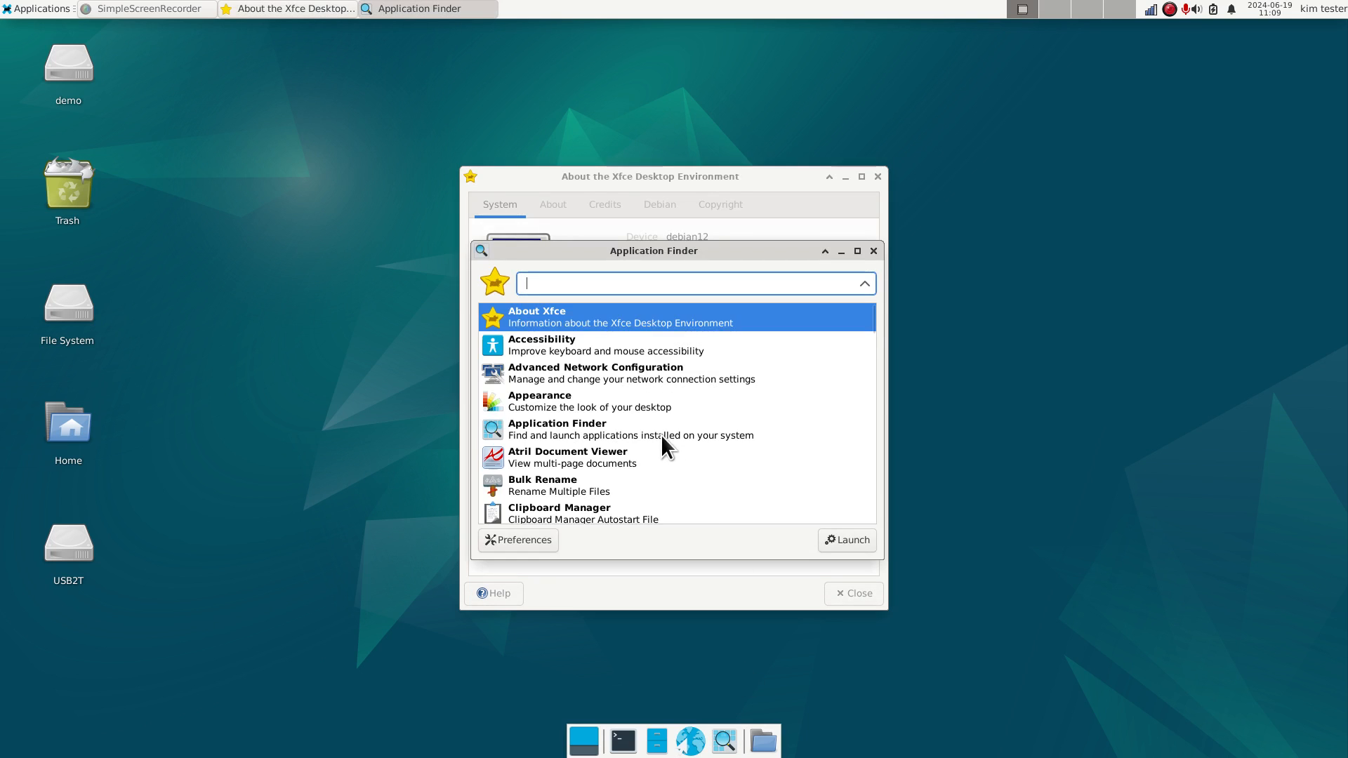
text(a)
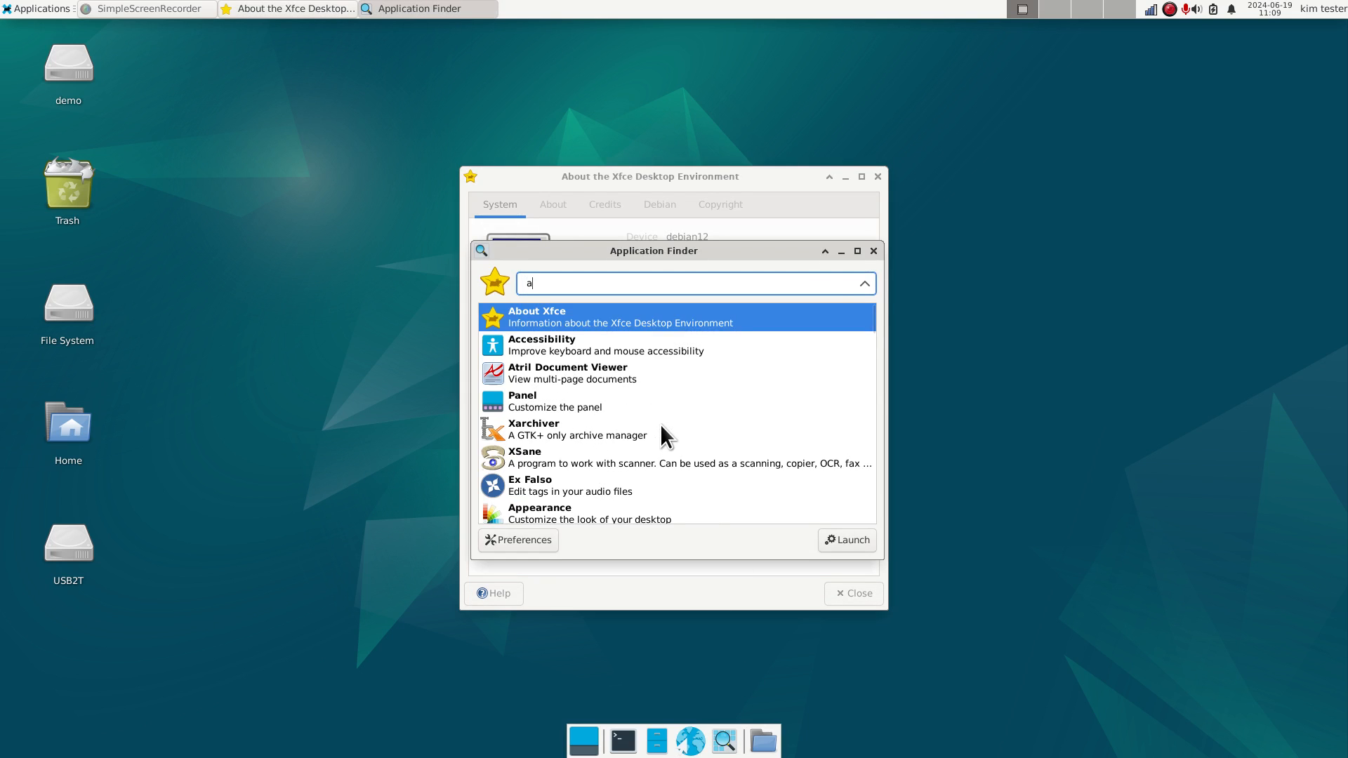
text(r)
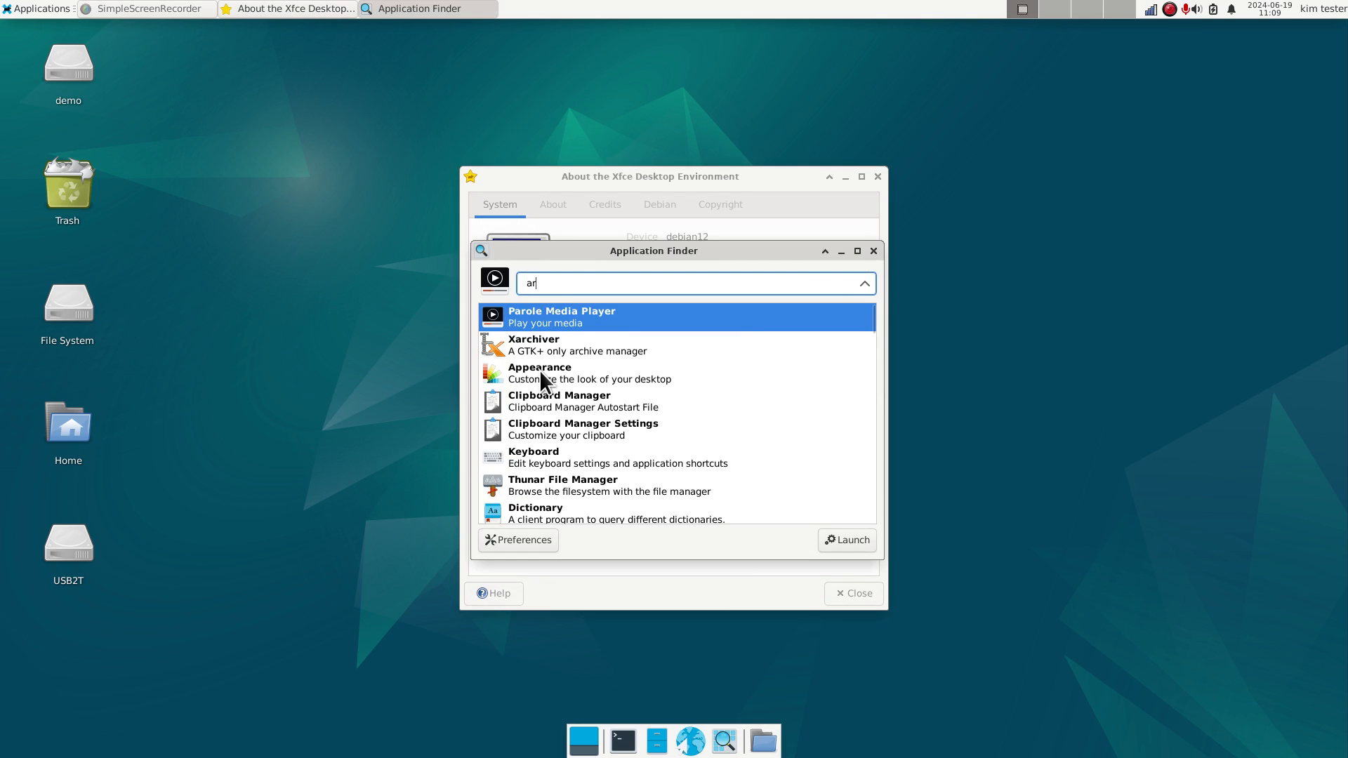
mouse_move(546, 343)
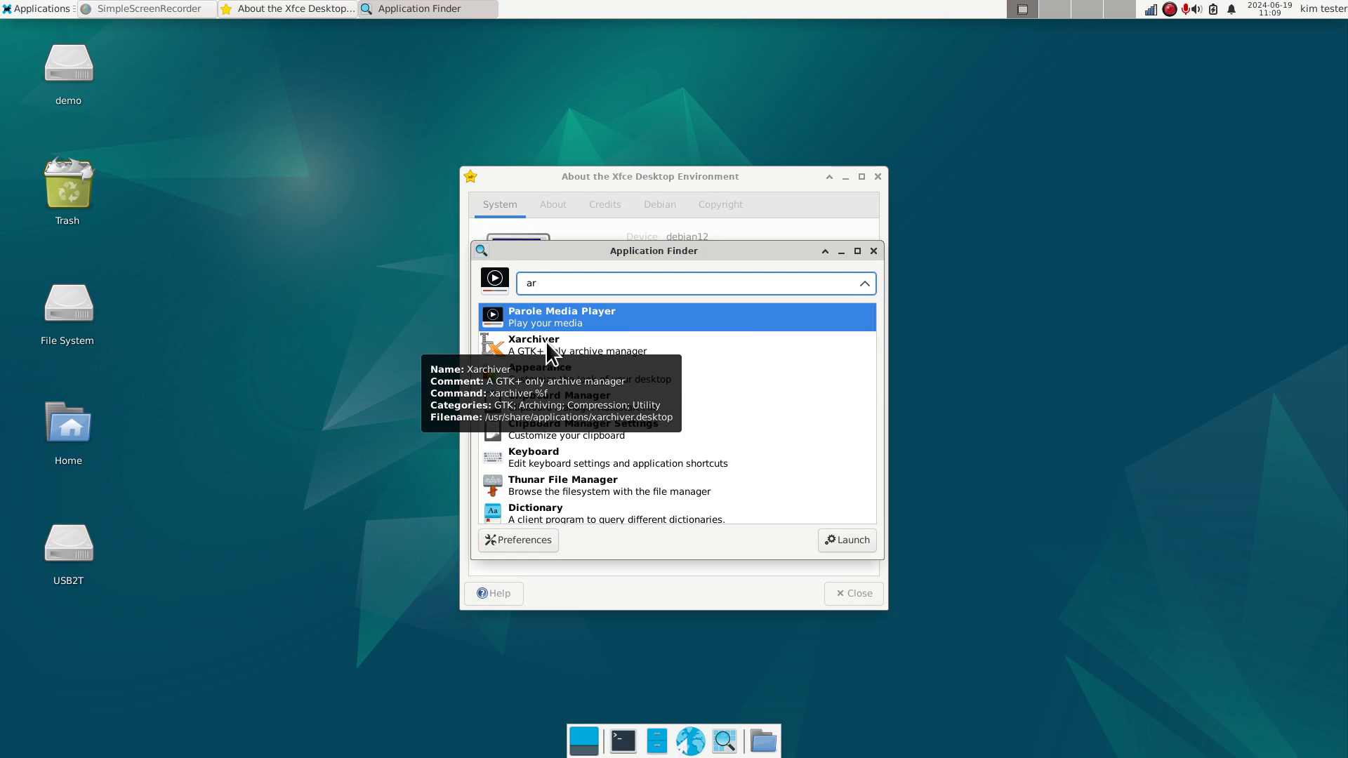
double_click(546, 342)
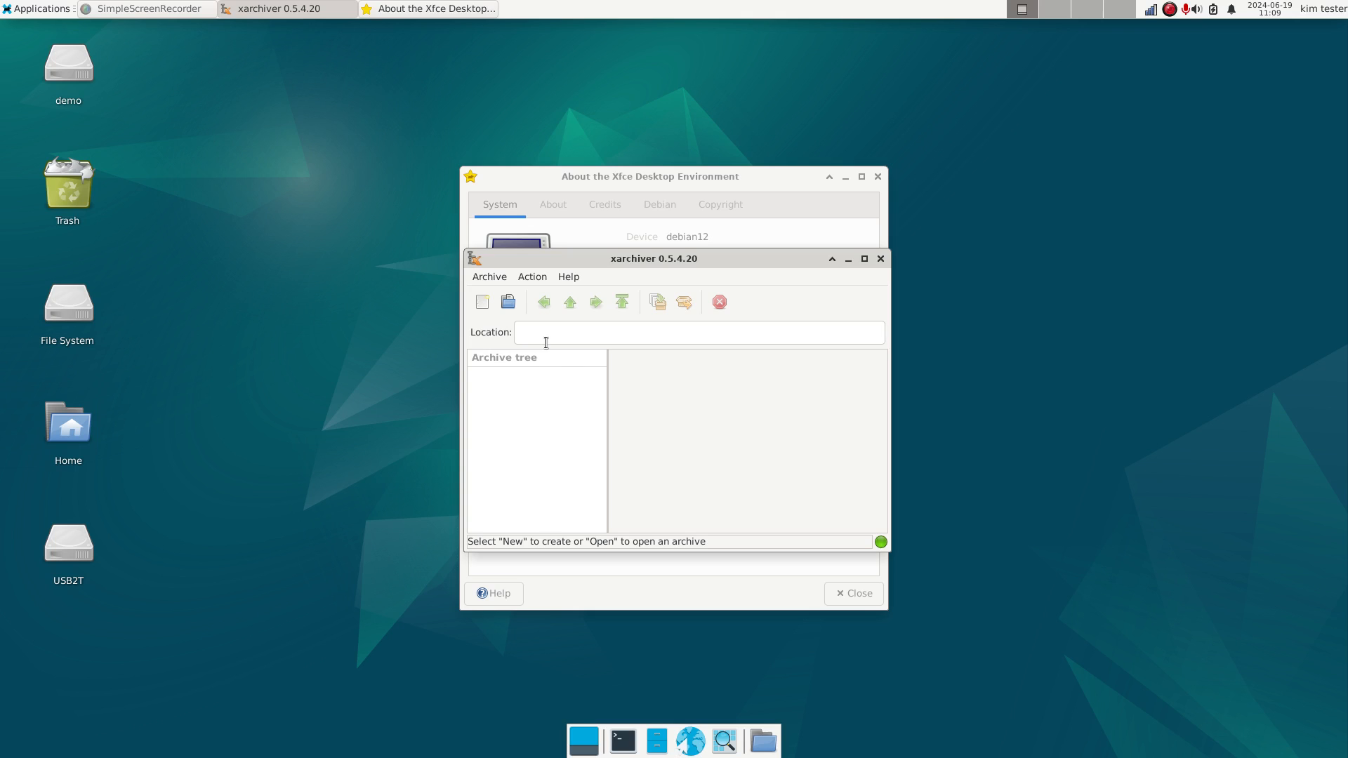
click(881, 260)
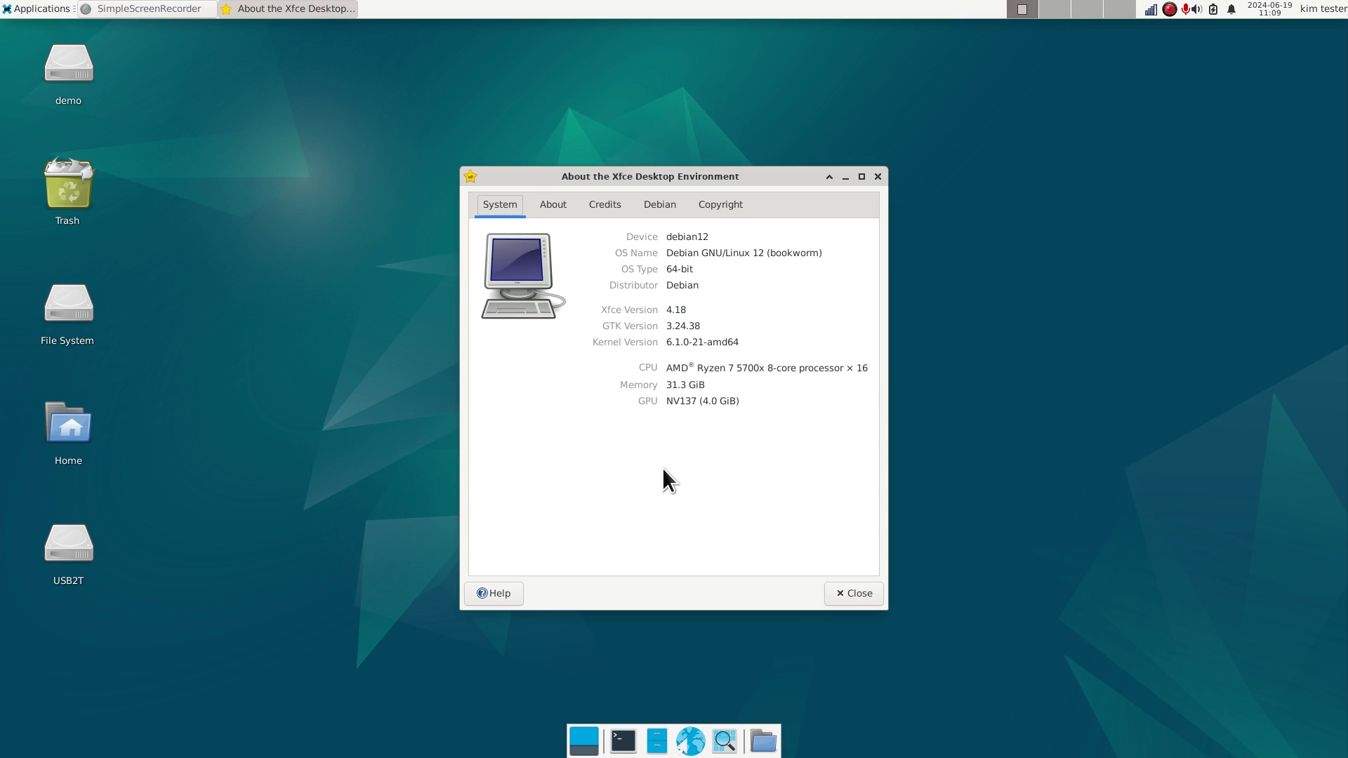
Close the About Xfce window and open the Thunar file manager, moving its window to the middle of the desktop
click(852, 593)
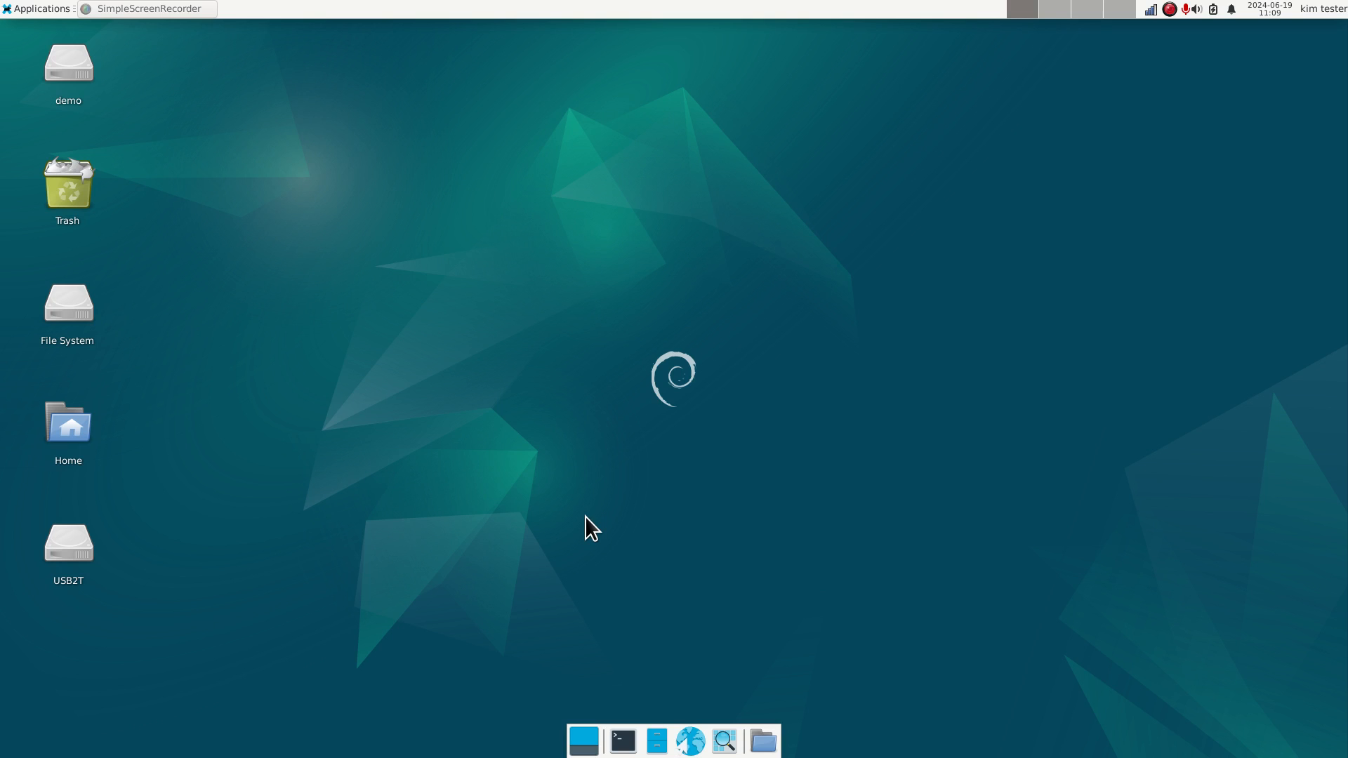
click(658, 743)
drag(440, 29, 647, 91)
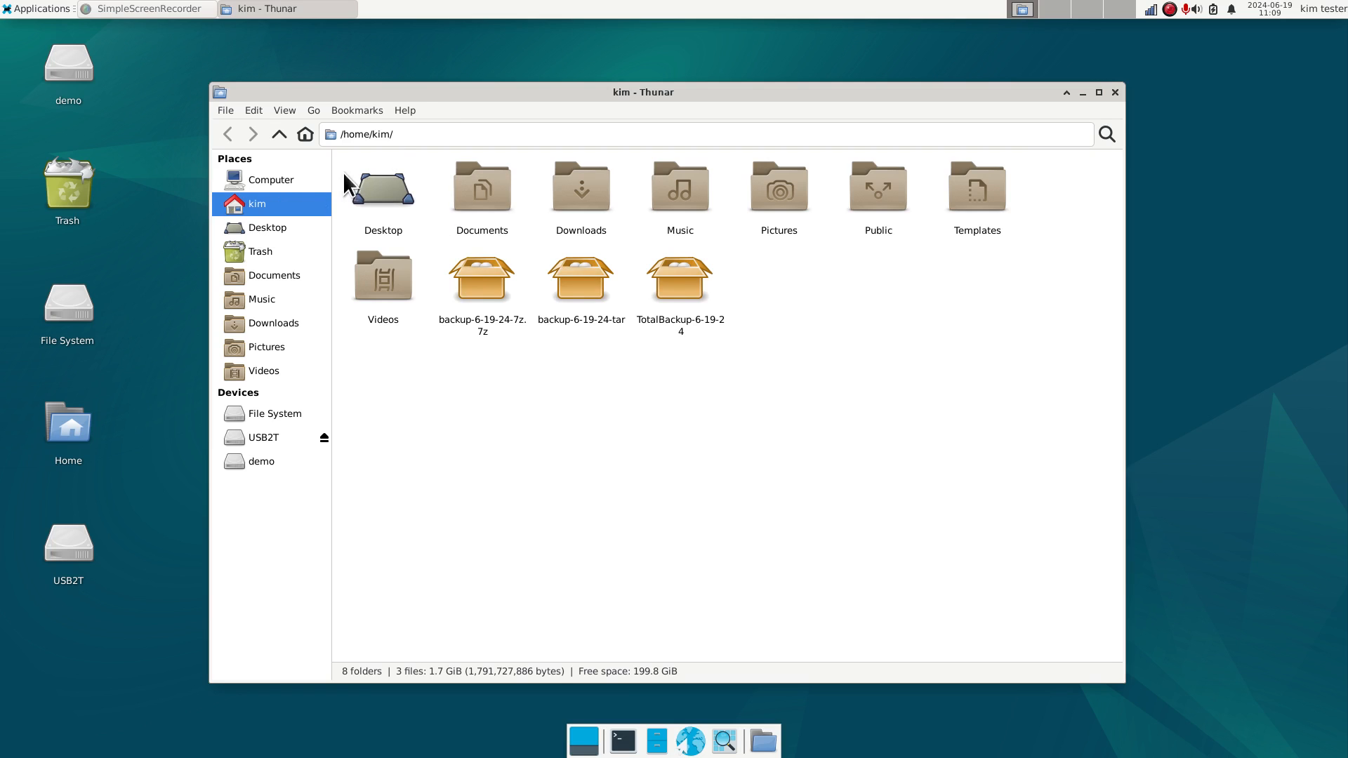
View the version and description in Thunar's About information, and close it
click(402, 109)
click(412, 141)
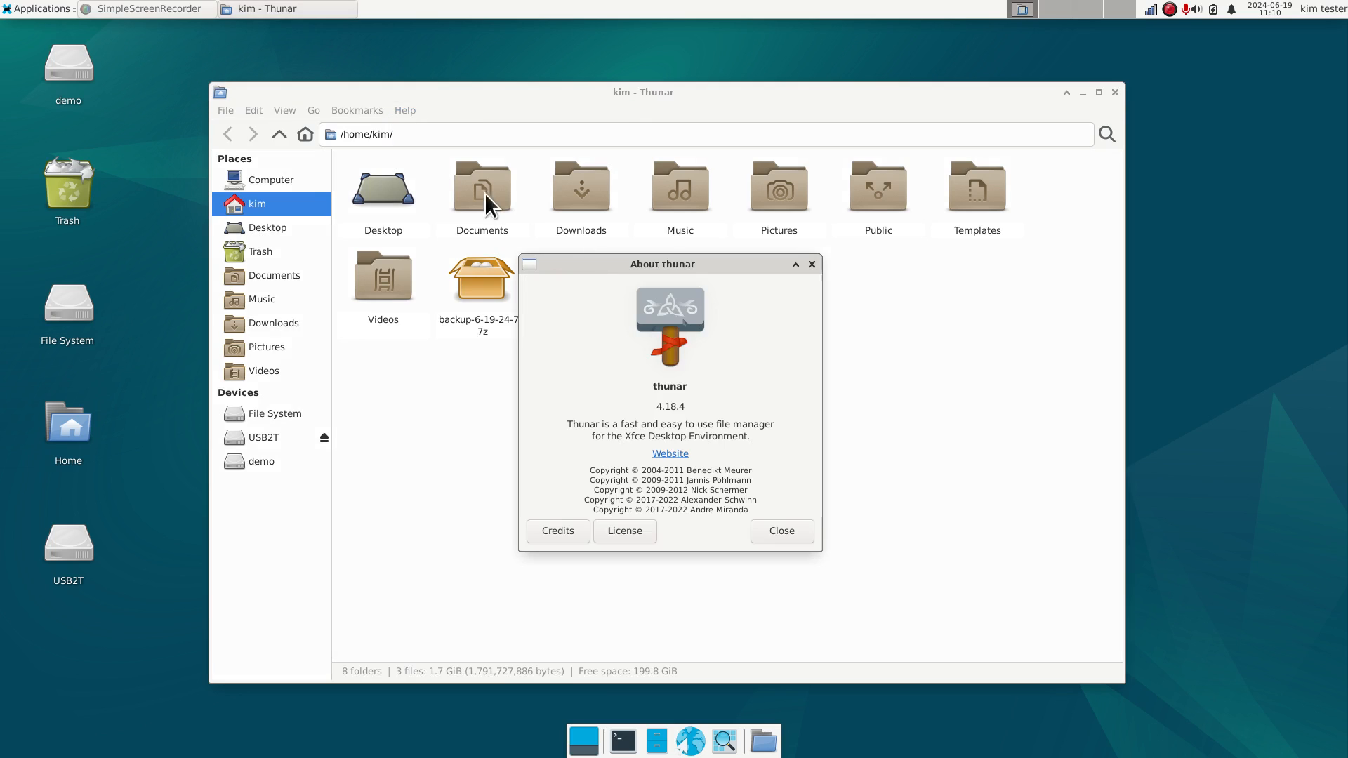
drag(658, 404, 702, 410)
drag(624, 436, 738, 436)
click(784, 529)
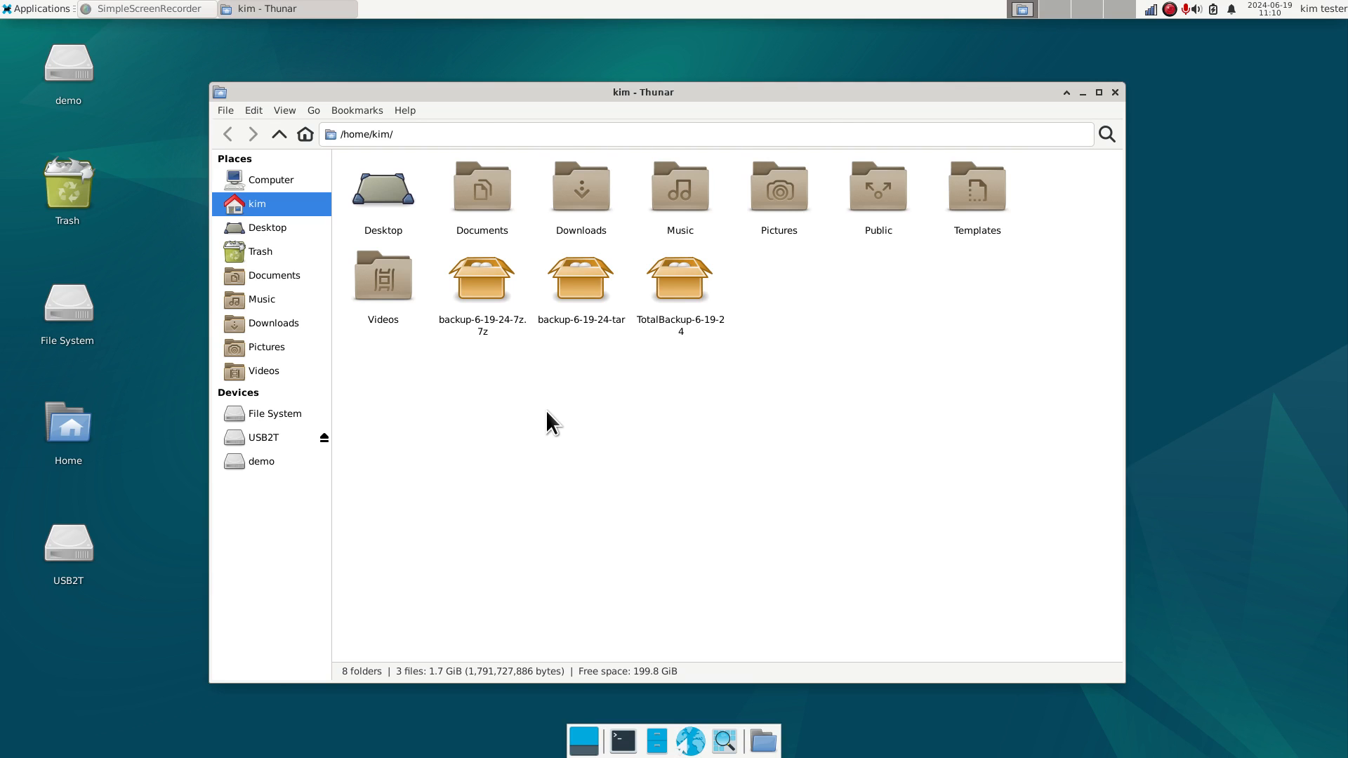
Split the file manager into two resized panes and open the USB2T drive in the second pane
key(F3)
drag(930, 387, 660, 398)
ctrl+scroll(793, 490, down, 2)
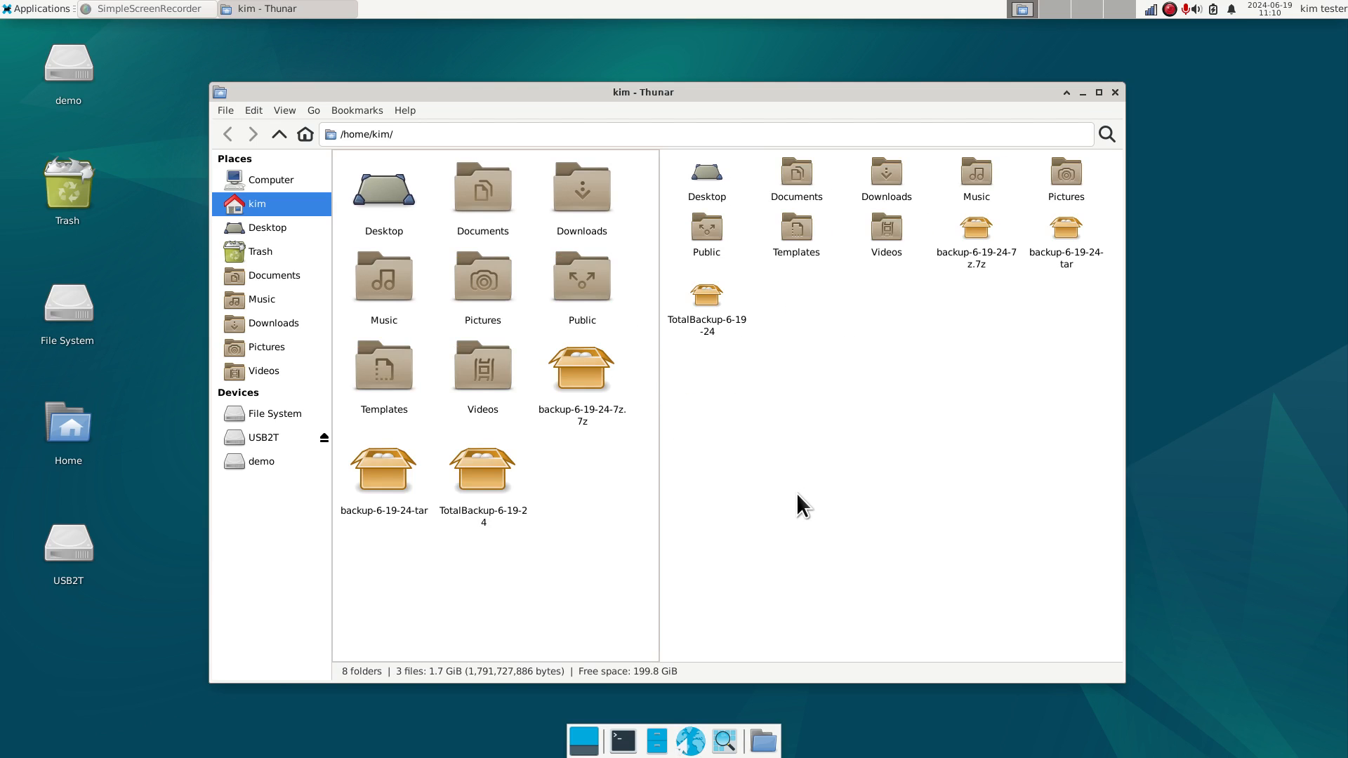
click(263, 437)
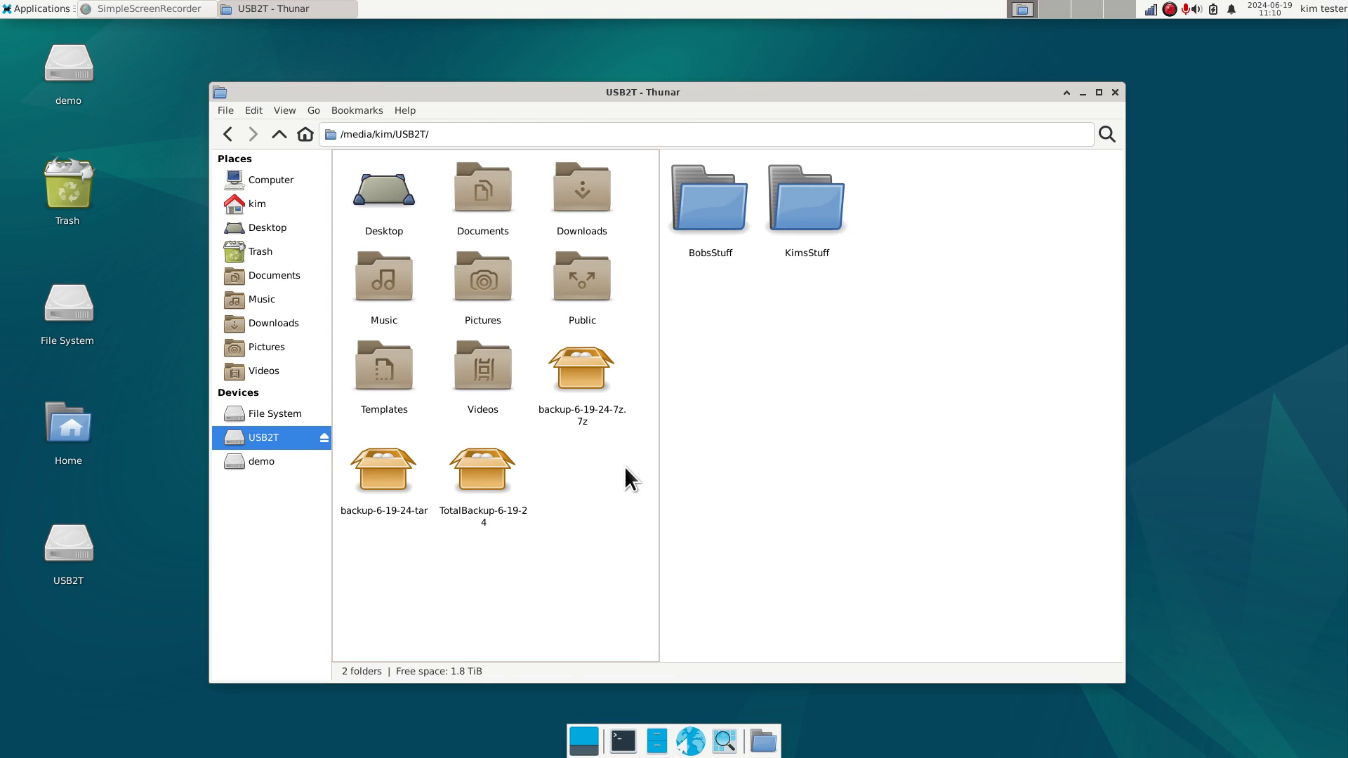
Alternate the active pane between the home folder and USB2T, and close the split view from the home pane
click(575, 483)
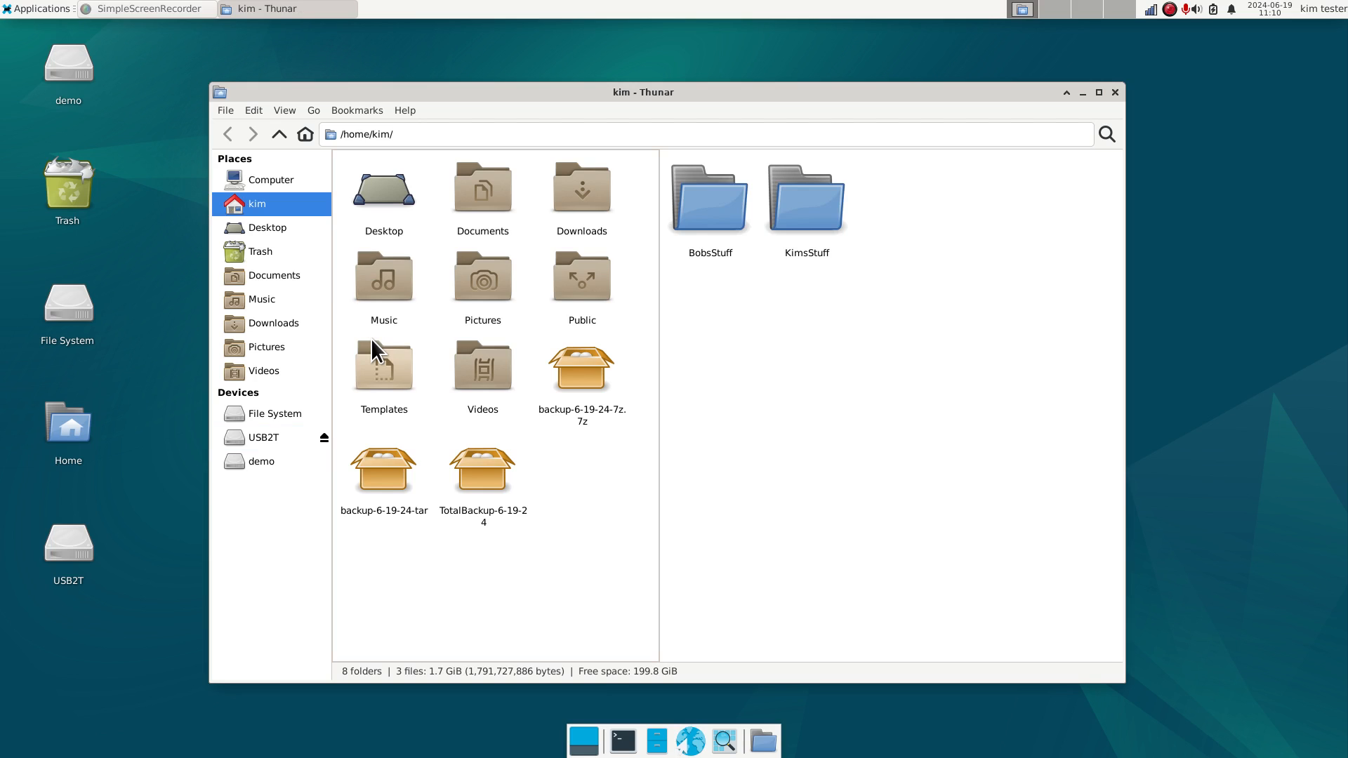
click(752, 375)
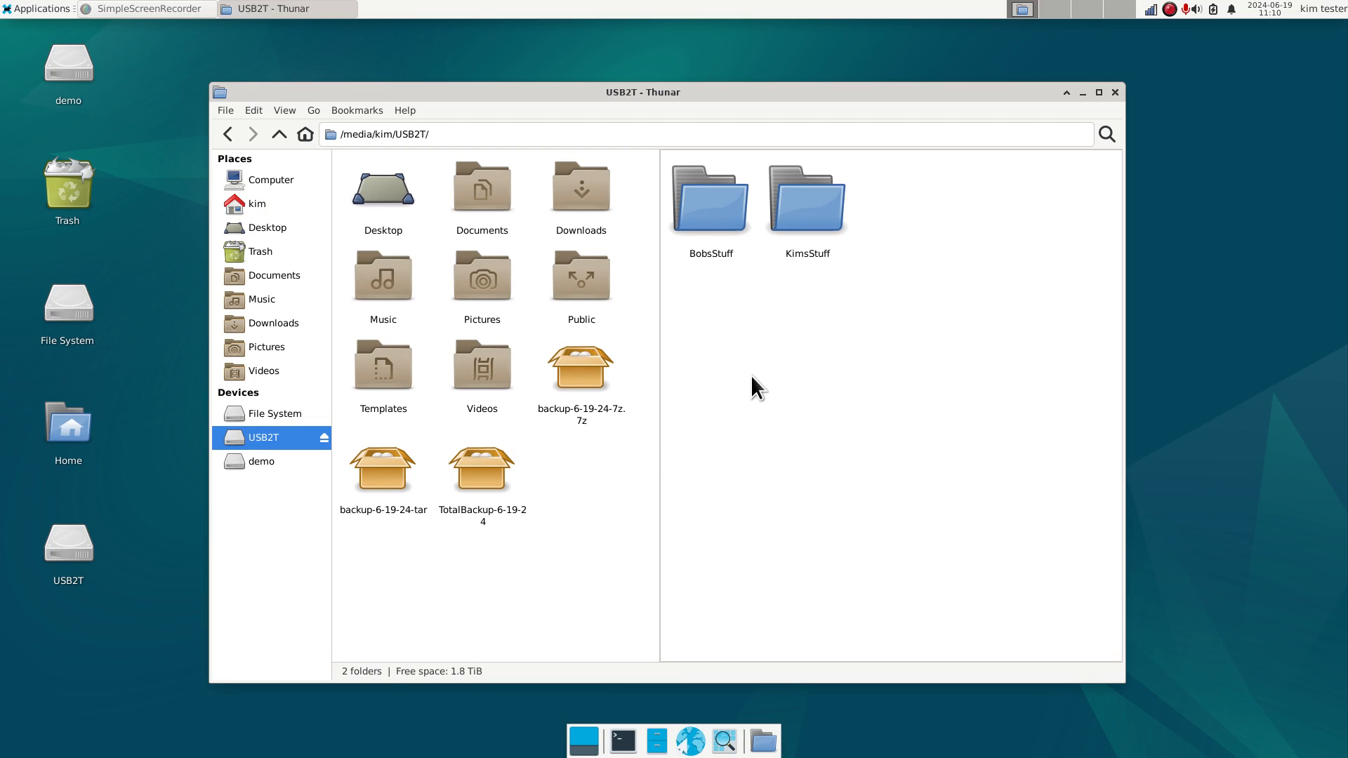
click(592, 469)
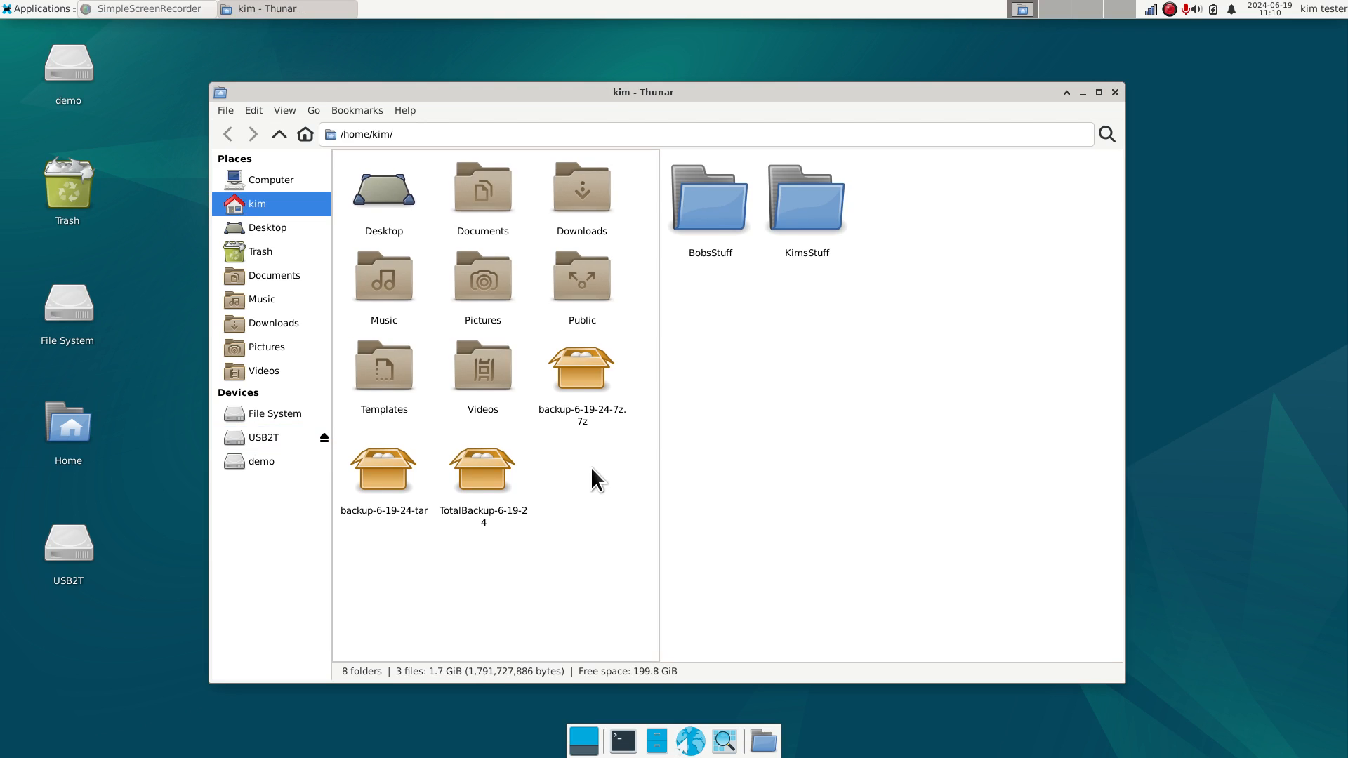
key(F3)
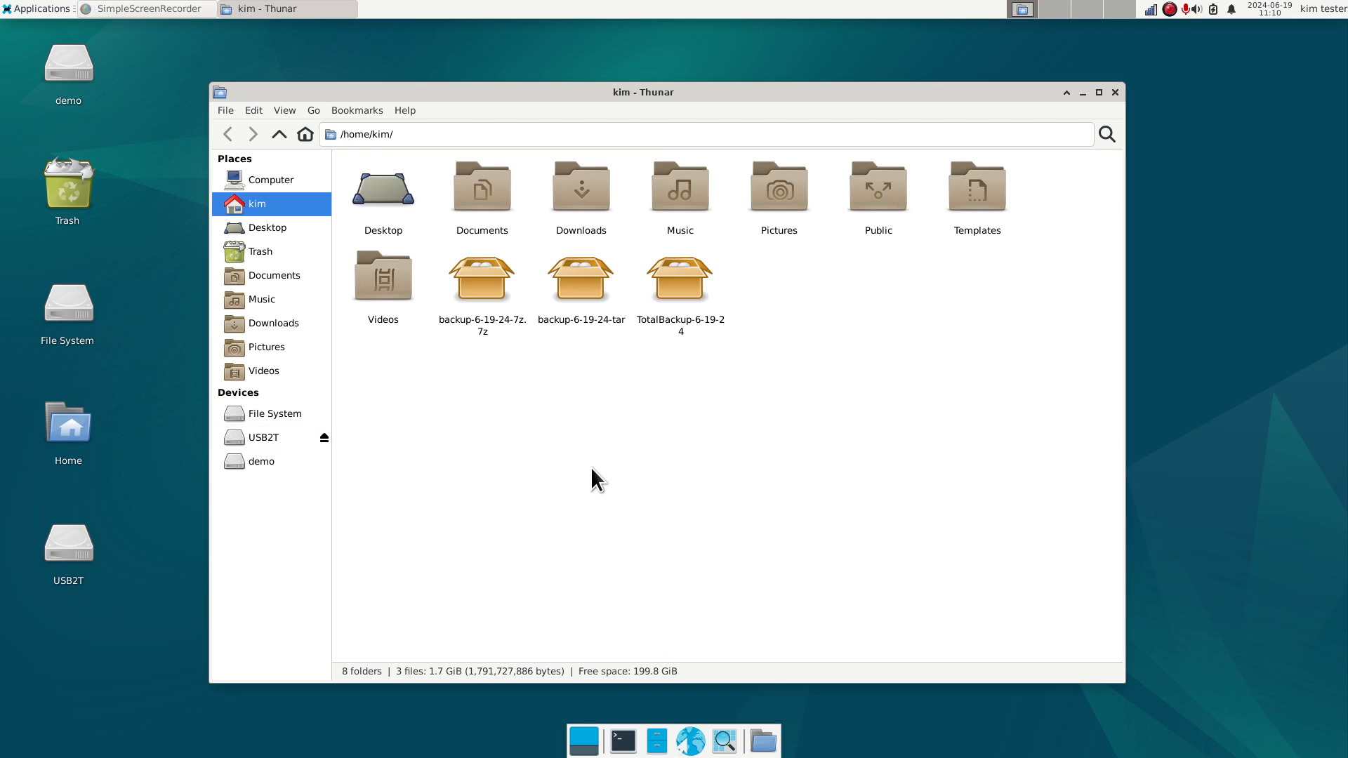
Reopen the split view, widen the home folder's first pane slightly, and adjust the icon size in the second pane
key(F3)
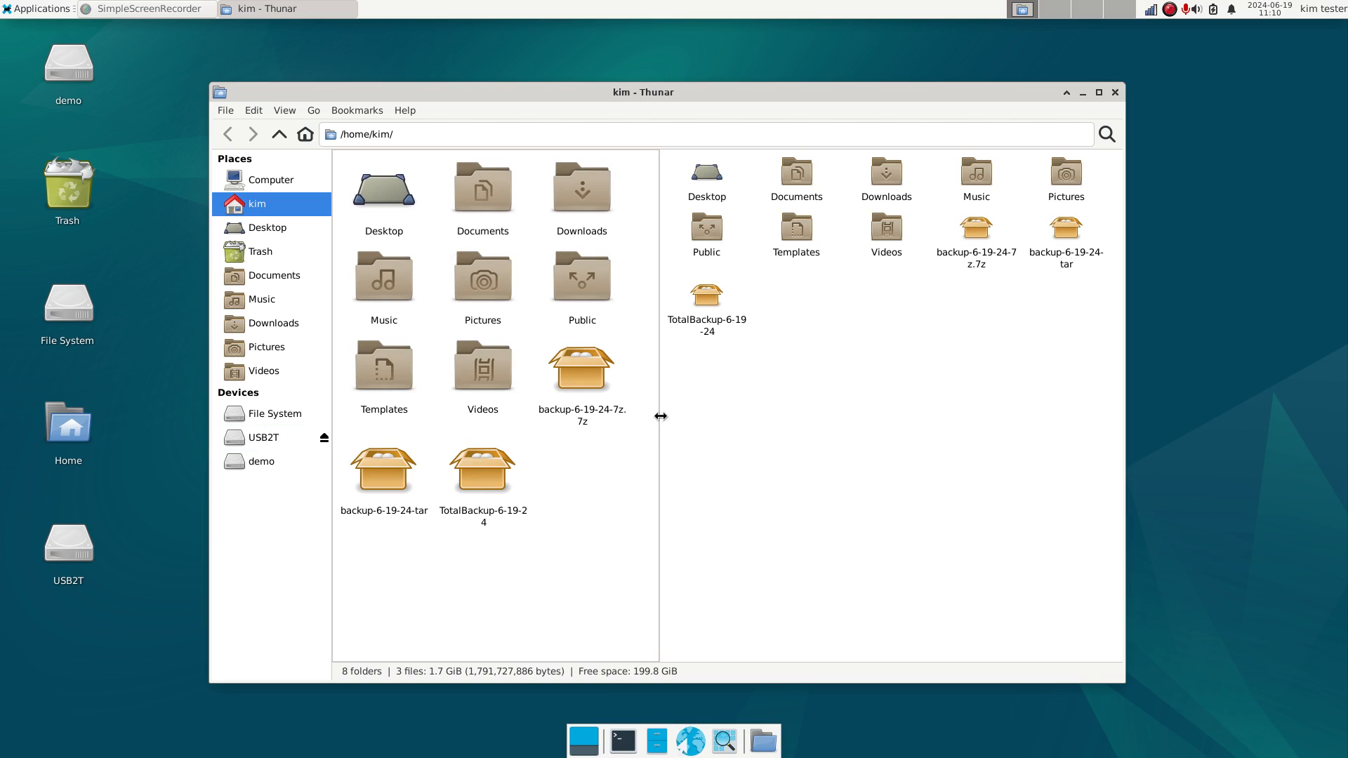
drag(661, 416, 681, 439)
scroll(825, 474, up, 5)
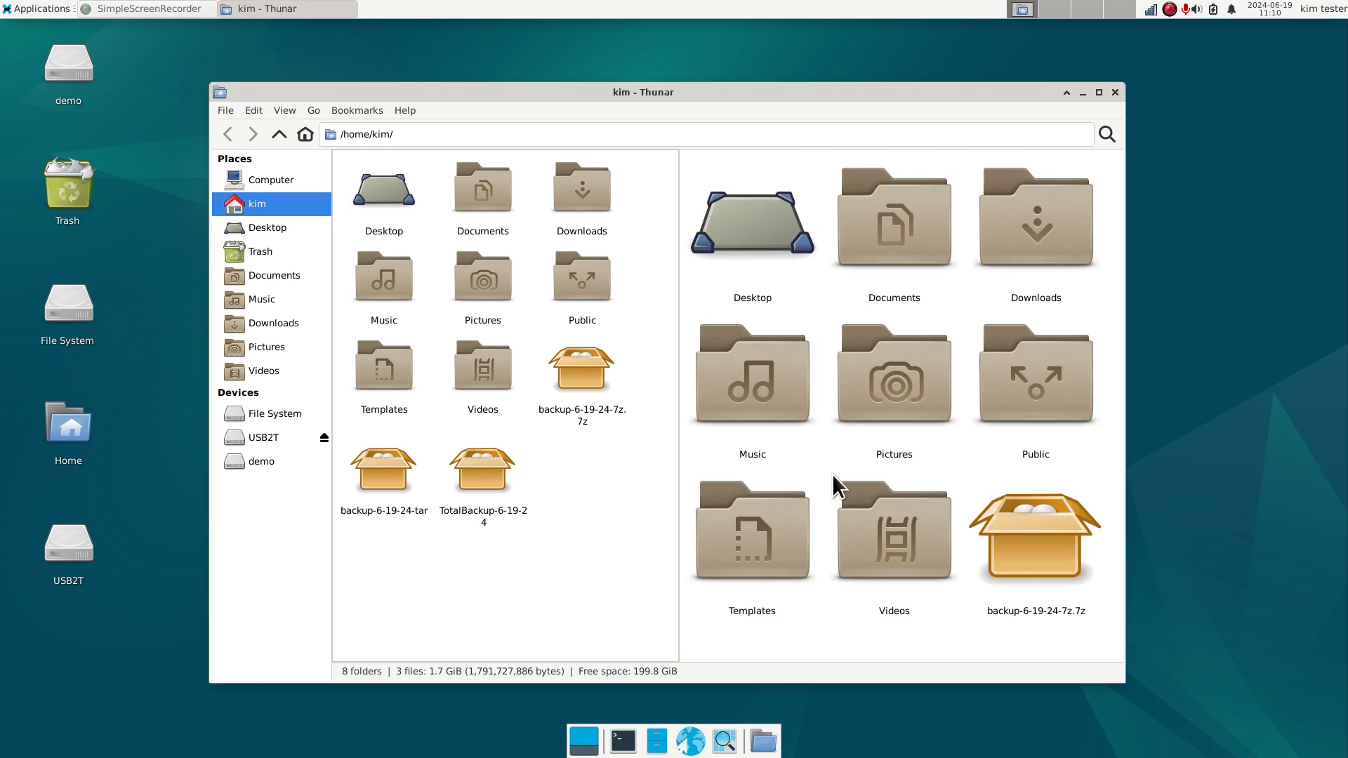
scroll(833, 474, down, 5)
scroll(832, 474, up, 2)
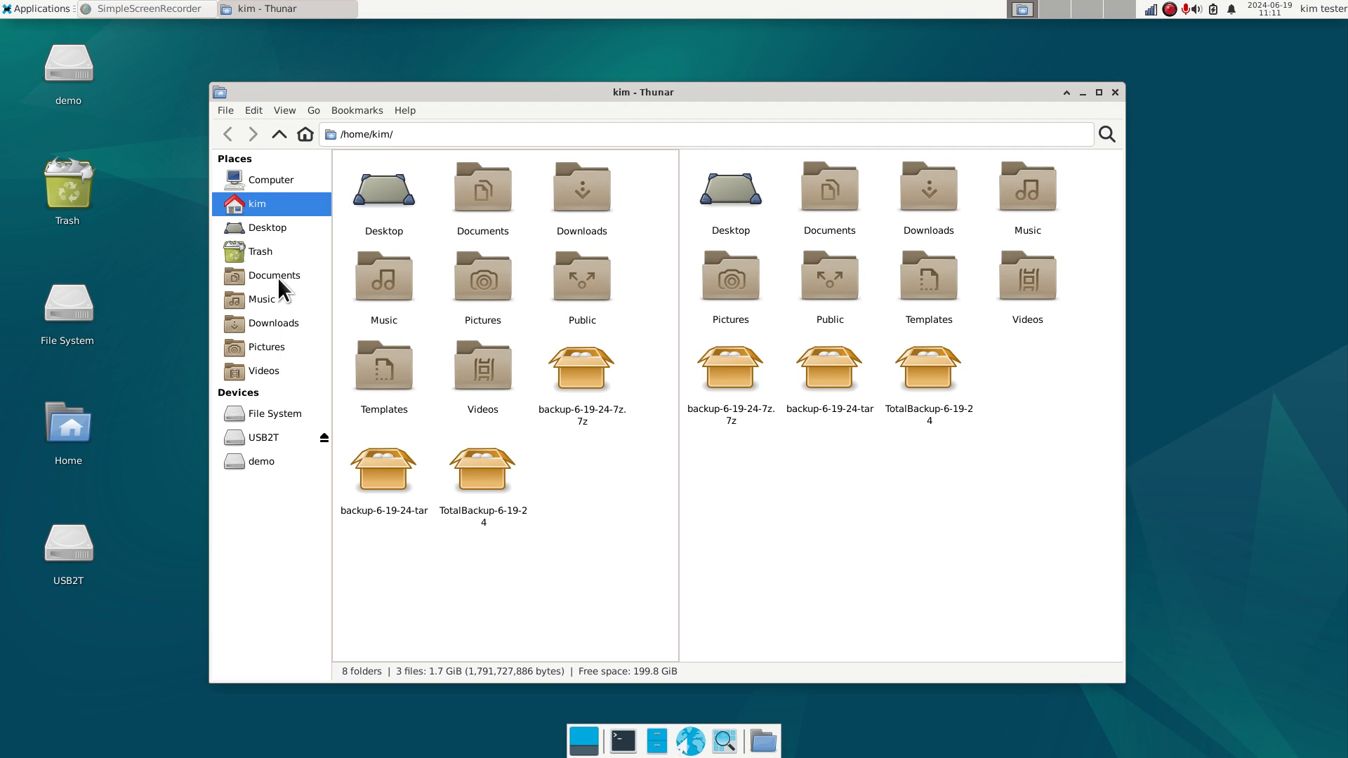
Toggle the shortcuts side pane off and on, and switch it to the tree pane and back to shortcuts
key(ctrl+b)
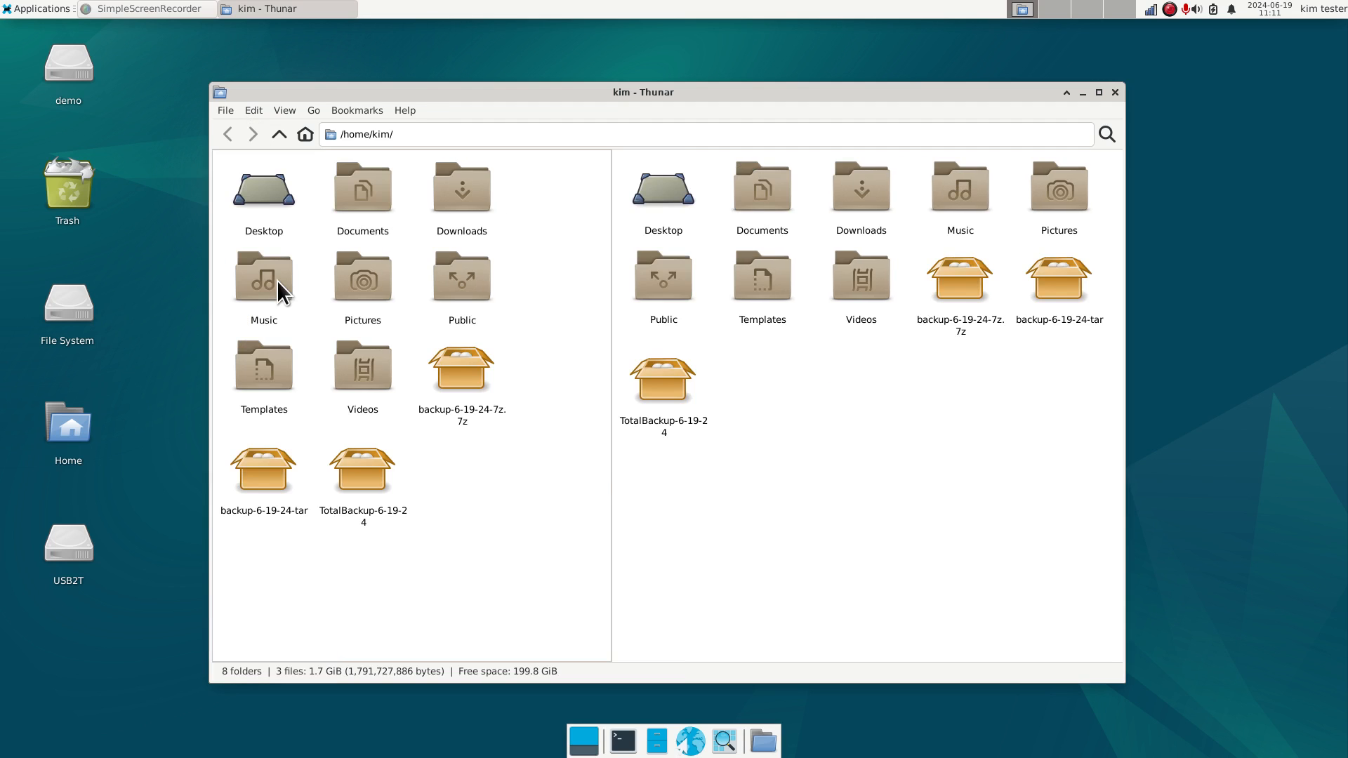
key(ctrl+b)
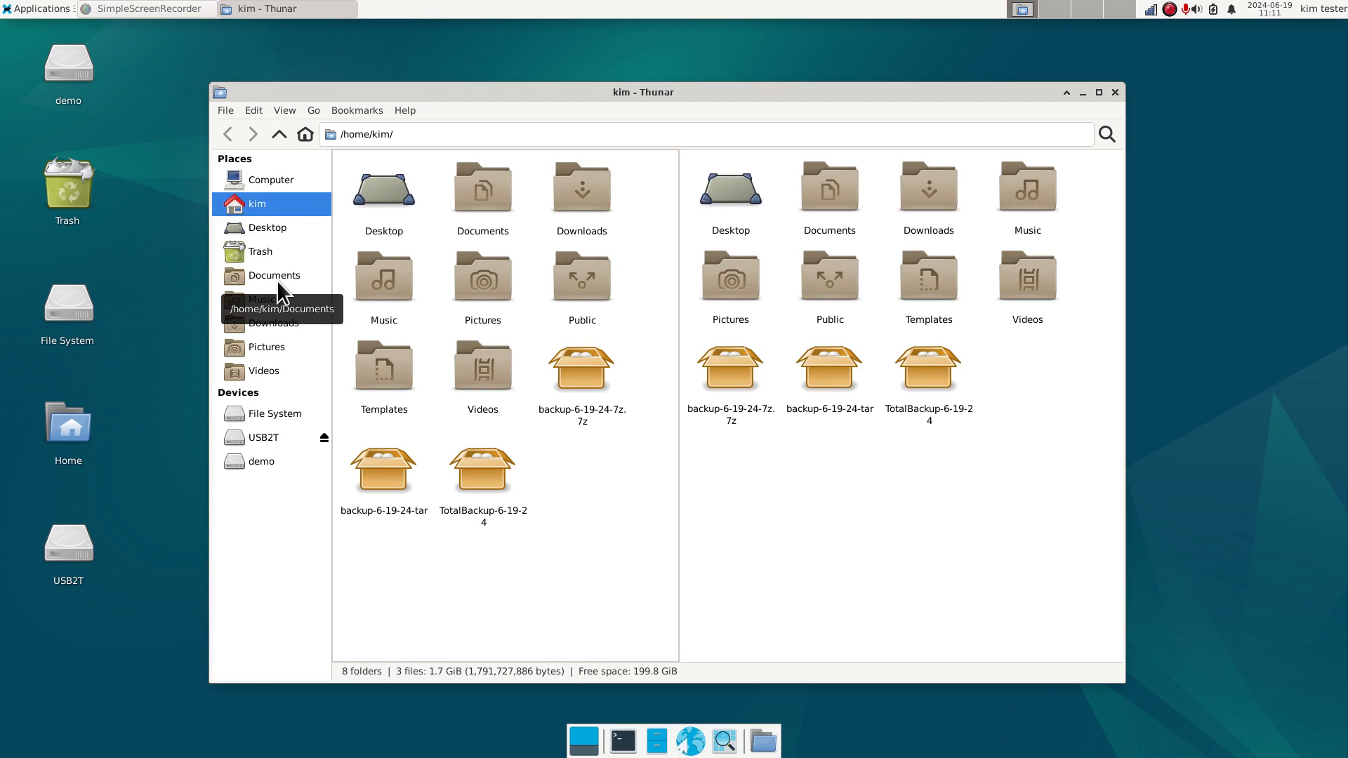
key(ctrl+e)
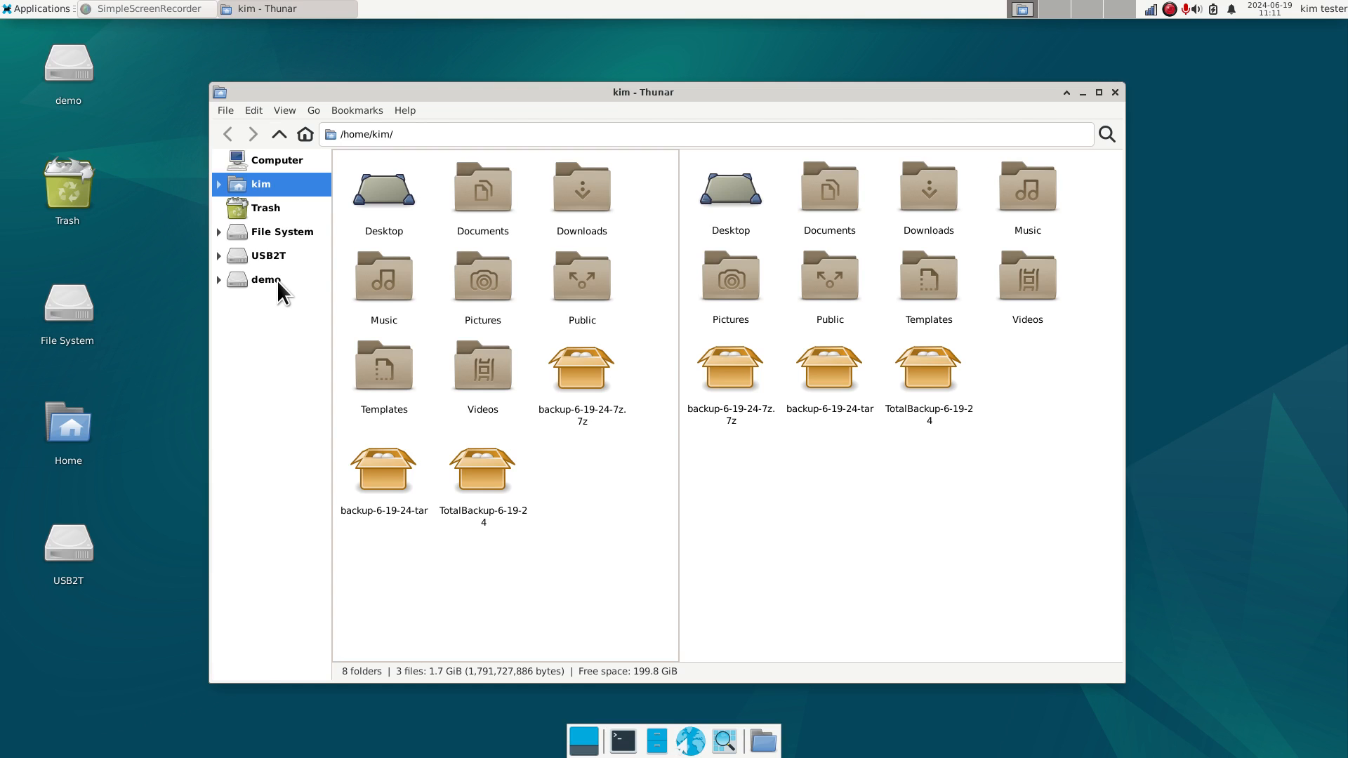
key(ctrl+e)
key(ctrl+e)
key(ctrl+b)
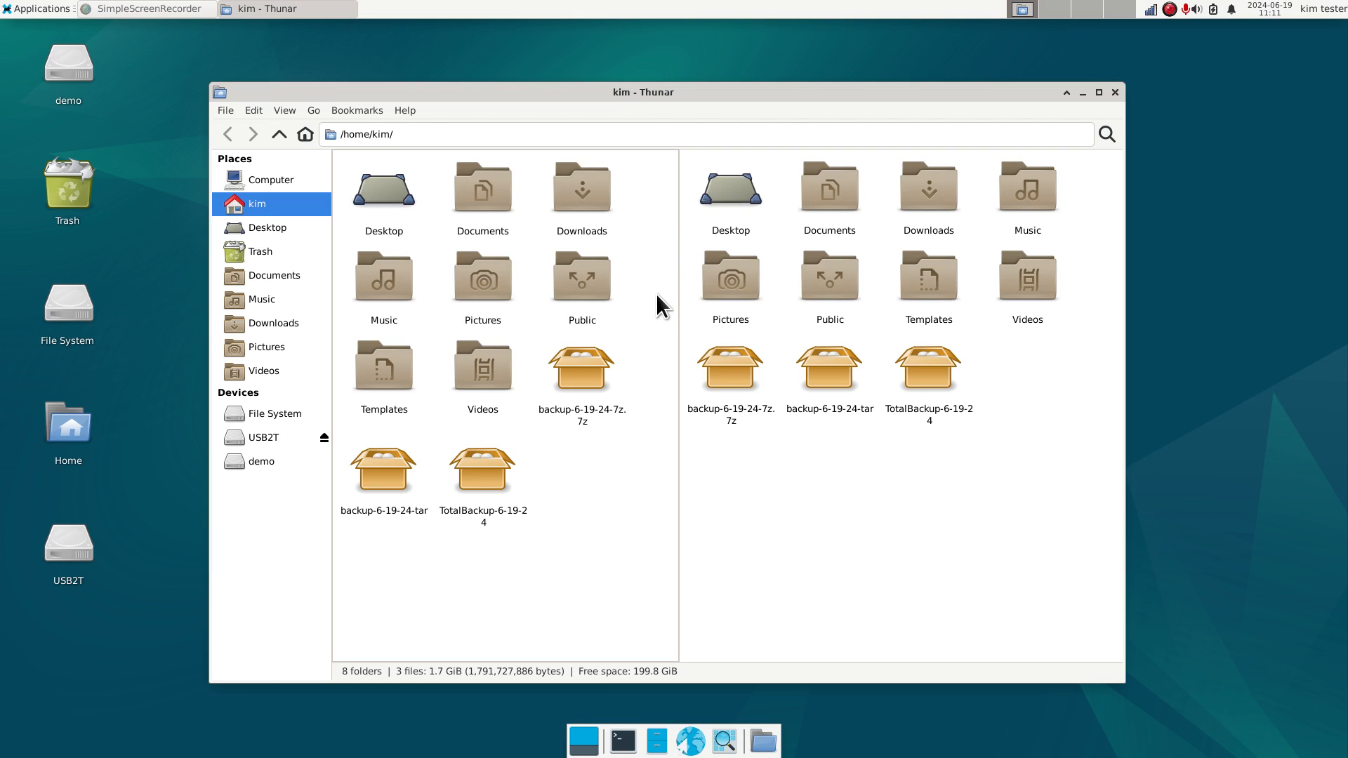
Close the split view and check where the Split View option is listed
key(F3)
click(283, 111)
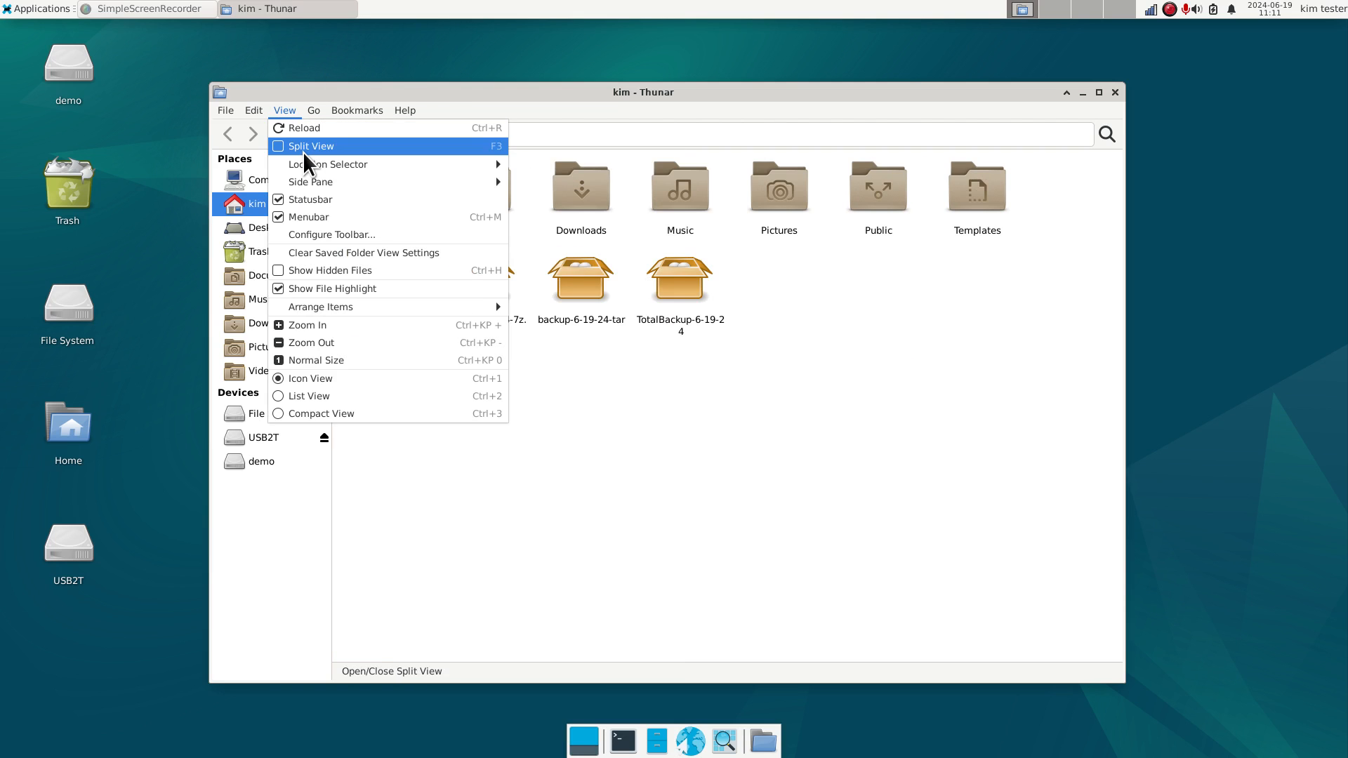
click(580, 101)
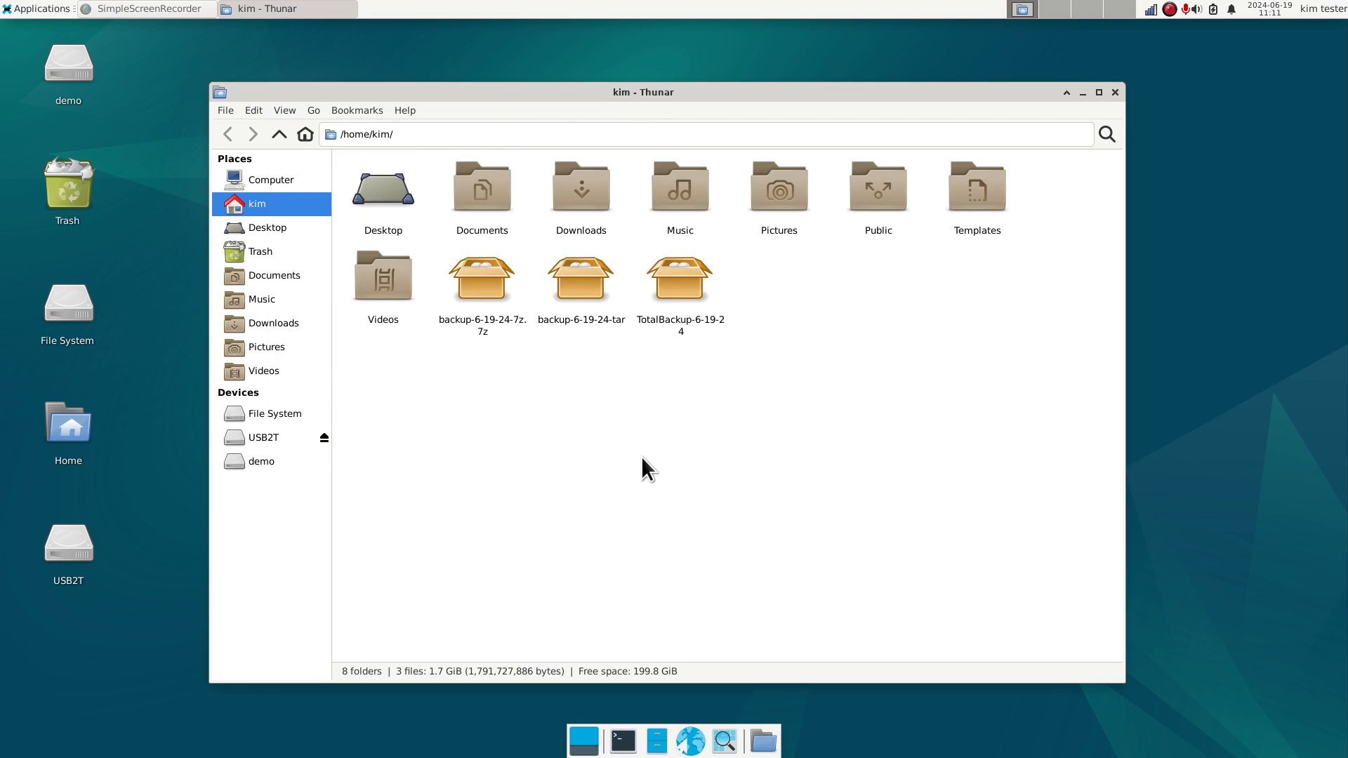
Zoom in on the home folder until its icons are very large
key(ctrl+plus)
key(ctrl+plus)
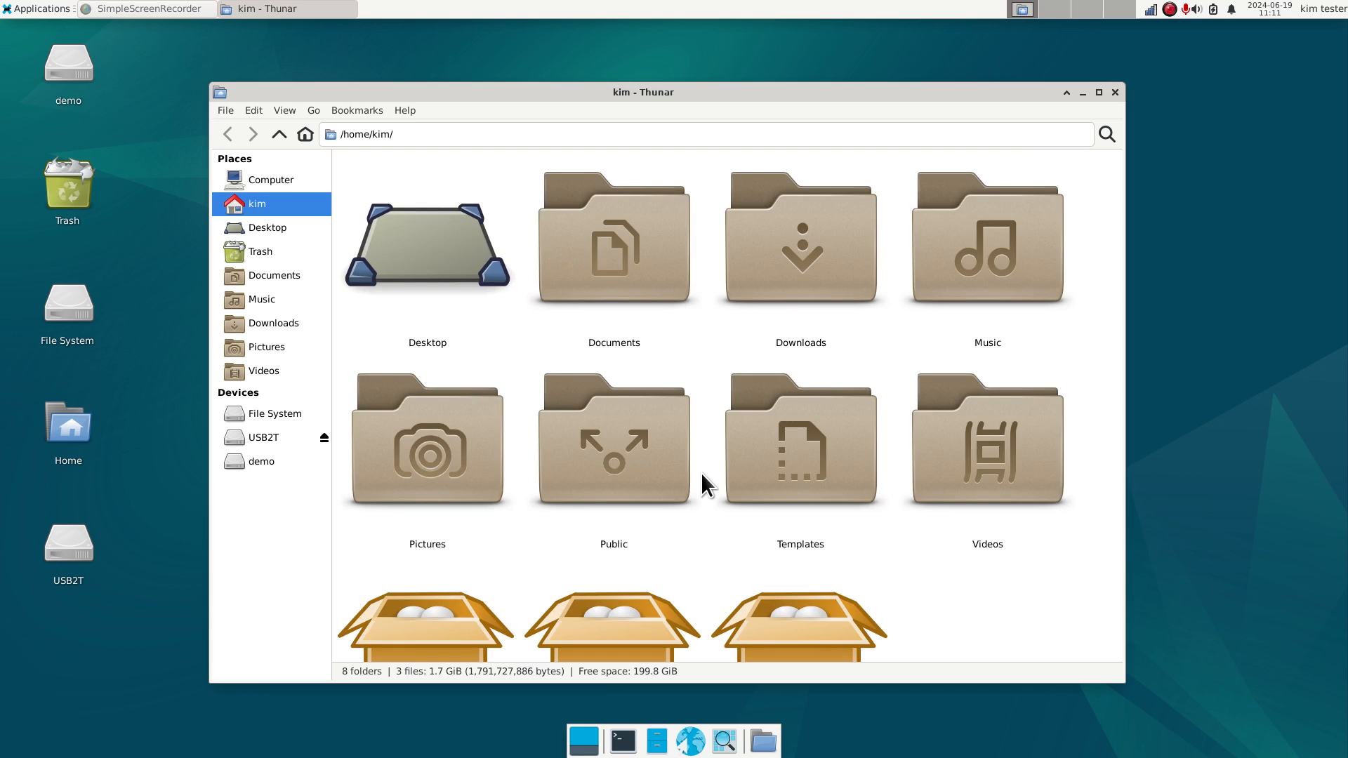
key(ctrl+plus)
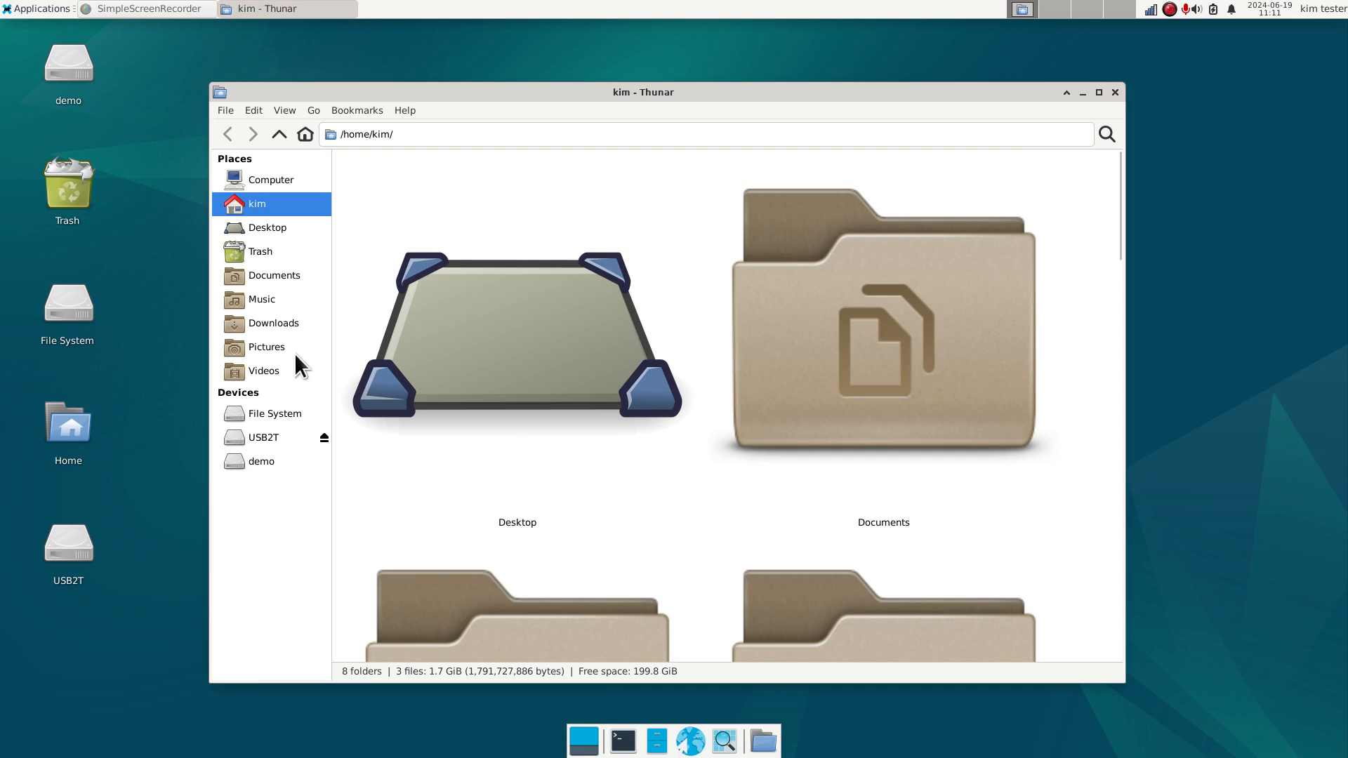
Open the Pictures folder, shrink its thumbnails to tiny icons, and return to the home folder
click(257, 345)
key(ctrl+minus)
key(ctrl+minus)
key(ctrl+minus)
key(ctrl+minus)
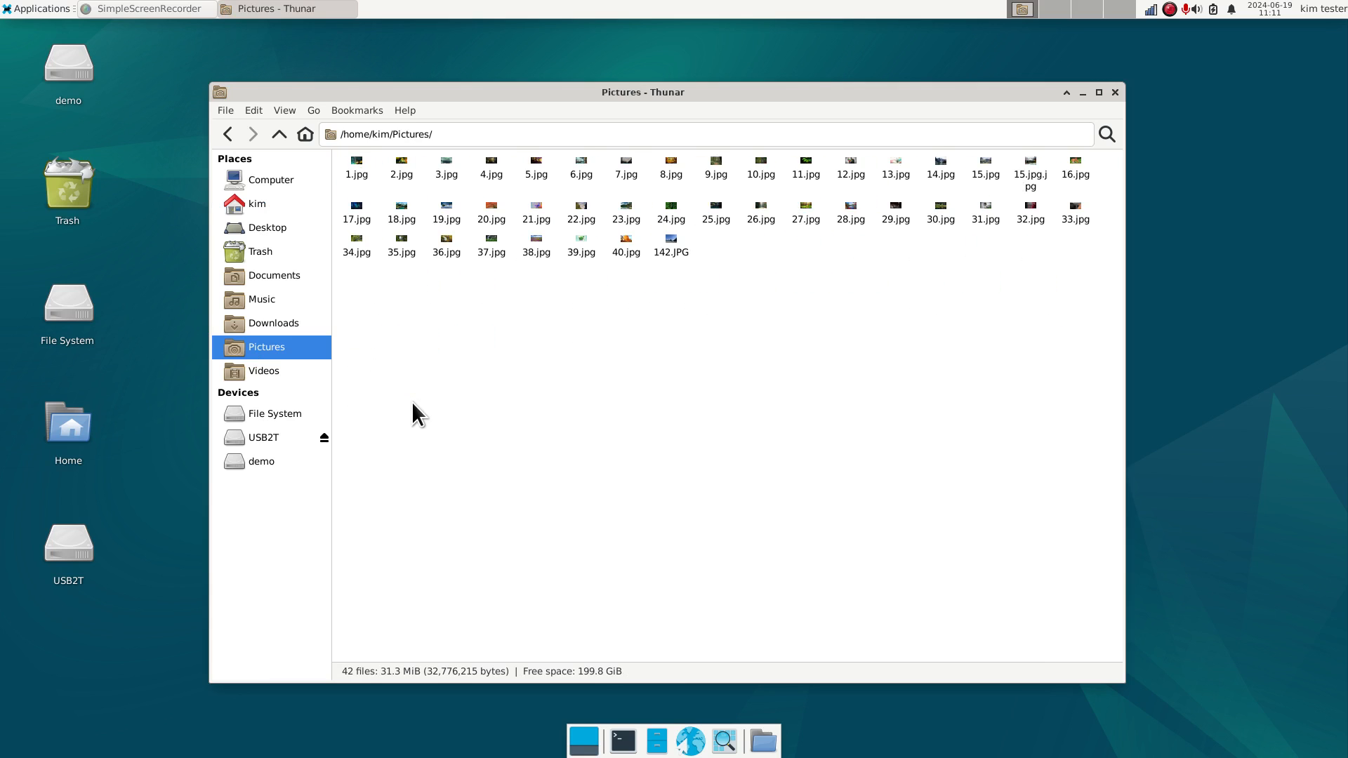
click(259, 204)
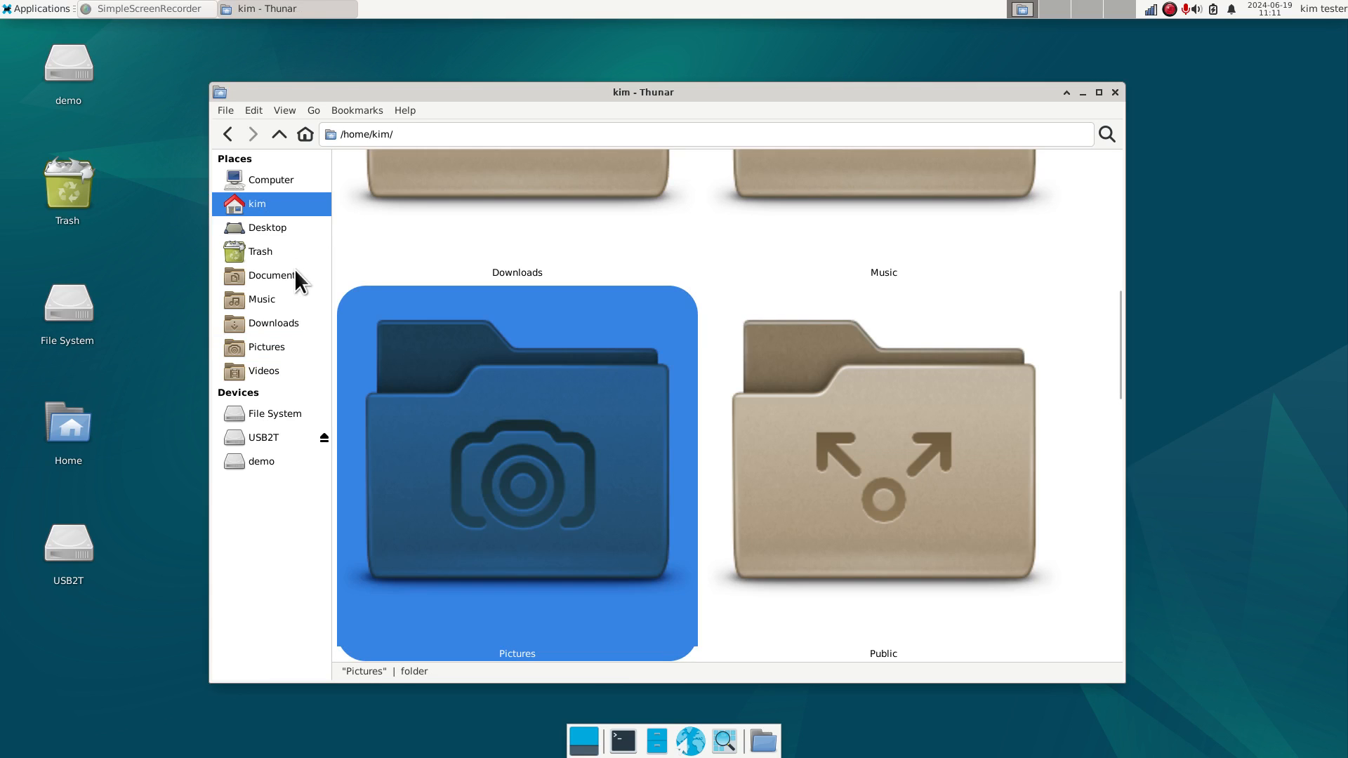
Reopen the Pictures folder and enlarge its thumbnails to a medium size
click(259, 349)
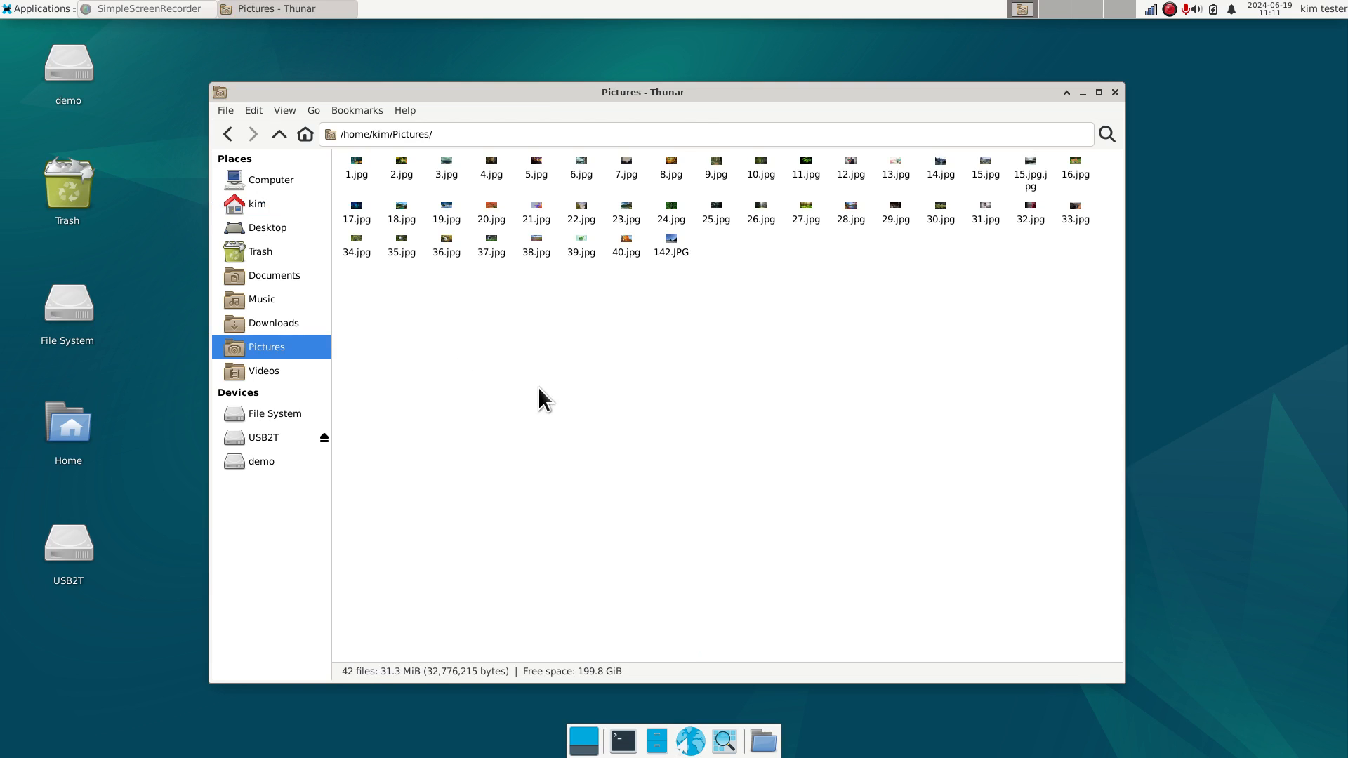
key(ctrl+plus)
key(ctrl+plus)
key(ctrl+plus)
key(ctrl+plus)
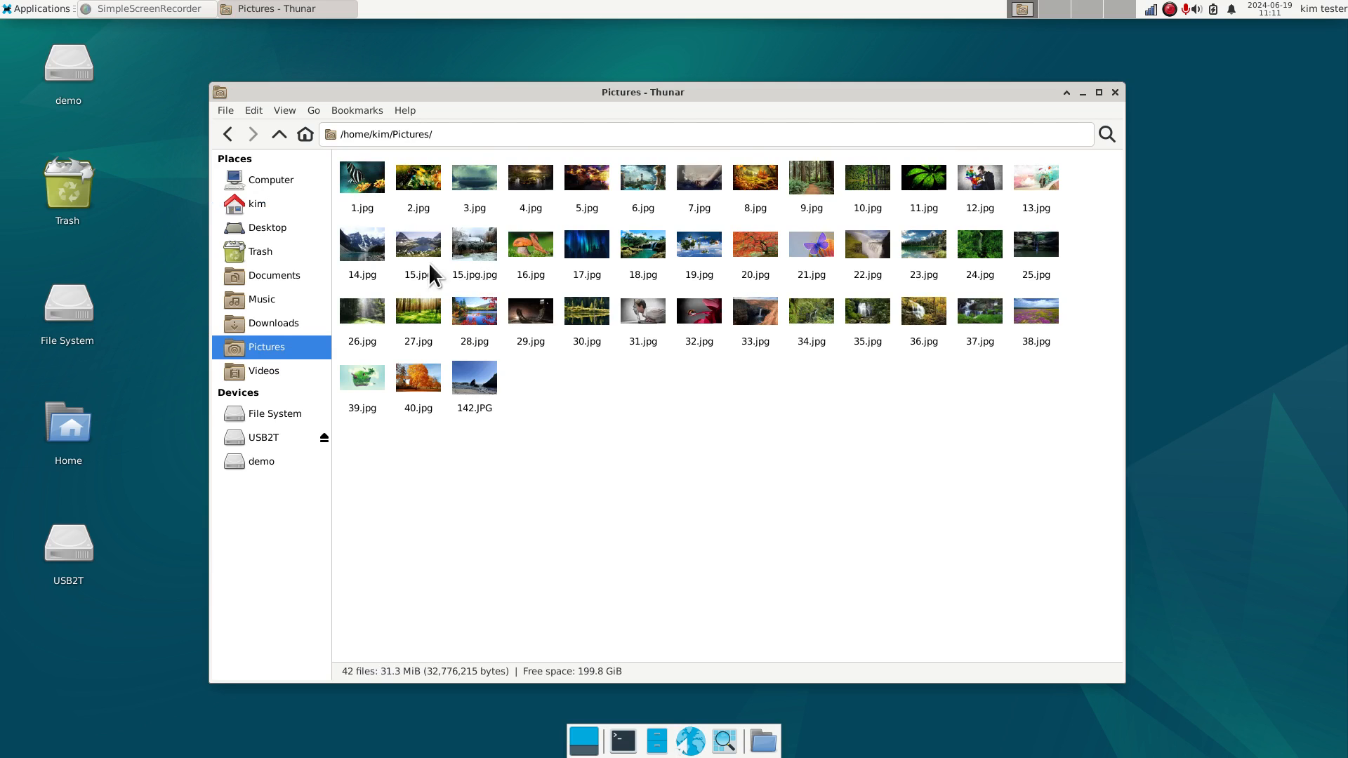
Set the Shortcuts Pane icon size to 48px in the file manager preferences and close them
click(250, 111)
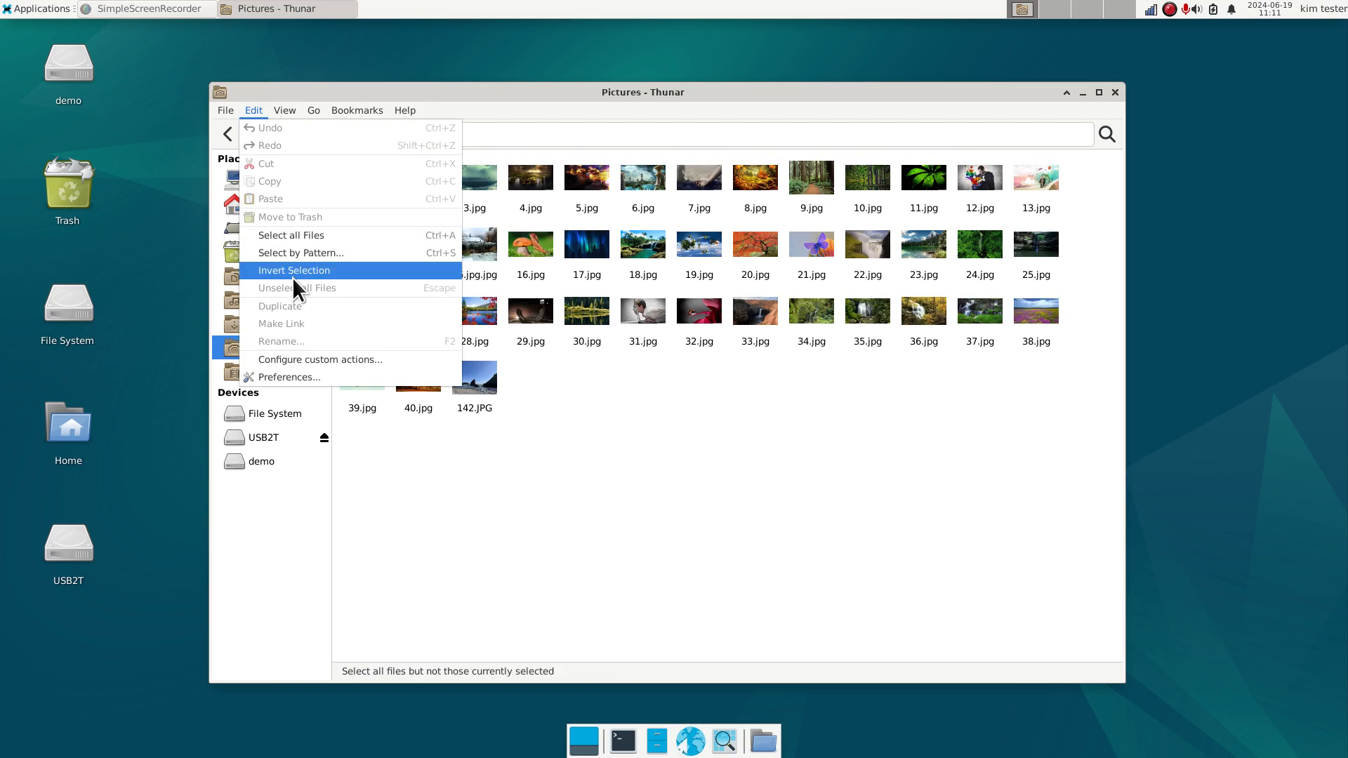
click(282, 377)
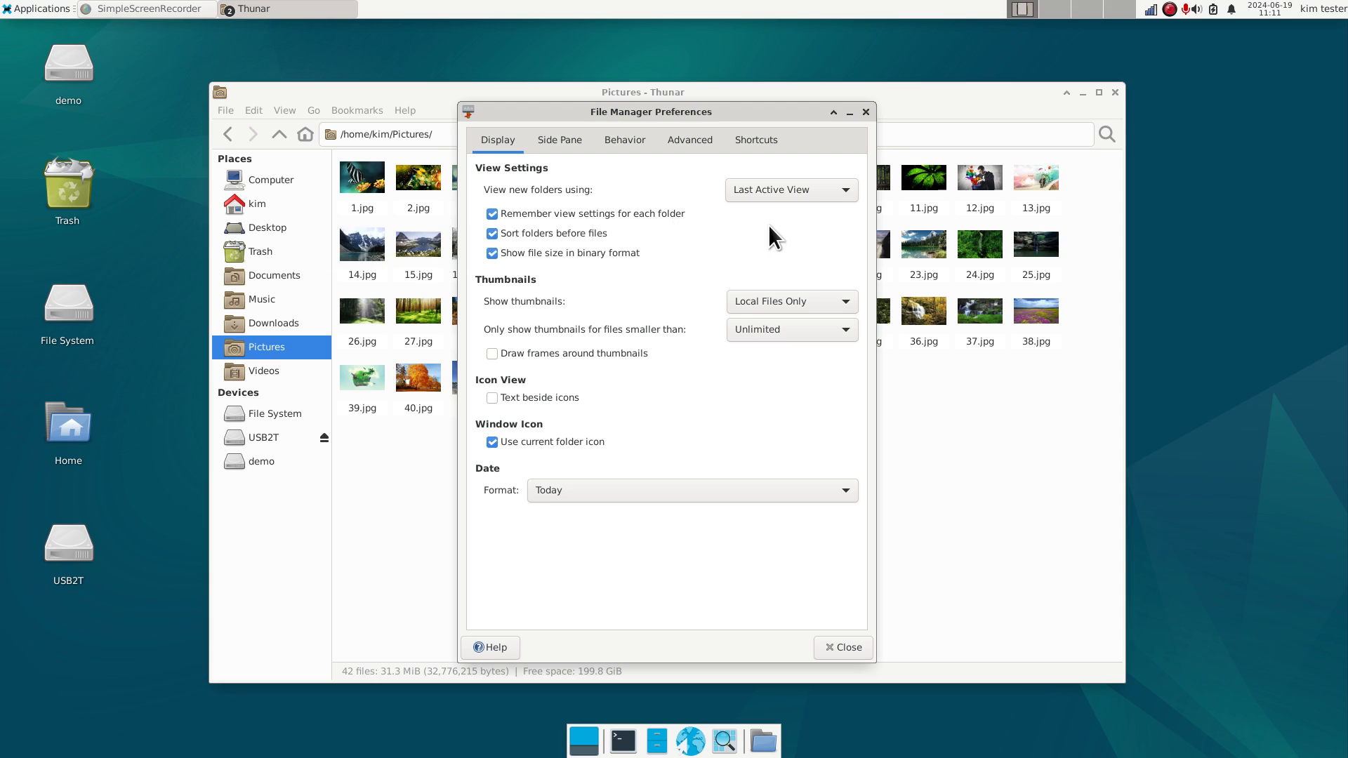
click(556, 144)
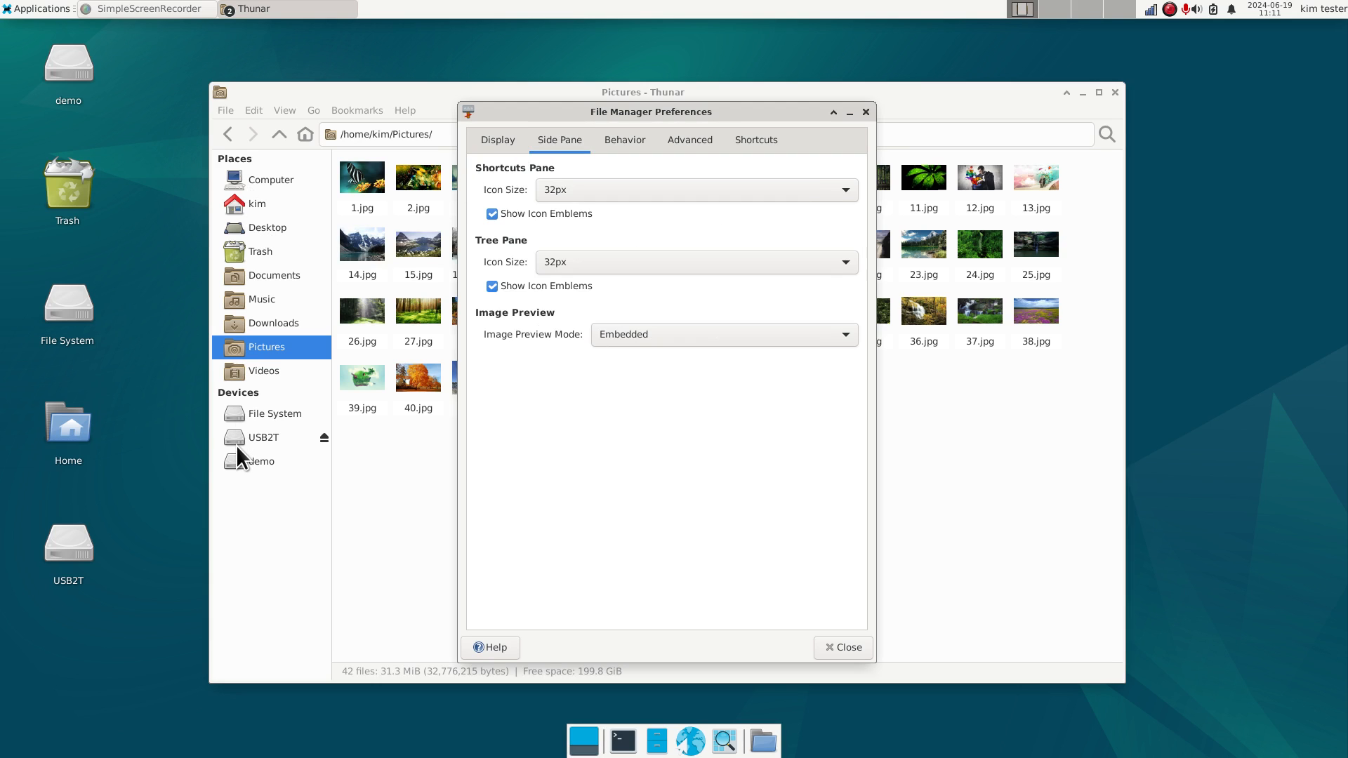
click(576, 190)
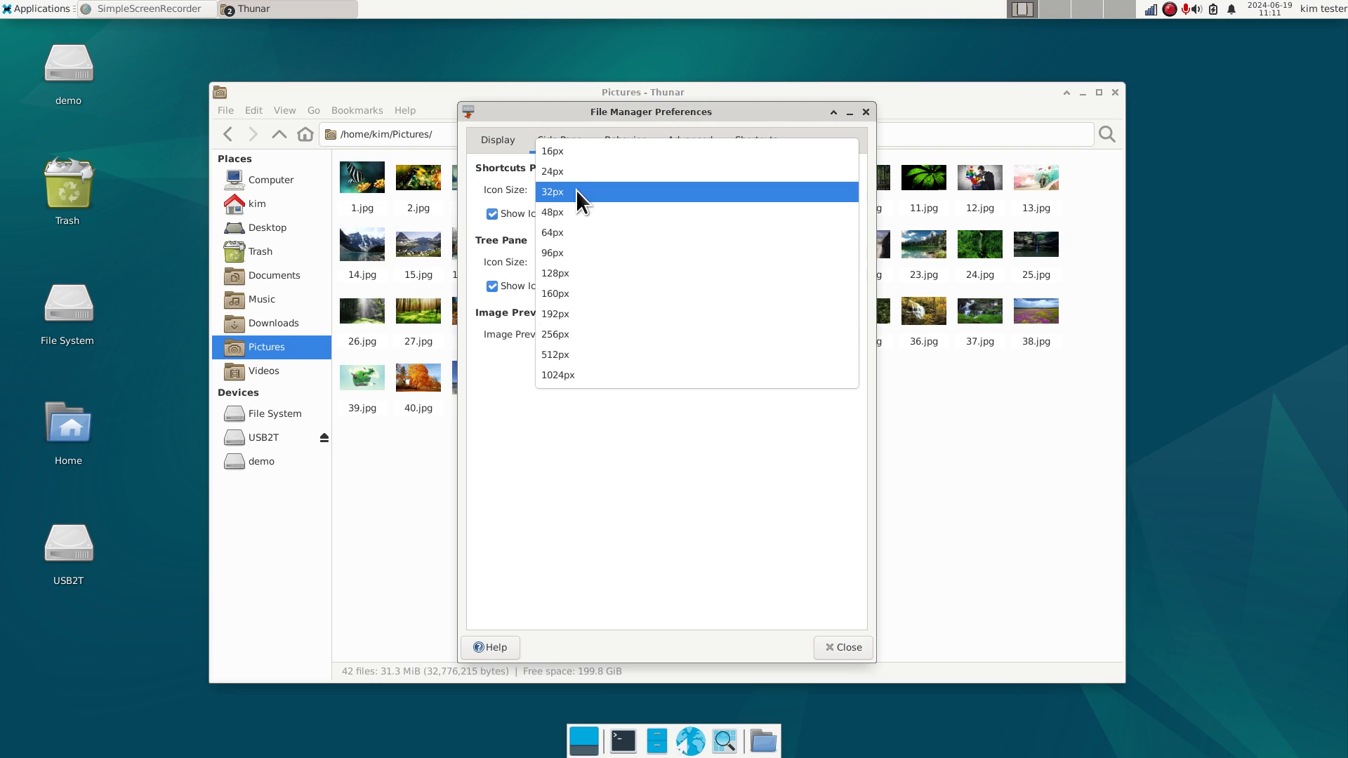
click(573, 215)
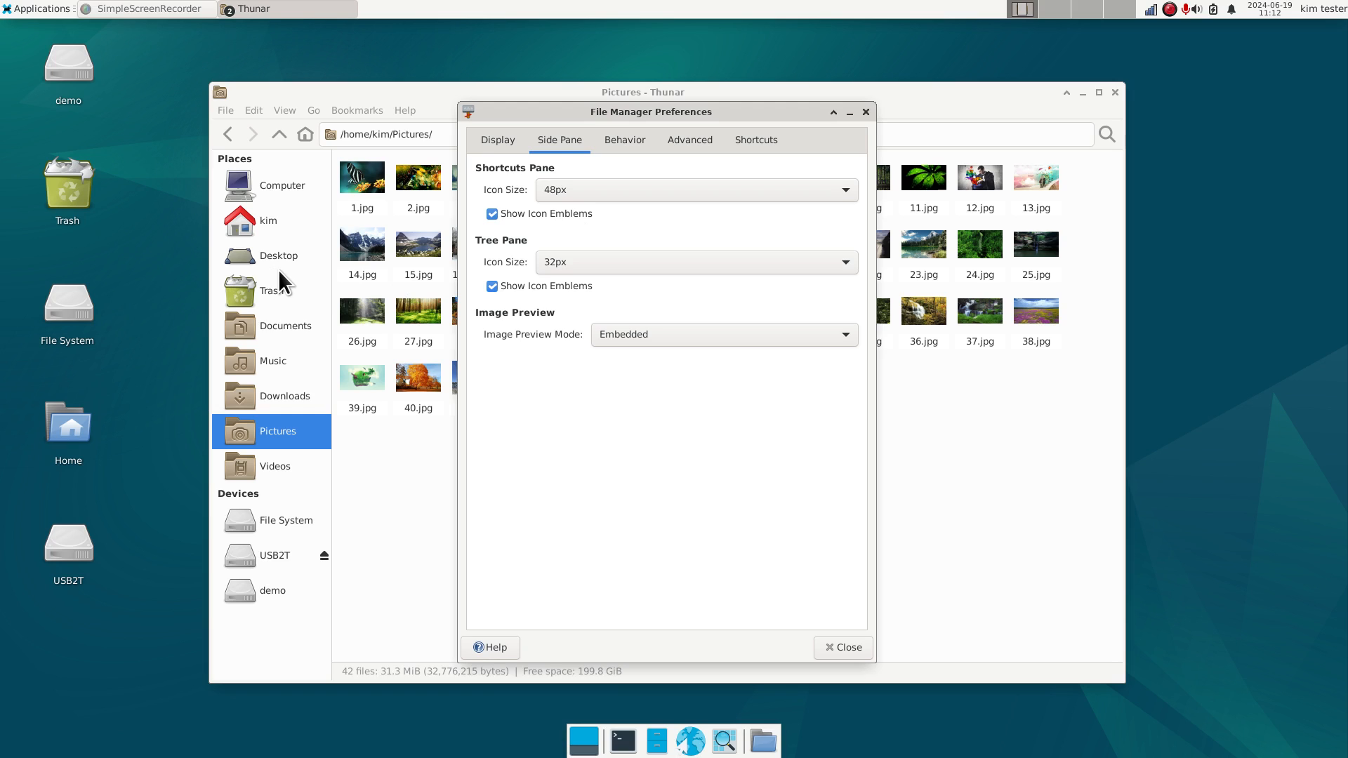
click(866, 112)
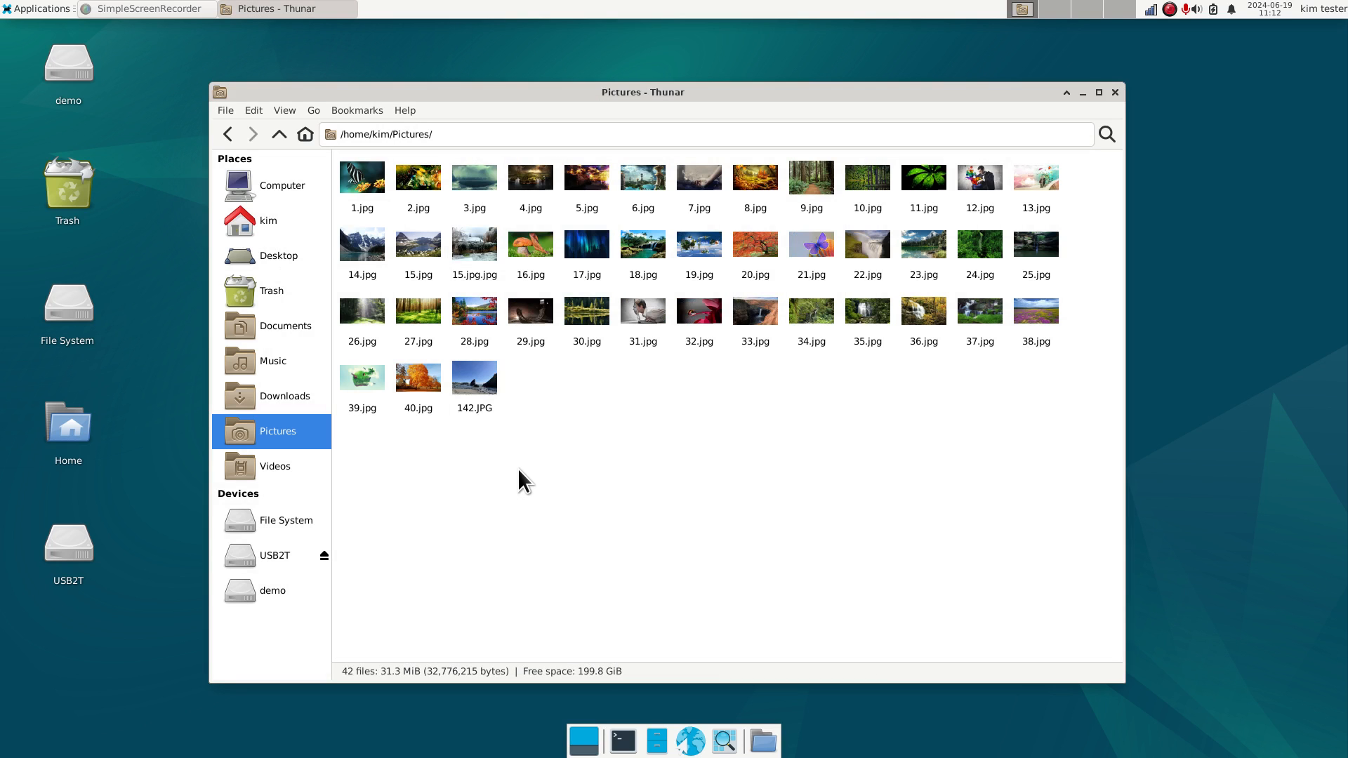
Hide and reshow the side pane, and switch it to the Tree mode
key(F9)
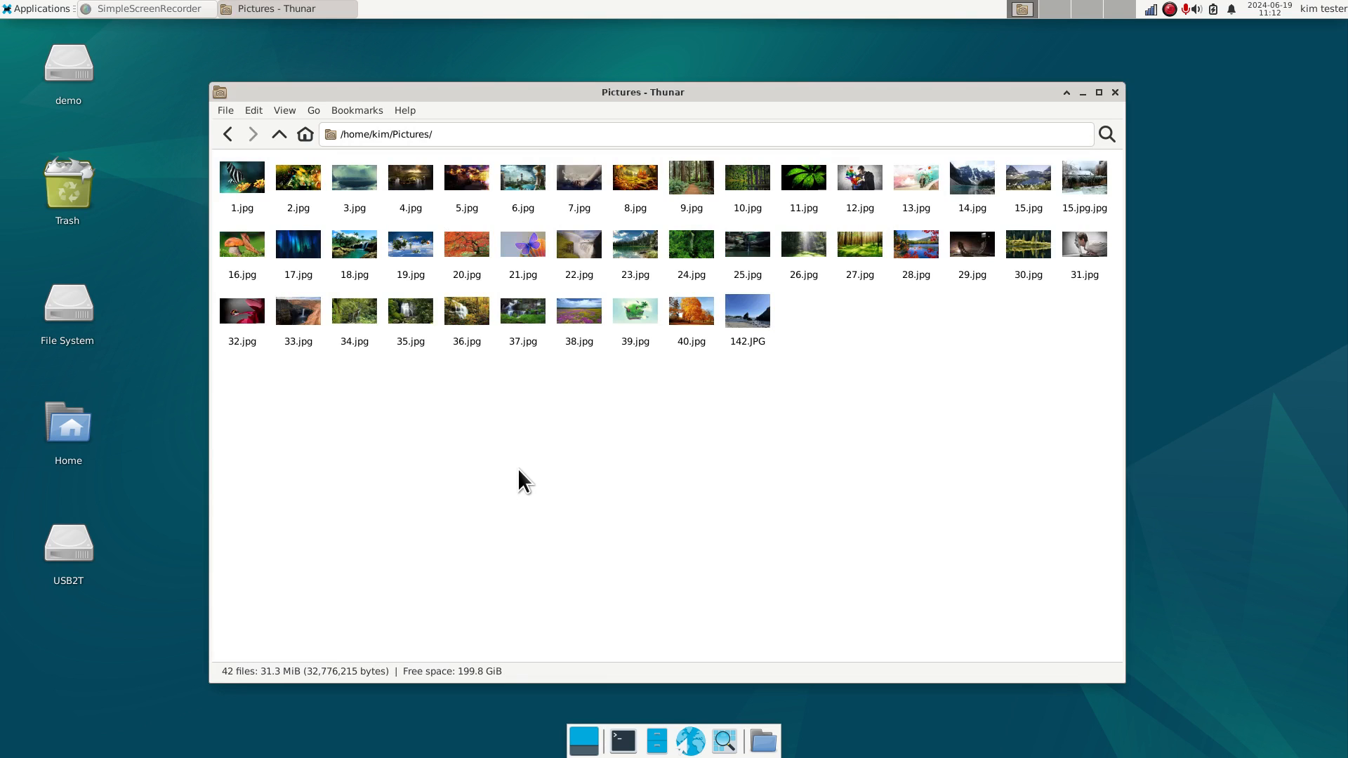
key(F9)
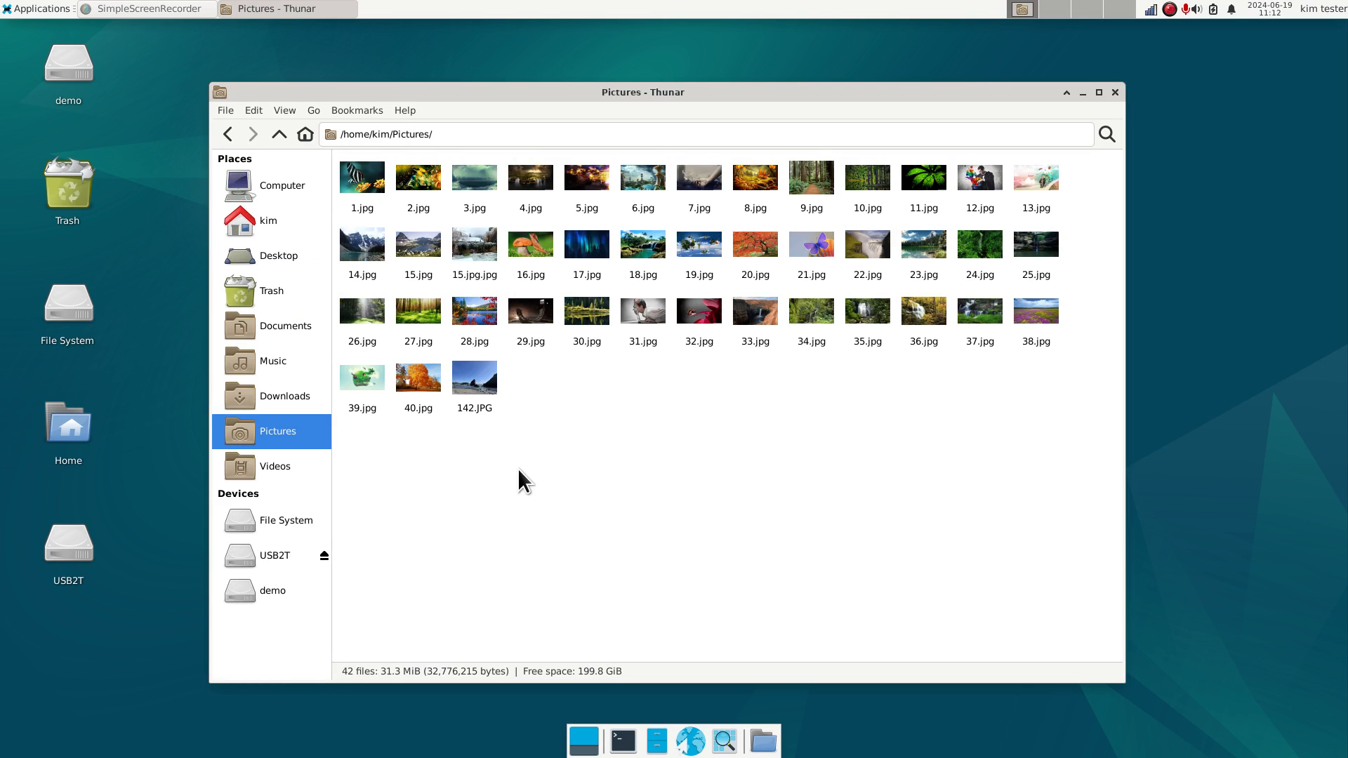
key(ctrl+e)
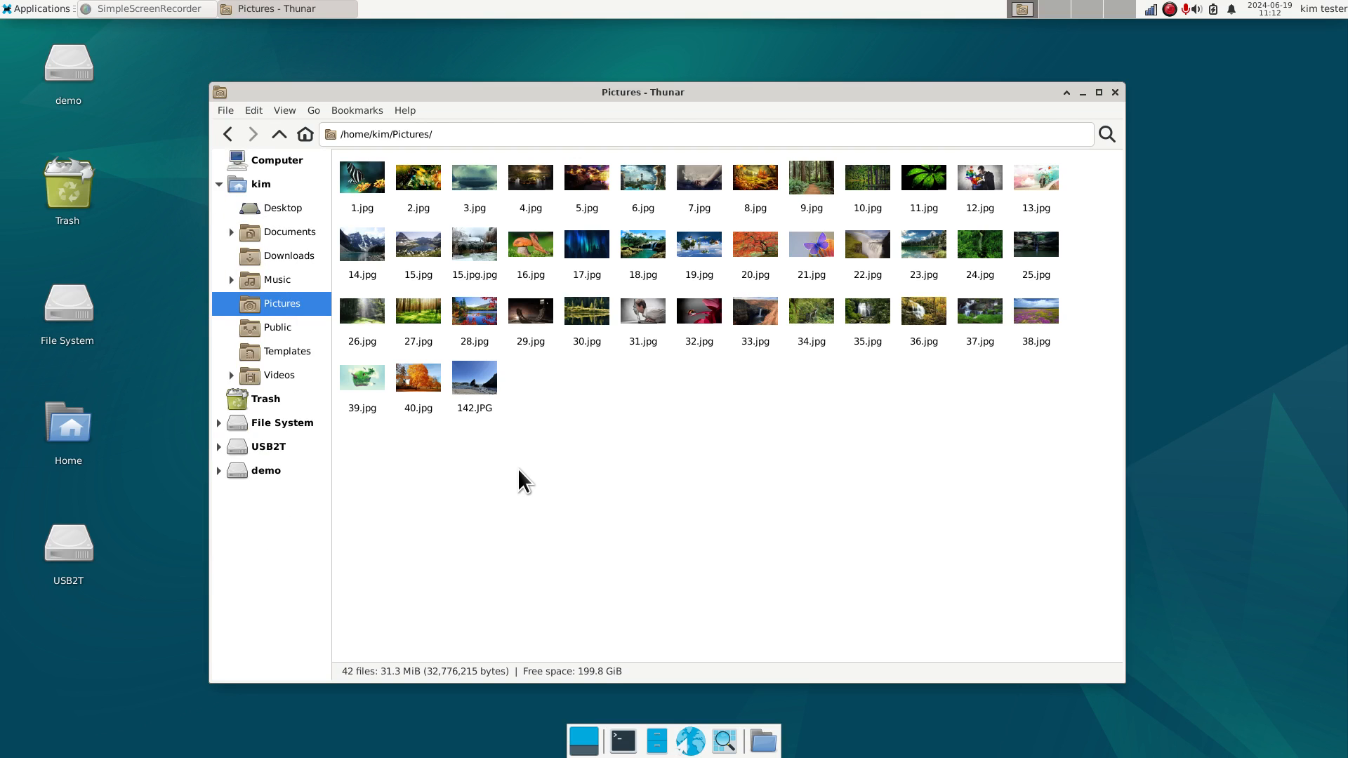
key(F9)
key(F9)
Switch the side pane from Tree back to Shortcuts
click(283, 111)
mouse_move(327, 180)
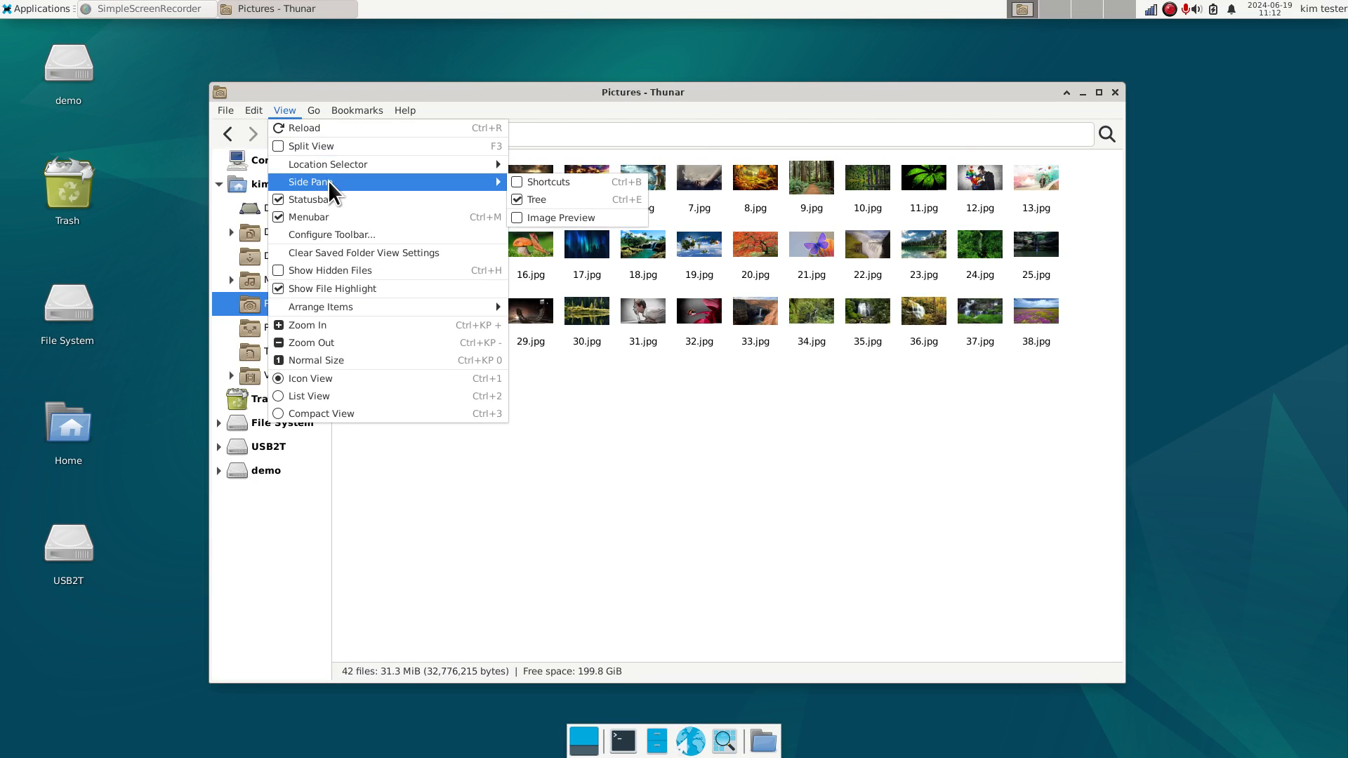
click(534, 182)
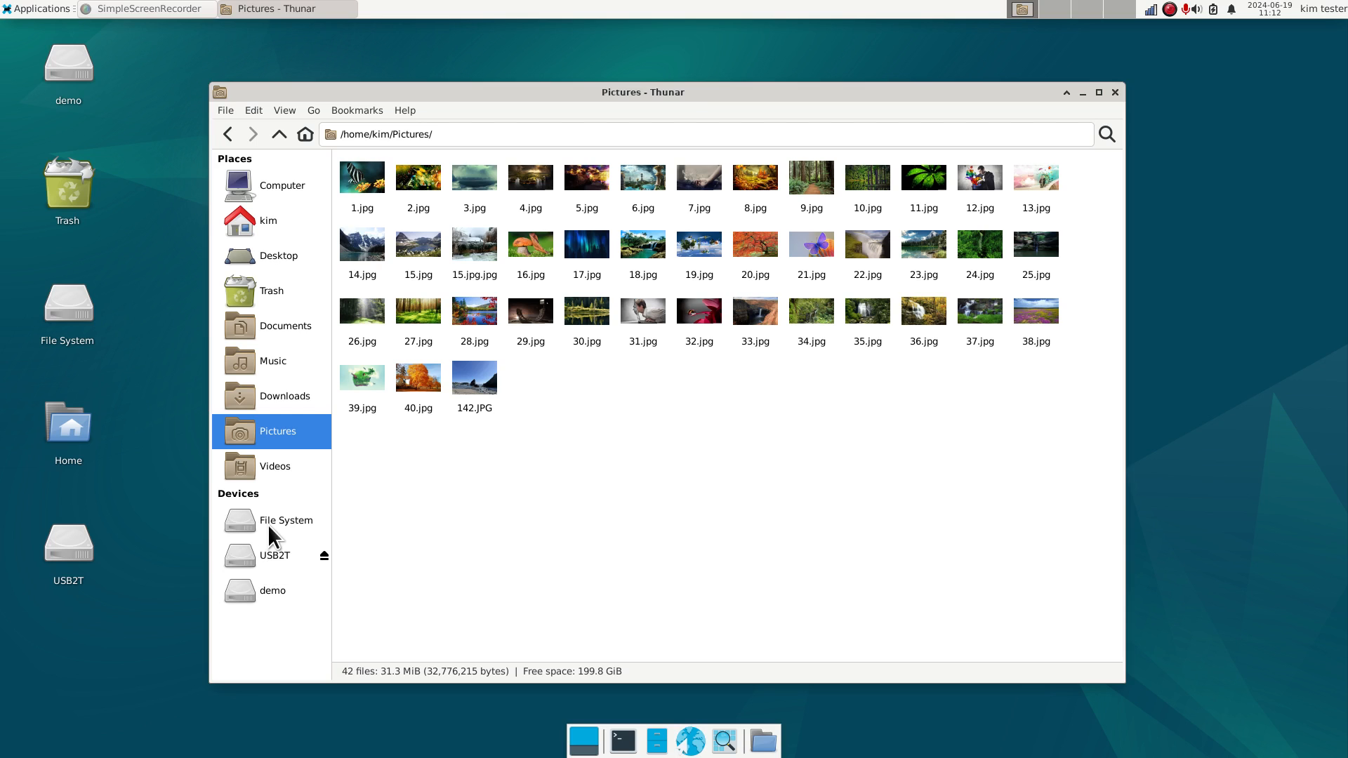
Browse the File System root and the BobsStuff folder on the USB2T drive, and return to the drive's top level
click(269, 520)
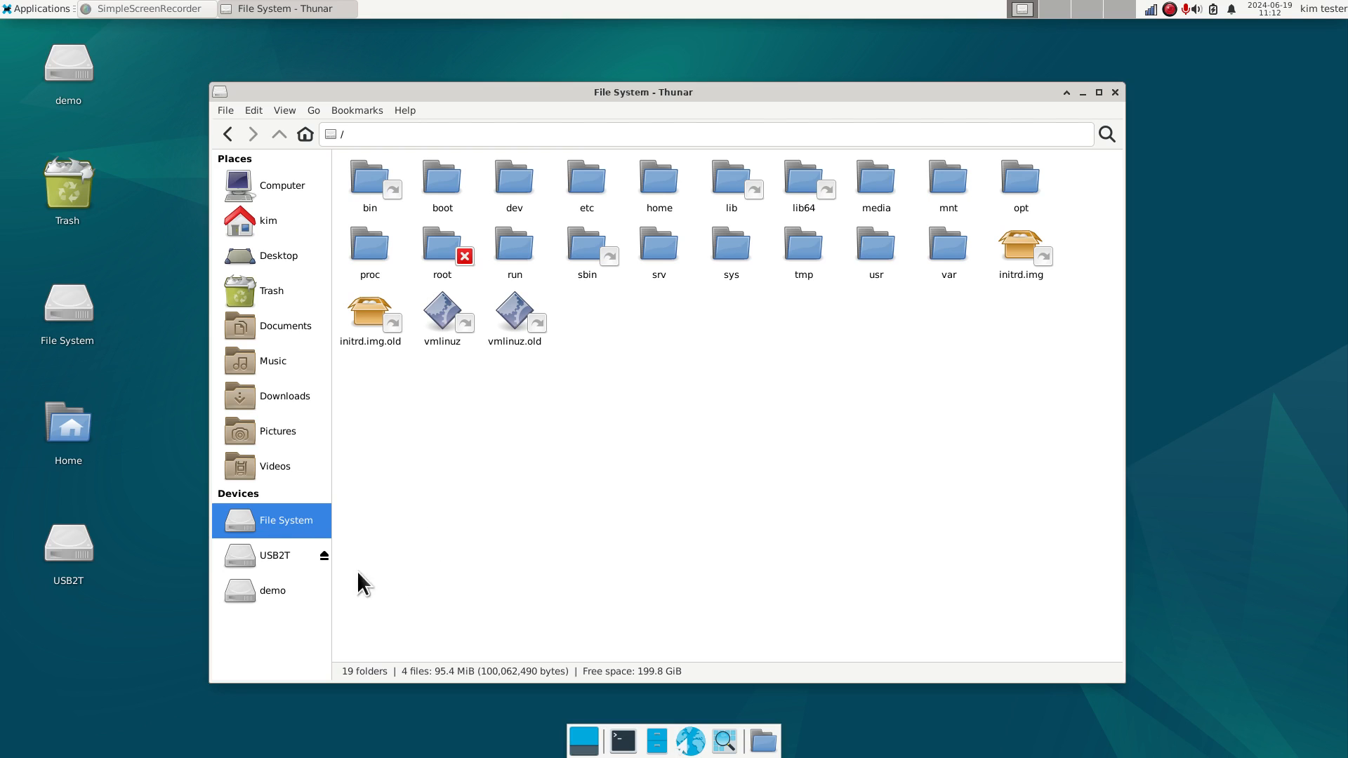
click(274, 566)
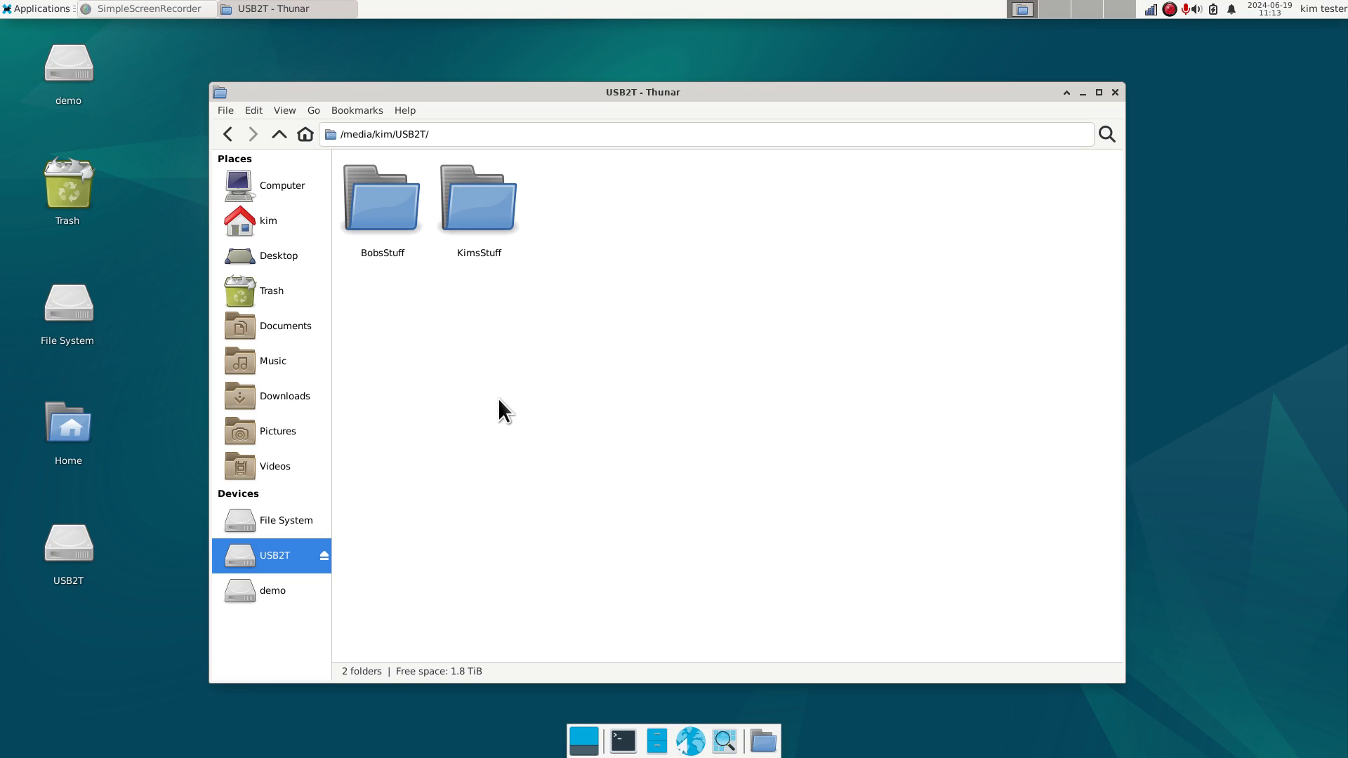
double_click(375, 199)
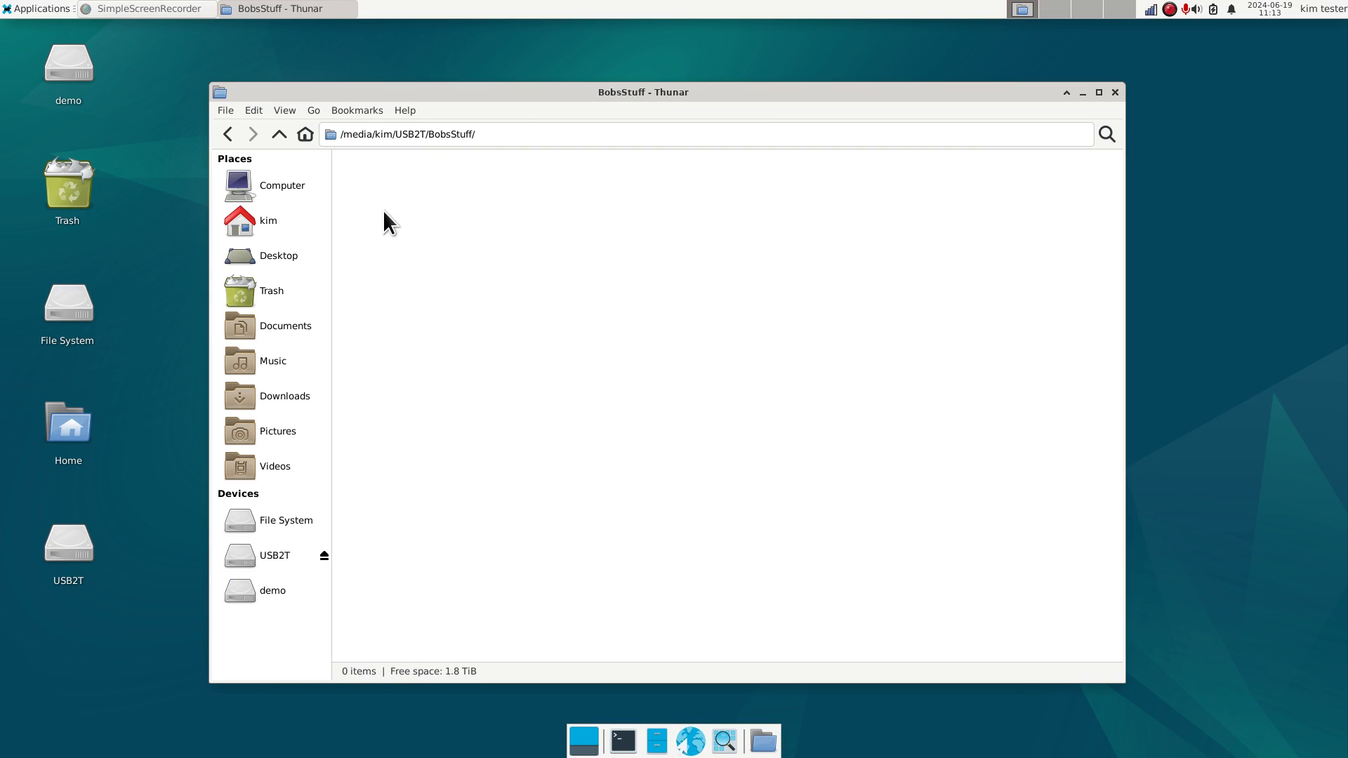
key(BackSpace)
Open the KimsStuff folder and check the details of backup 6-19-24.7z and backup-6-18-24.tar
double_click(466, 204)
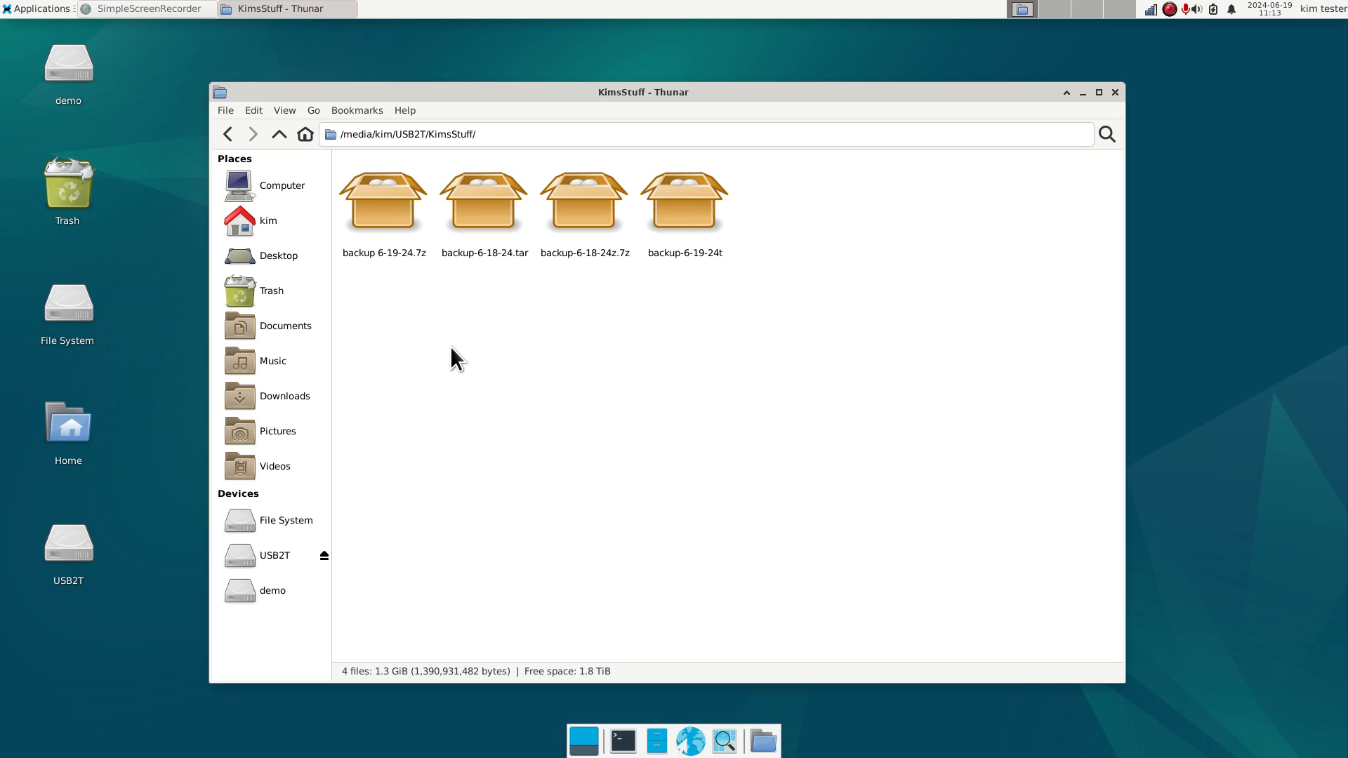
click(396, 245)
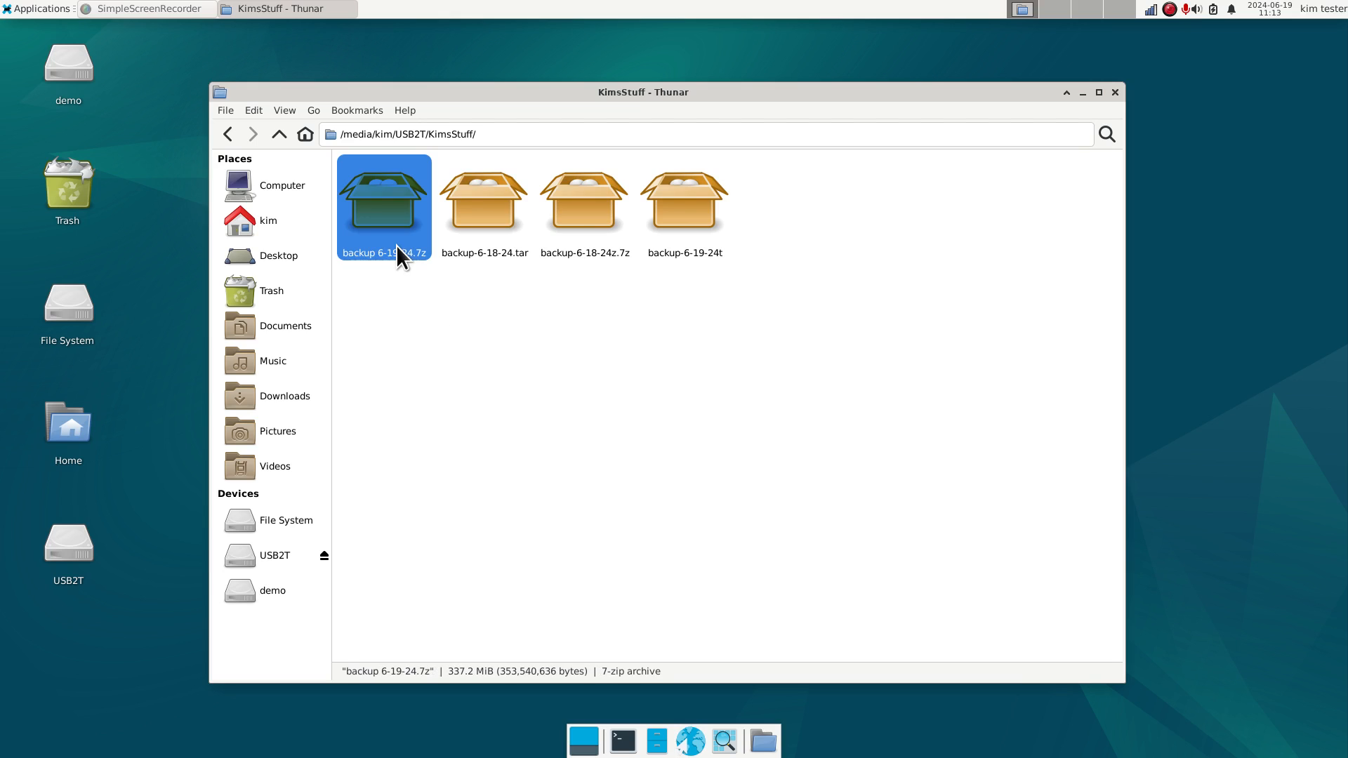
click(483, 239)
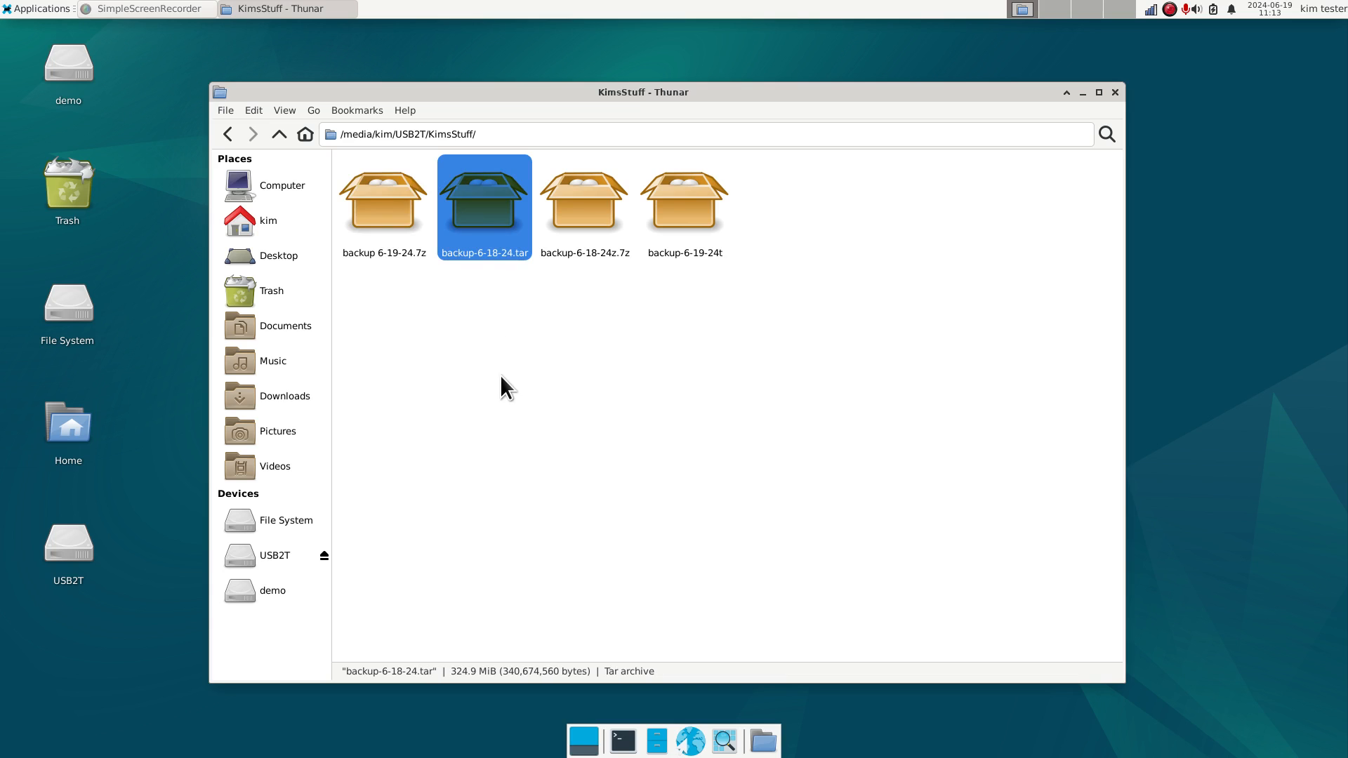
Compare the backup archives in the home folder with those in KimsStuff on USB2T, ending in the home folder
click(265, 228)
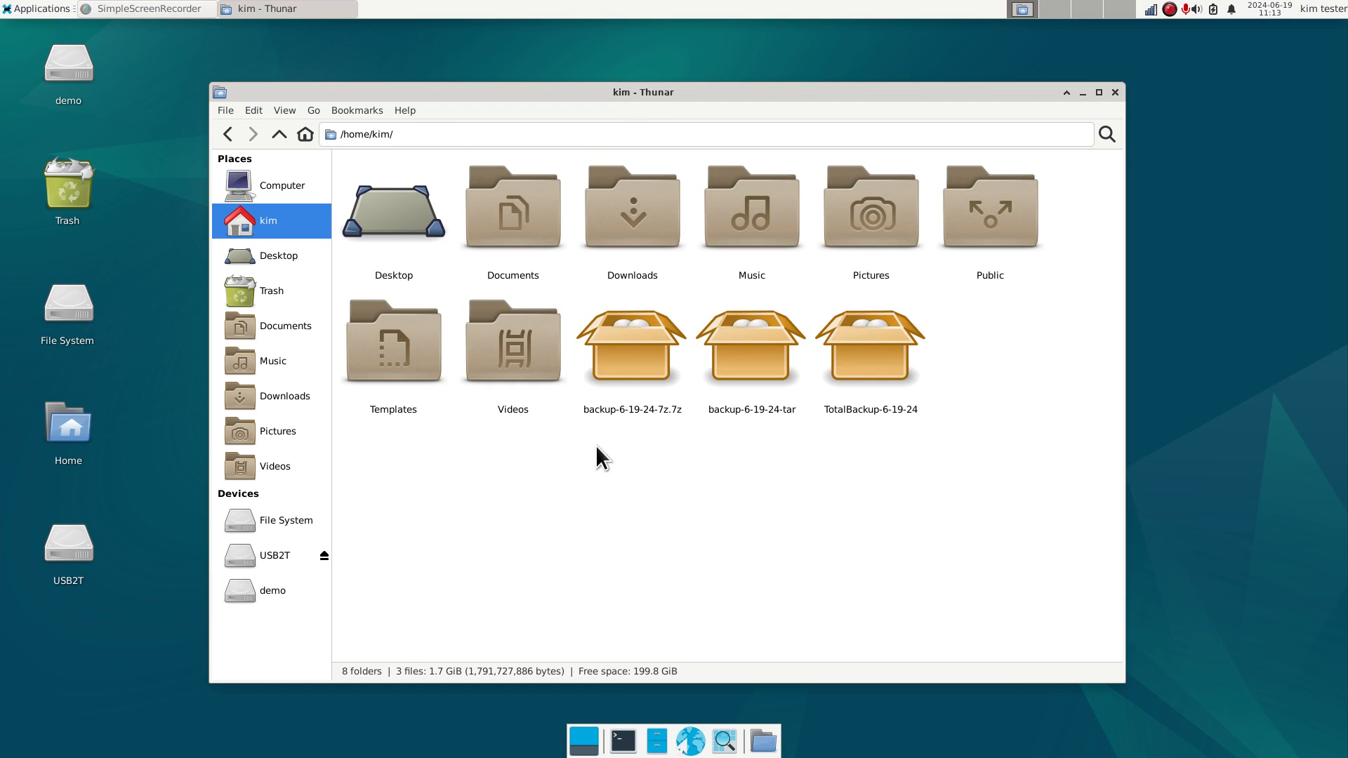
click(273, 560)
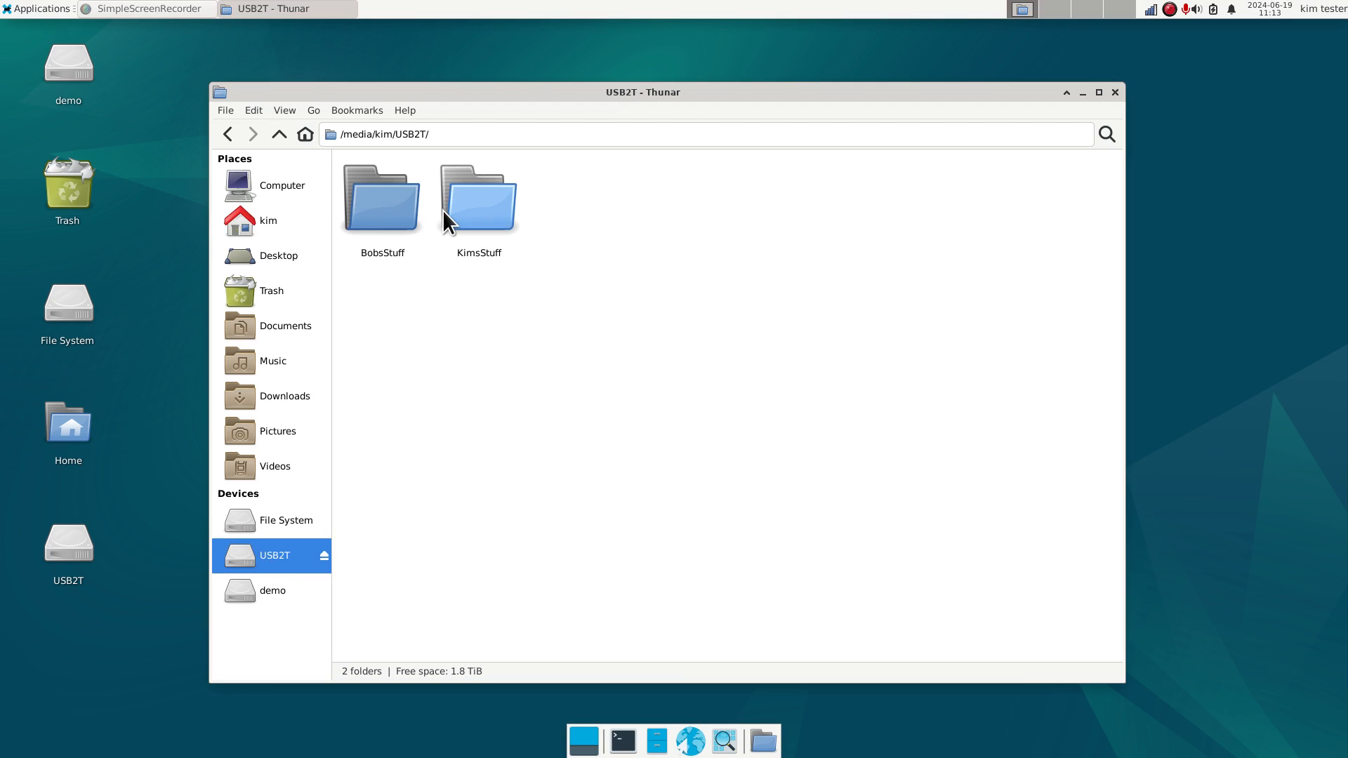
double_click(465, 207)
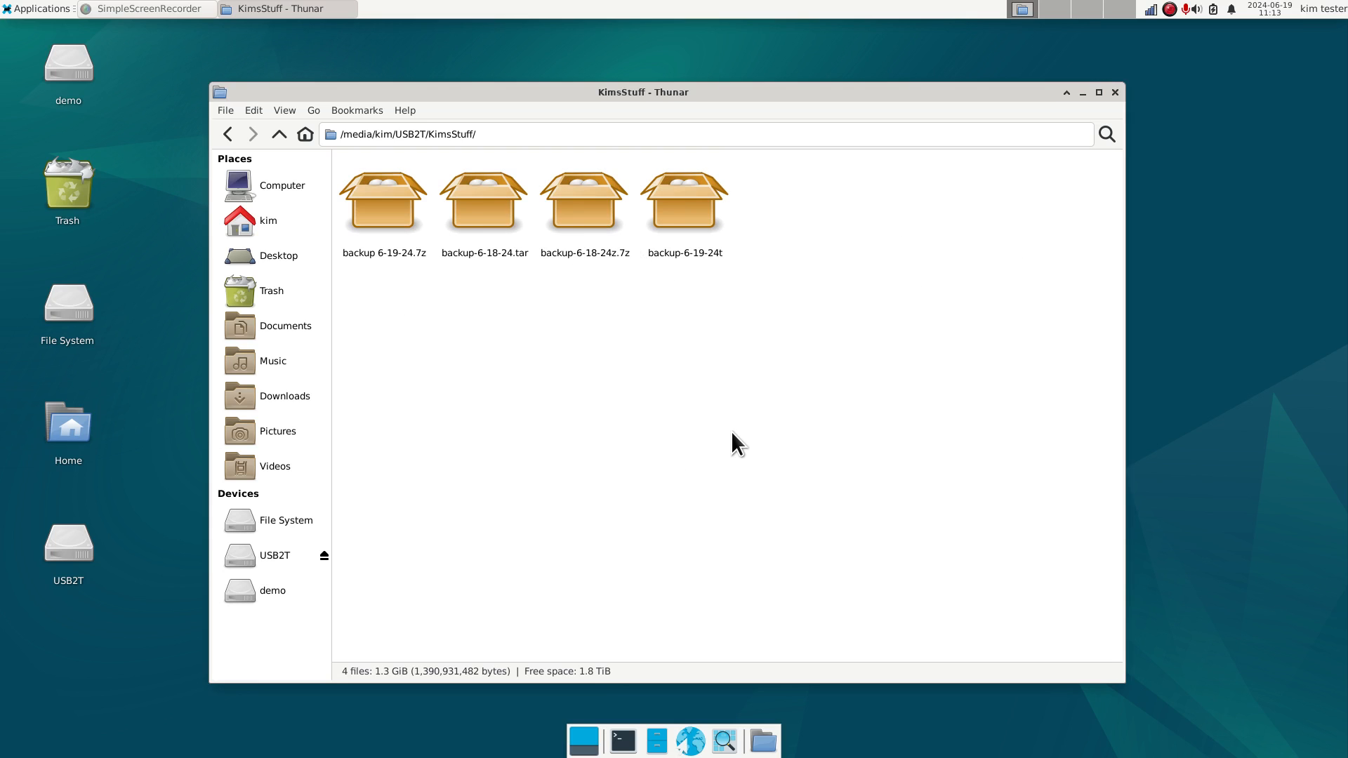
click(278, 225)
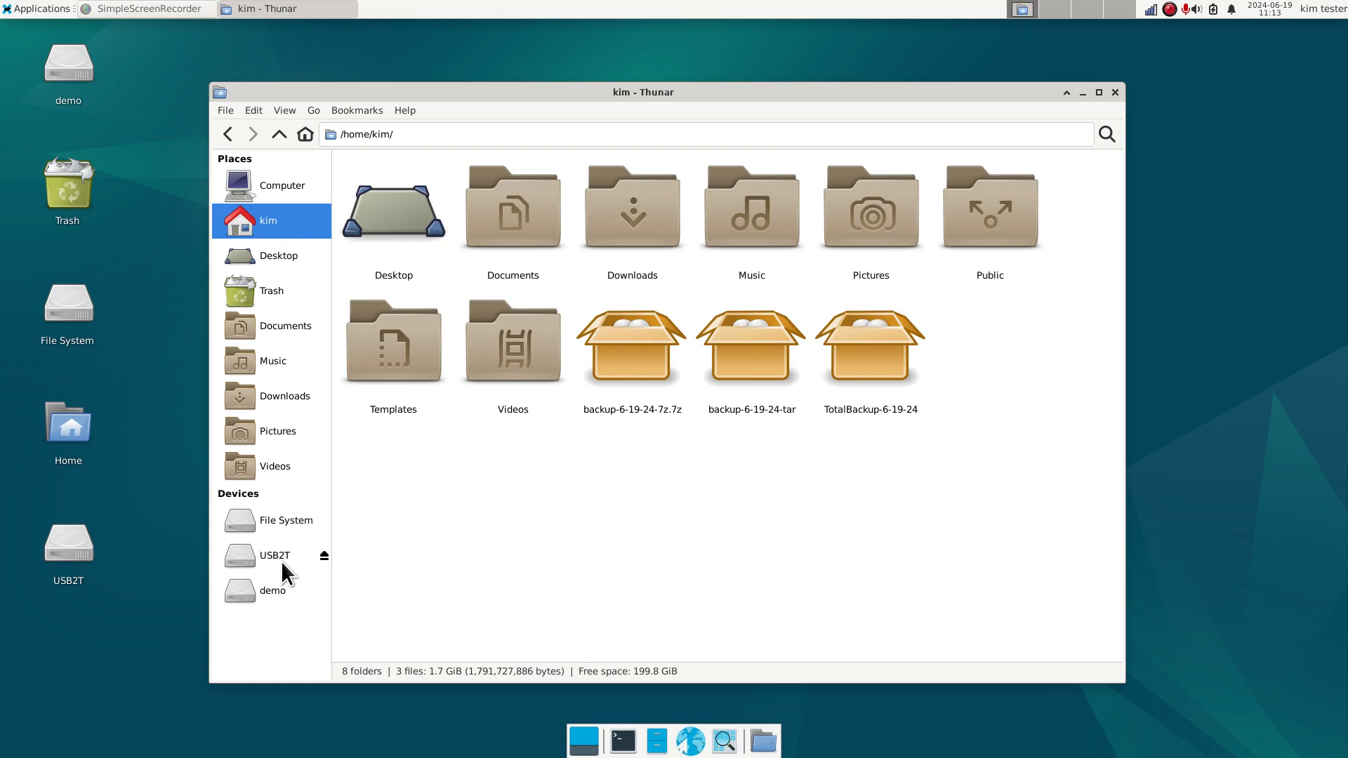
Reopen KimsStuff on USB2T and inspect the contents of backup-6-18-24.tar and backup-6-19-24t, closing each archive
mouse_move(281, 562)
click(288, 559)
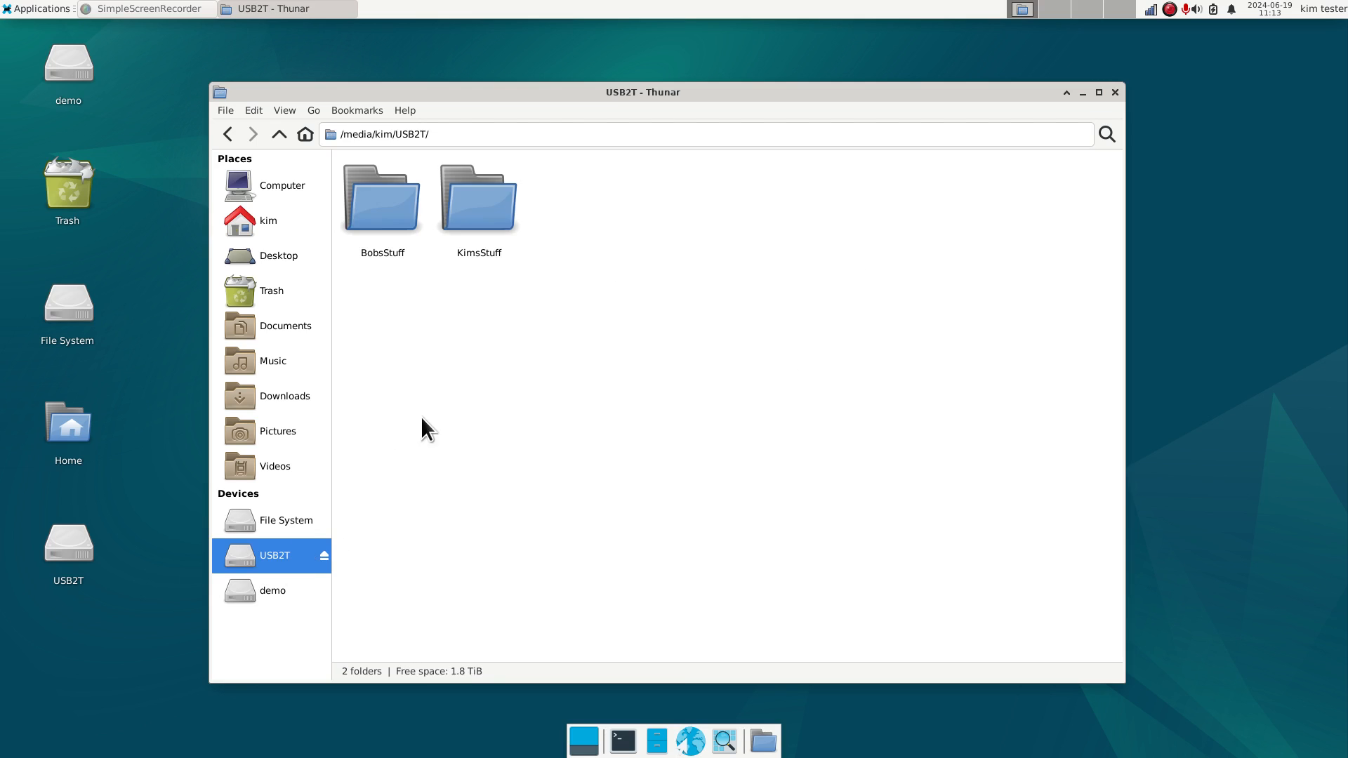
double_click(482, 187)
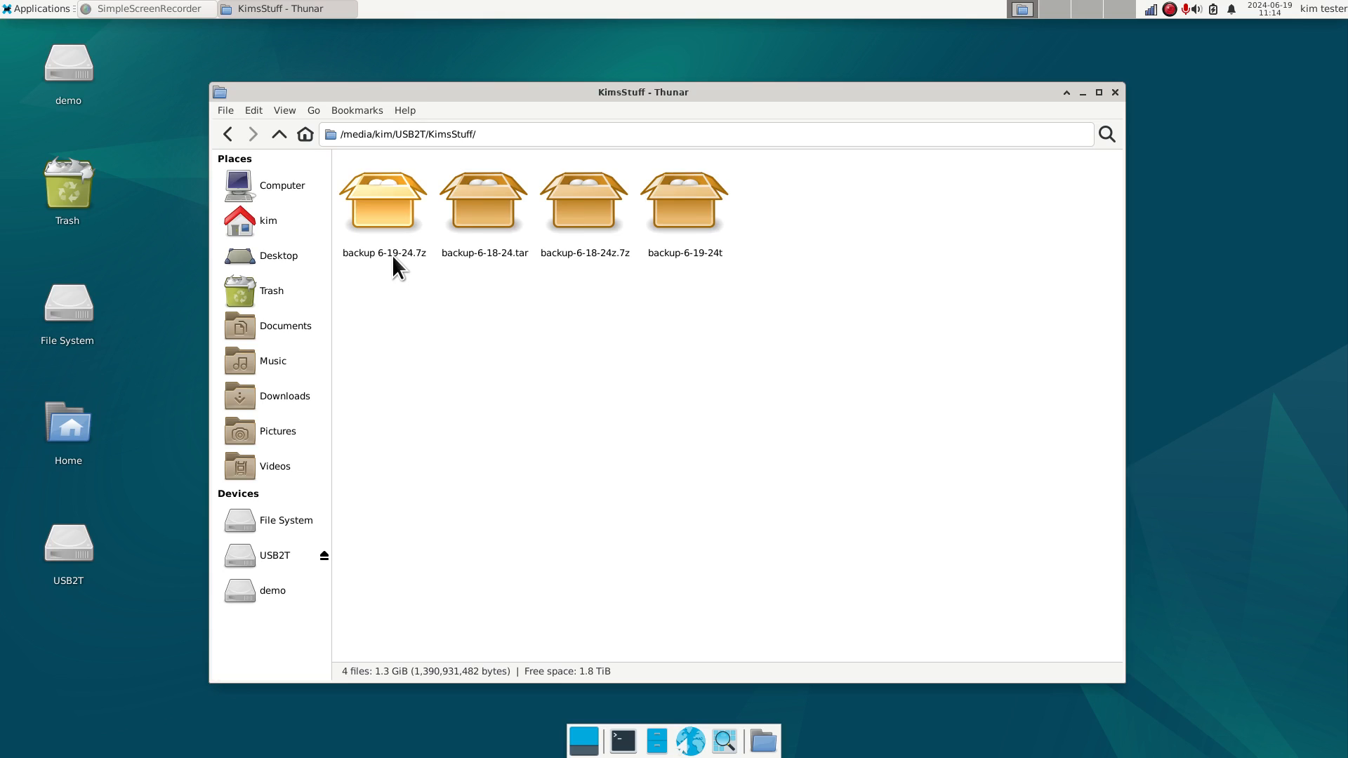
double_click(470, 192)
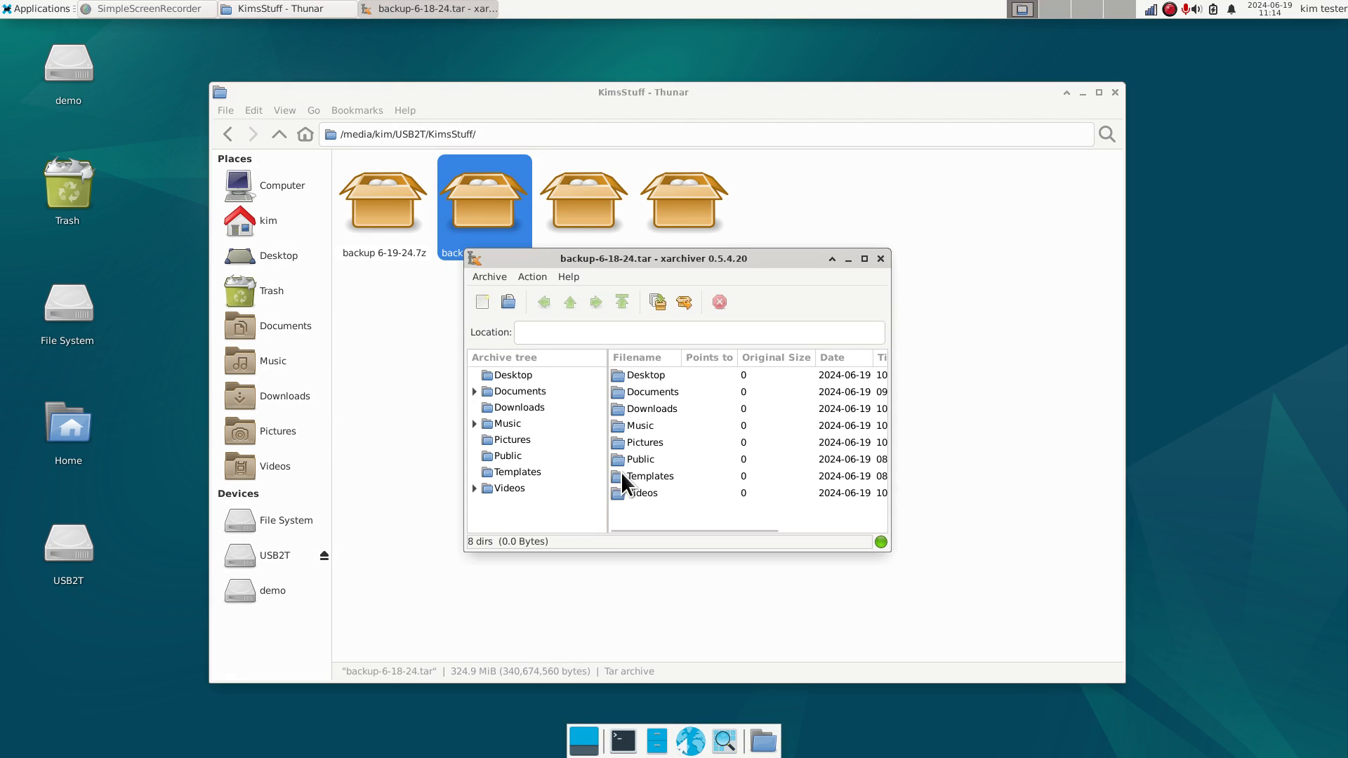
click(880, 259)
double_click(680, 204)
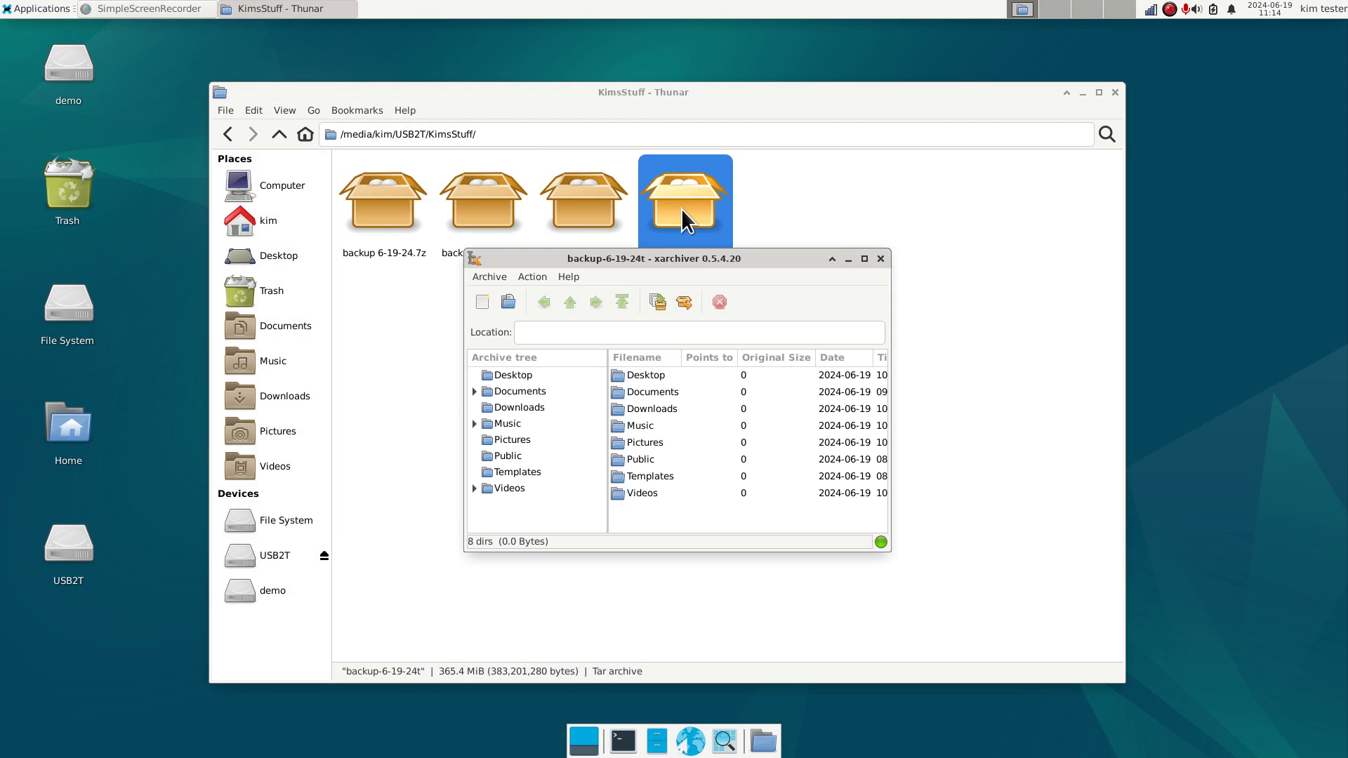
click(882, 258)
Return to the home folder and view the contents of TotalBackup-6-19-24 in a taller archive window, closing it when done
click(314, 235)
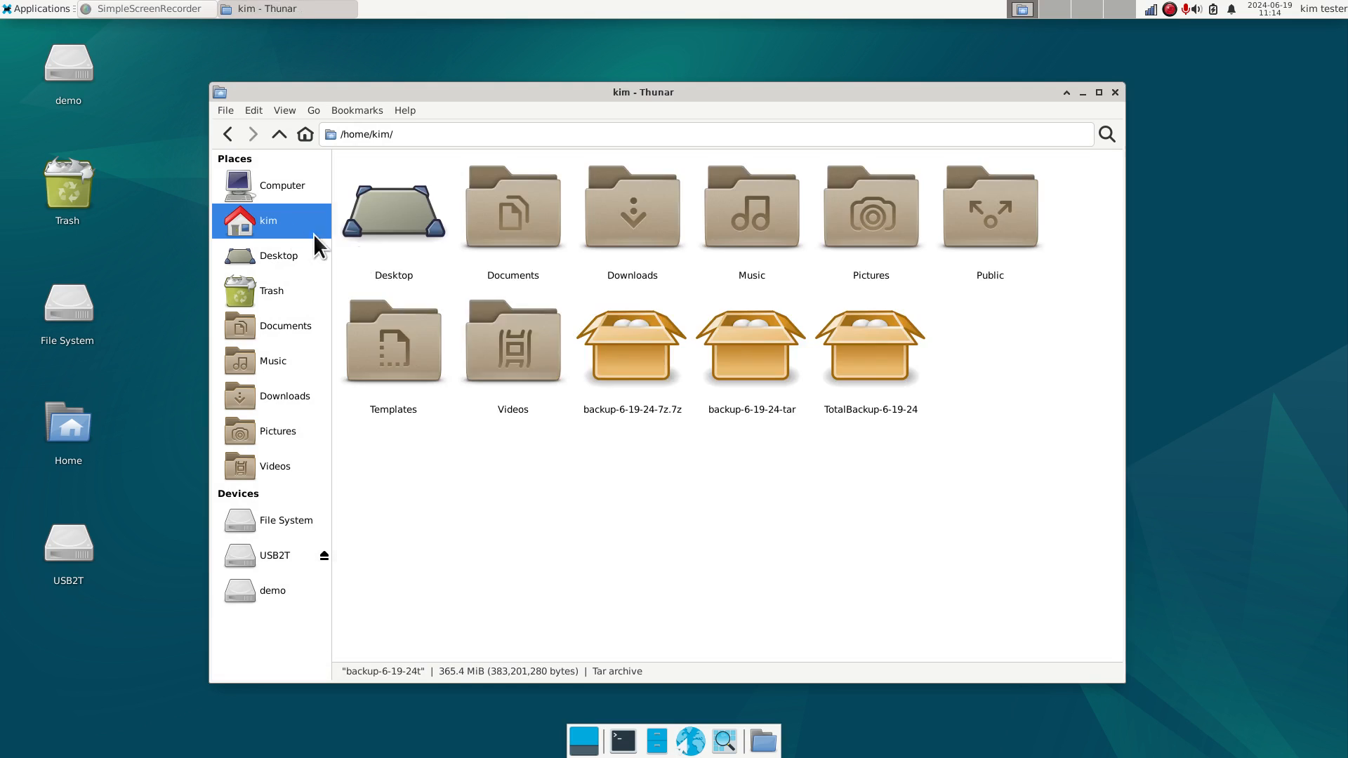
click(877, 359)
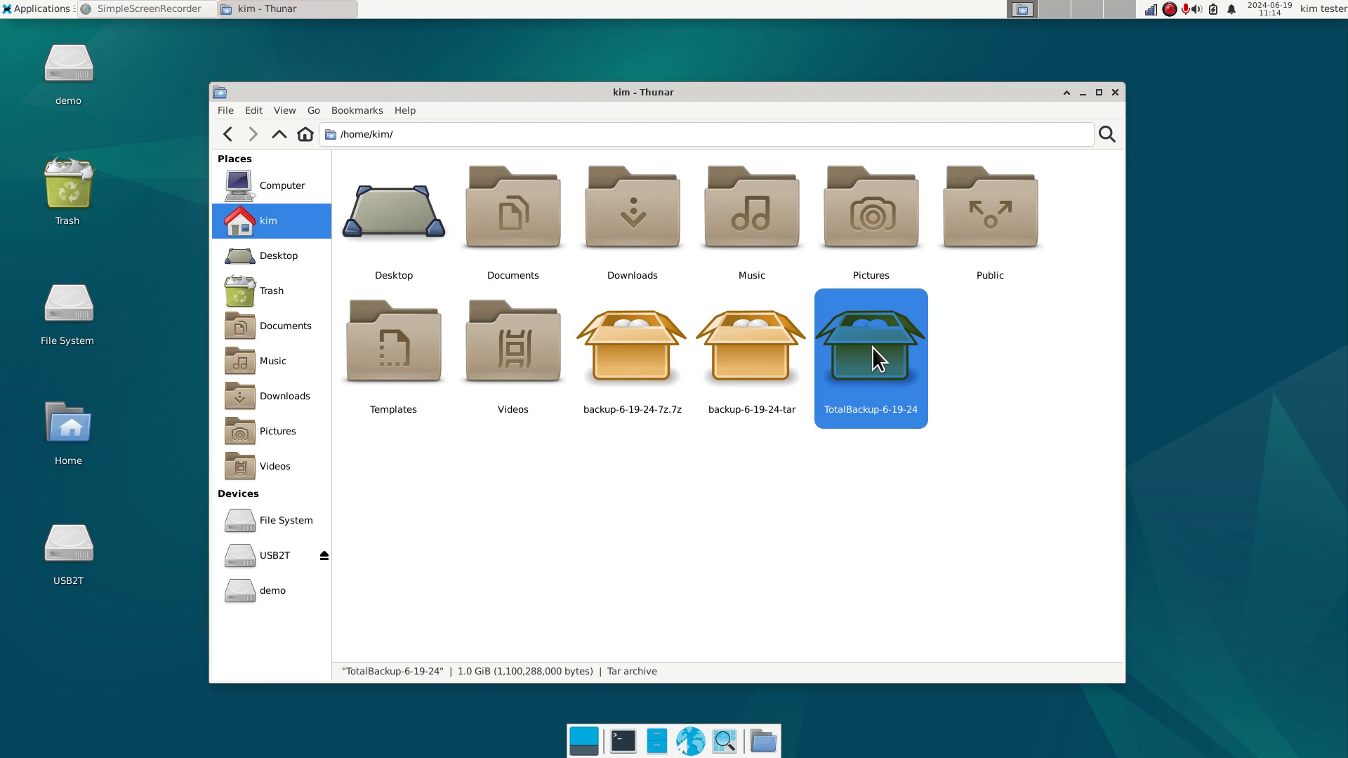
double_click(876, 359)
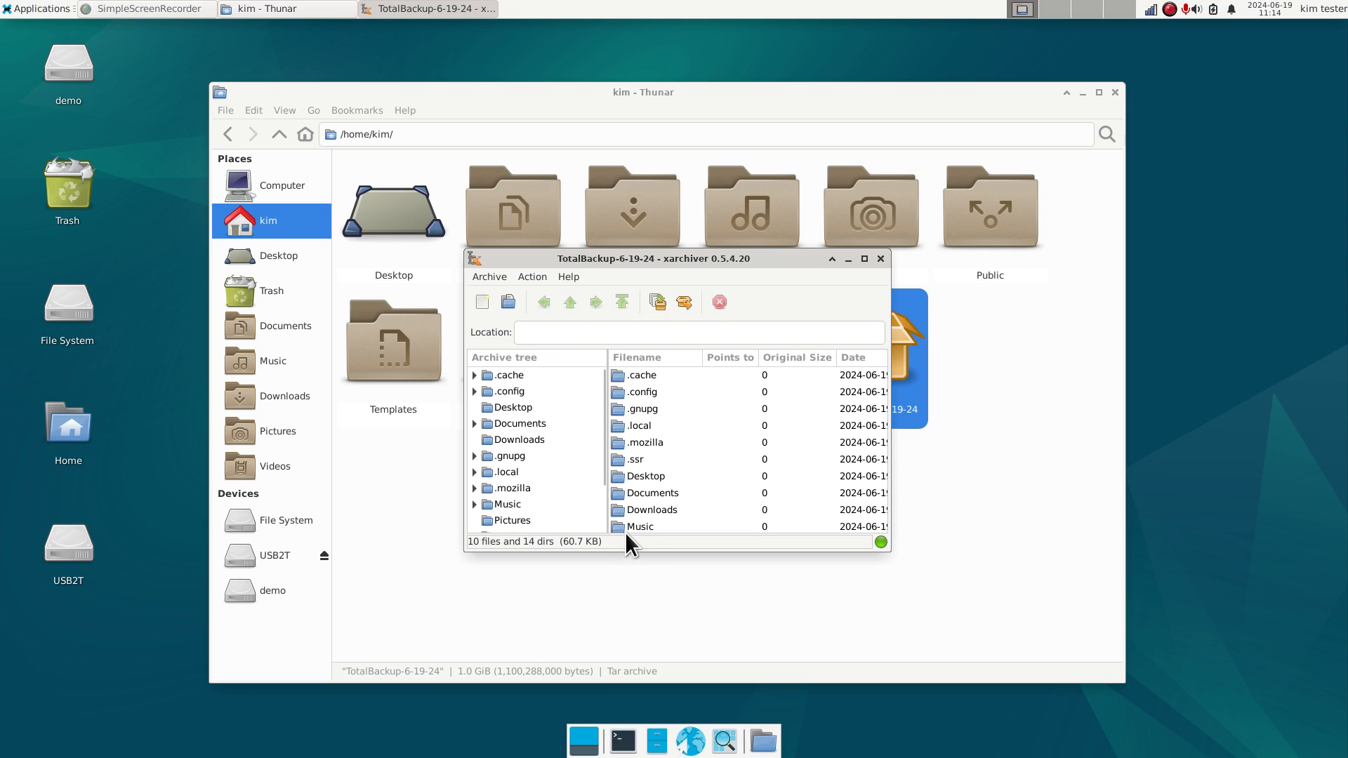
drag(662, 542, 671, 617)
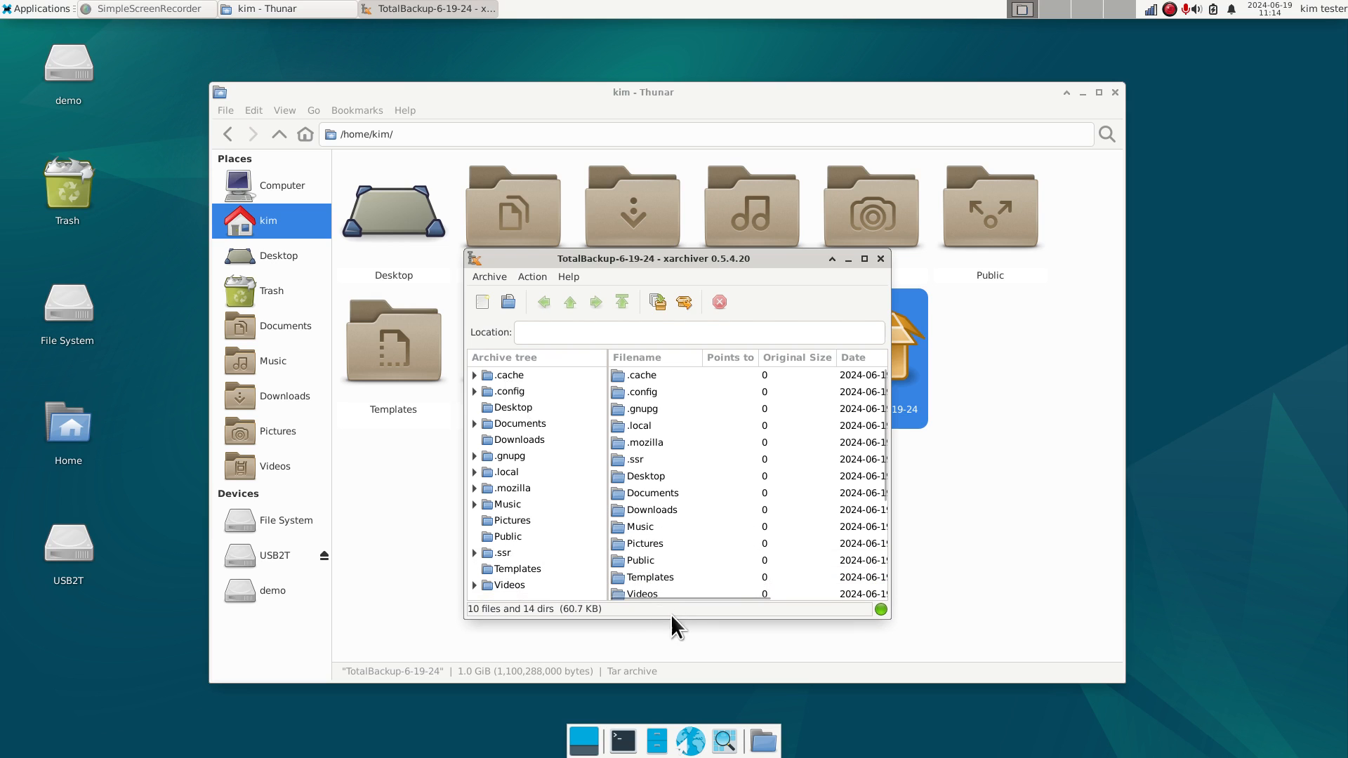
click(881, 258)
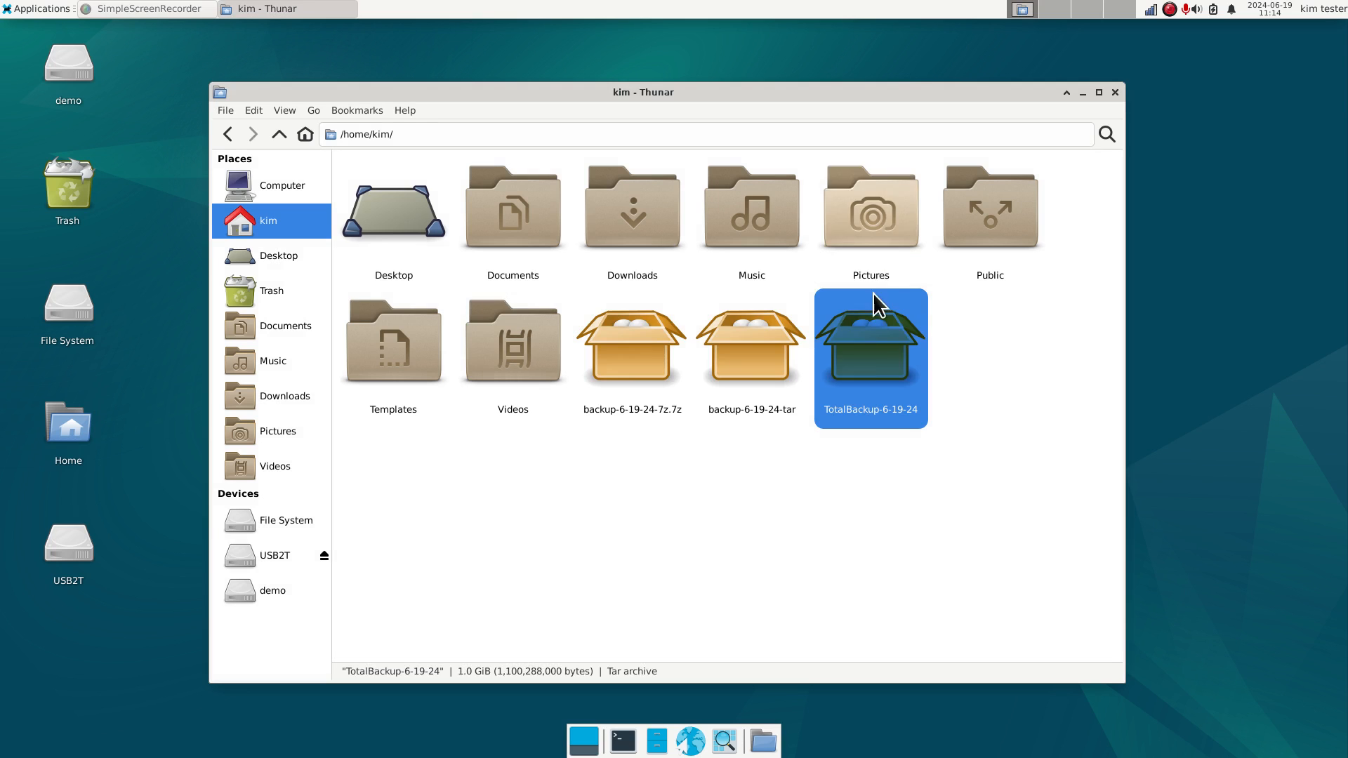
Check the properties of the TotalBackup-6-19-24 archive and close them
right_click(871, 333)
click(917, 559)
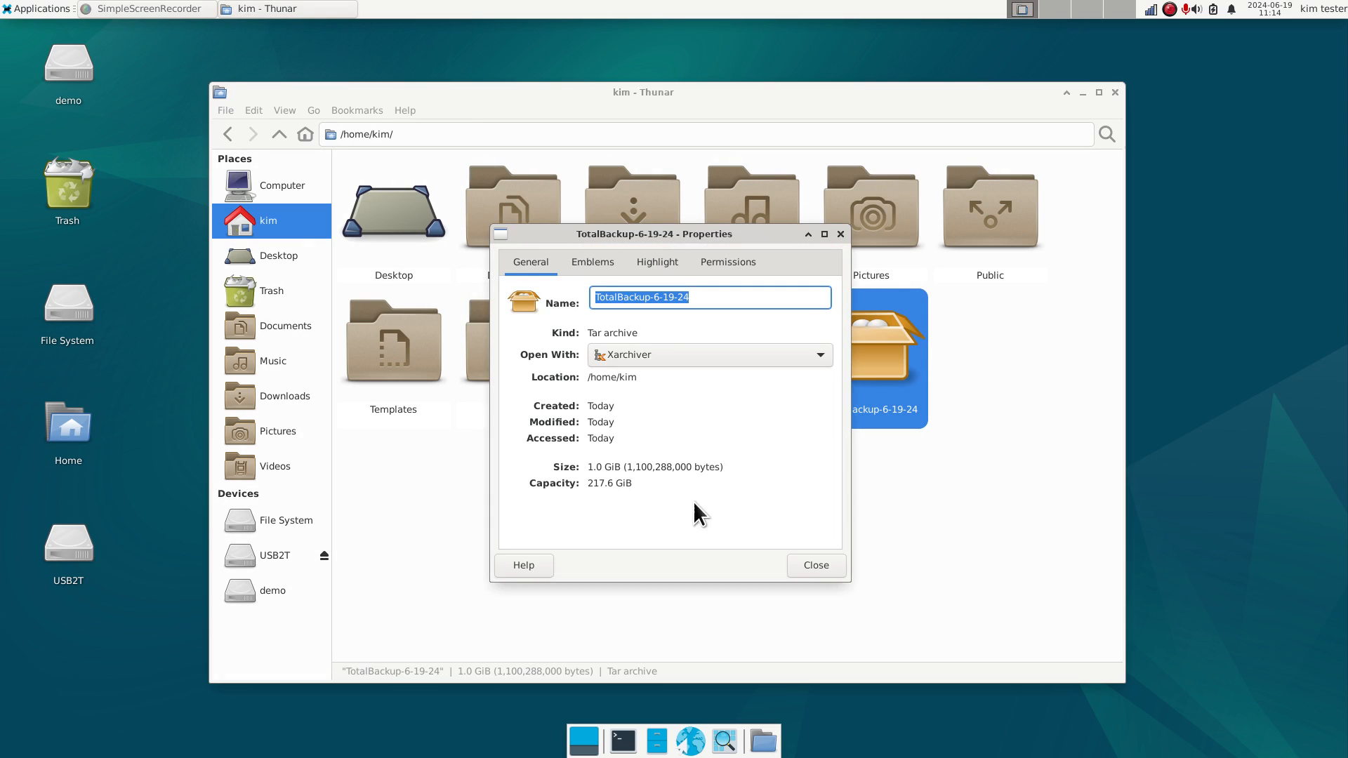
click(813, 566)
Compare the details of backup-6-19-24-tar and backup-6-19-24-7z.7z, and open the properties of the 7z archive
click(732, 352)
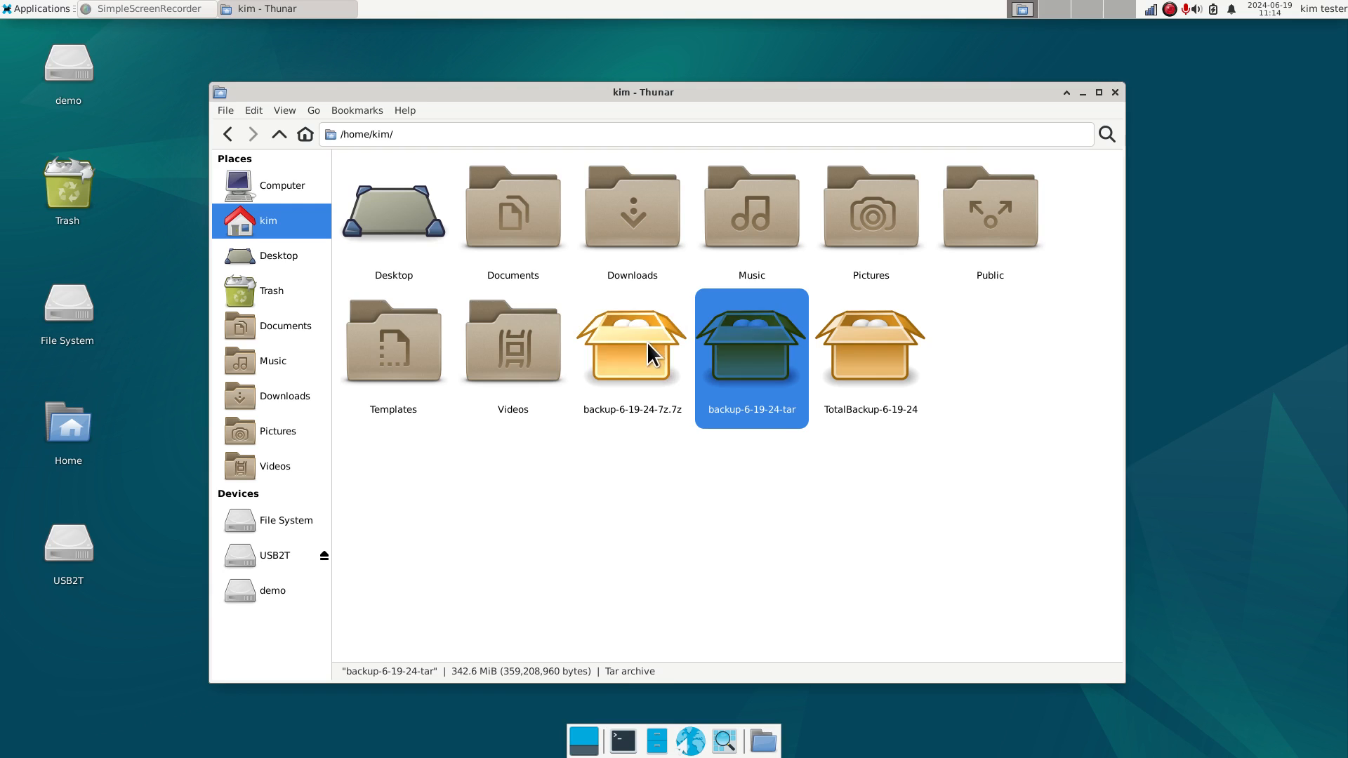
click(644, 342)
click(739, 350)
click(630, 351)
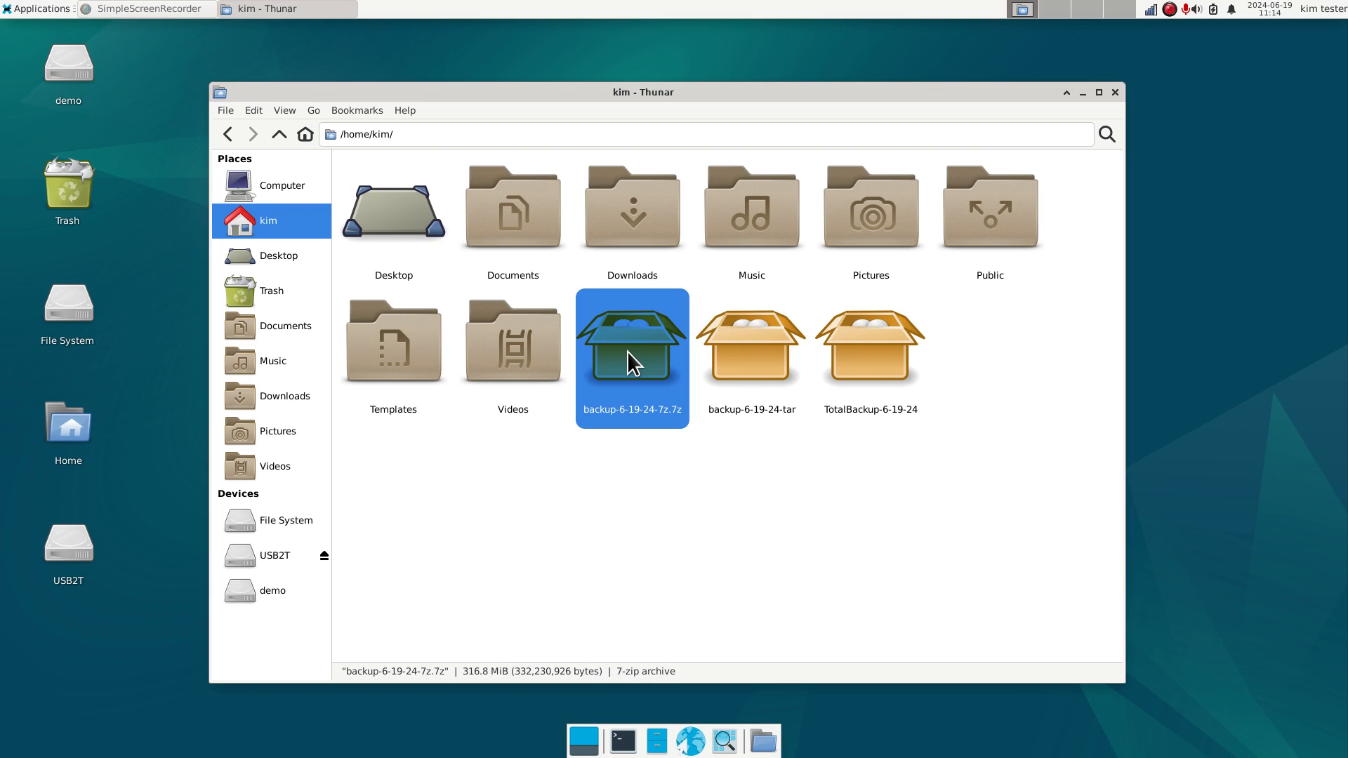
right_click(622, 346)
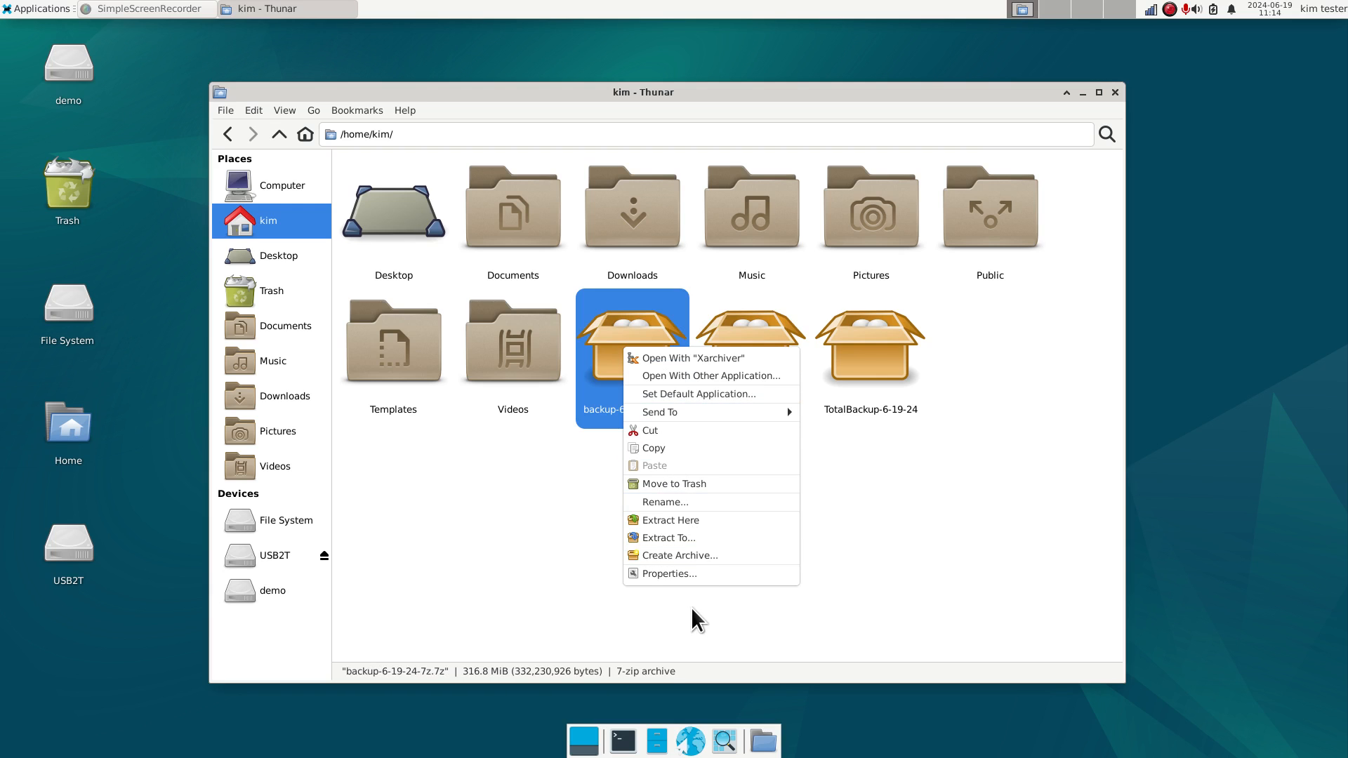
click(665, 577)
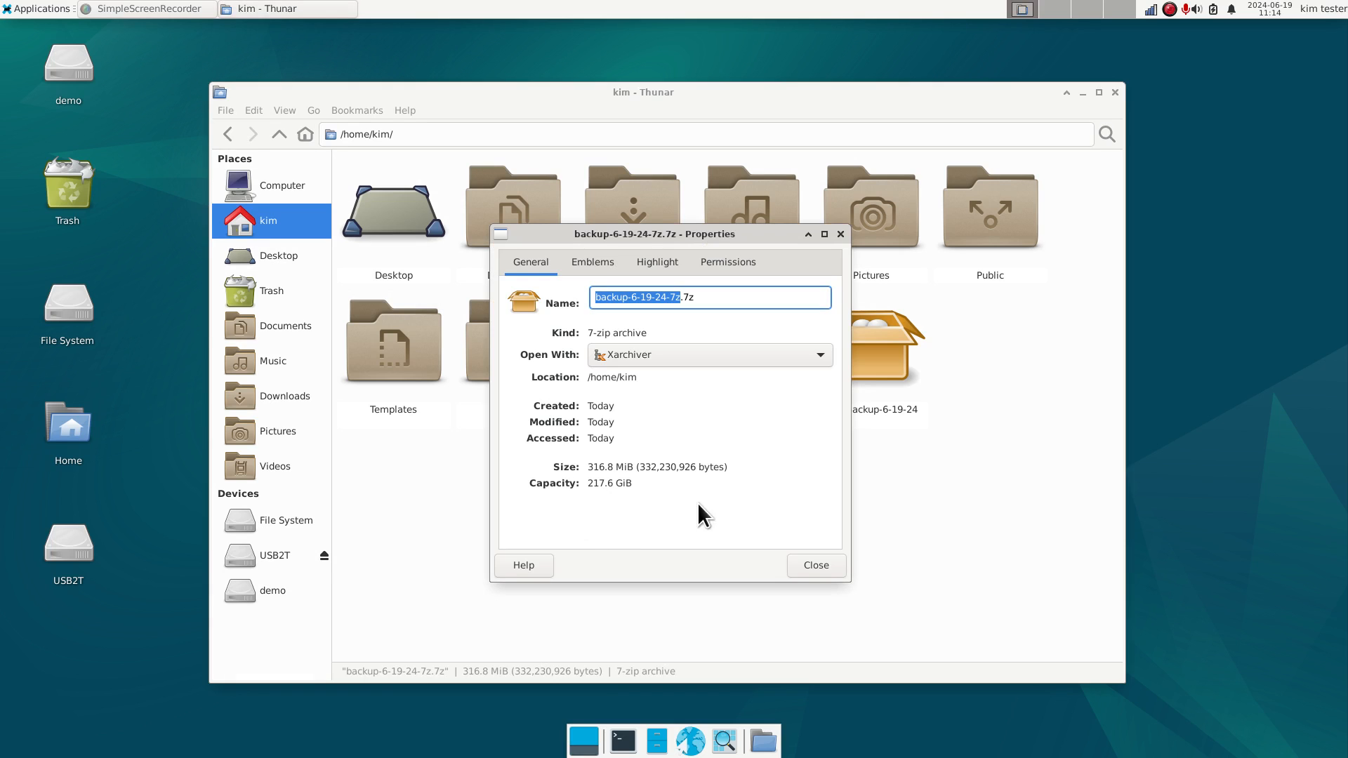
Close the 7z archive's properties, check the properties of backup-6-19-24-tar, and select backup-6-19-24-7z.7z for comparison
click(803, 571)
right_click(743, 346)
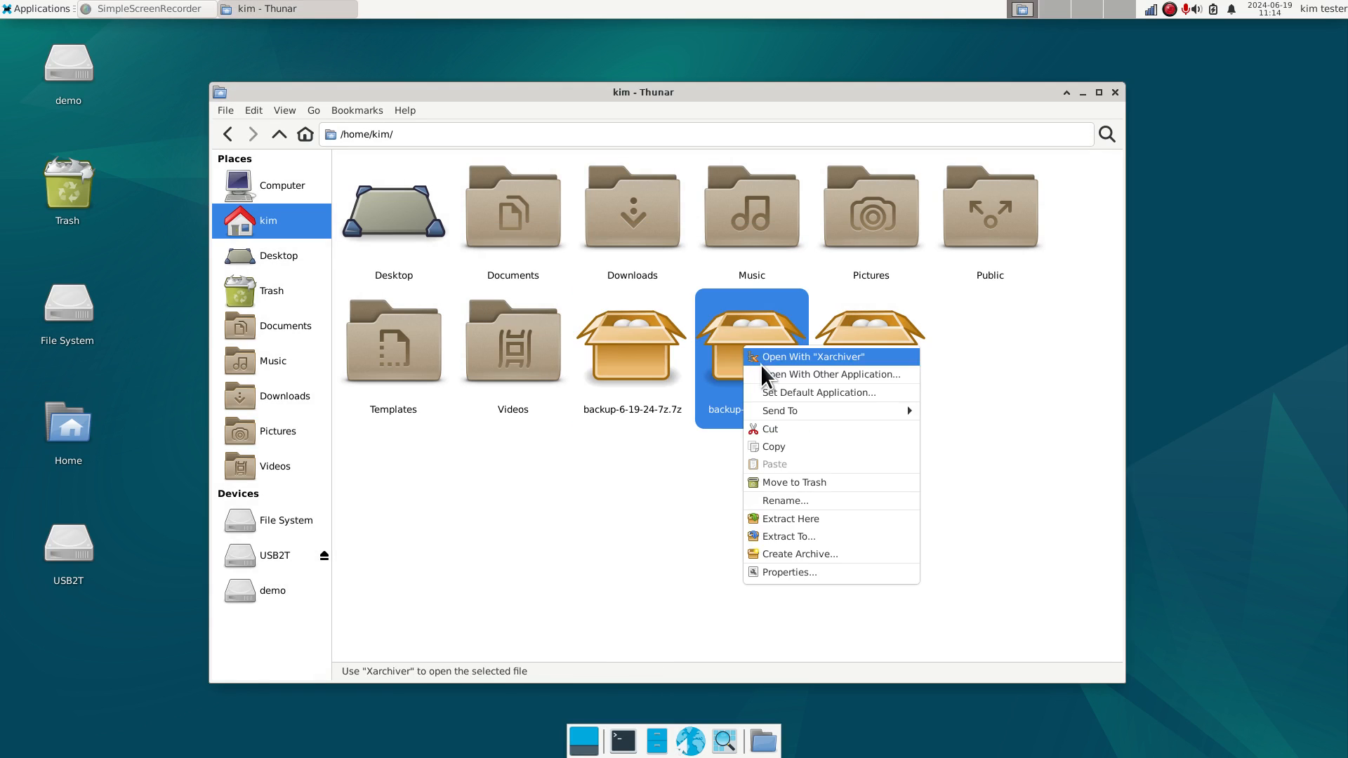
click(798, 571)
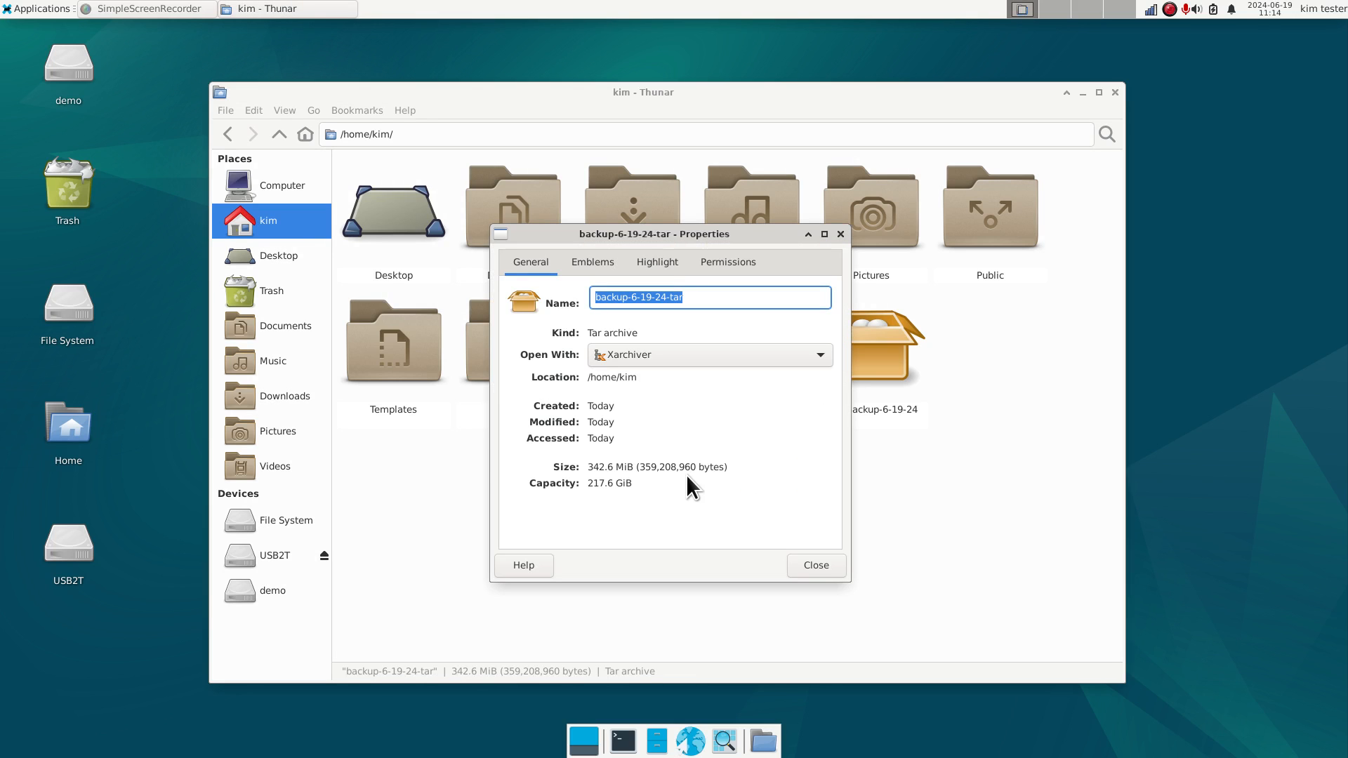
click(803, 566)
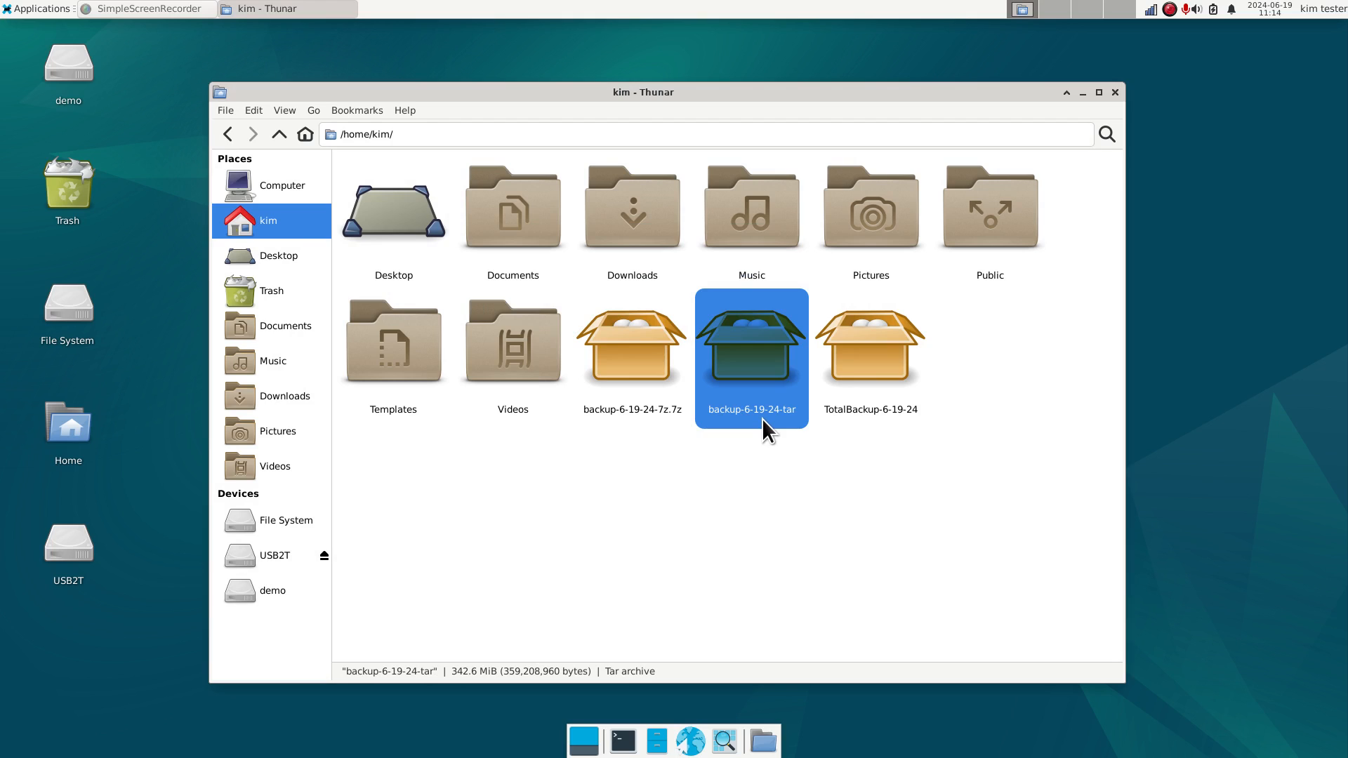
click(608, 373)
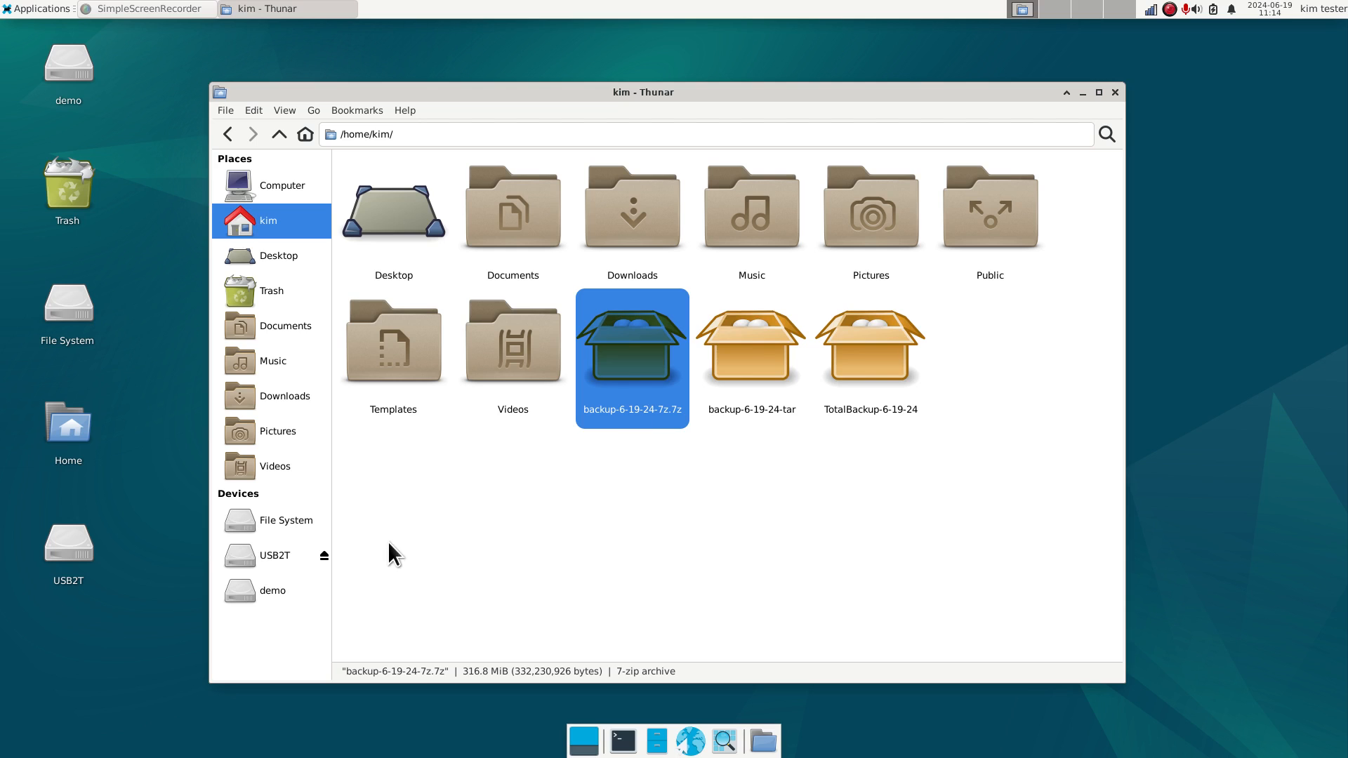
Delete the Acustic Alchemy, Eric Clapton and The Beatles folders from the Music folder
click(275, 557)
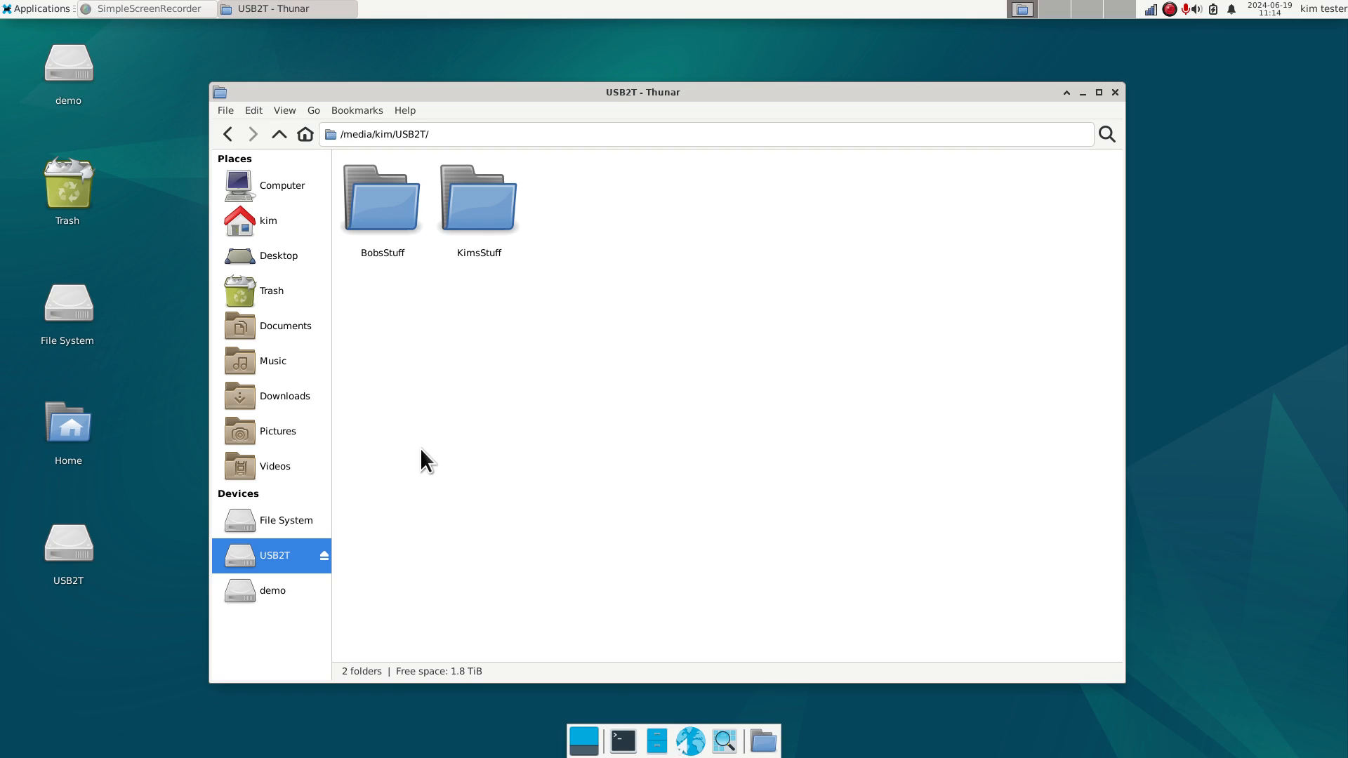
click(264, 364)
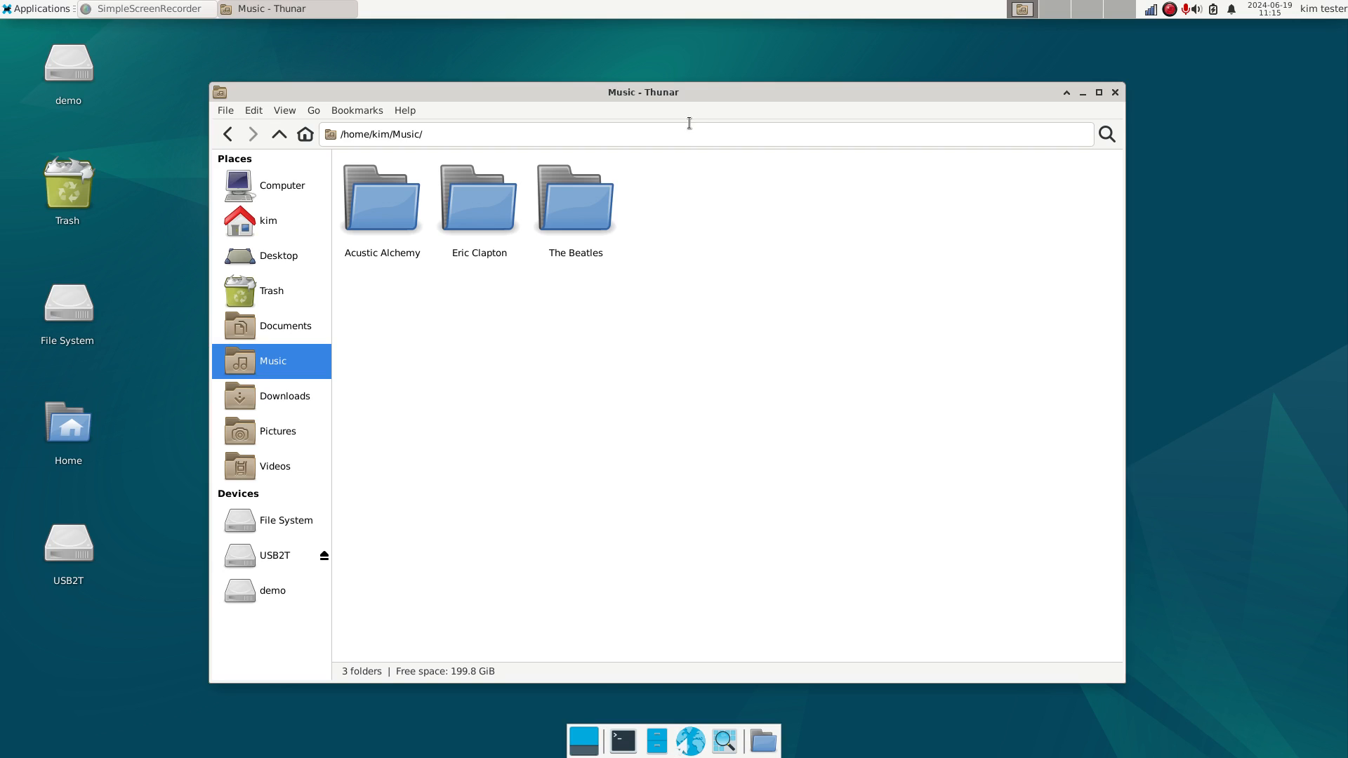
drag(718, 91, 807, 67)
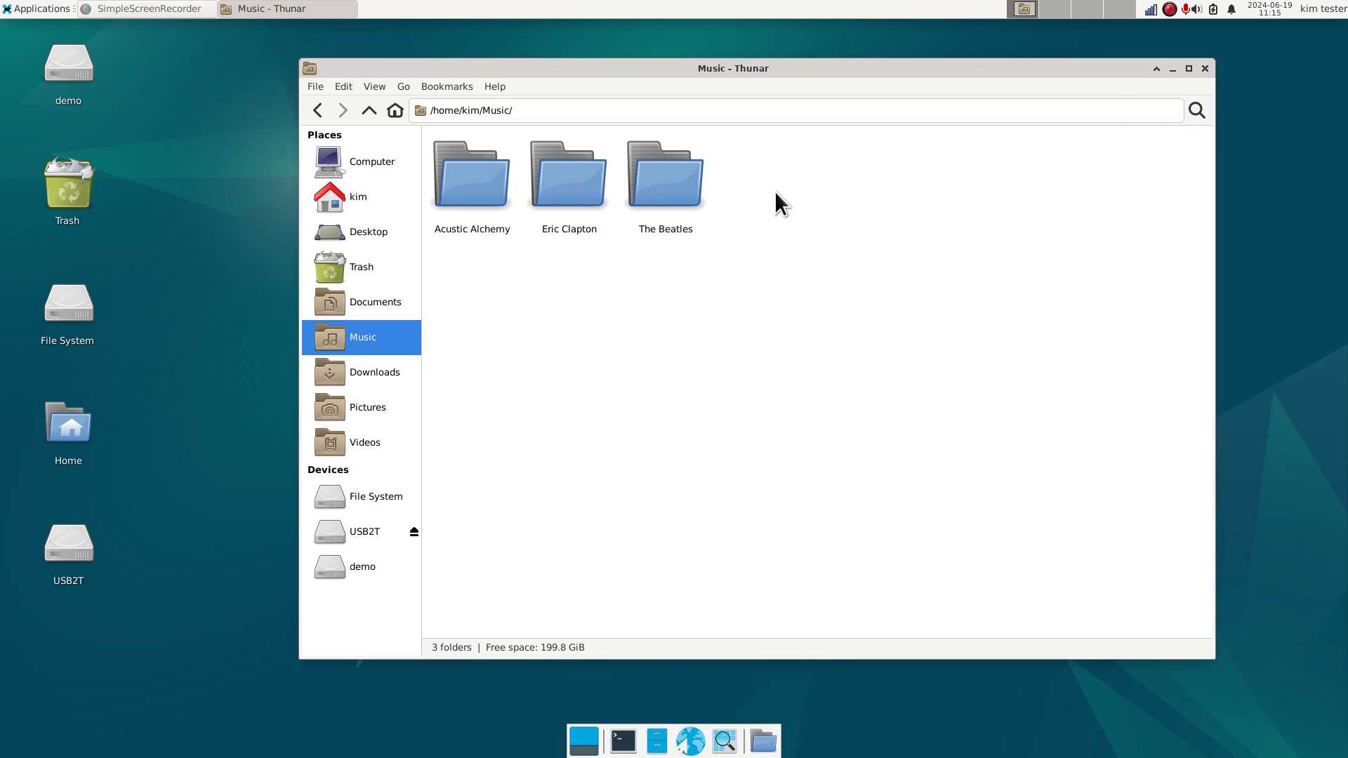
drag(774, 191, 469, 251)
key(Delete)
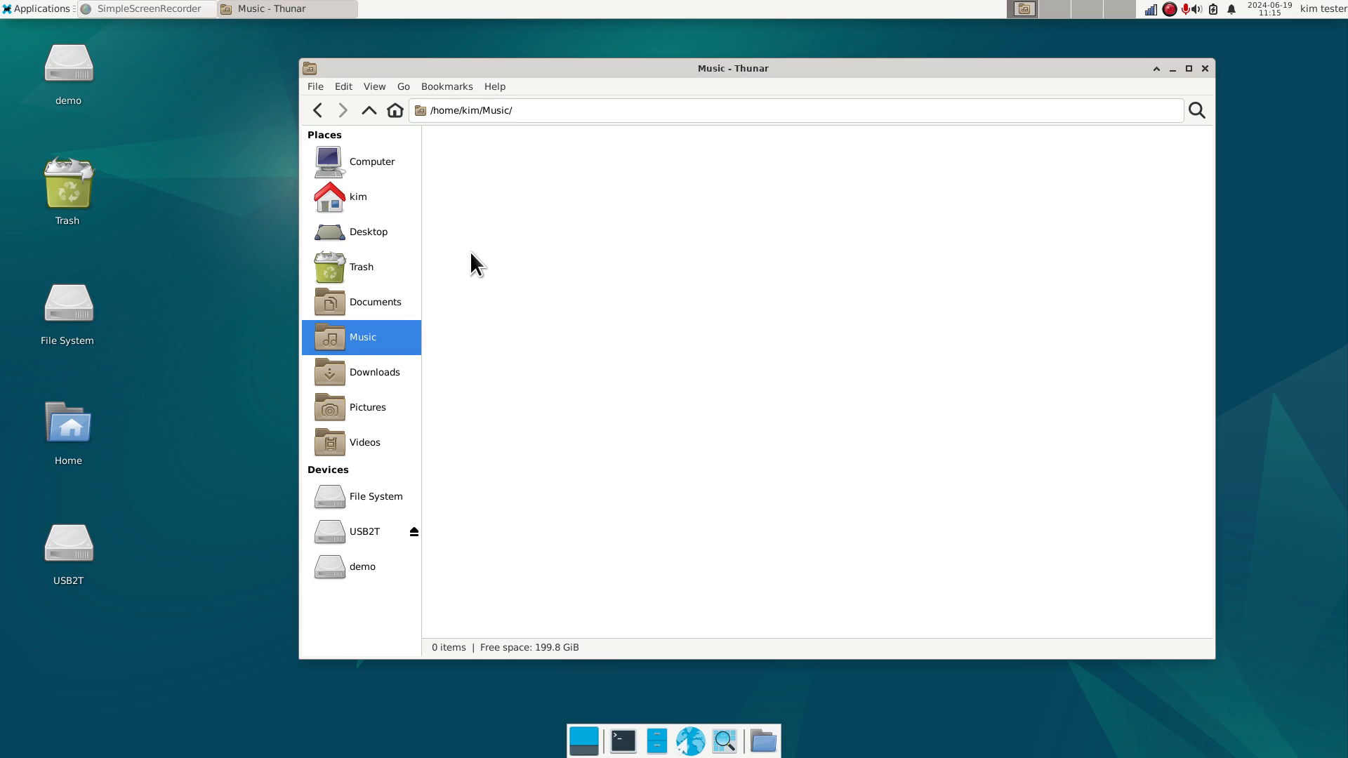
Open KimsStuff on USB2T in a split view and show the Music folder in a wider first pane beside it
click(363, 531)
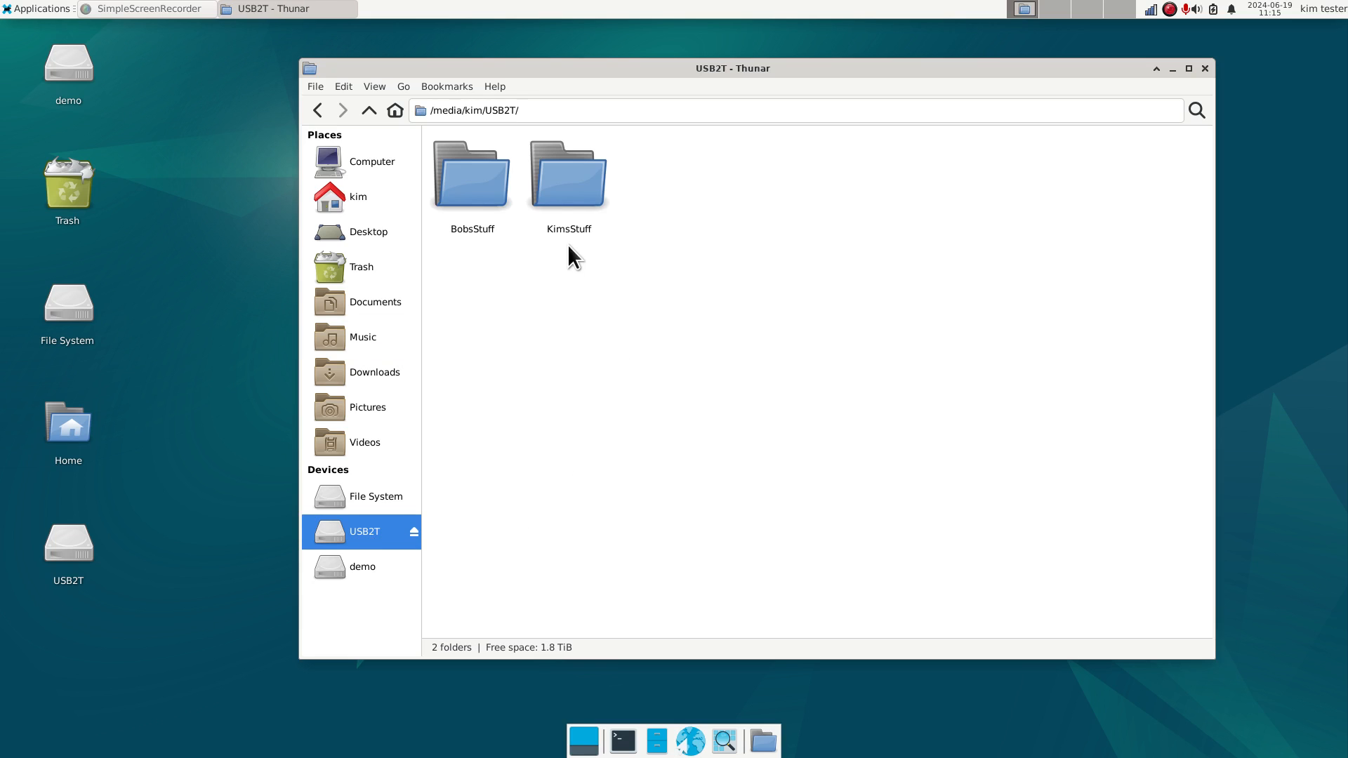
double_click(571, 187)
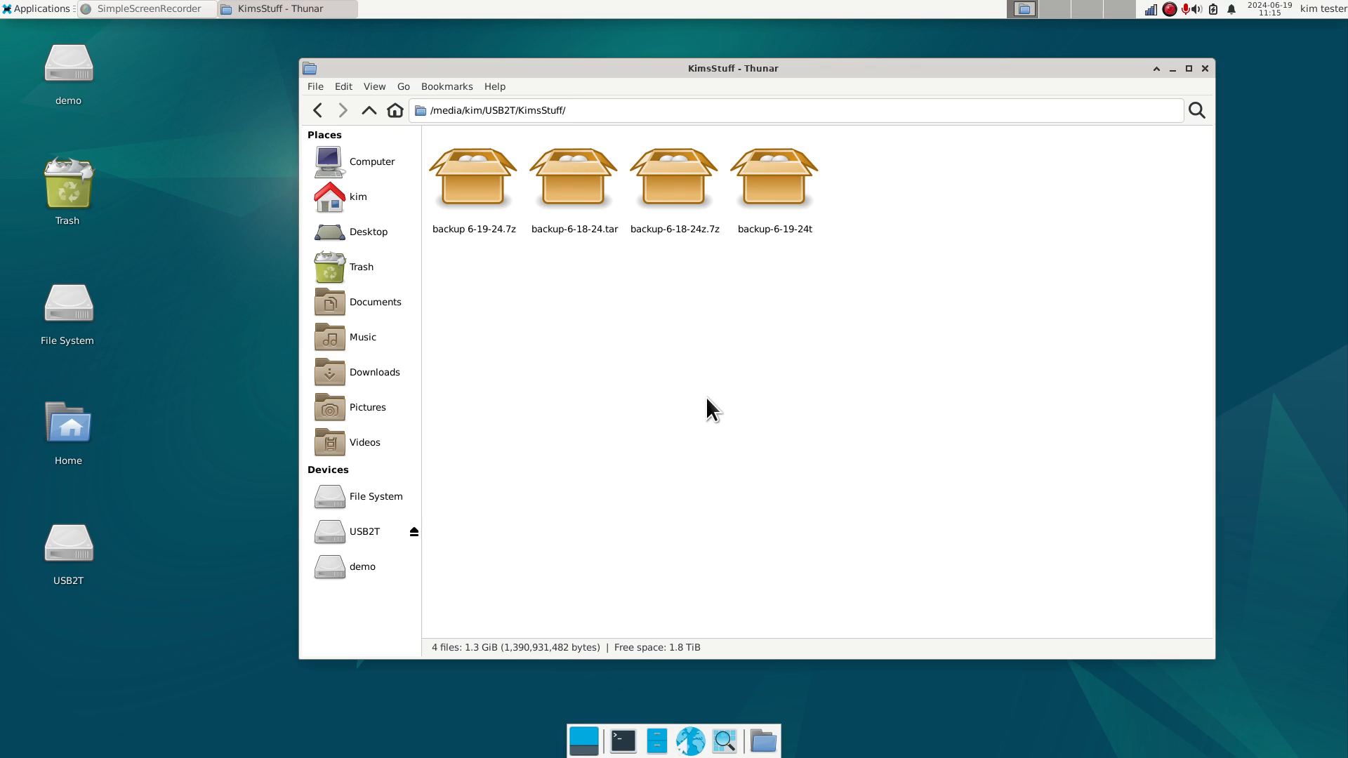
key(F3)
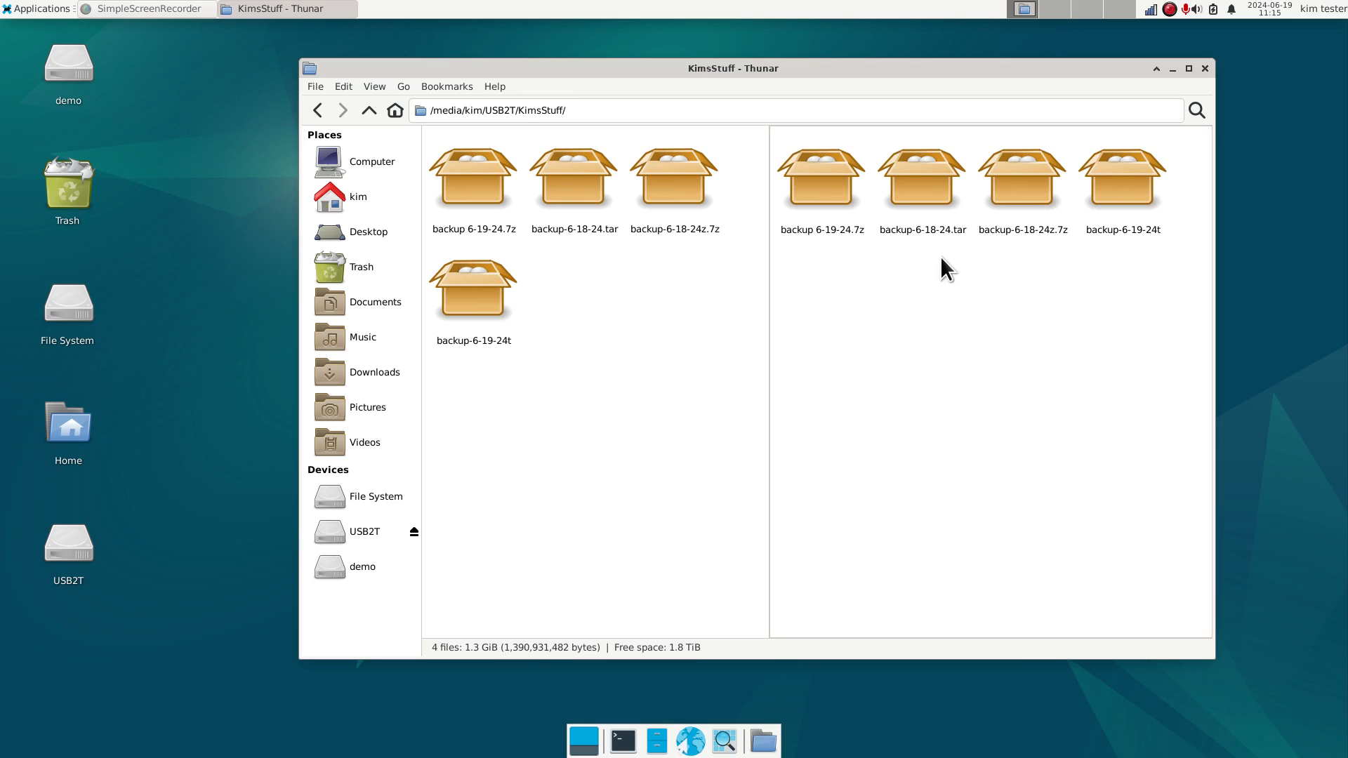
drag(770, 361, 873, 360)
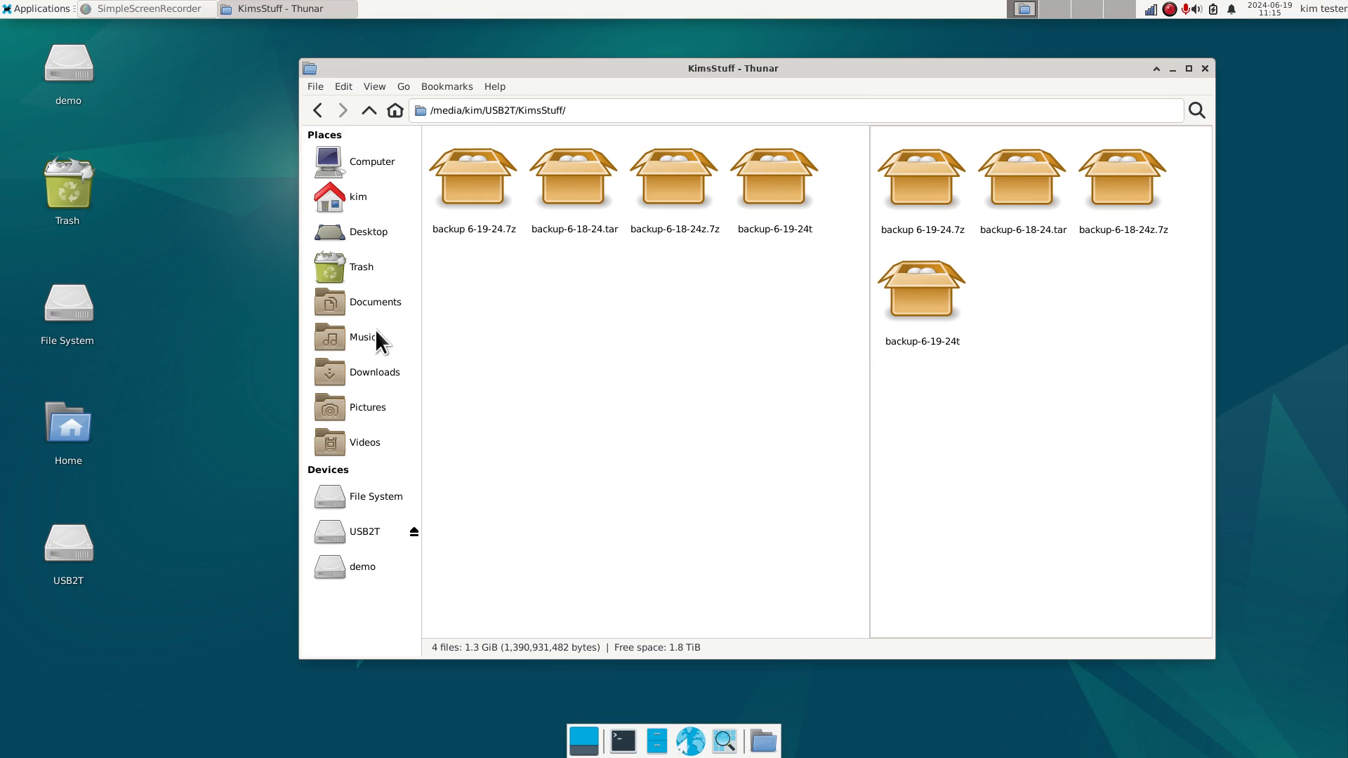
click(358, 340)
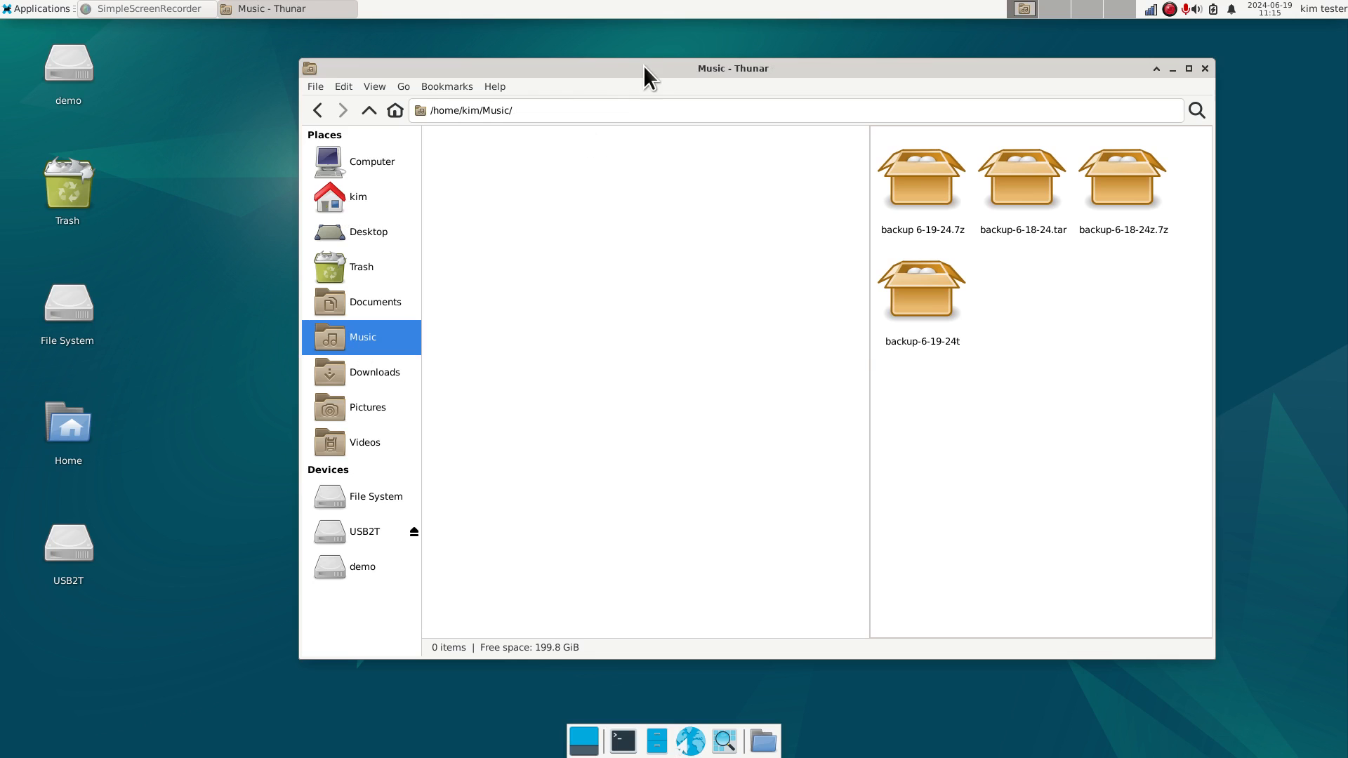
drag(645, 68, 593, 80)
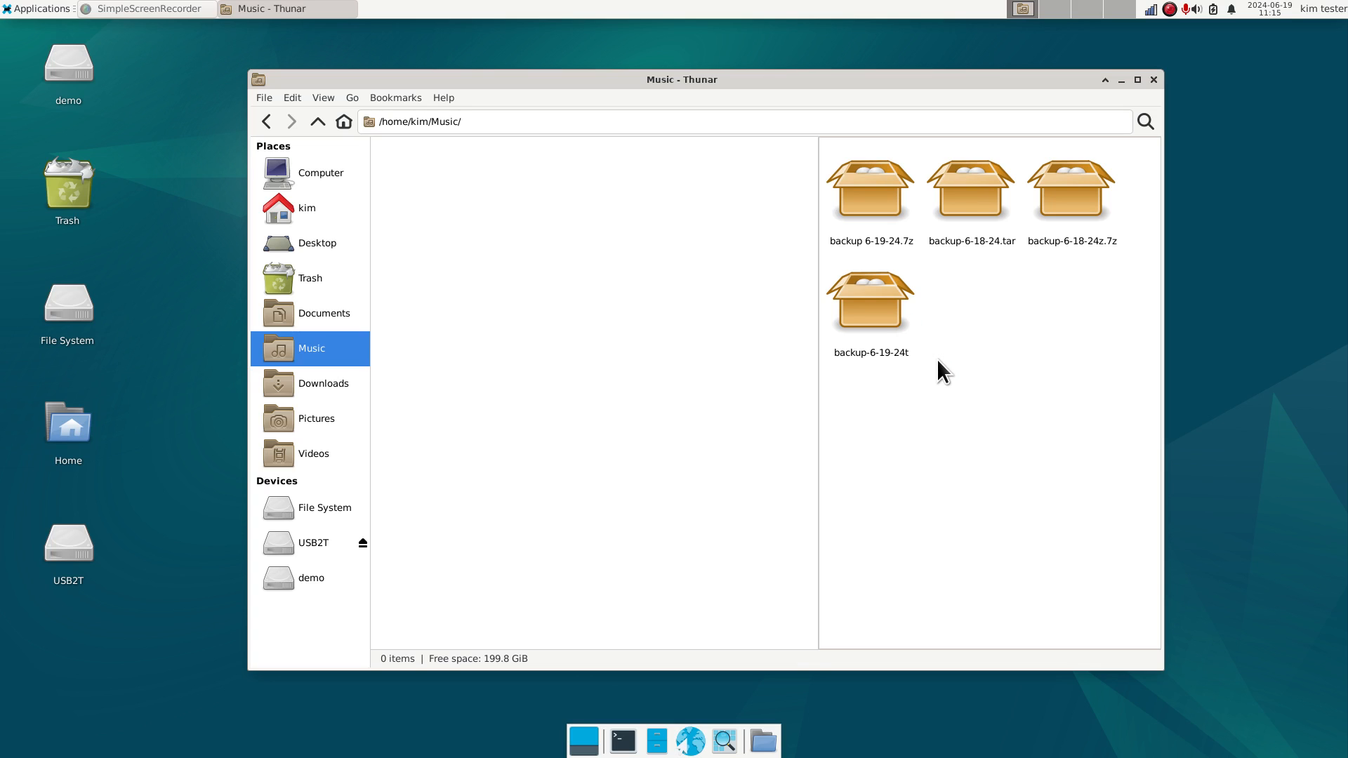
Select backup 6-19-24.7z for its details, then inspect the contents of backup-6-18-24.tar and close the archive
click(865, 174)
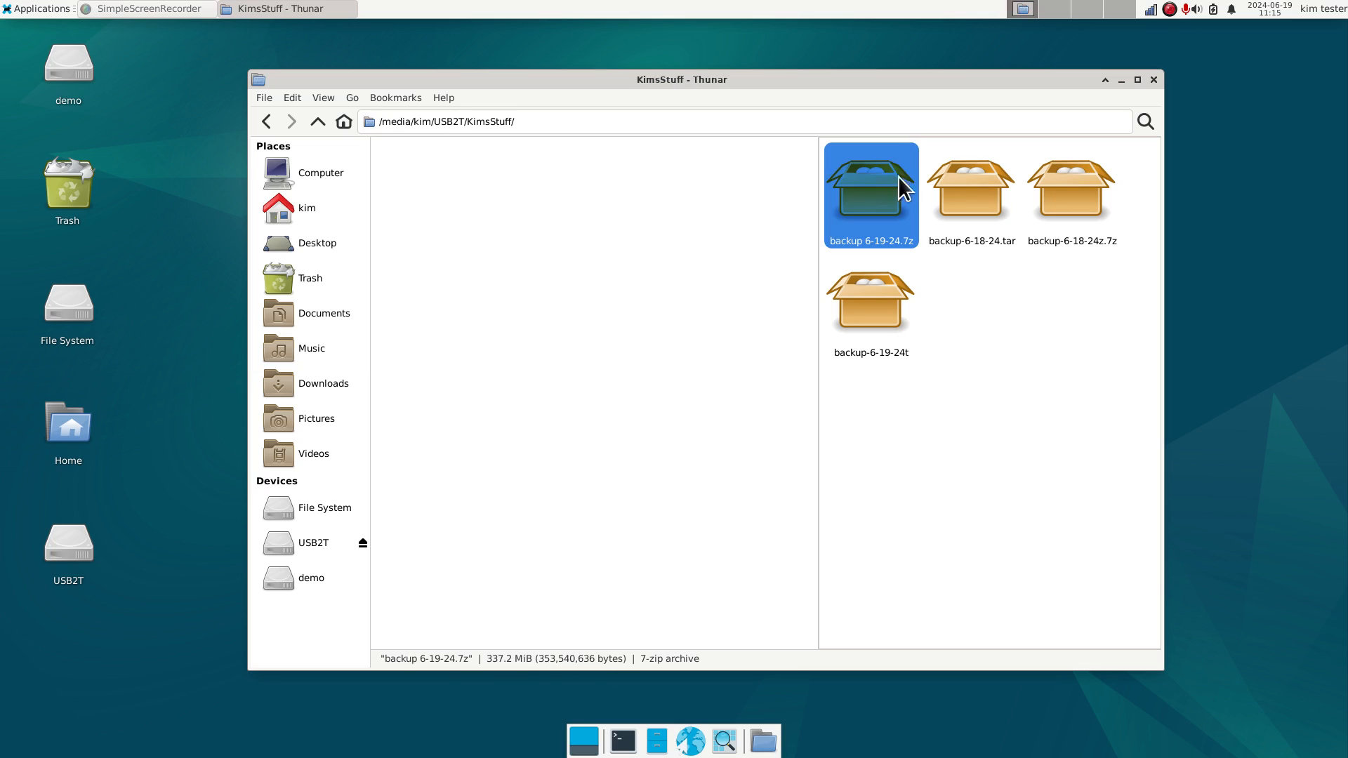
click(948, 183)
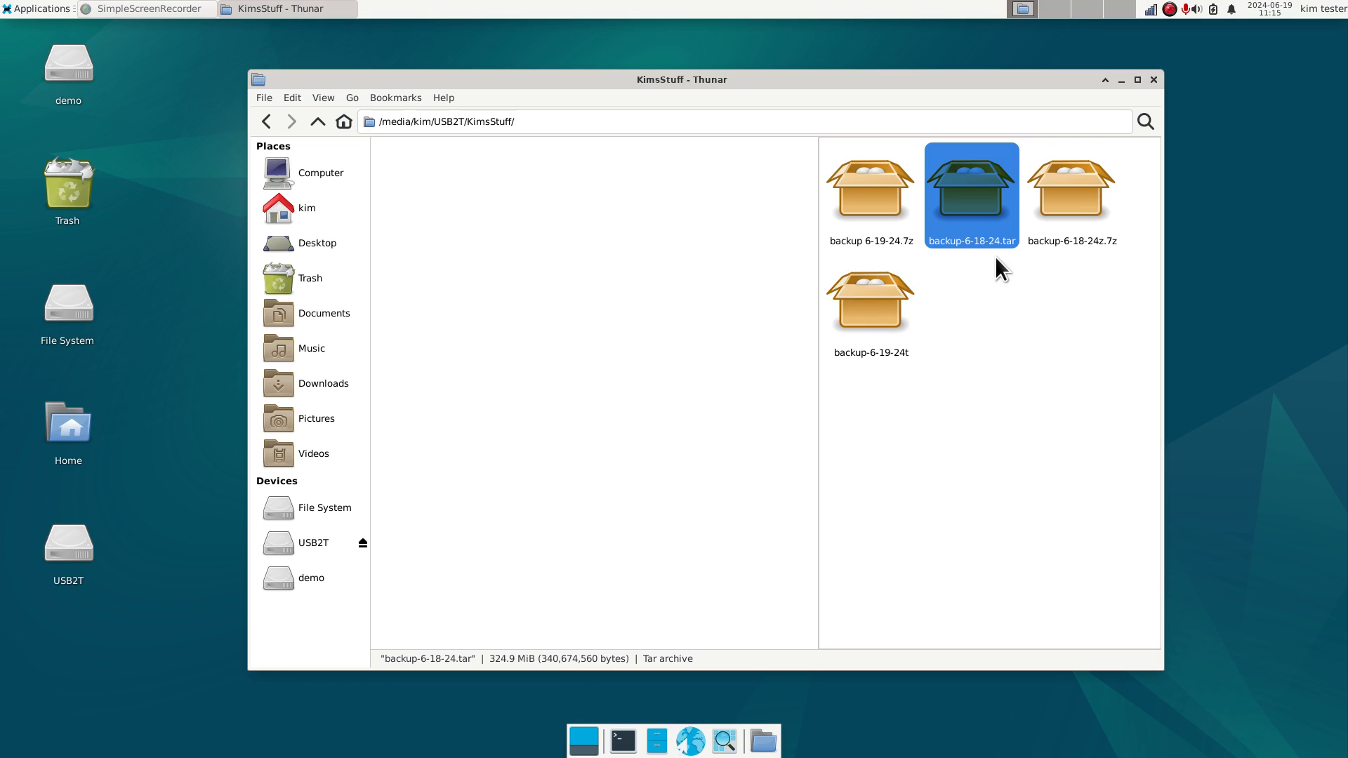
double_click(987, 201)
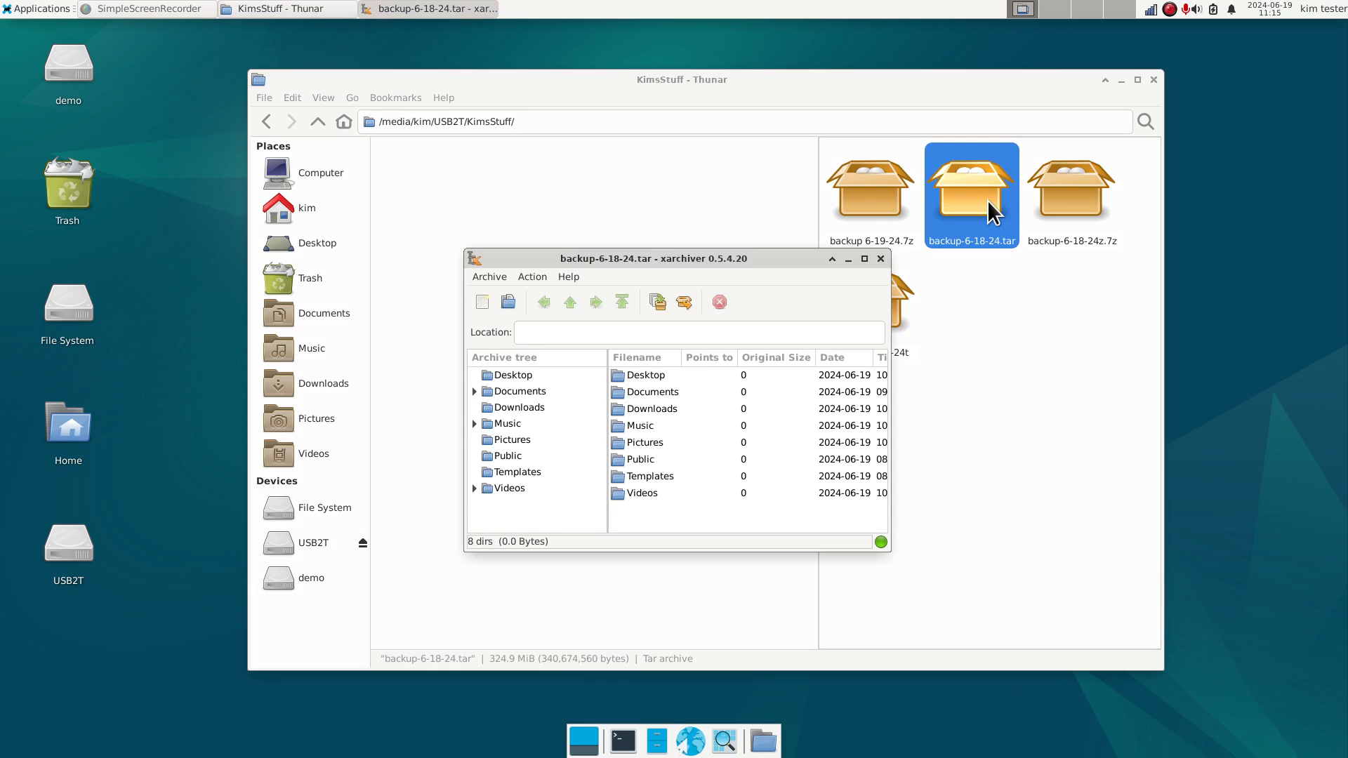
click(882, 257)
Open backup-6-18-24z.7z and place its archive window beside the pane showing the Music folder
double_click(1065, 194)
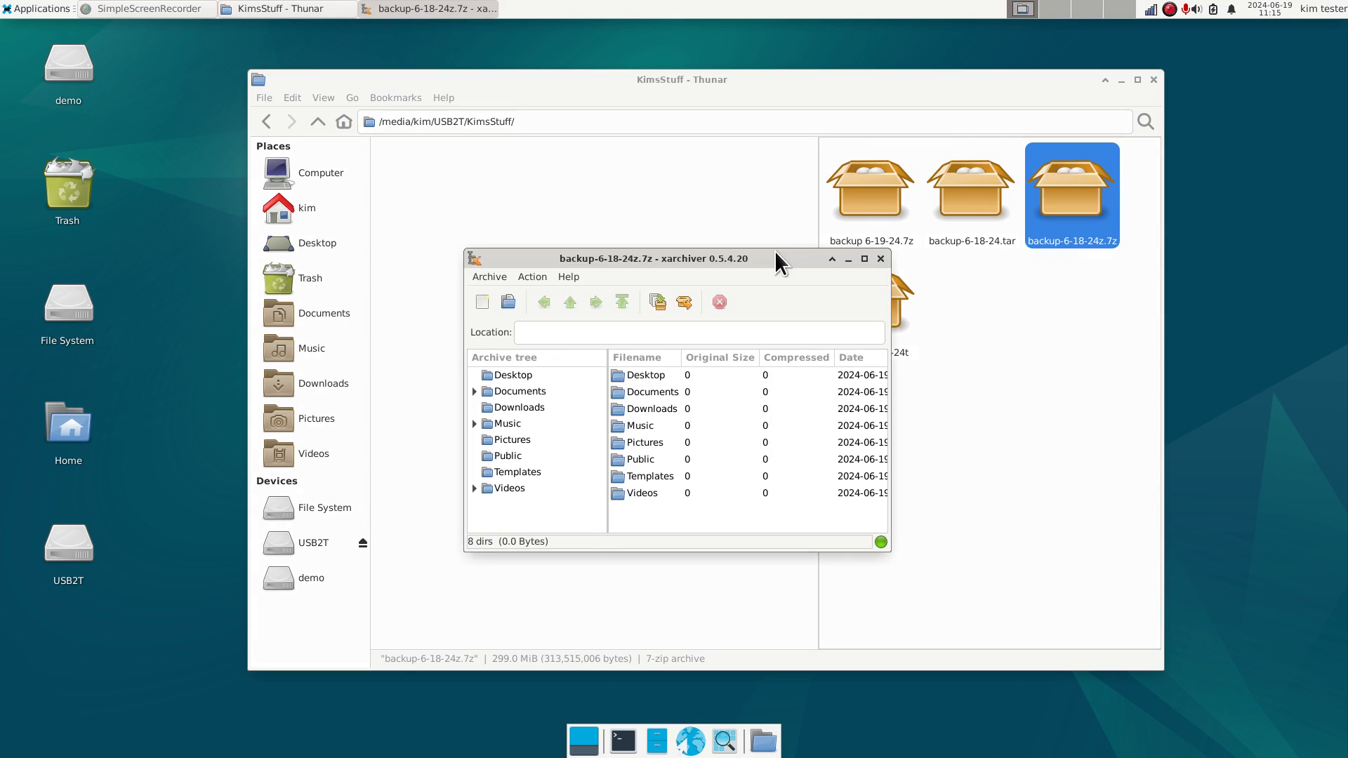
drag(740, 261, 1086, 273)
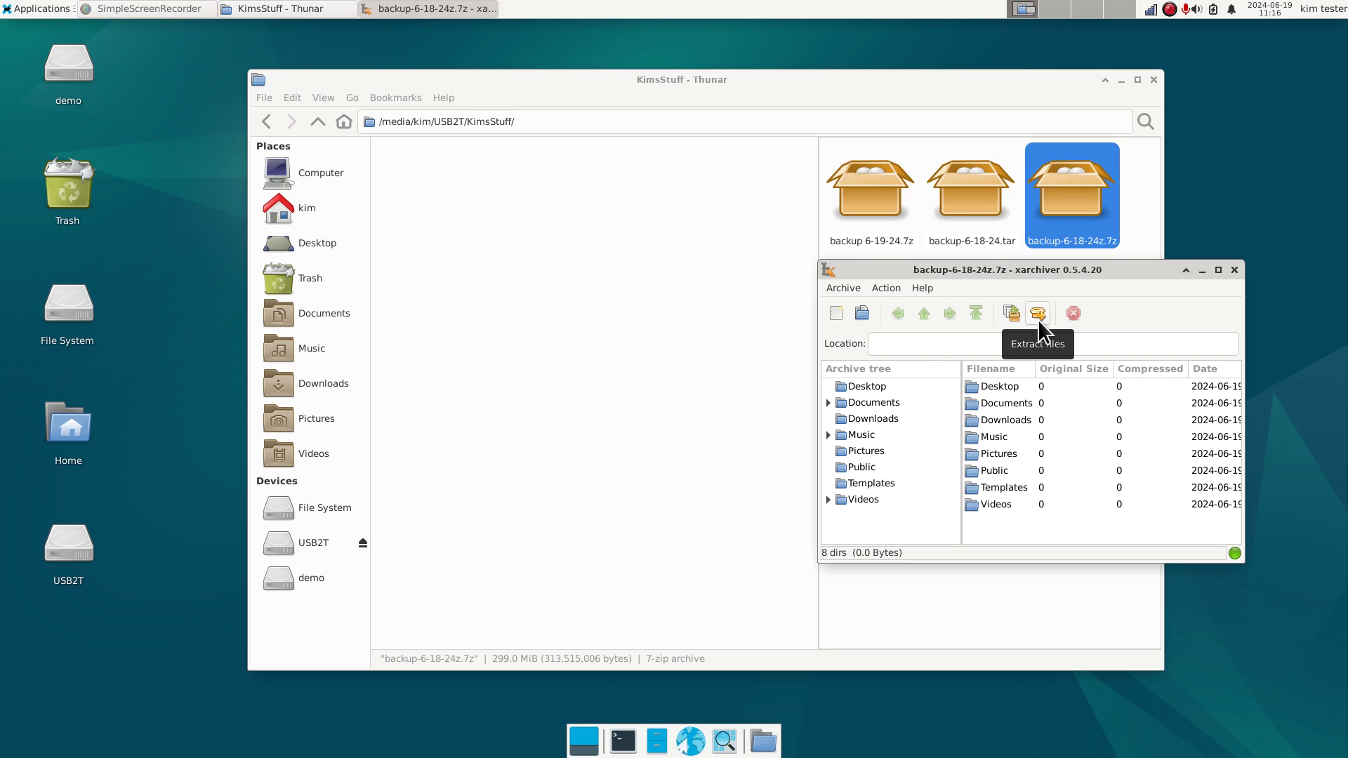
click(591, 414)
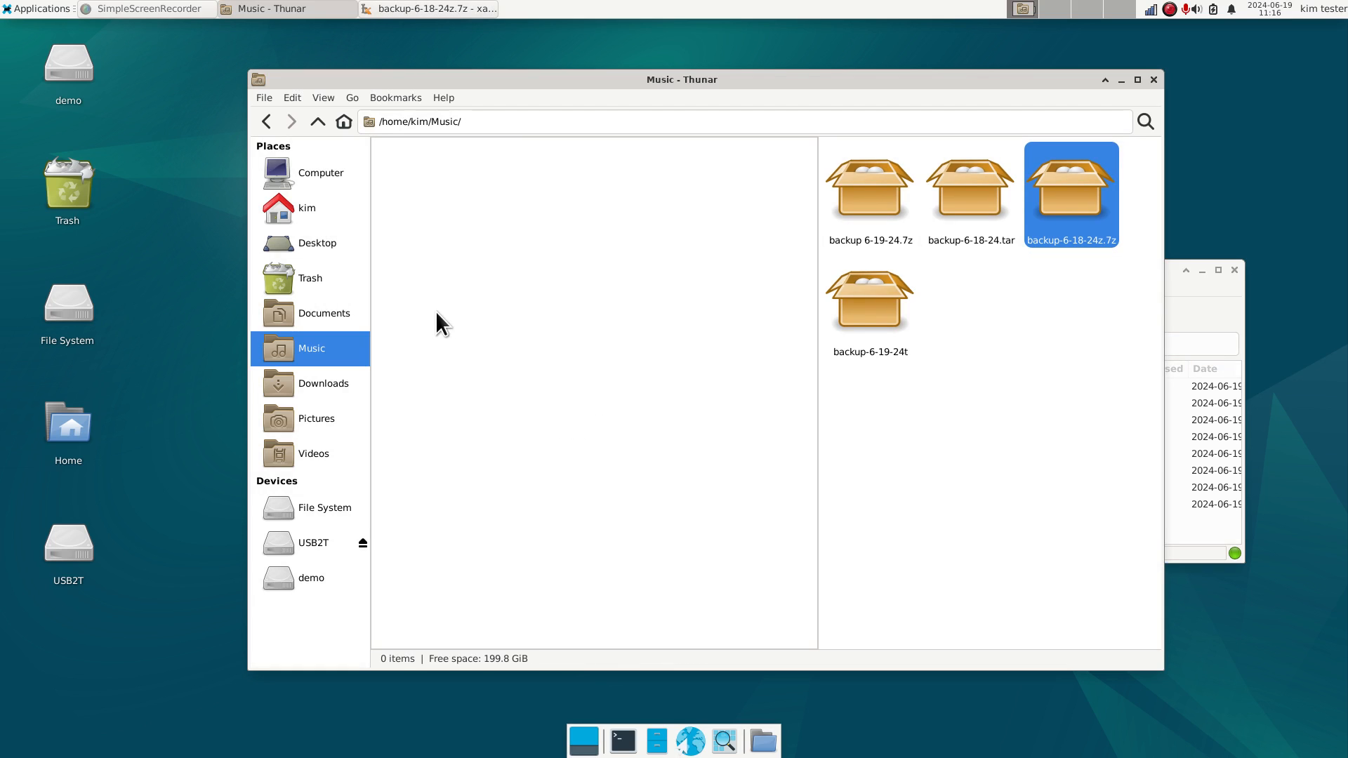
click(1208, 297)
Extract Acustic Alchemy, Eric Clapton and The Beatles from the 7z archive's Music directory into the home Music folder
click(840, 435)
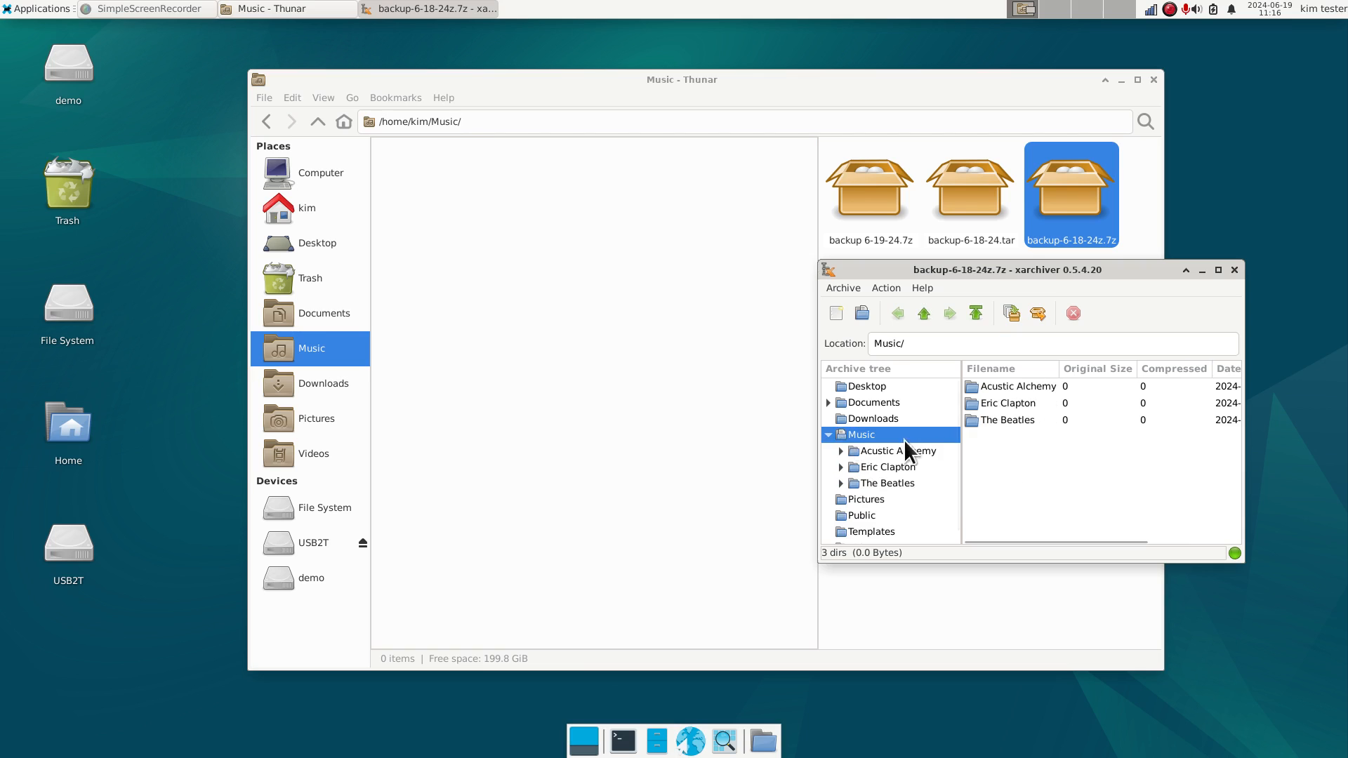
click(984, 389)
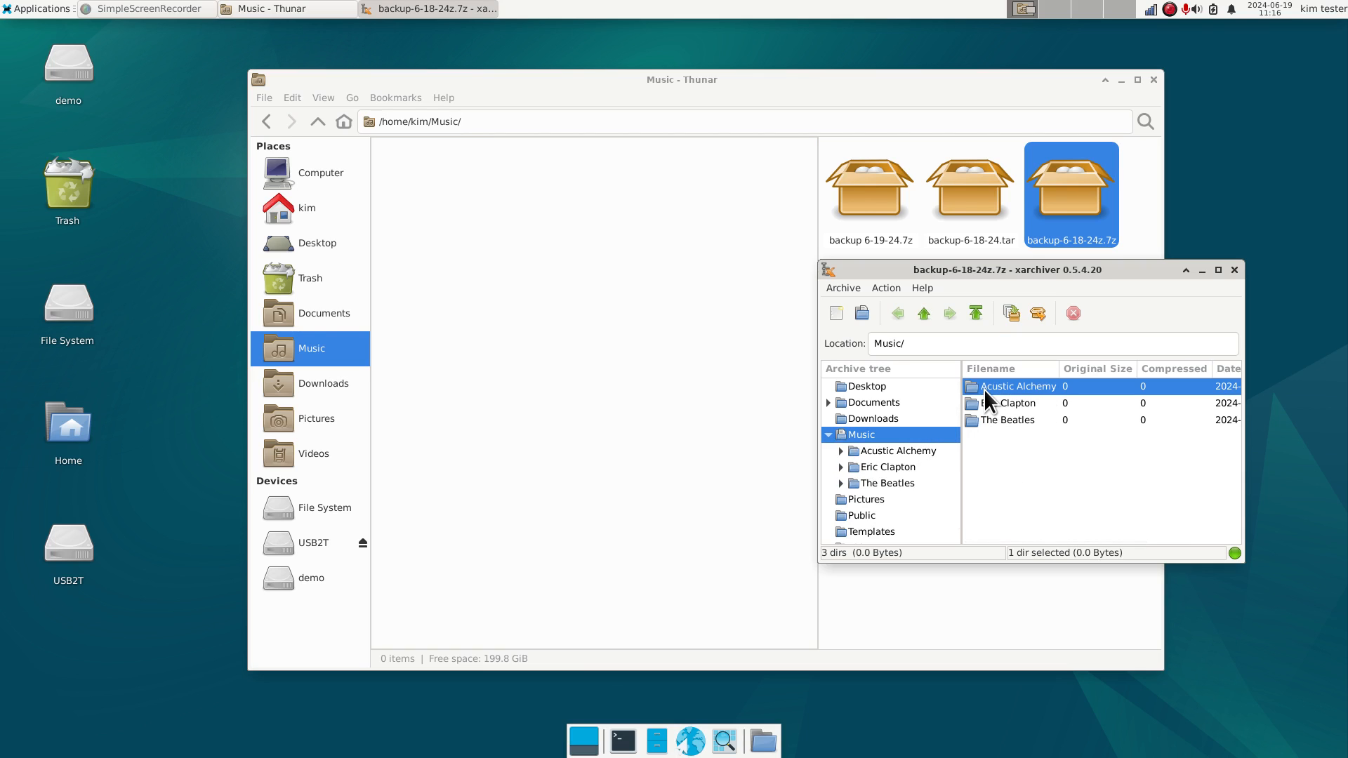
ctrl+click(984, 406)
ctrl+click(979, 420)
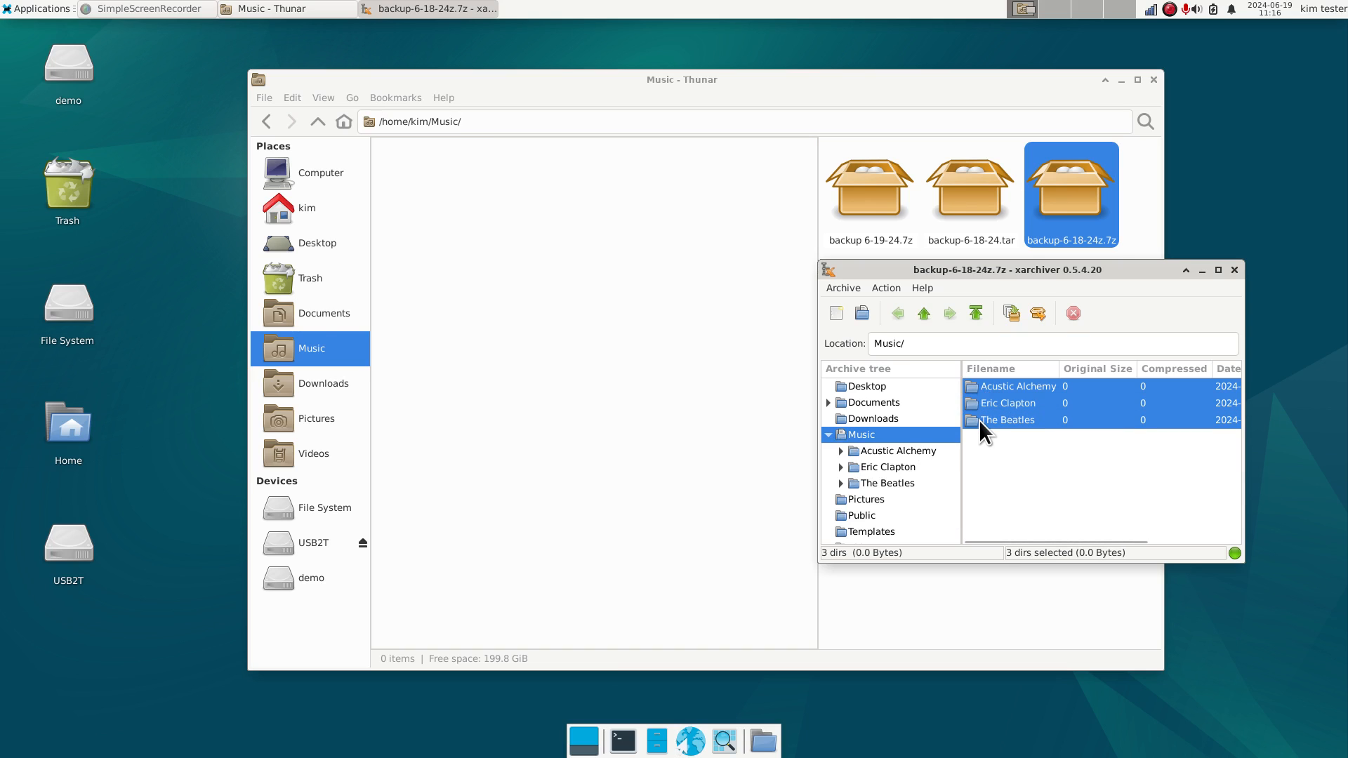
drag(973, 407, 639, 345)
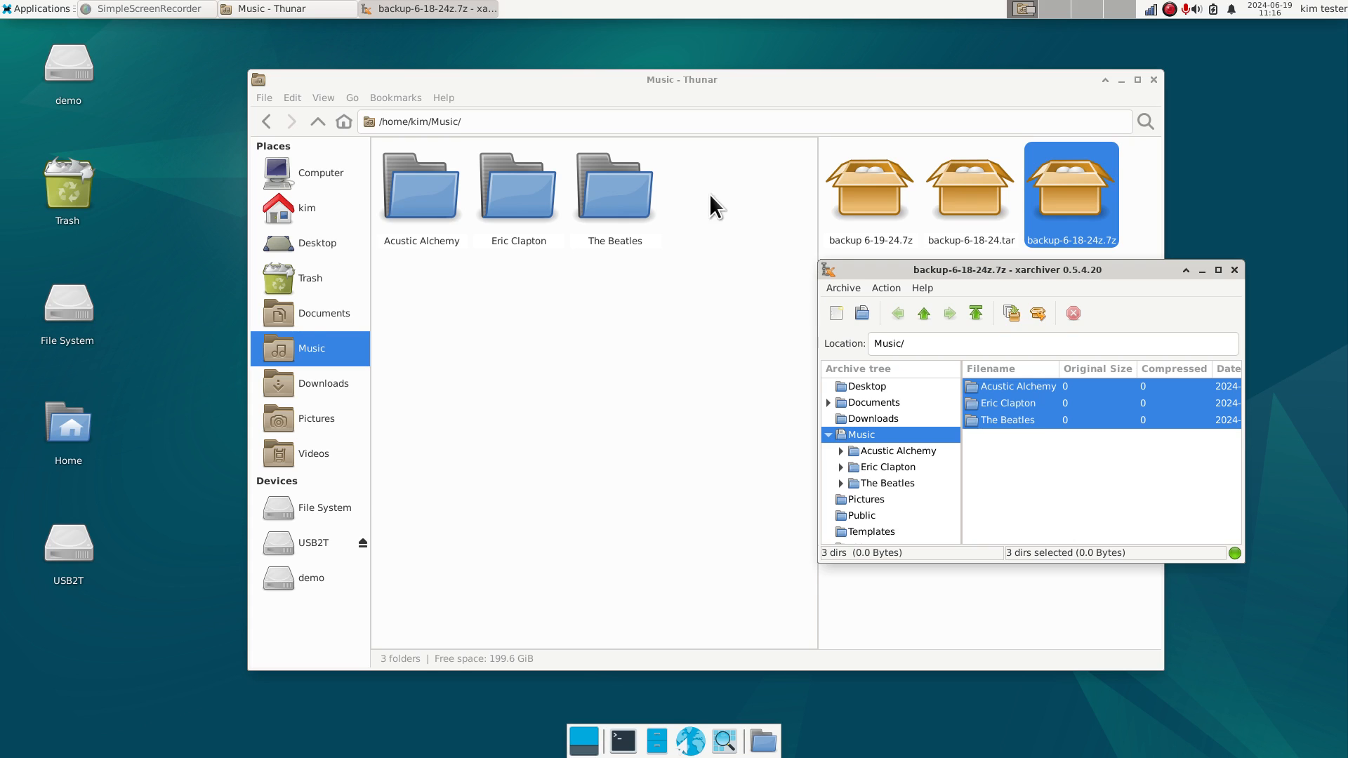
Delete the three restored artist folders from Music and close the backup-6-18-24z.7z archive
drag(707, 168, 425, 271)
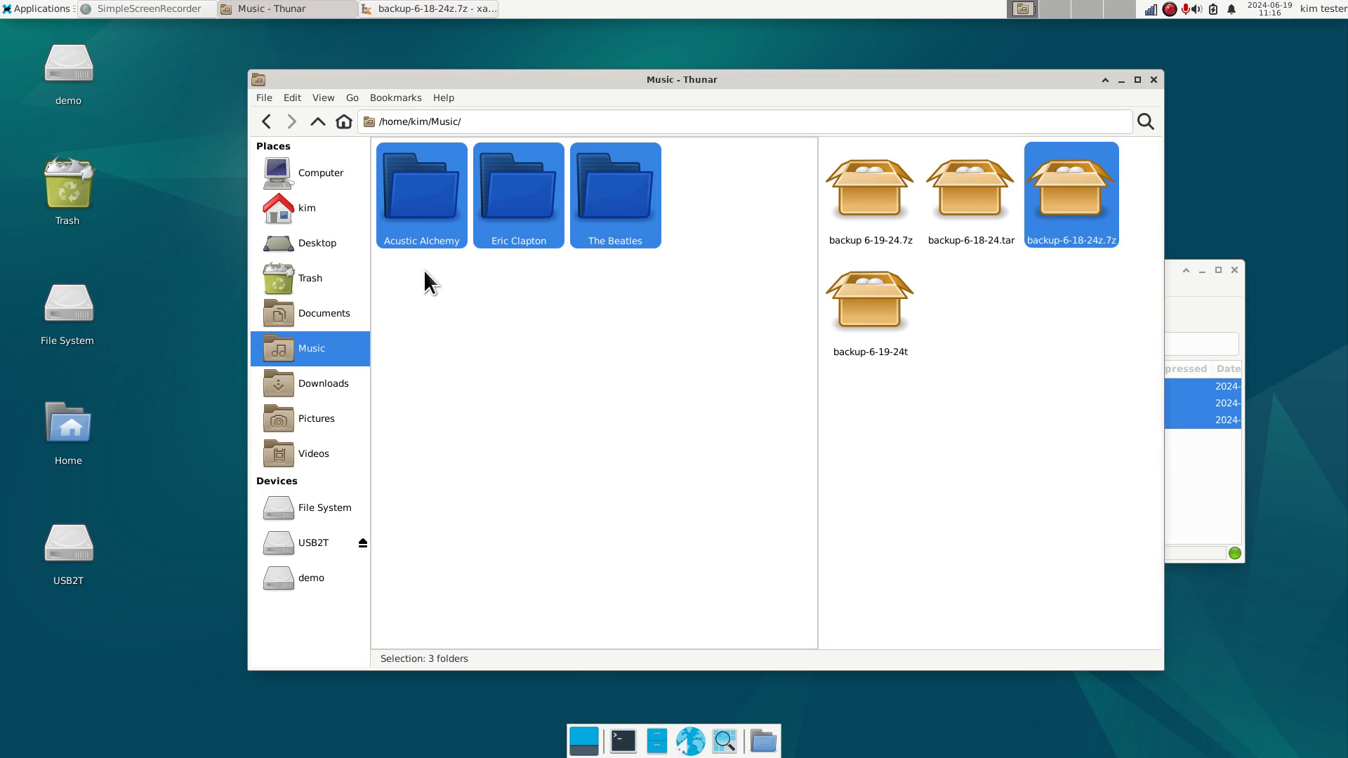
key(Delete)
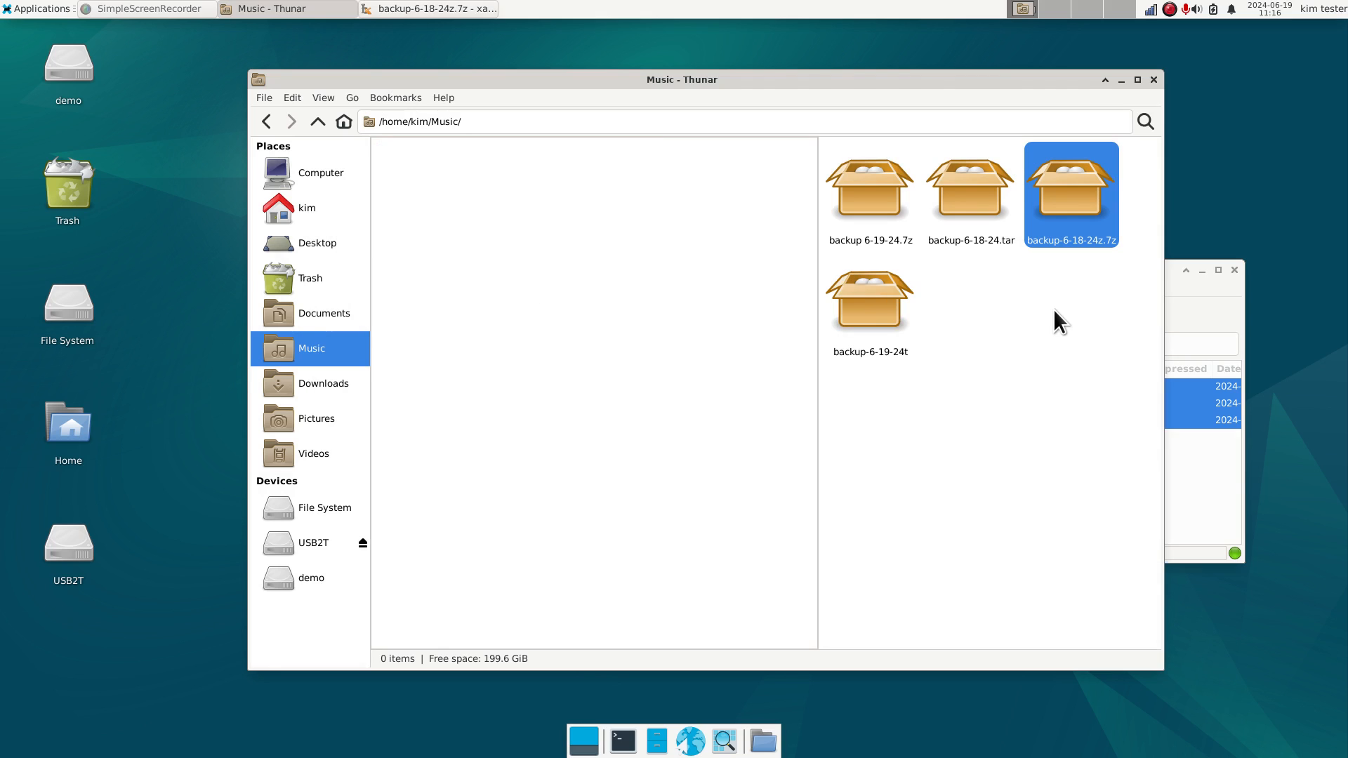
click(1234, 270)
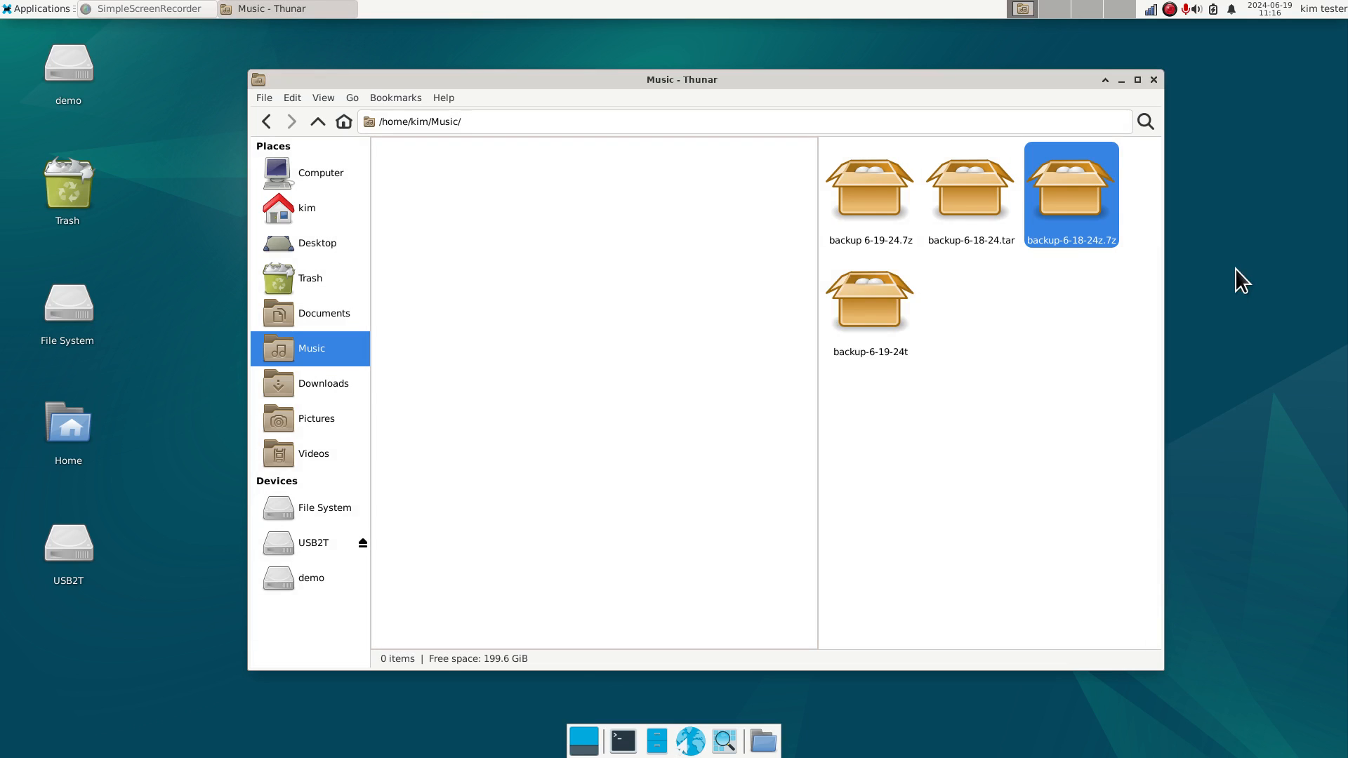
Restore The Beatles, Eric Clapton and Acustic Alchemy from the Music directory of backup-6-18-24.tar into the home Music folder, and close the archive
click(985, 241)
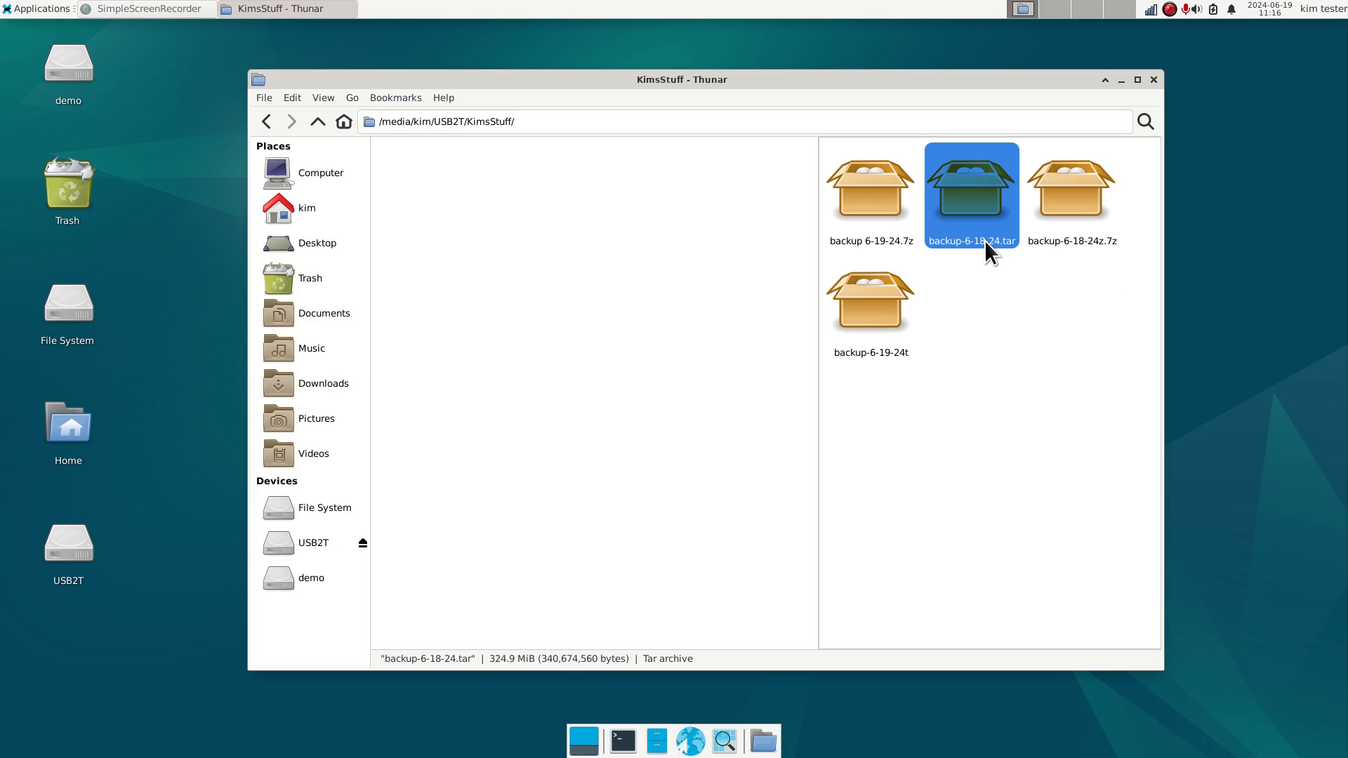
double_click(978, 205)
drag(680, 270, 1052, 269)
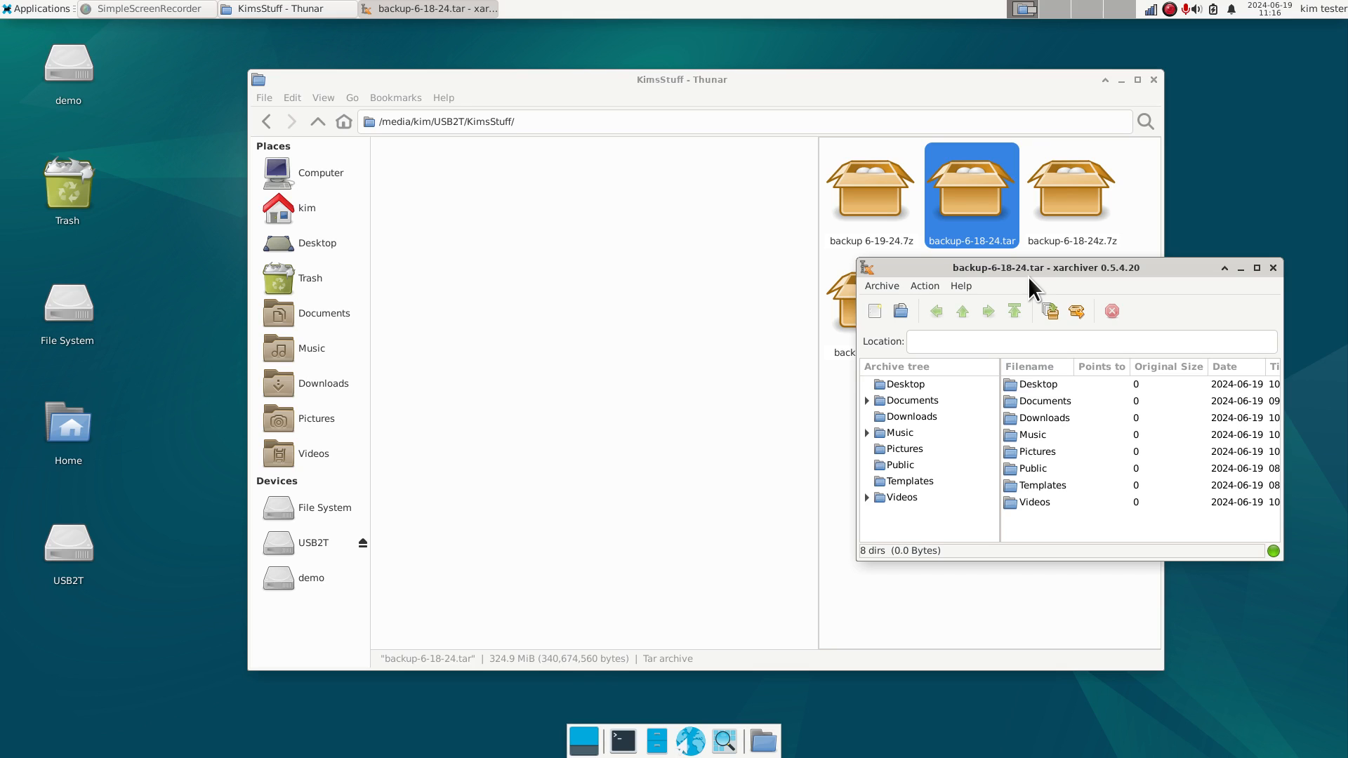
click(875, 432)
click(1011, 385)
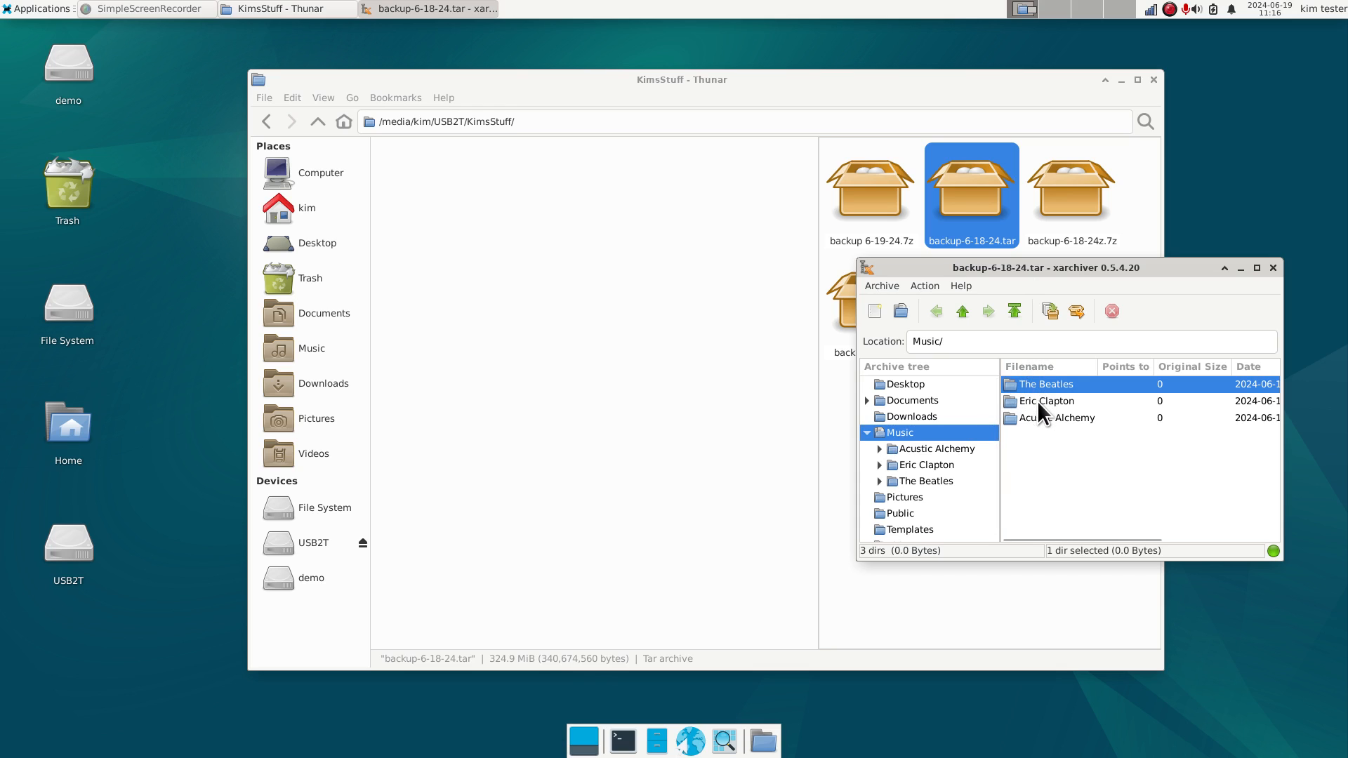
shift+click(1038, 402)
shift+click(1038, 420)
drag(1025, 402, 617, 330)
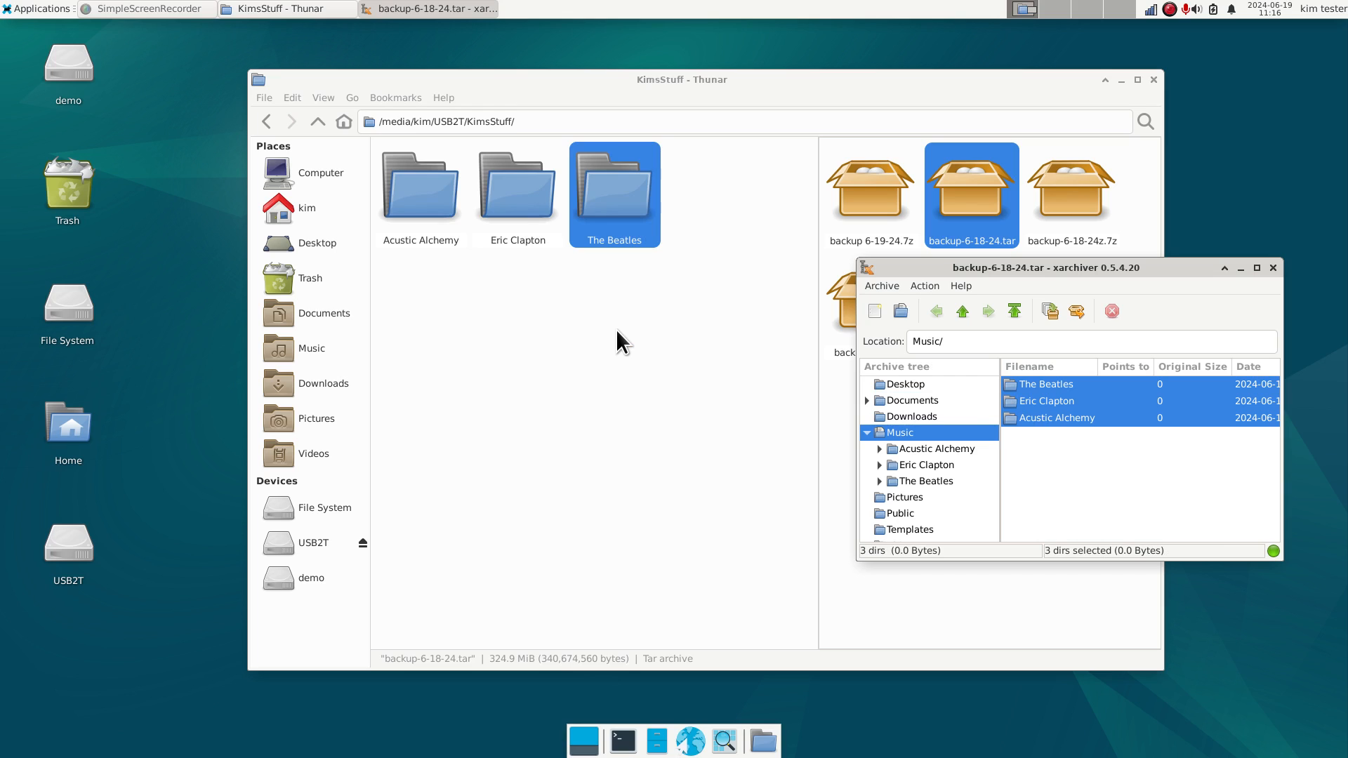
click(1272, 268)
Switch the active pane back and forth between KimsStuff and Music to compare their locations, ending on Music
click(1022, 450)
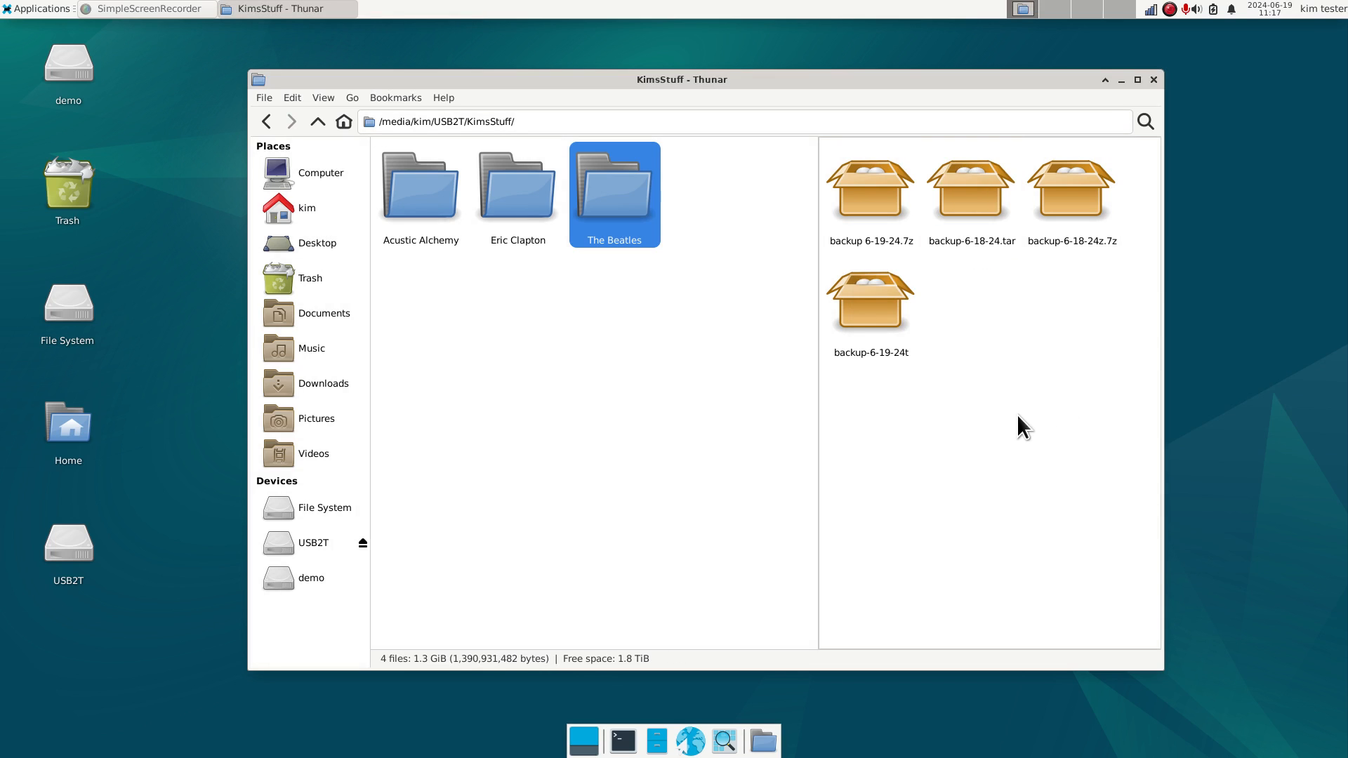
click(419, 356)
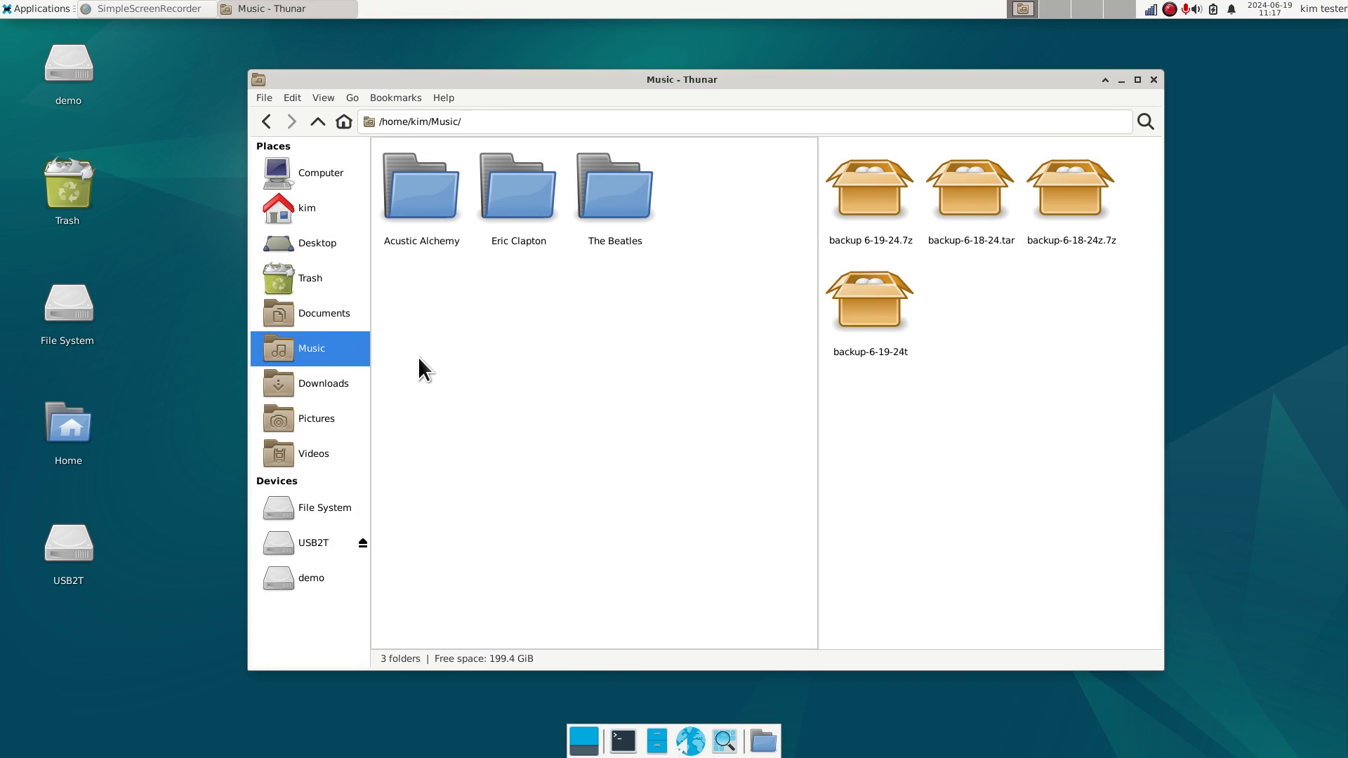
click(966, 386)
click(647, 366)
click(978, 386)
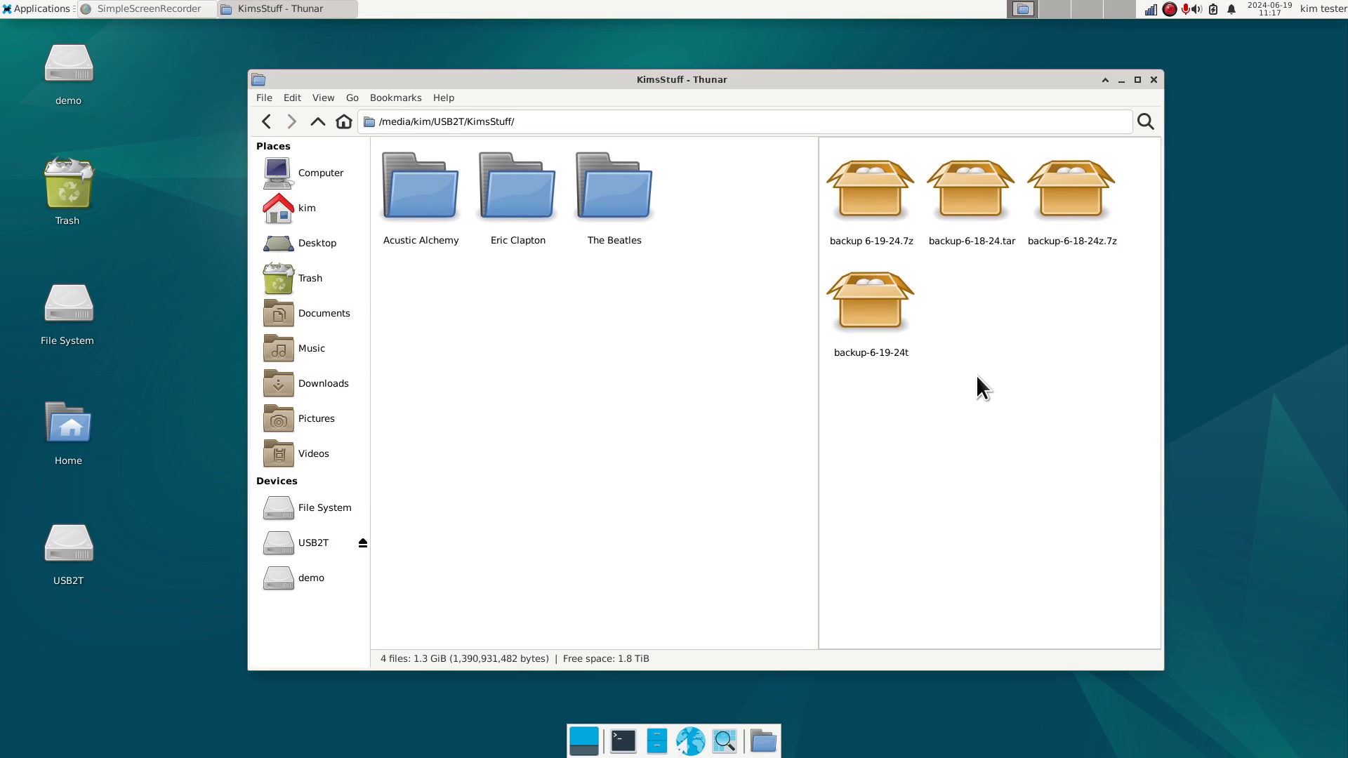
click(467, 337)
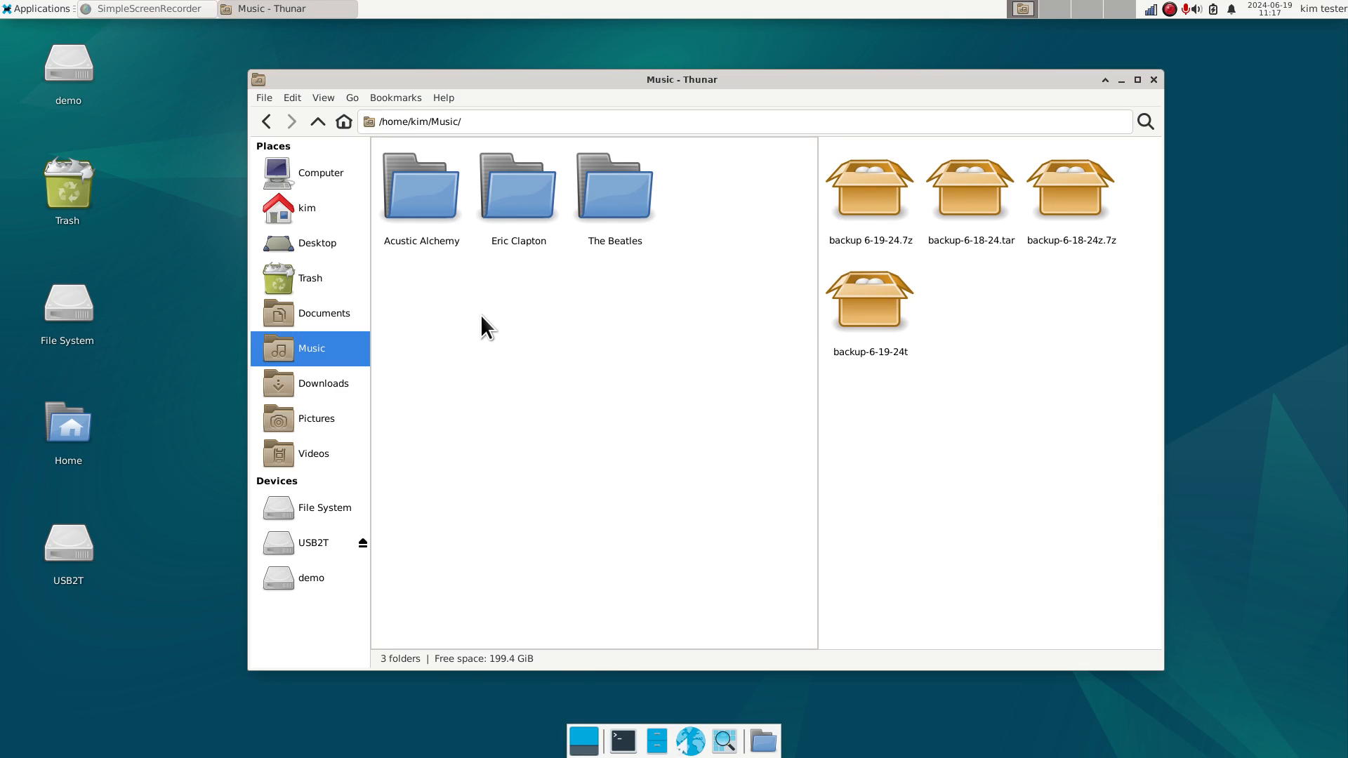
Compare the KimsStuff and Music panes, and view the contents of backup-6-18-24.tar before closing the archive
click(1068, 387)
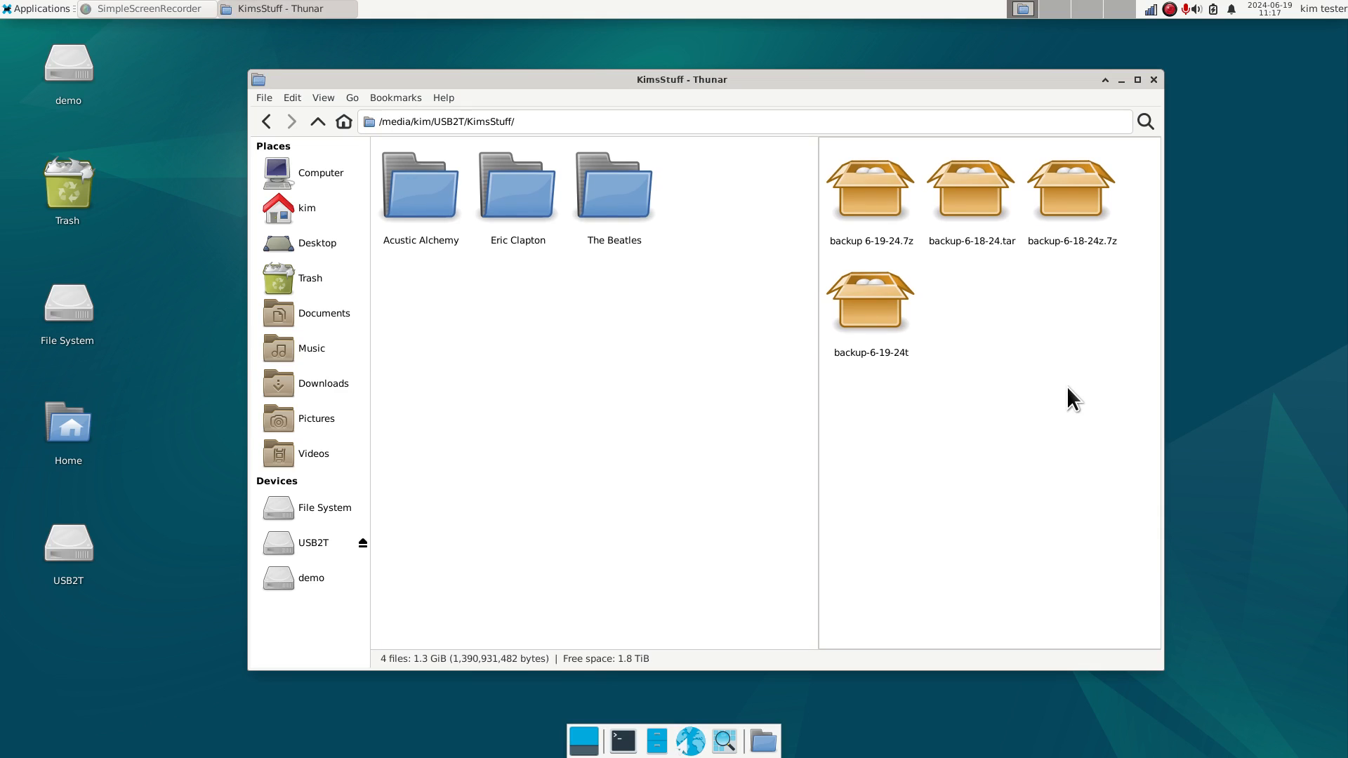
click(604, 385)
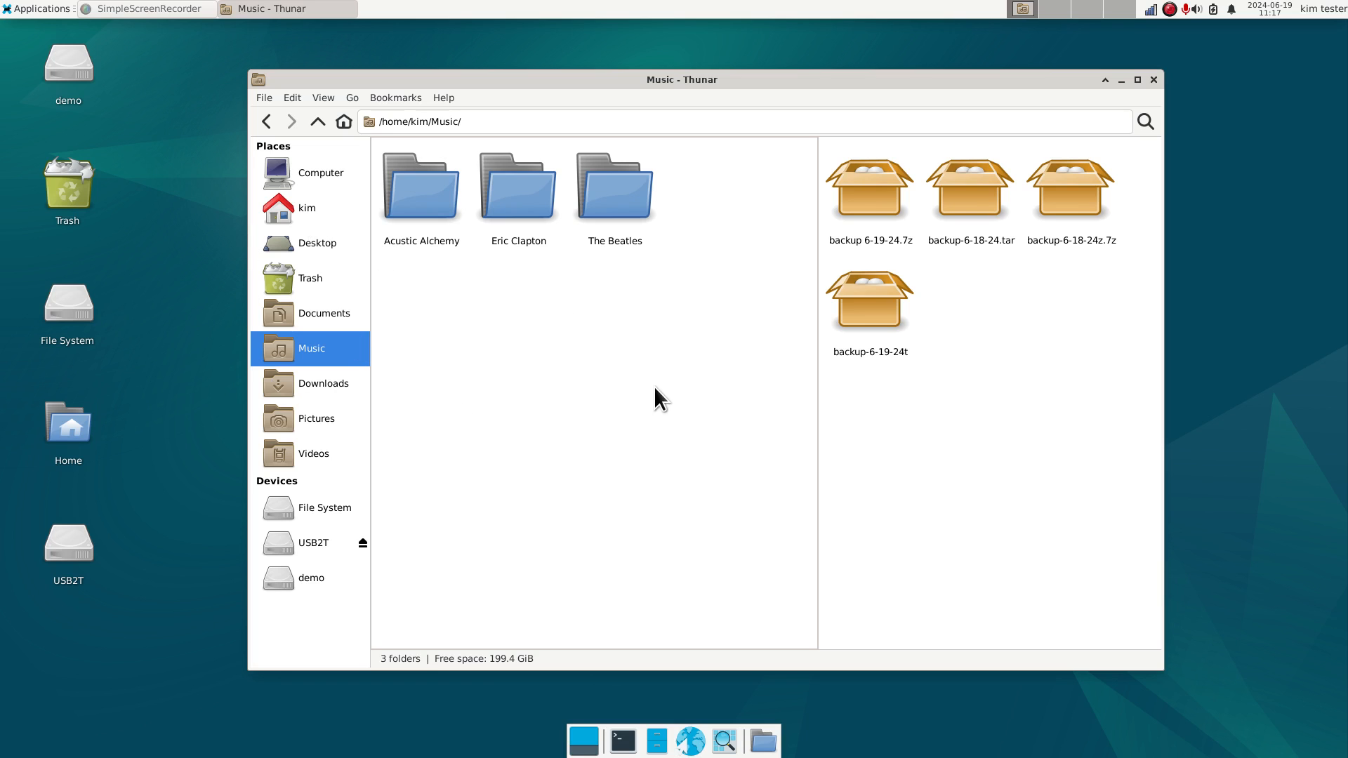
double_click(970, 192)
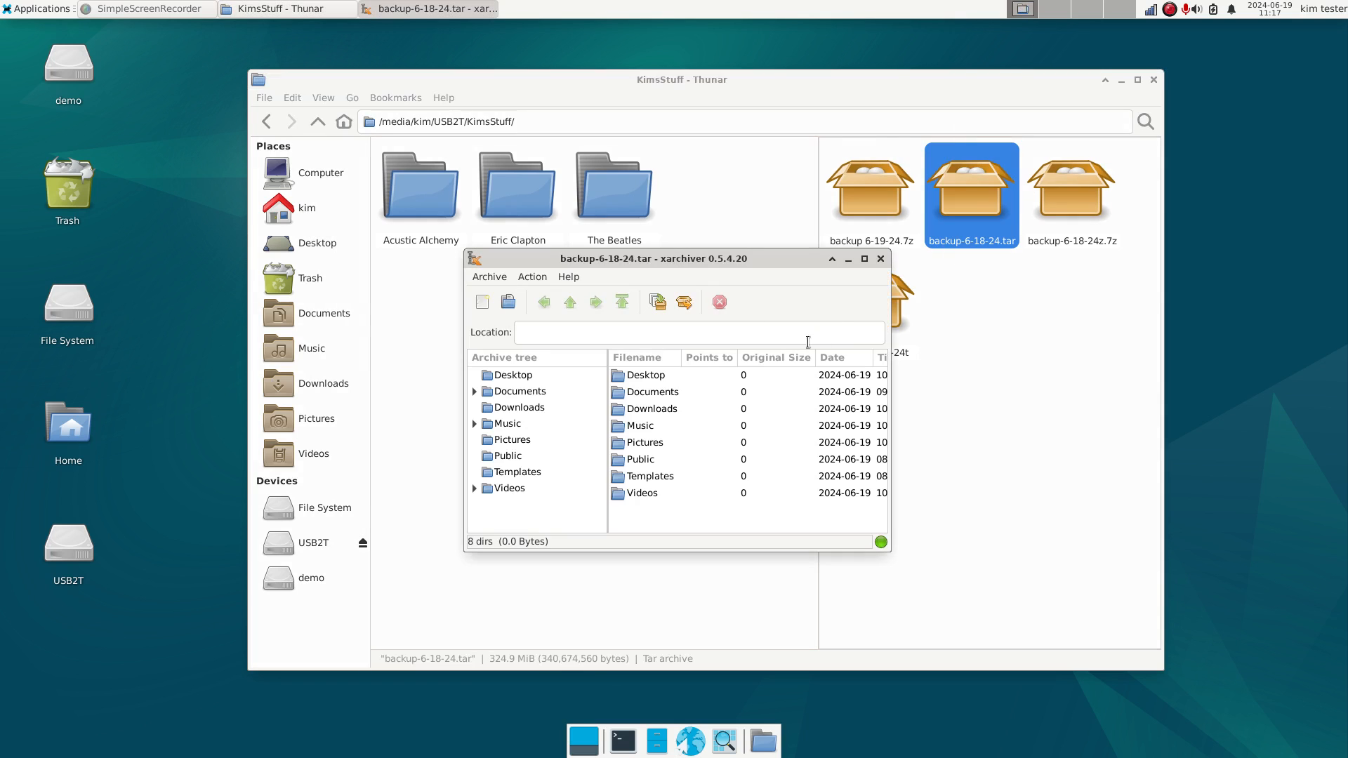
click(881, 259)
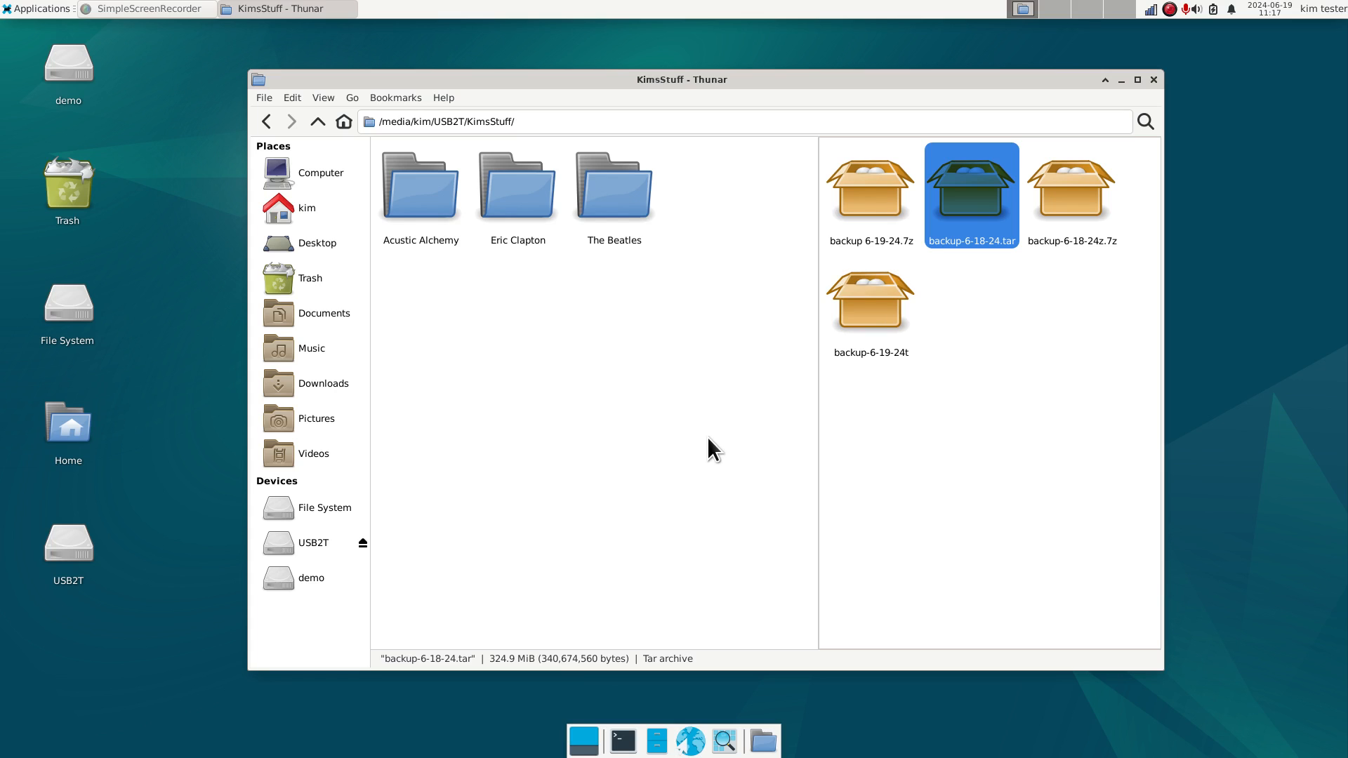
Turn off split view, shrink the KimsStuff window, and place it on the right half of the desktop
key(F3)
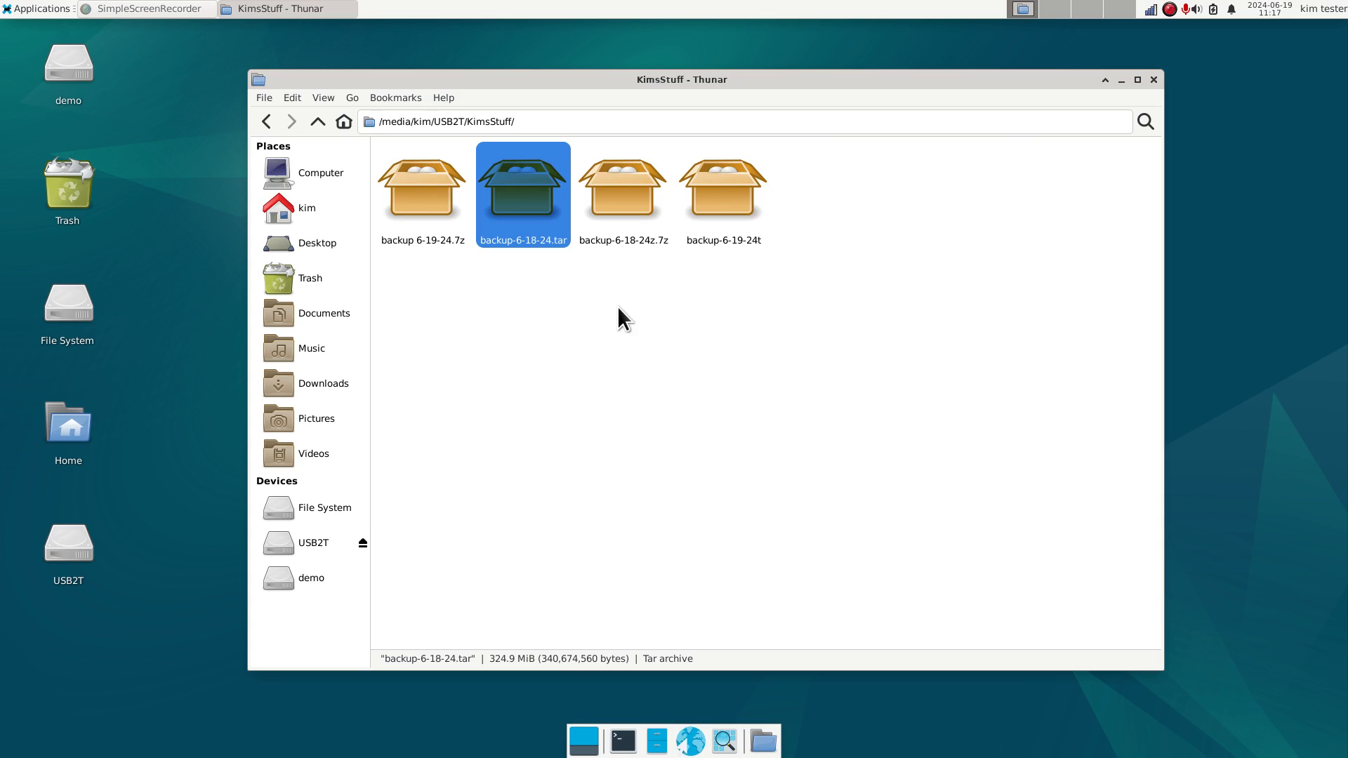
right_click(936, 79)
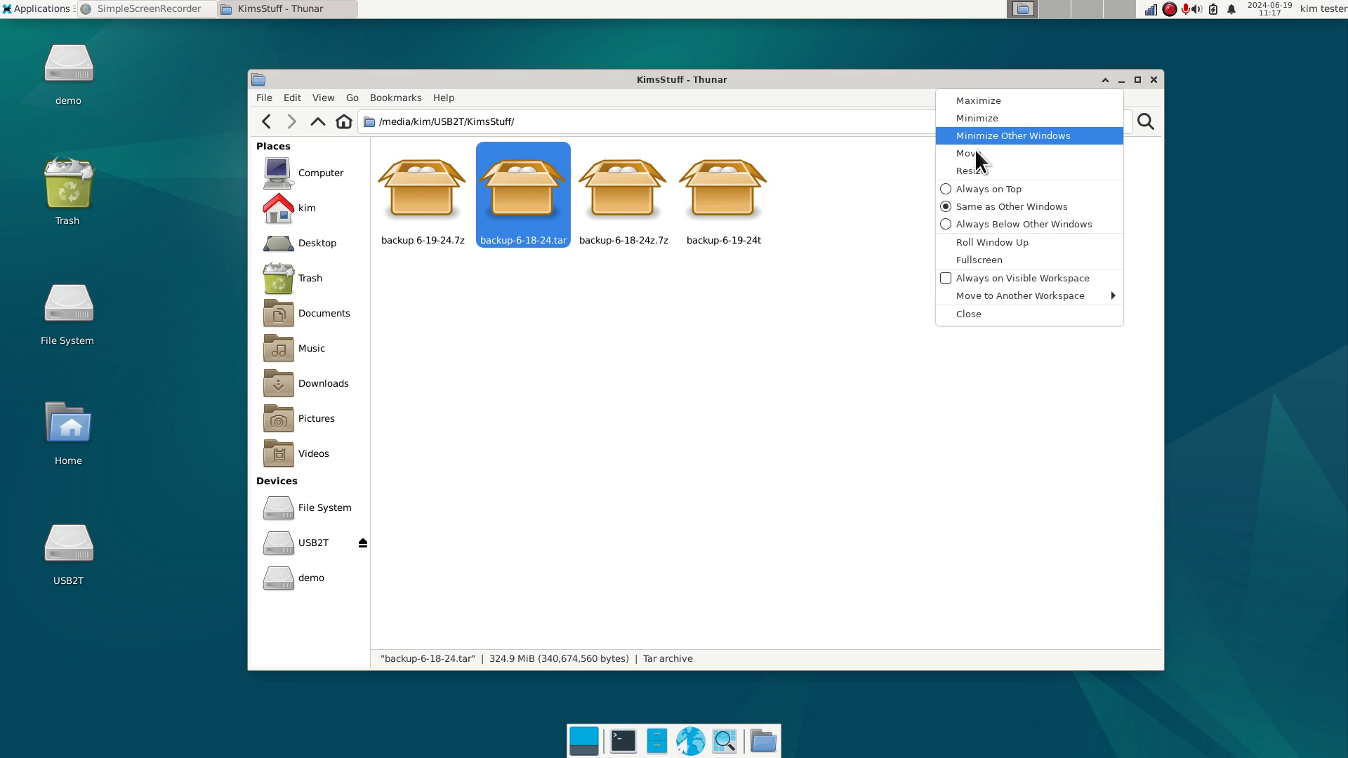
click(955, 168)
click(780, 611)
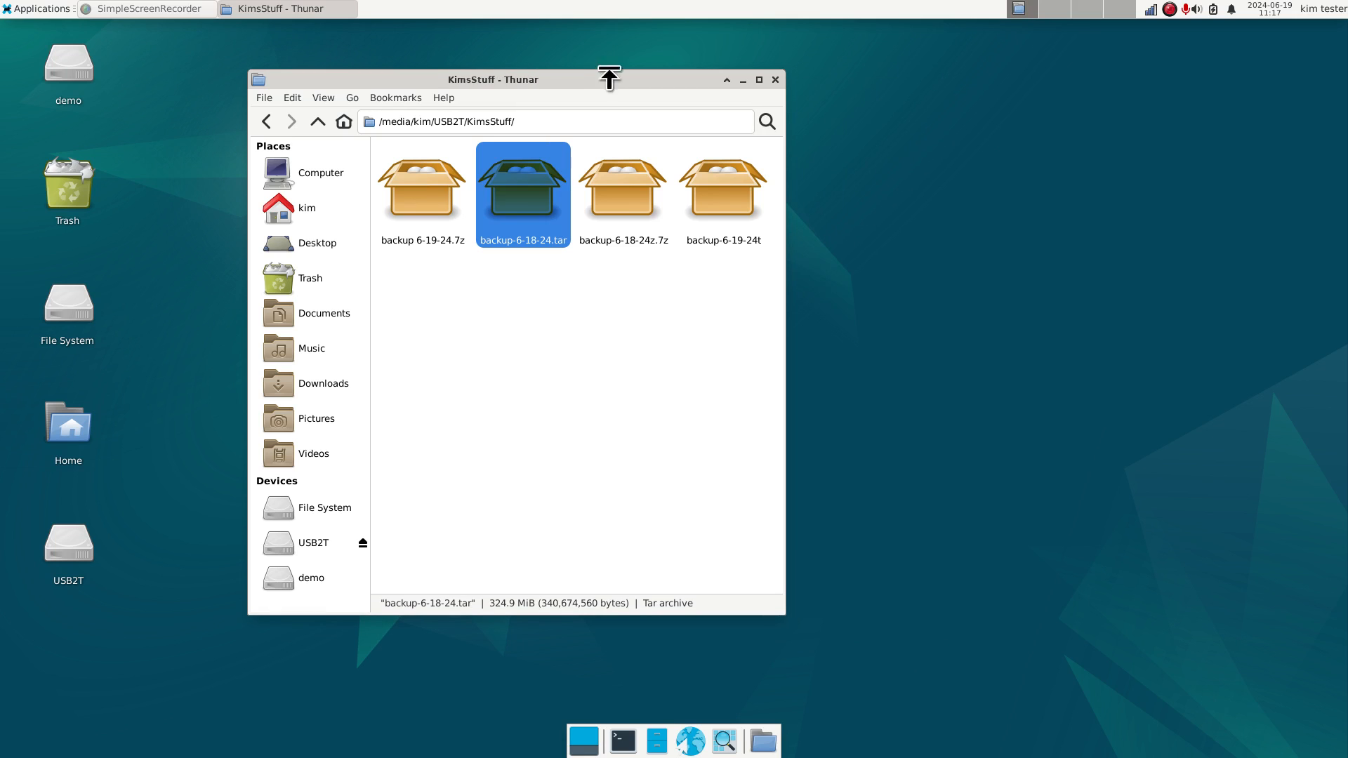
drag(513, 74, 1033, 108)
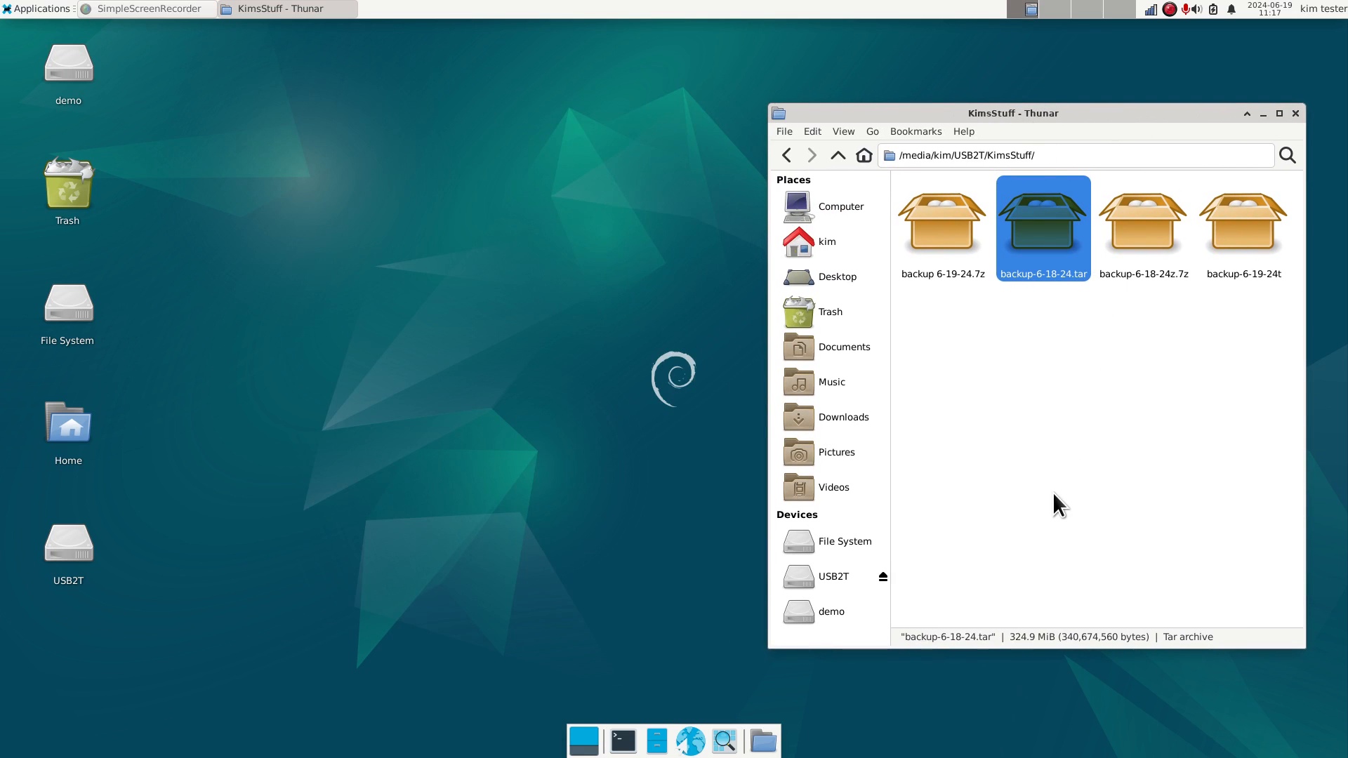
Open a second file manager window beside the first, showing Downloads there and the USB2T drive's KimsStuff folder in the original
key(ctrl+n)
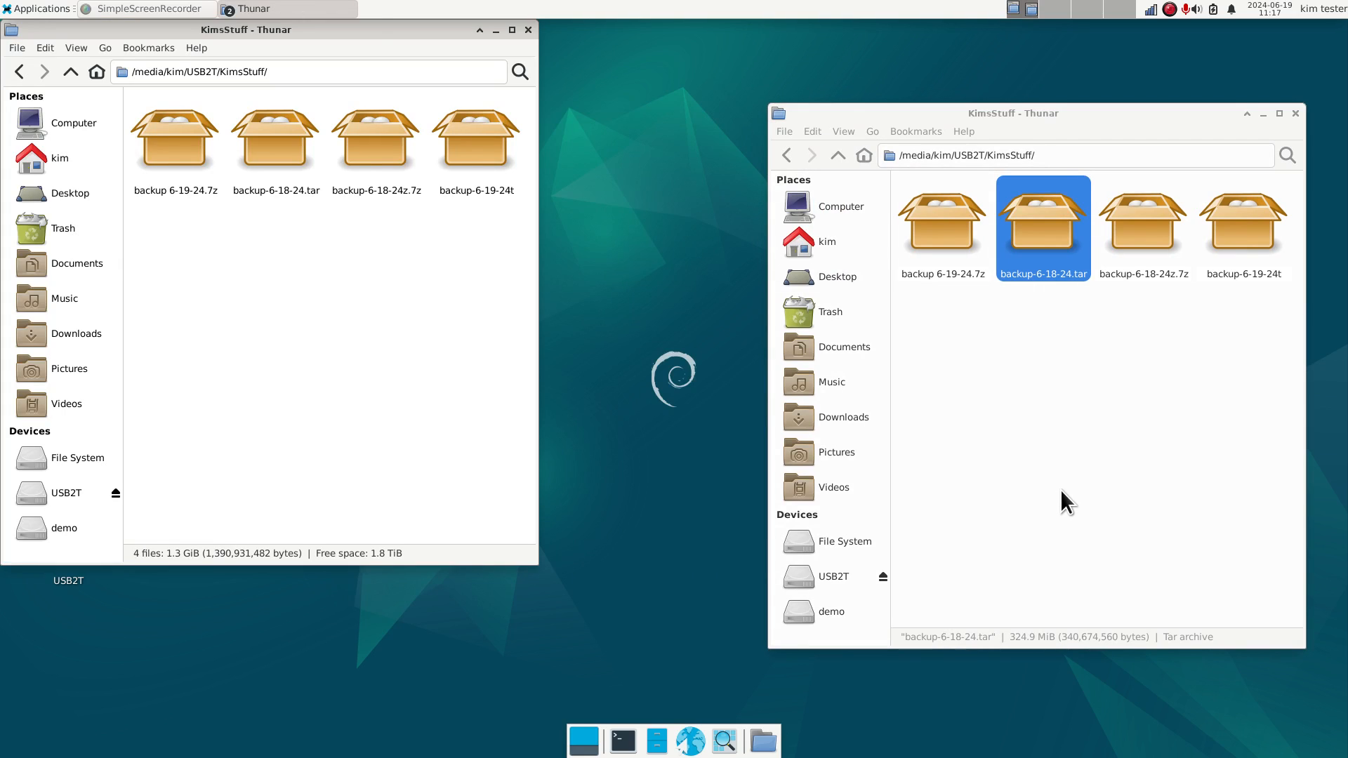
drag(346, 24, 429, 113)
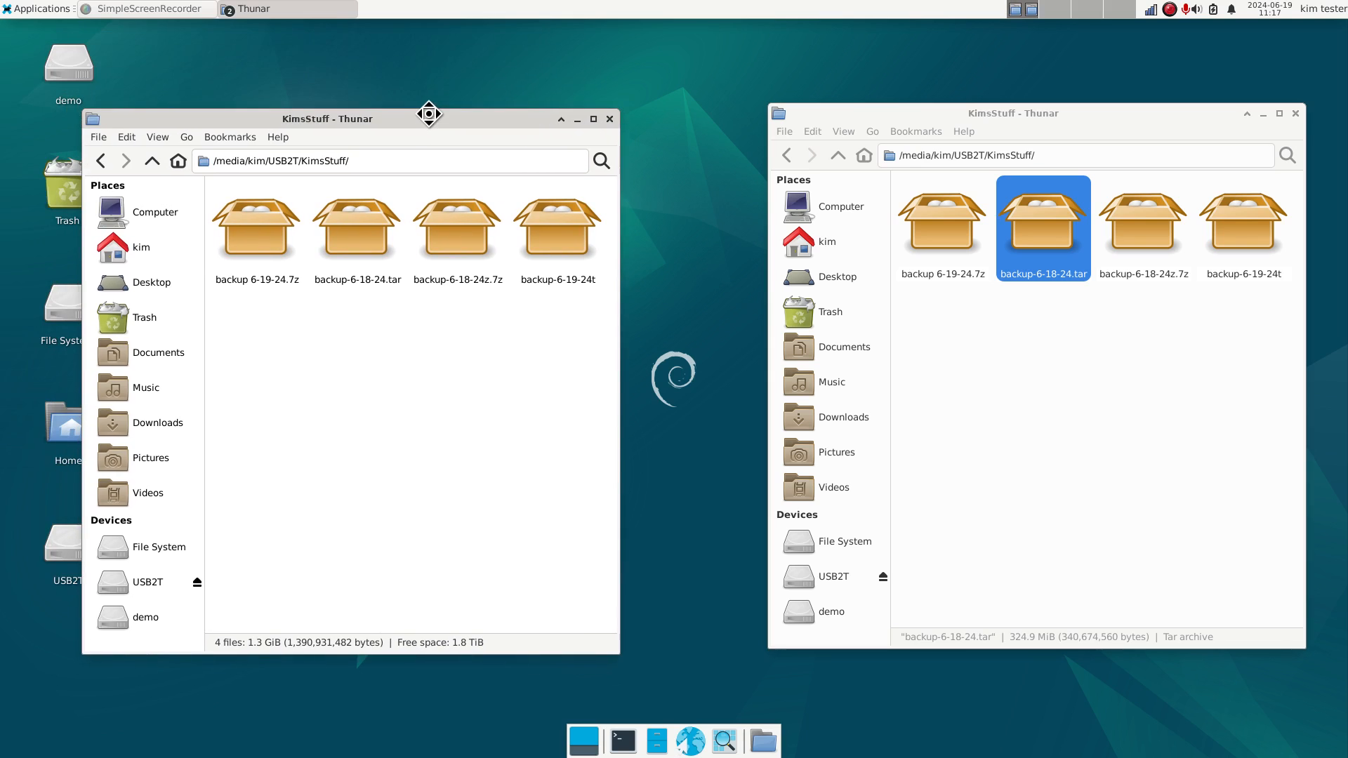
click(843, 576)
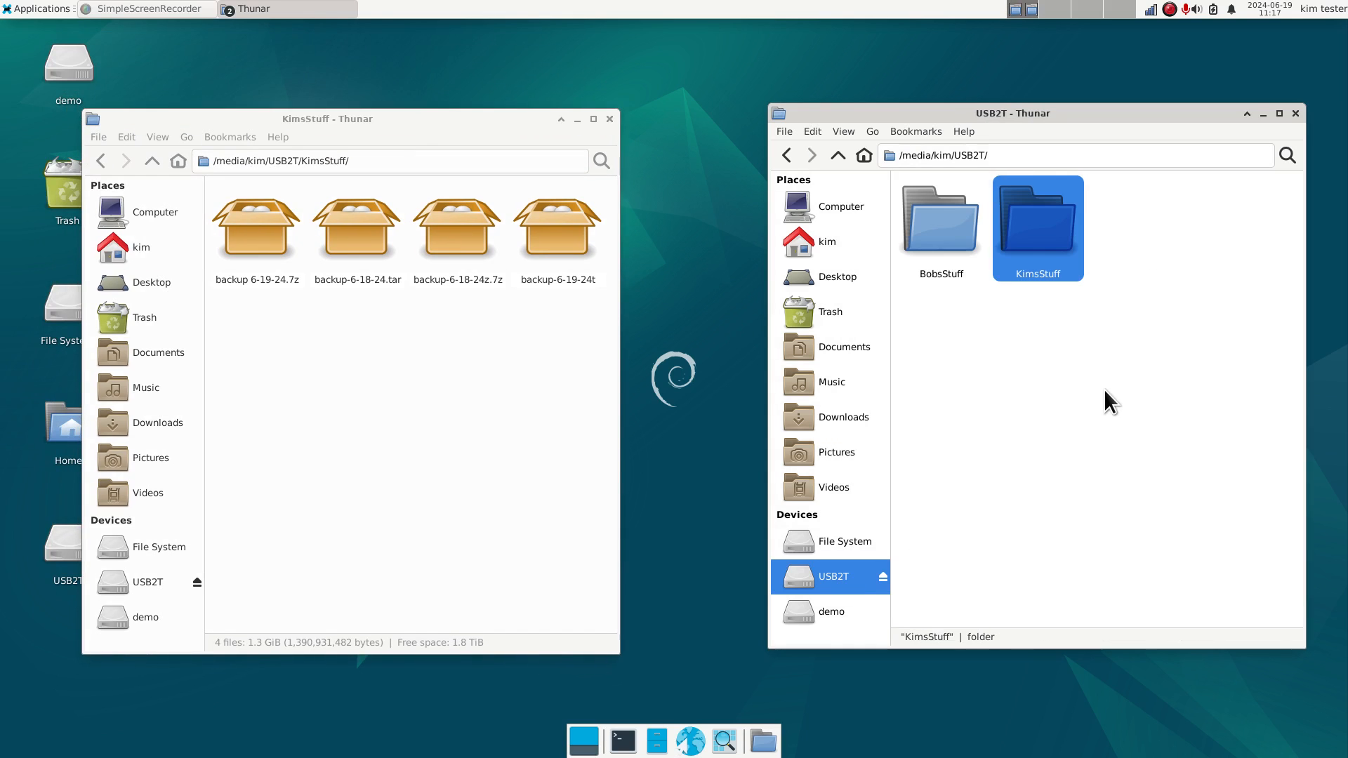
double_click(1051, 253)
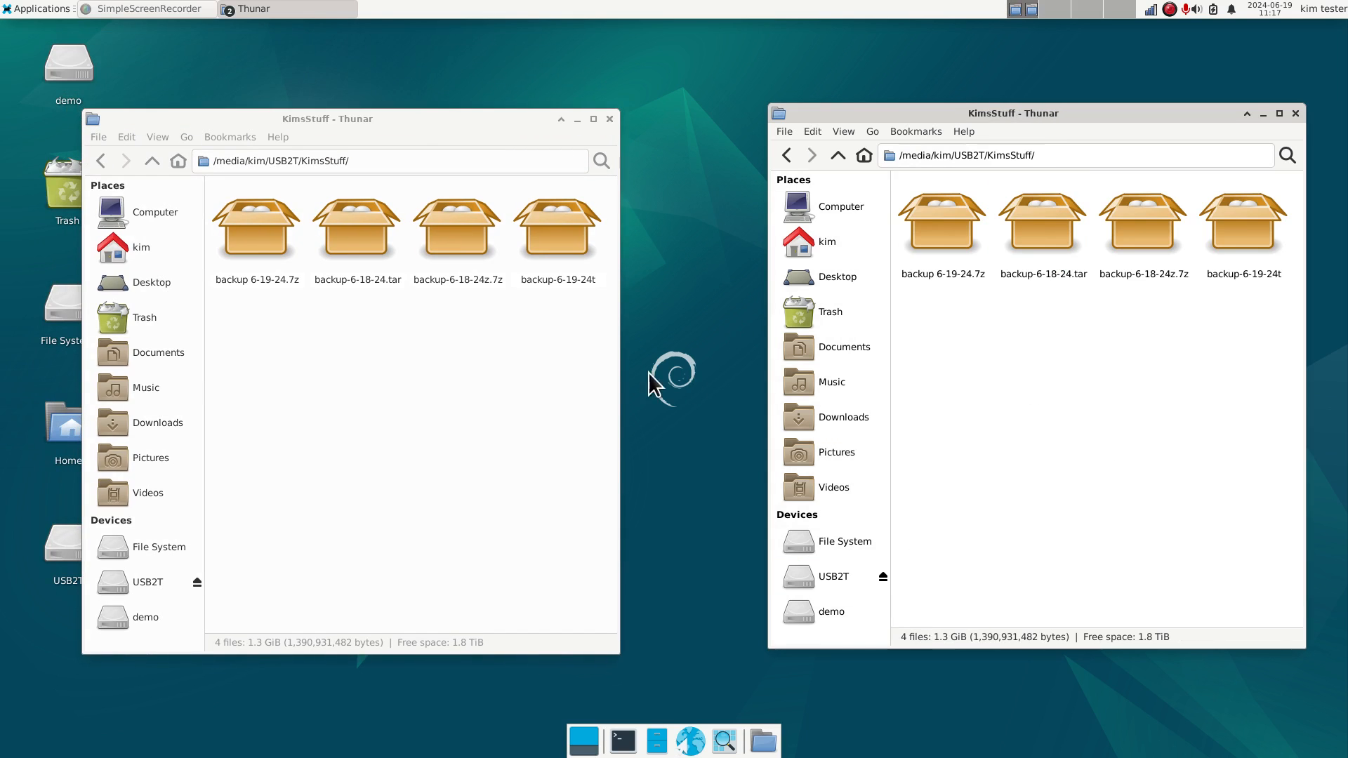
click(114, 424)
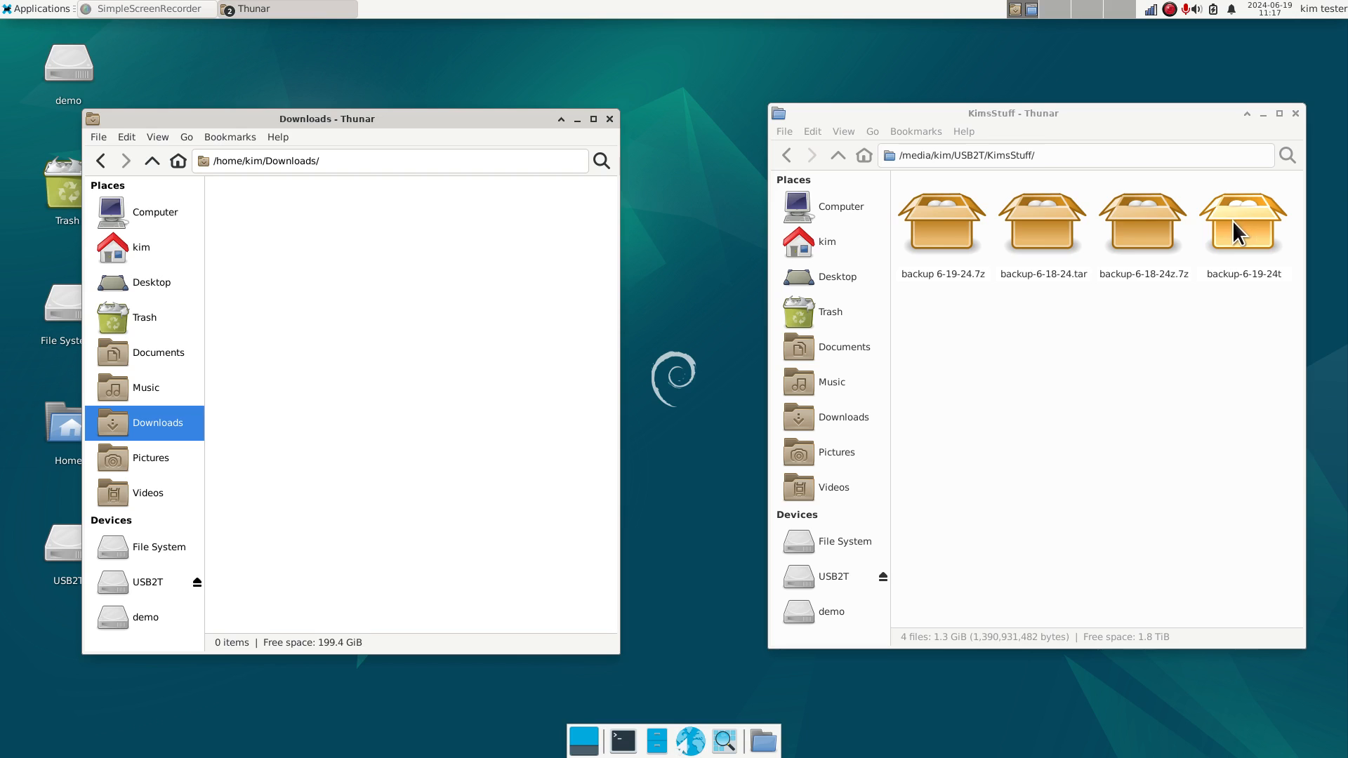
Extract ExcaliburDartBoard.pdf from the Documents directory of backup-6-18-24.tar into the home Downloads folder
double_click(1051, 224)
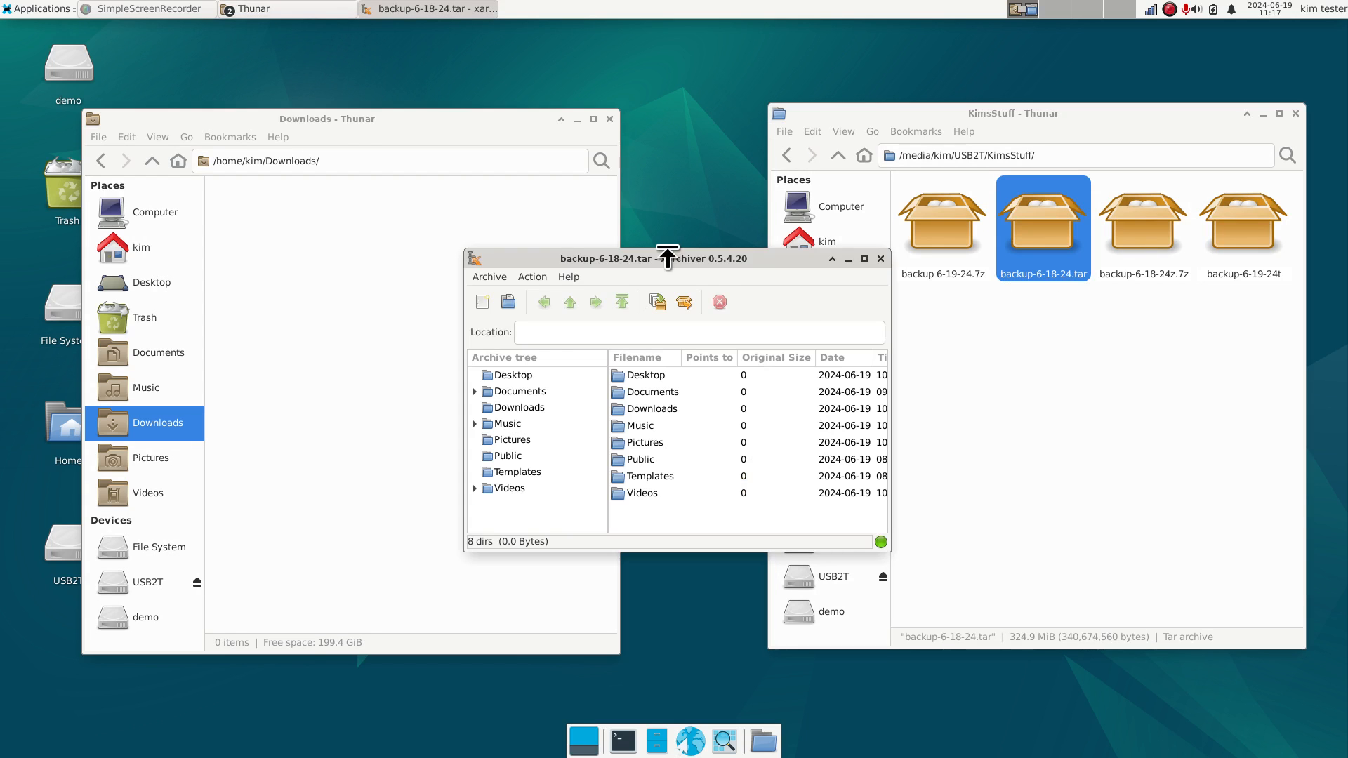
drag(667, 256, 1051, 270)
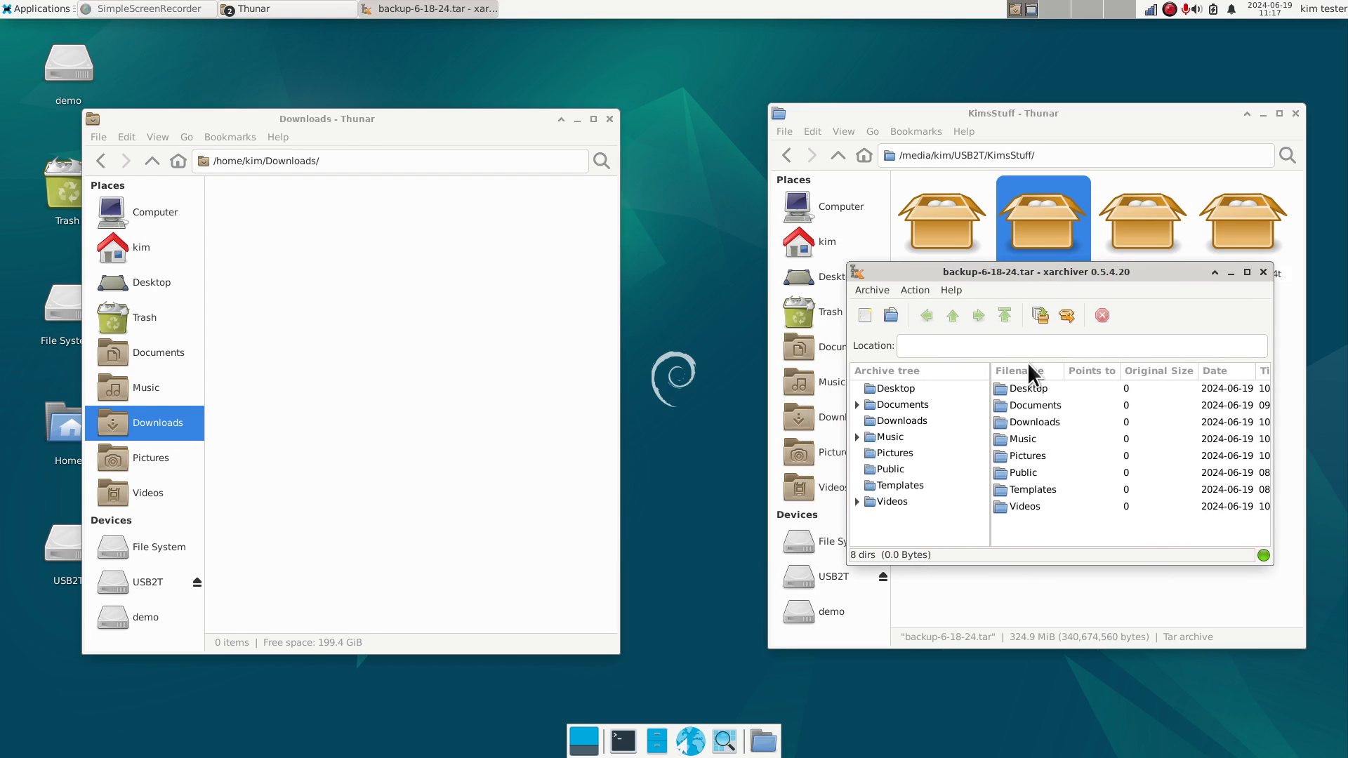
click(870, 407)
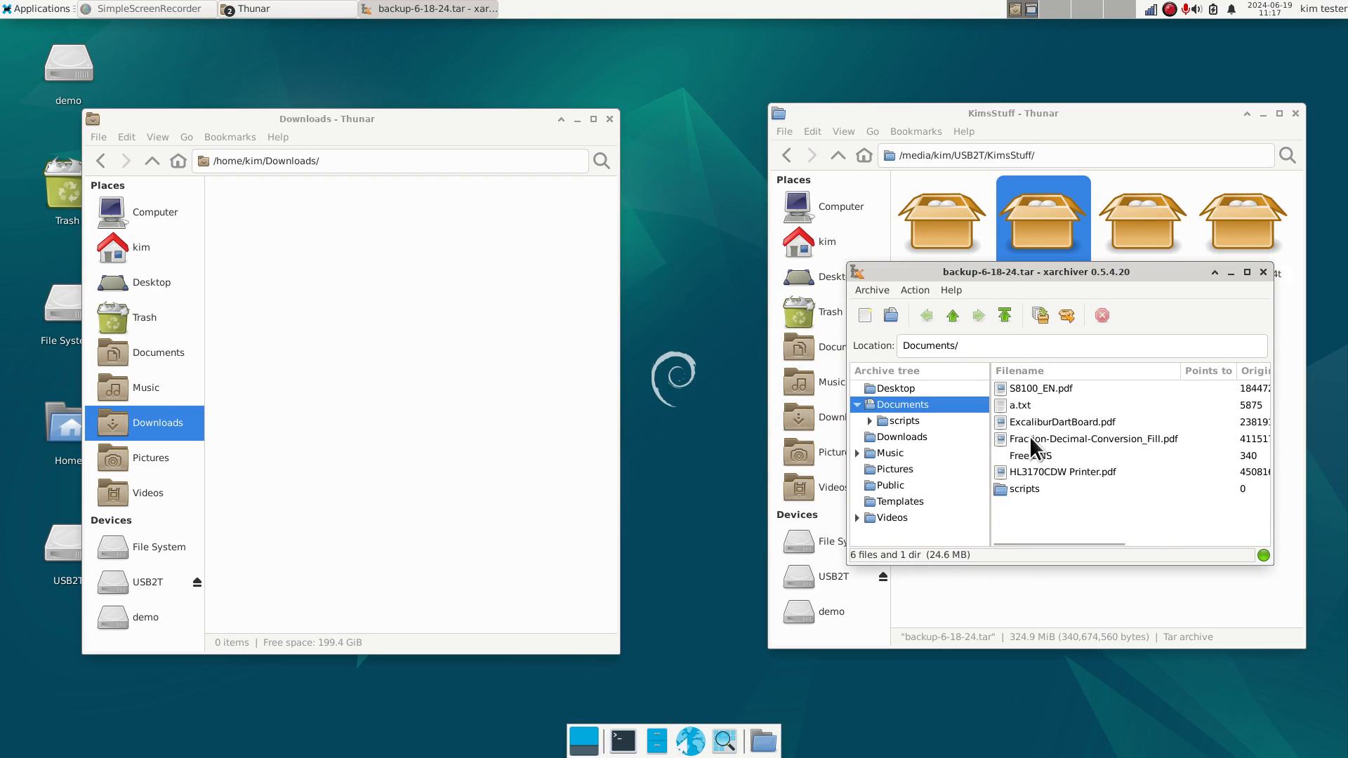
drag(1001, 423, 512, 335)
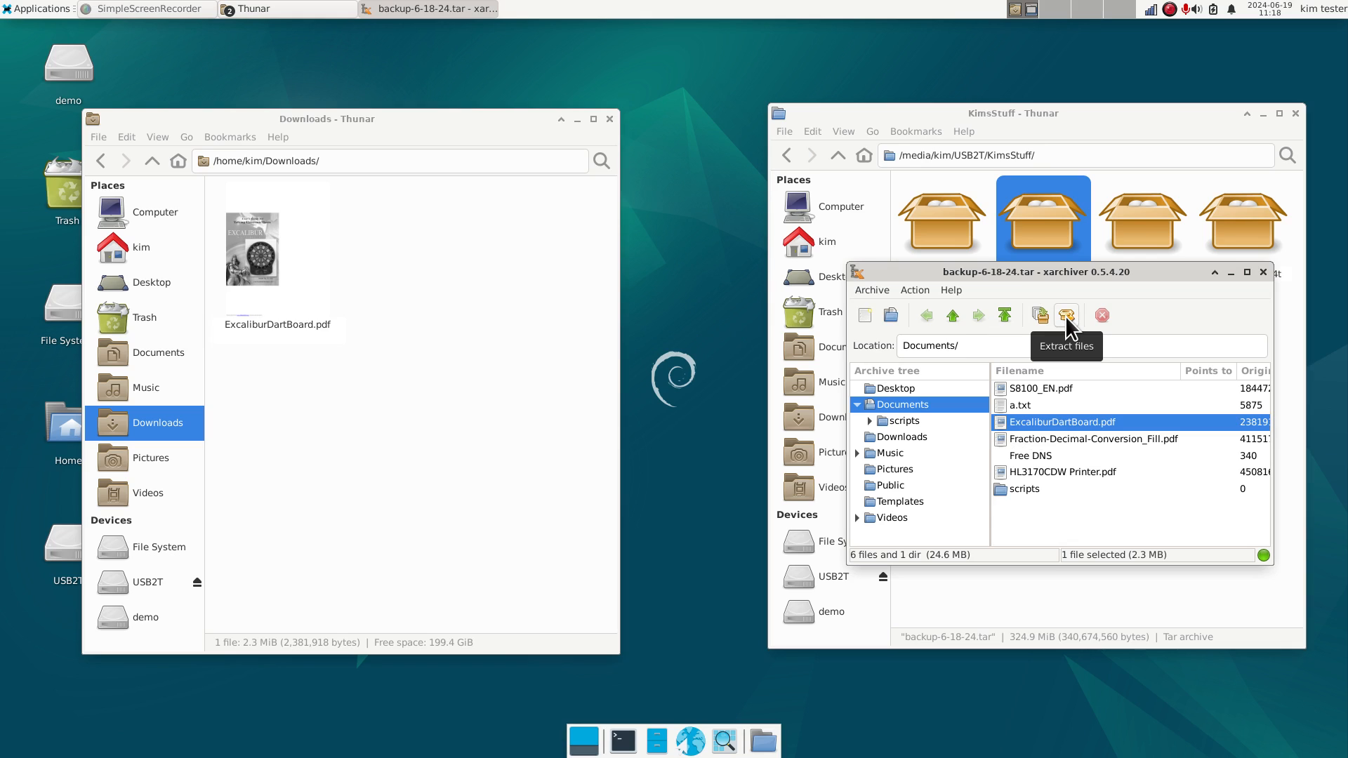
View the archive manager's About information, and close the backup-6-18-24.tar archive
click(952, 291)
click(967, 323)
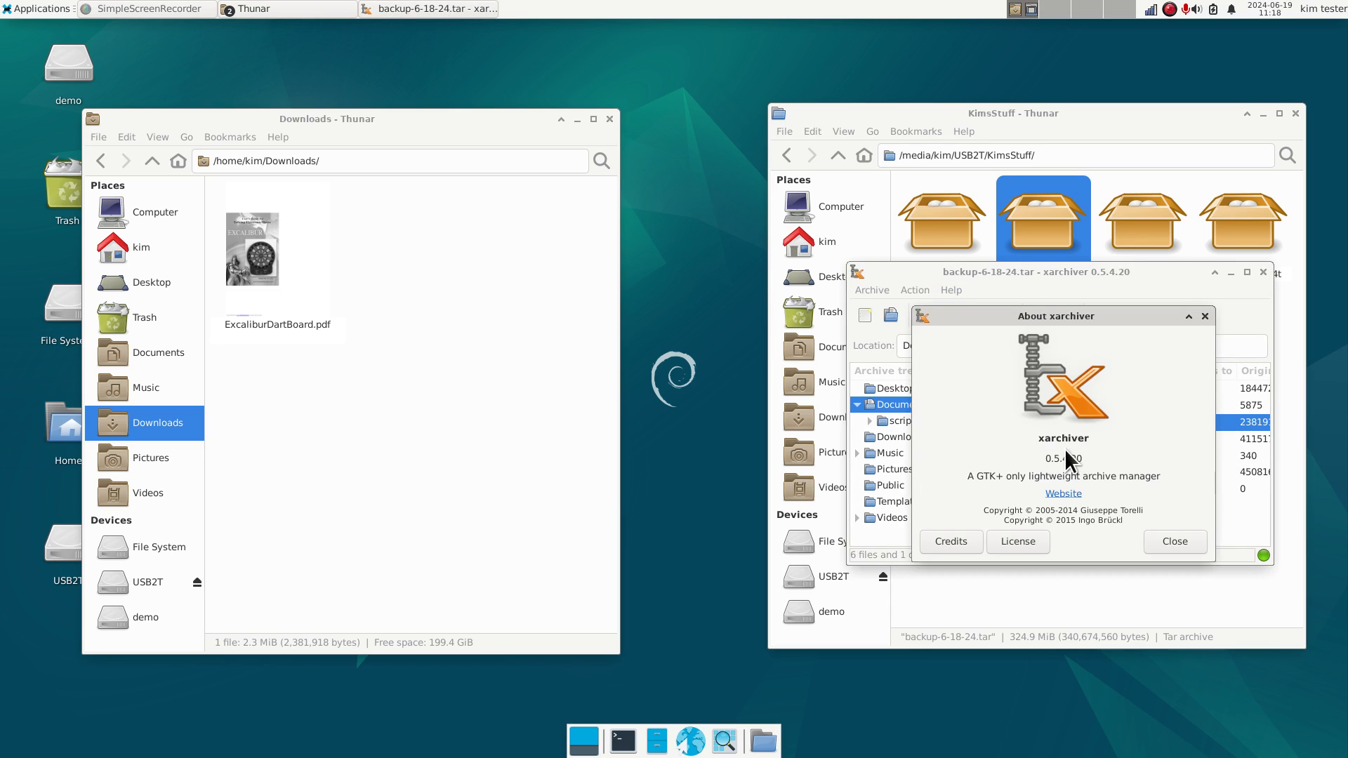
click(1176, 540)
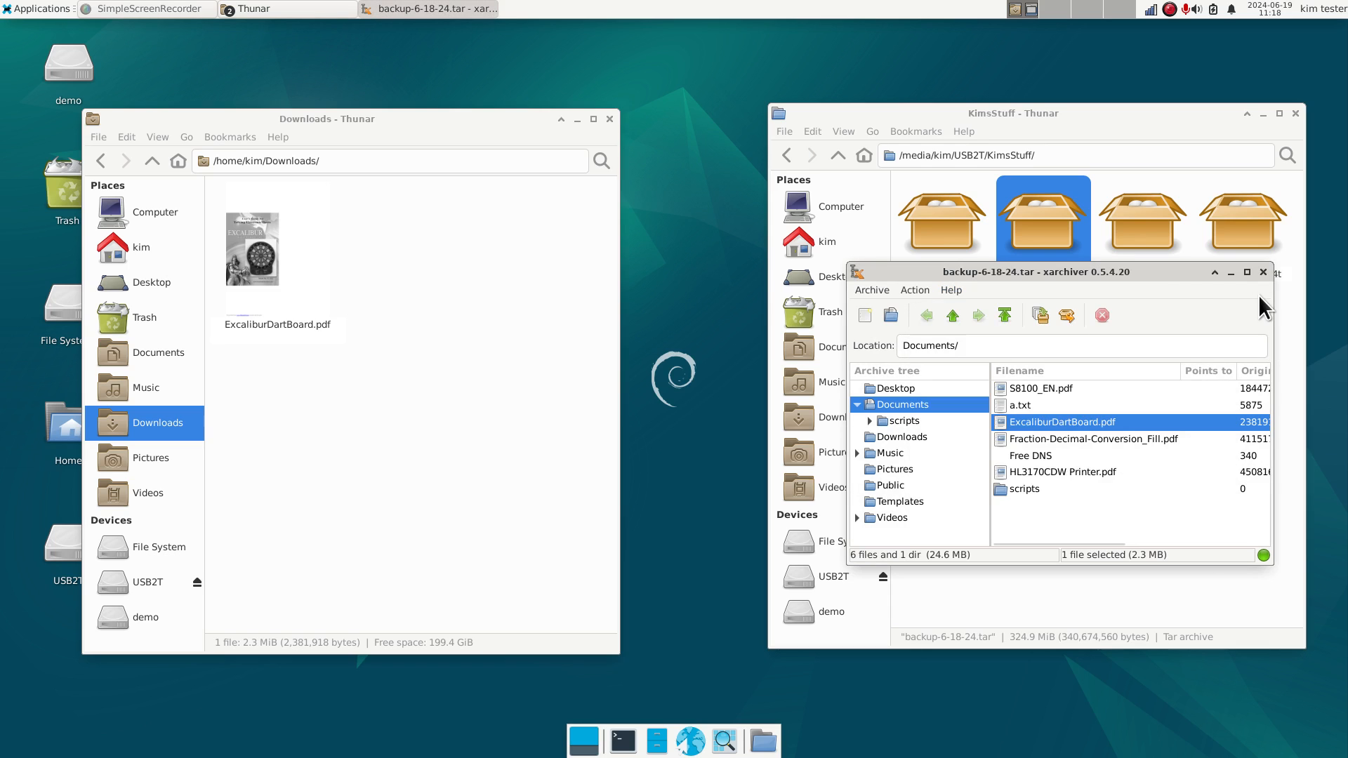
click(1263, 272)
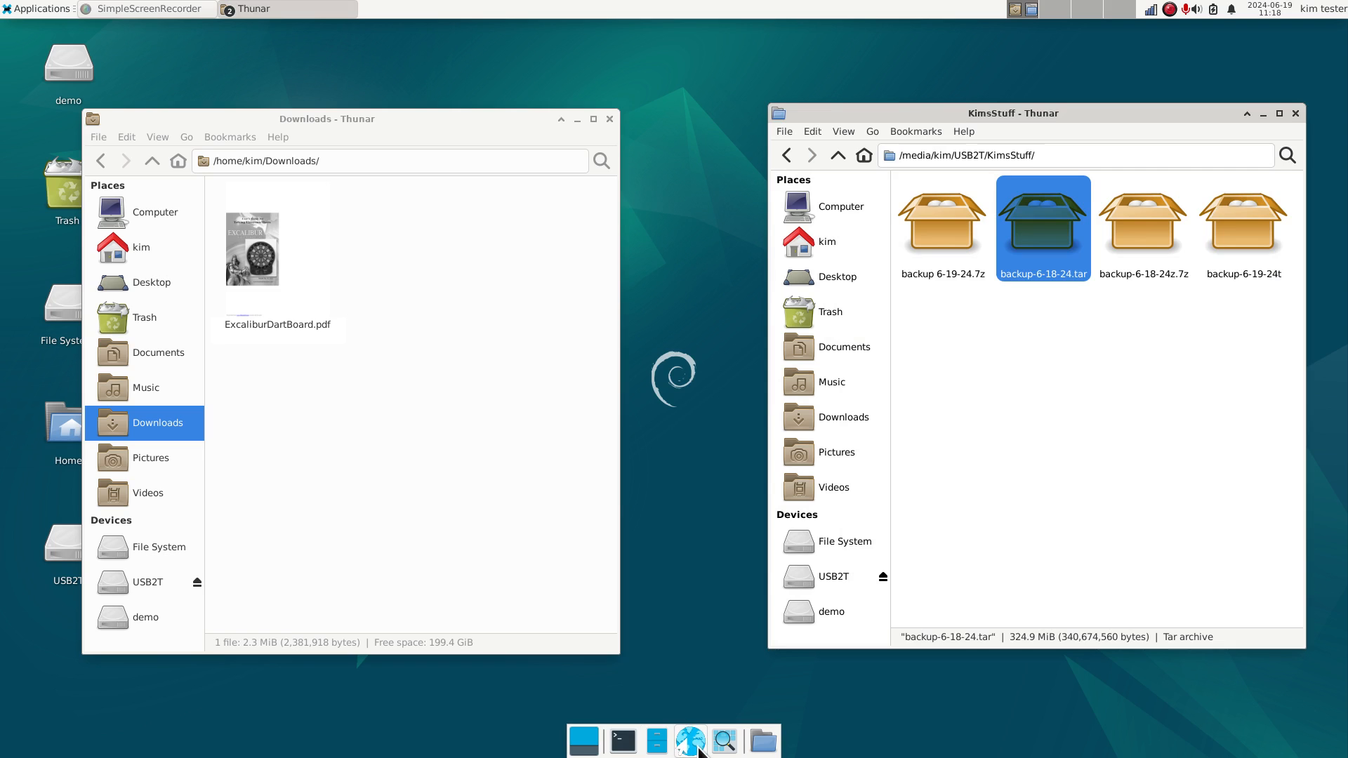
Find Xarchiver by searching applications for "arc", launch it, view its new-archive dialog without creating anything, and close it
click(724, 743)
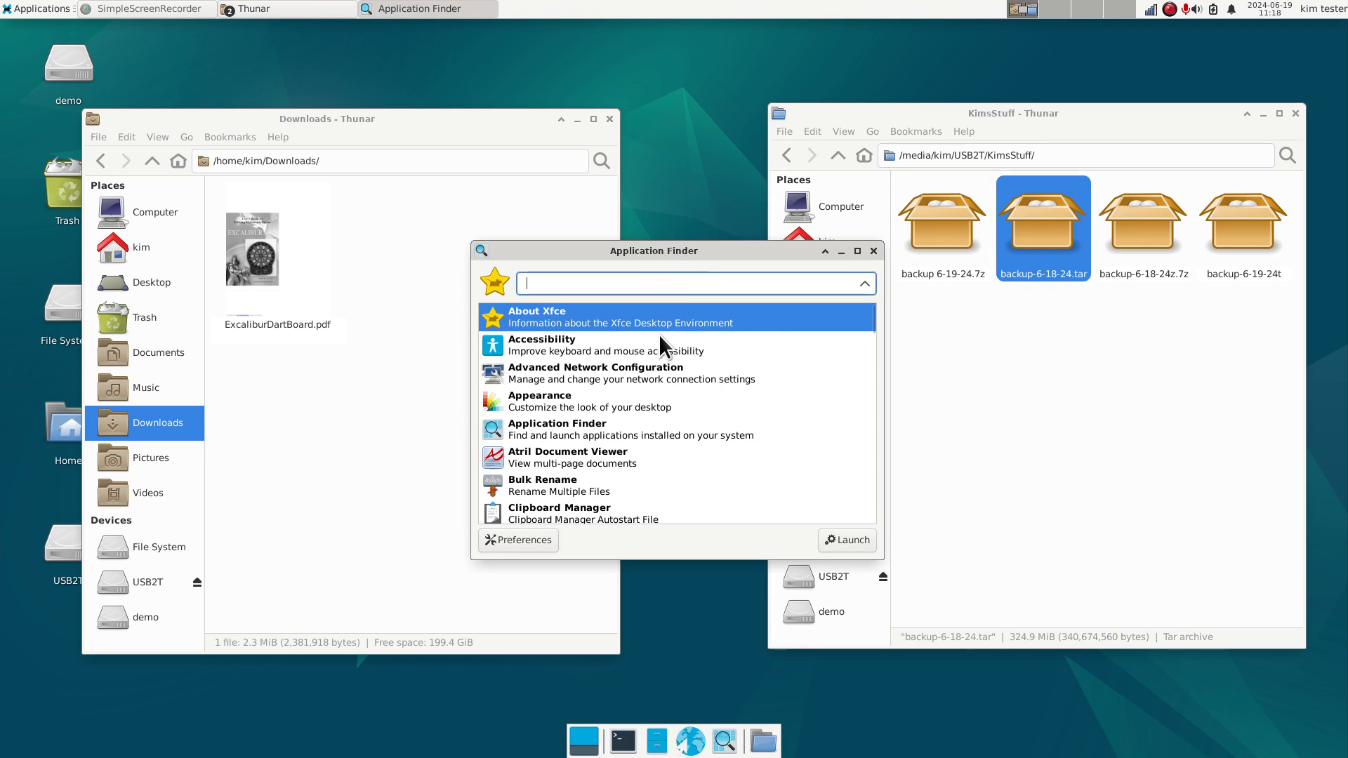
text(arc)
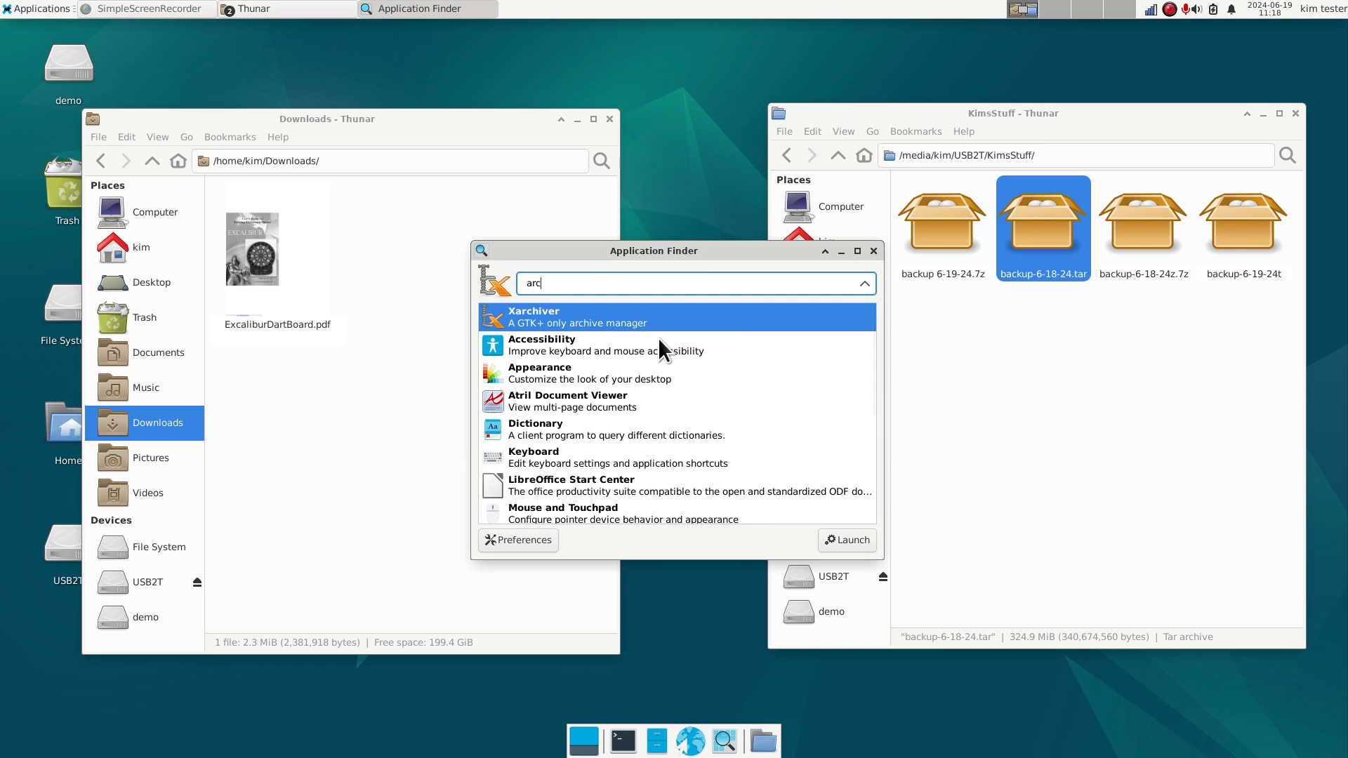
double_click(596, 320)
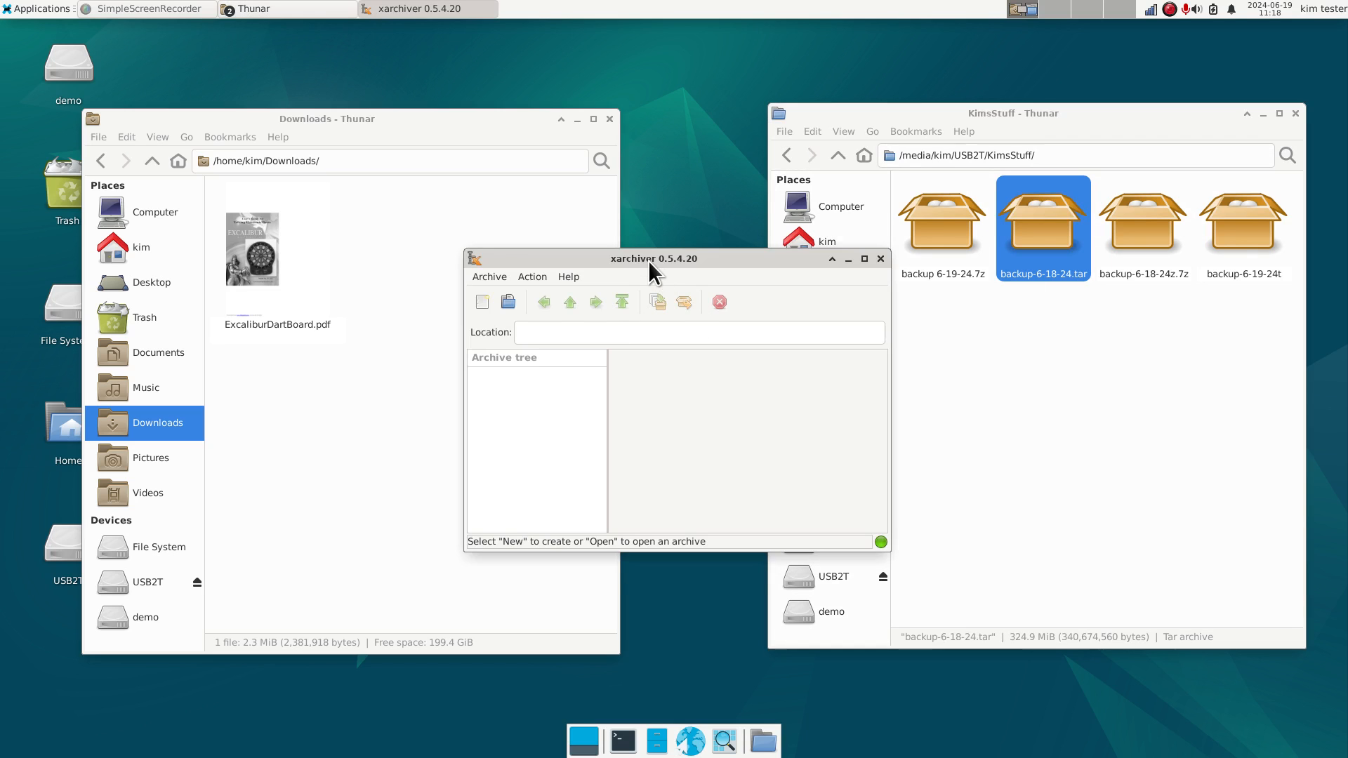
drag(647, 260, 673, 333)
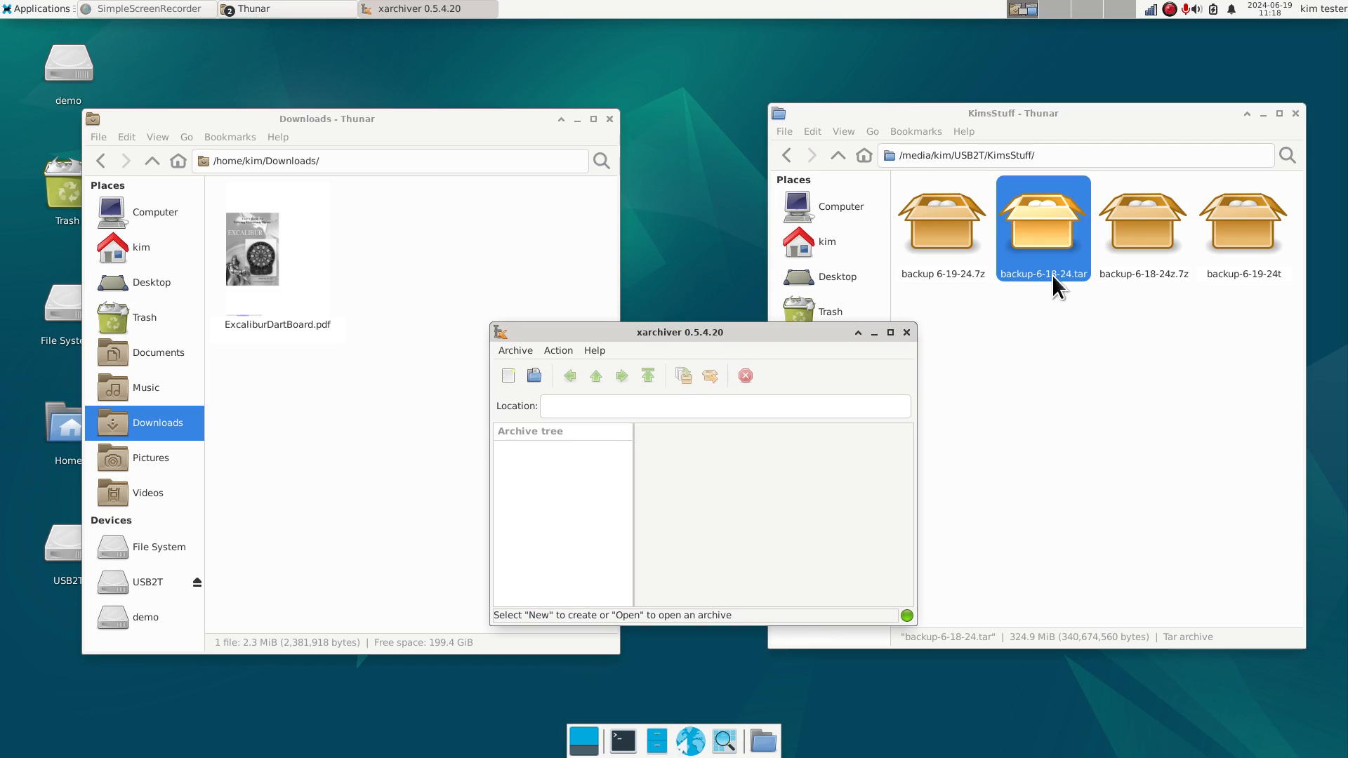
click(511, 376)
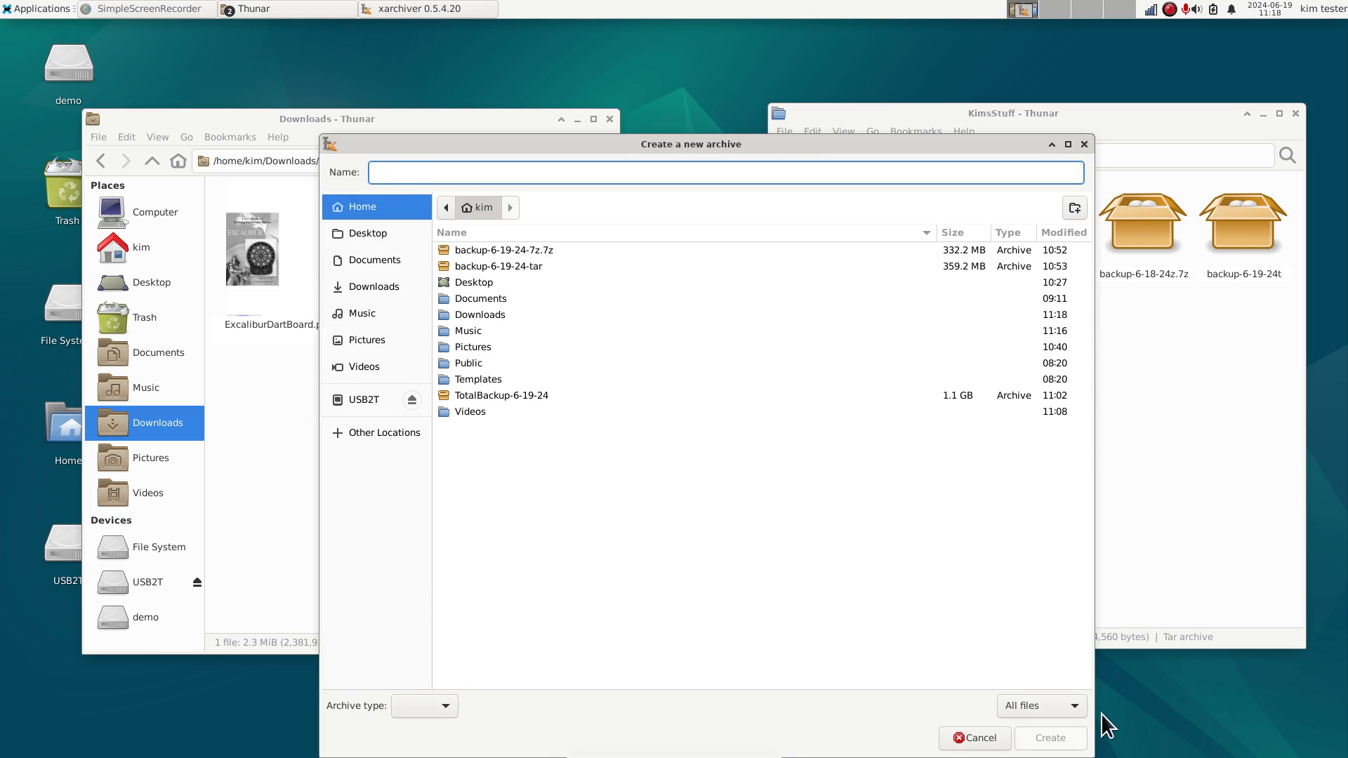
click(972, 737)
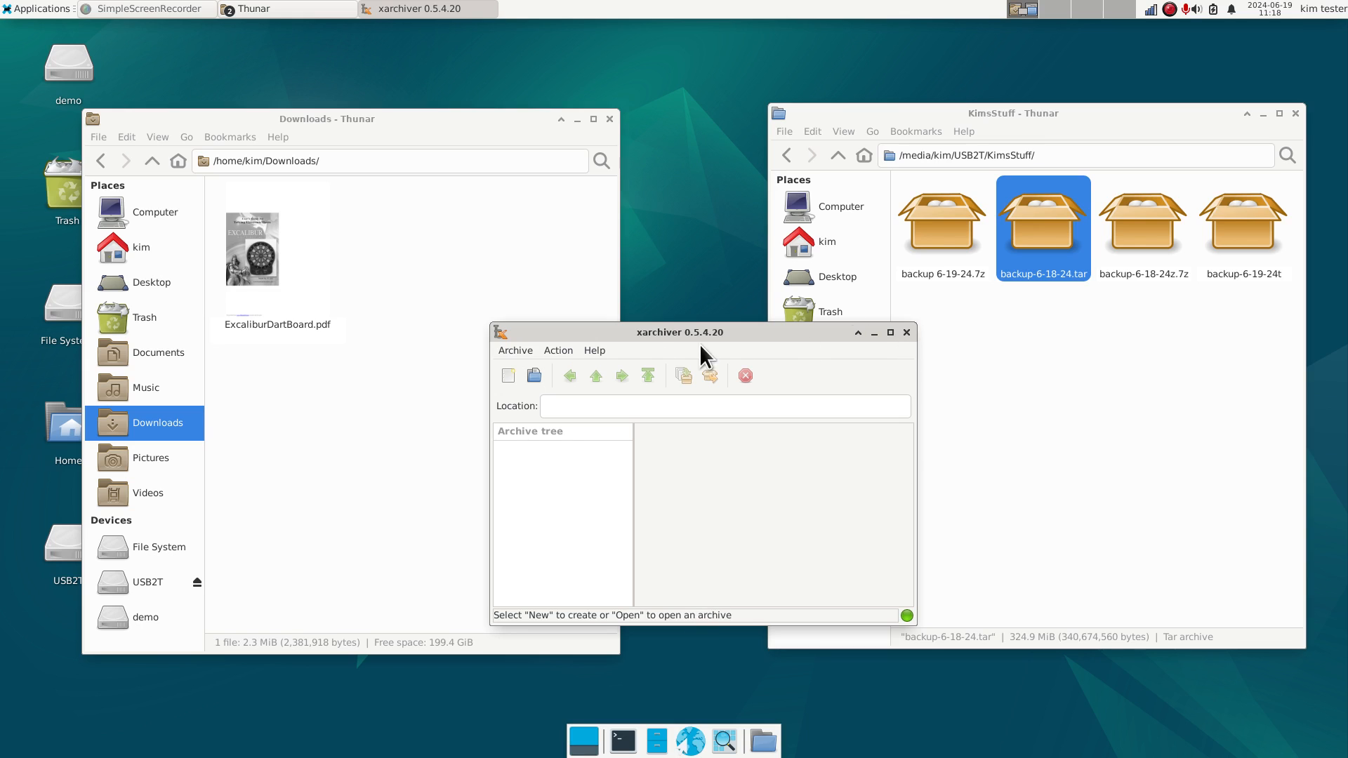
click(906, 333)
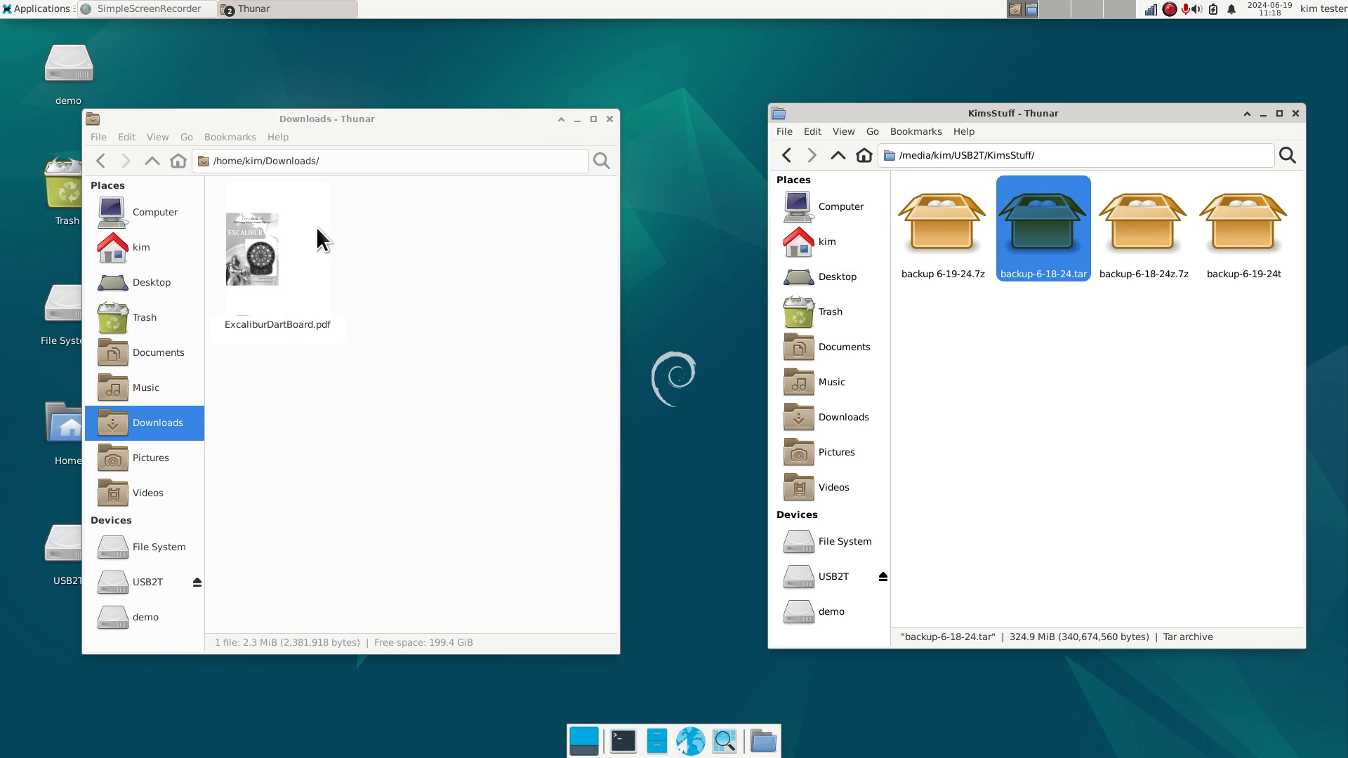
Delete ExcaliburDartBoard.pdf from the Downloads folder
drag(316, 227, 257, 315)
drag(506, 232, 226, 305)
key(Delete)
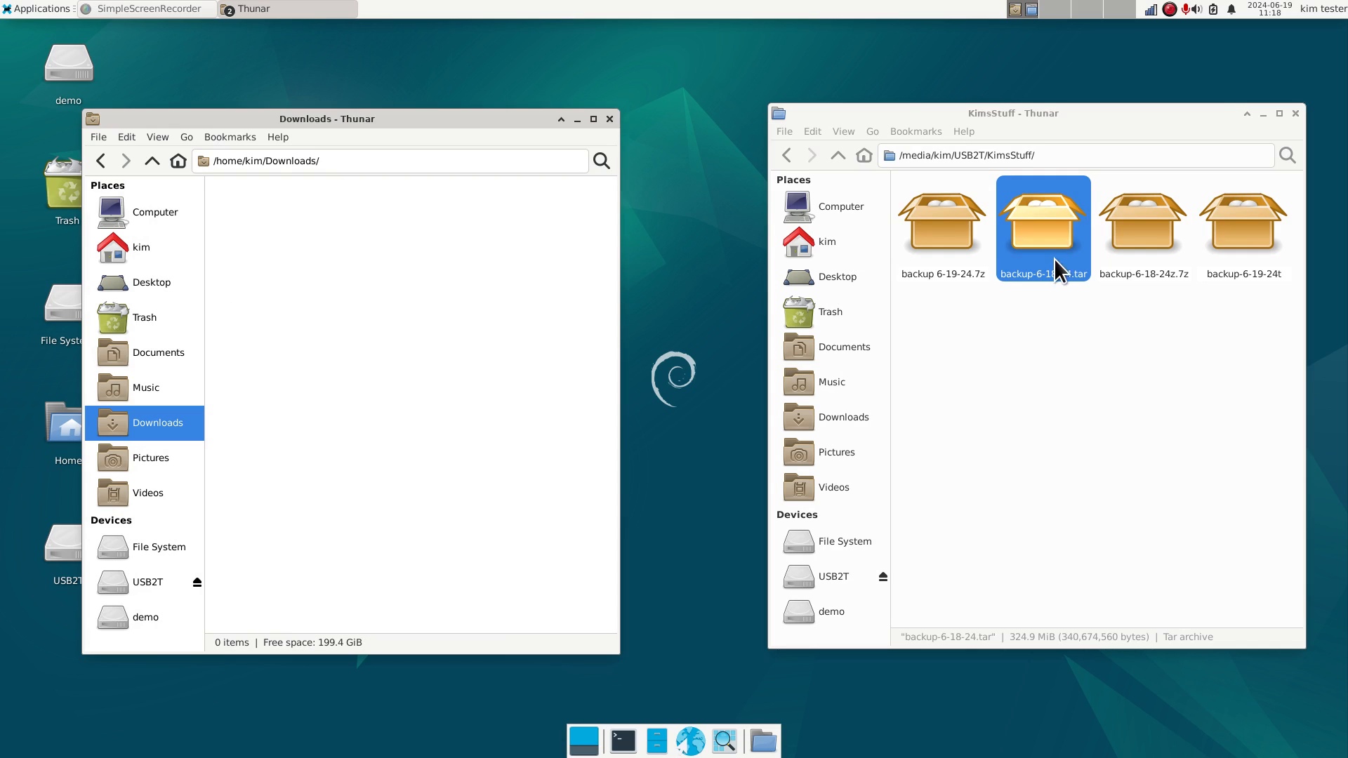
Close the Downloads window, move the remaining window to the middle of the desktop, and show the home folder in it
click(815, 577)
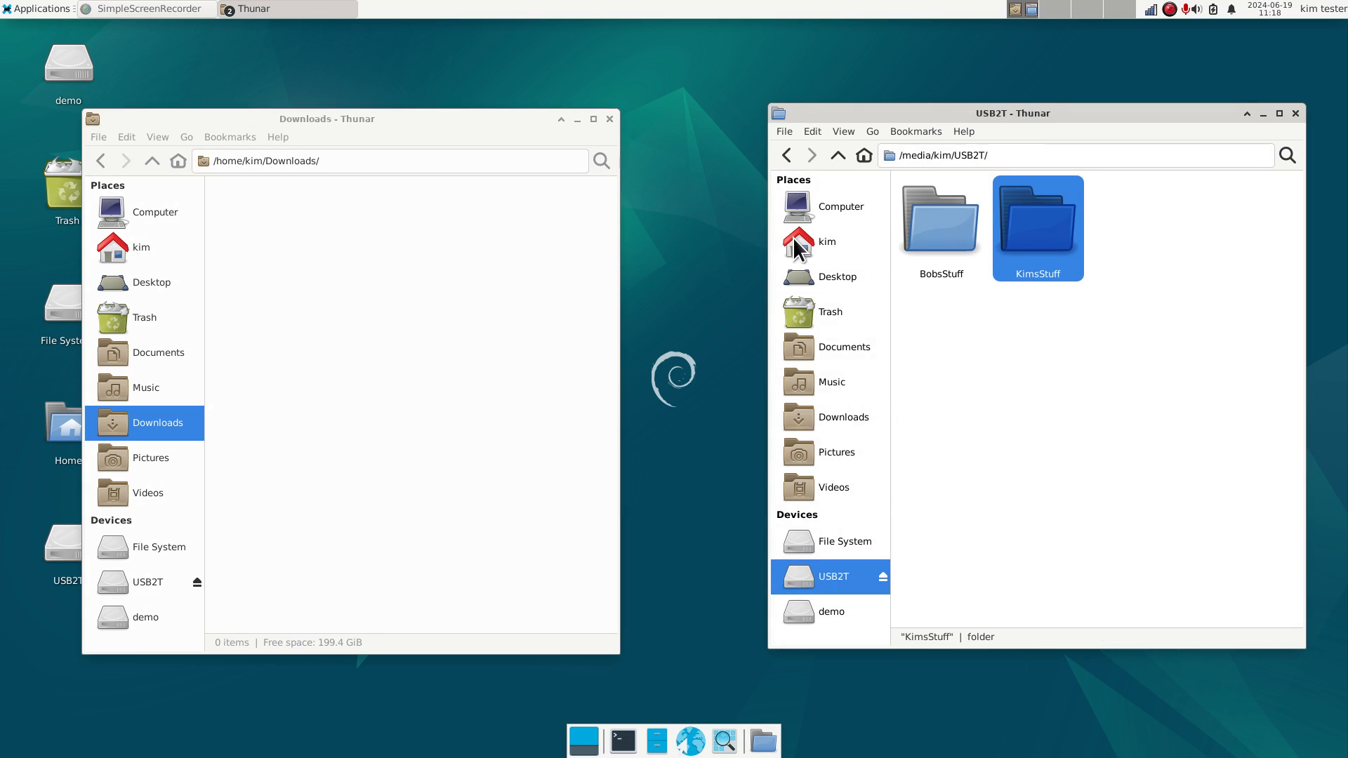
click(608, 120)
drag(905, 115, 486, 101)
click(415, 226)
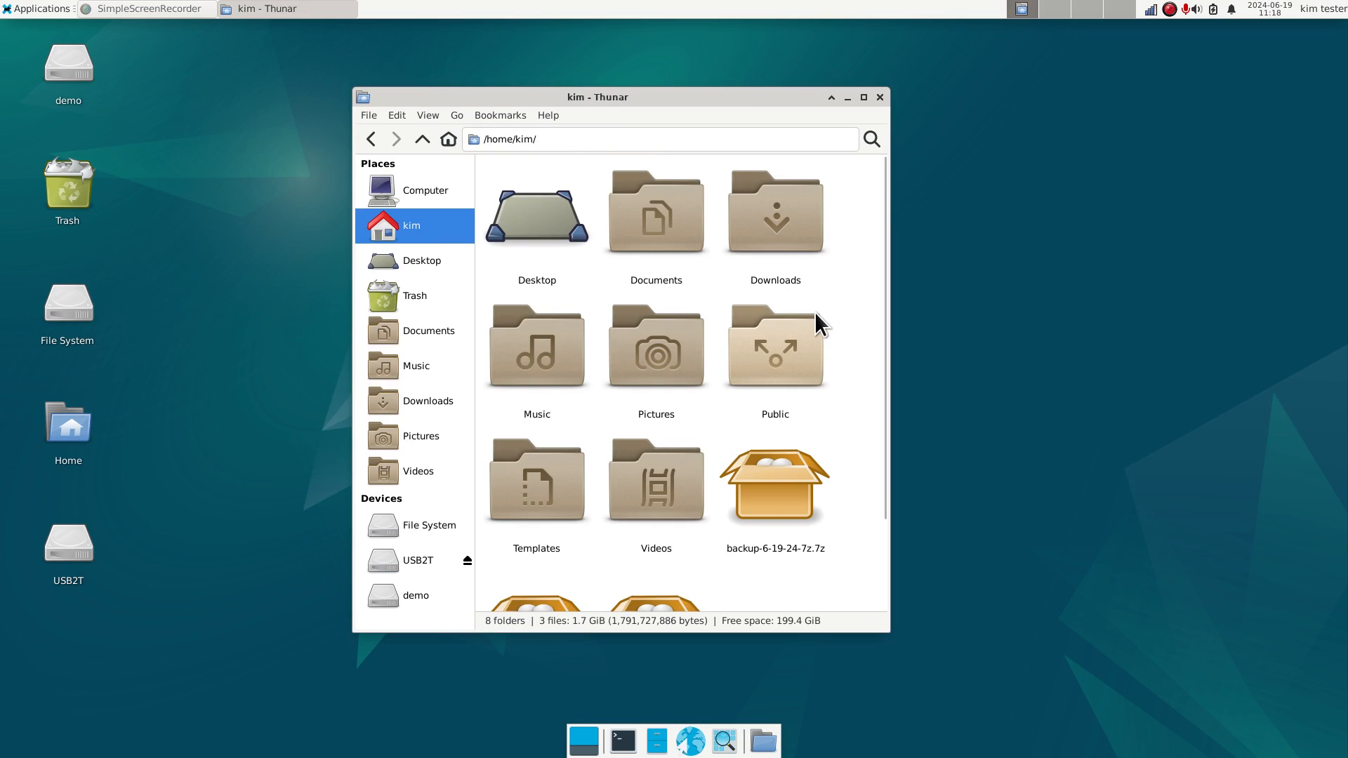
Enlarge the home folder window so that all its folders and archives fit without scrolling
right_click(718, 95)
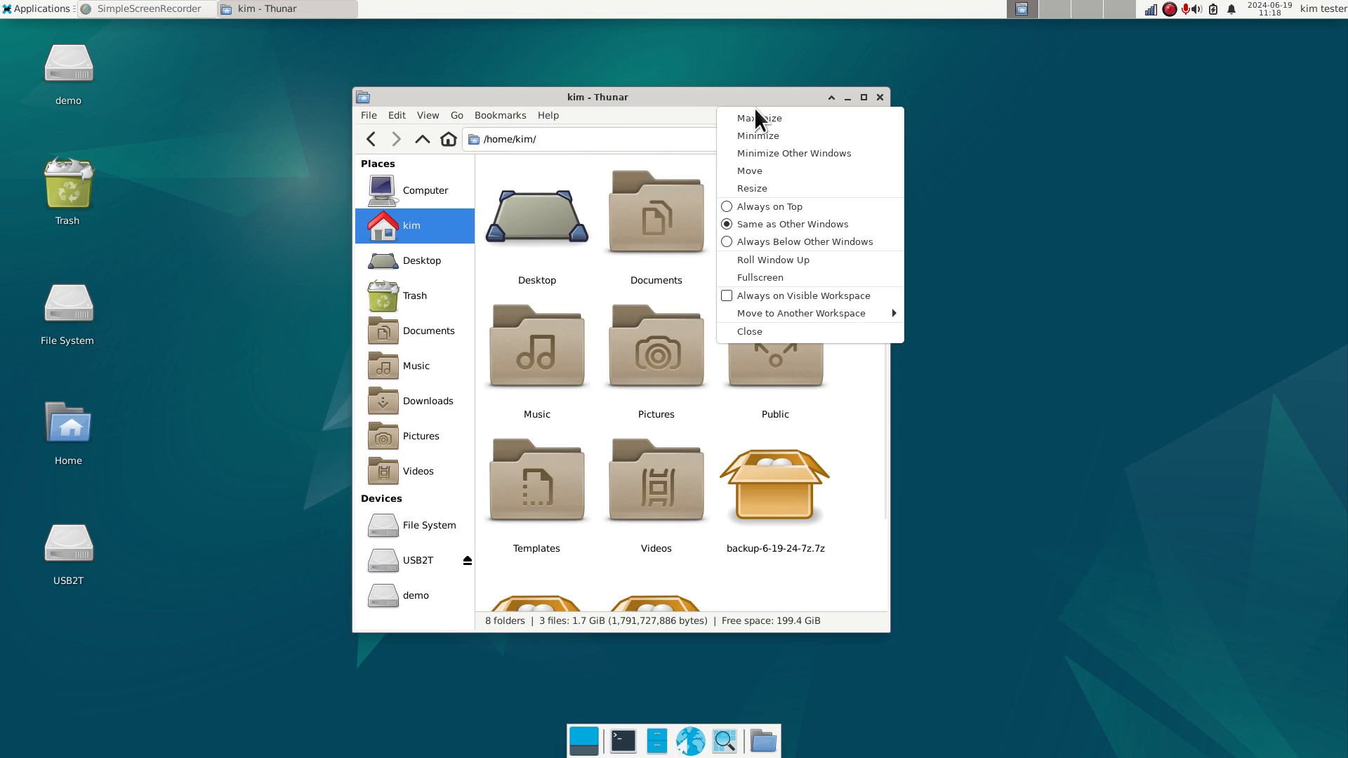
click(807, 201)
drag(912, 623, 1132, 662)
drag(1247, 679, 1248, 679)
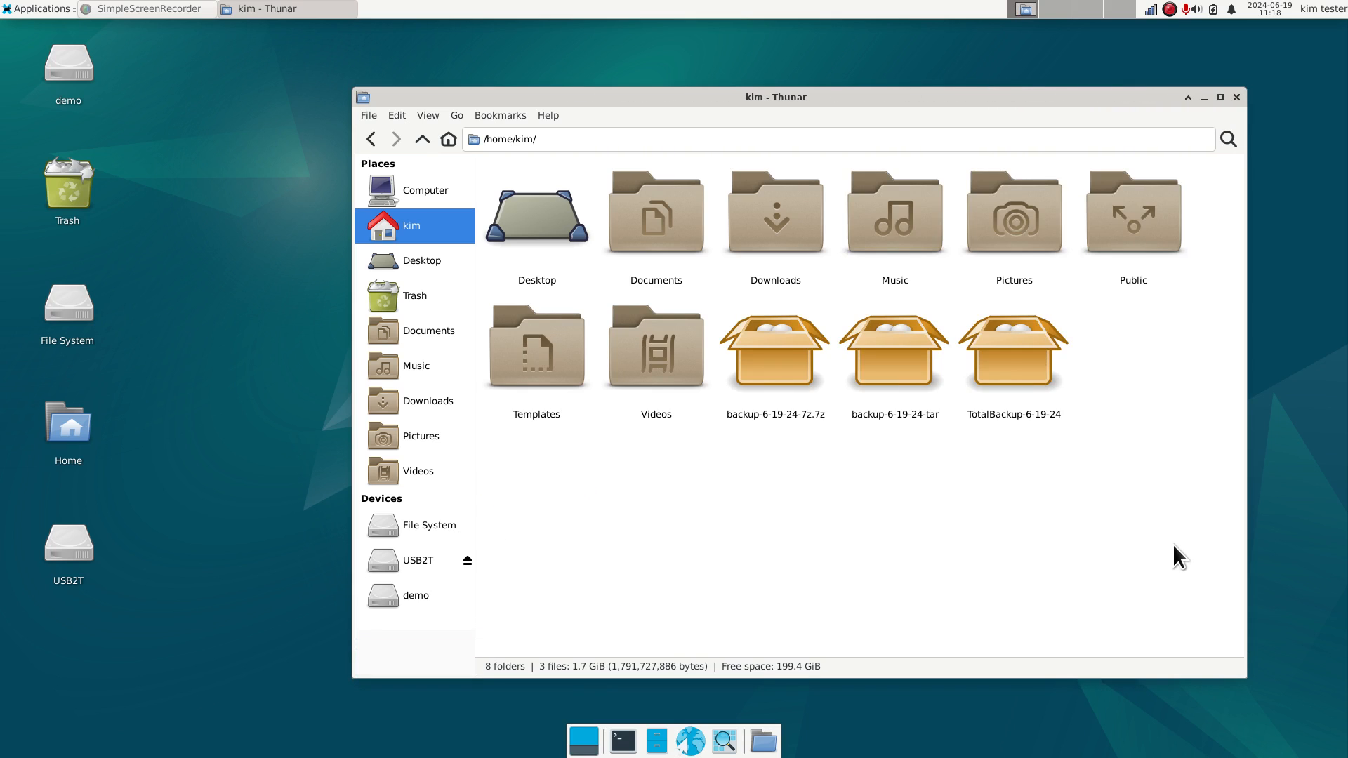
Look at the USB2T drive, return to the home folder, and delete backup-6-19-24-7z.7z, backup-6-19-24-tar and TotalBackup-6-19-24
click(397, 558)
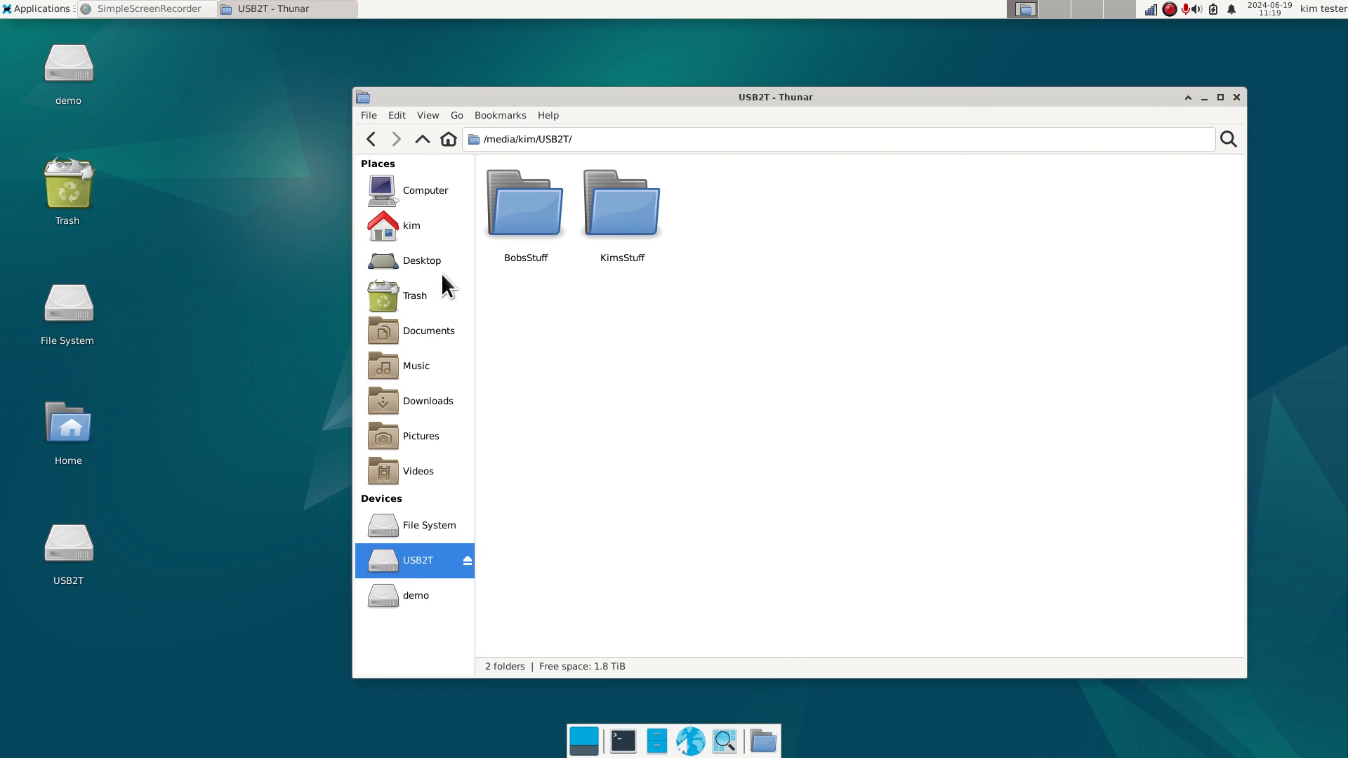
click(408, 224)
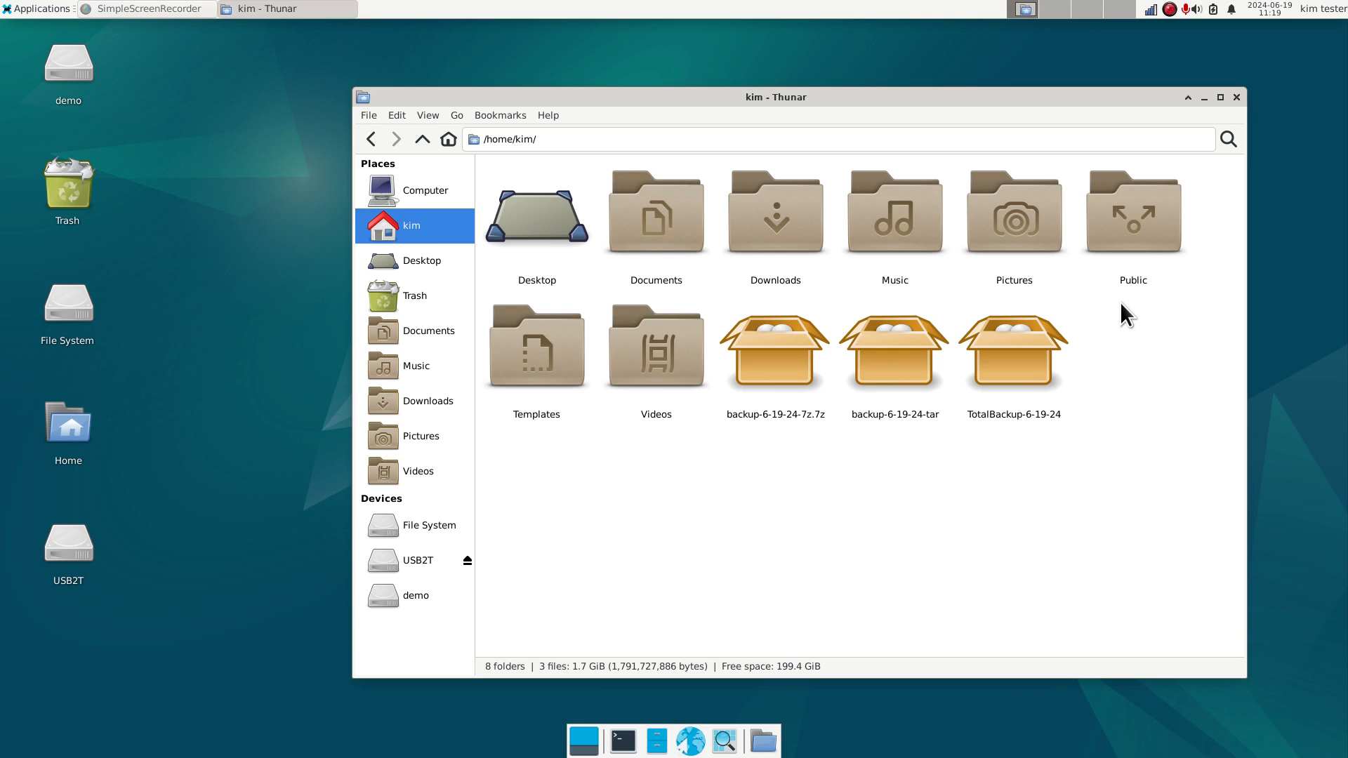
drag(1120, 302, 784, 435)
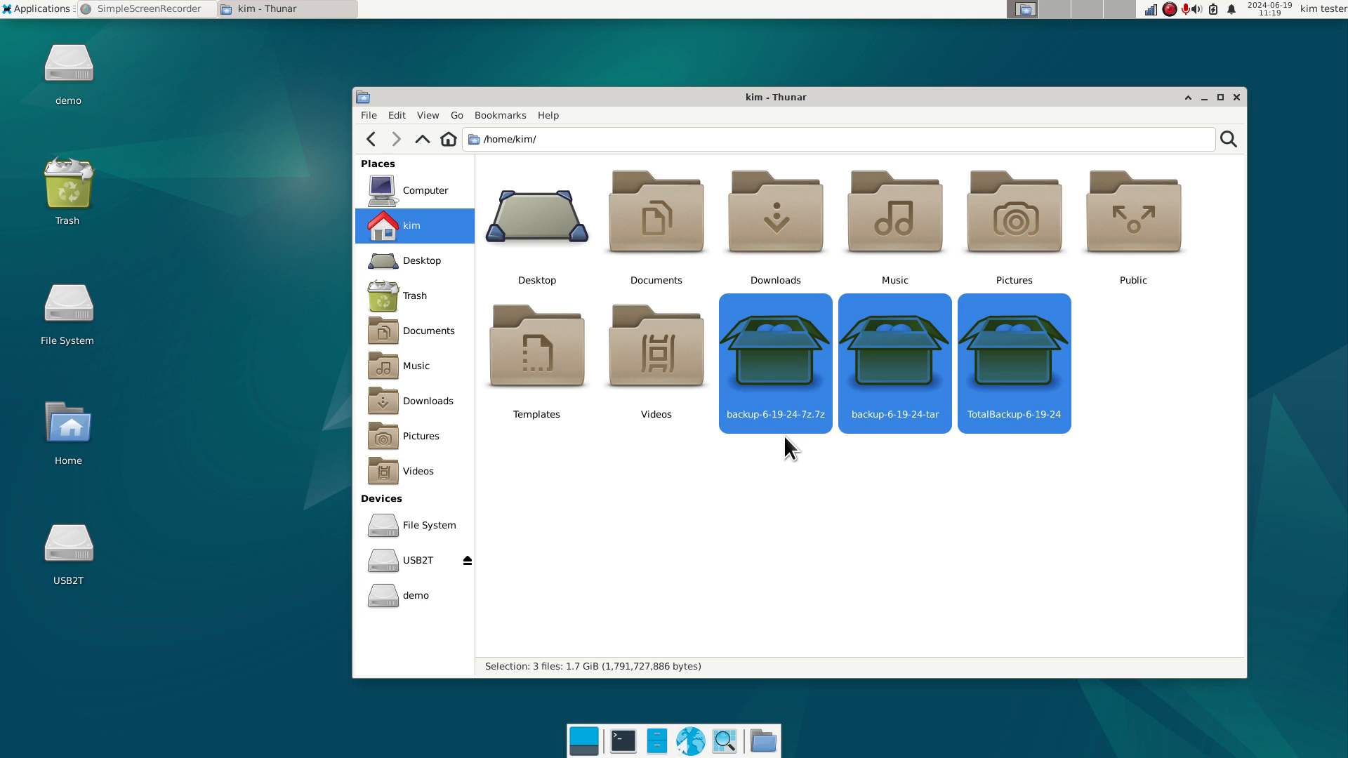
key(Delete)
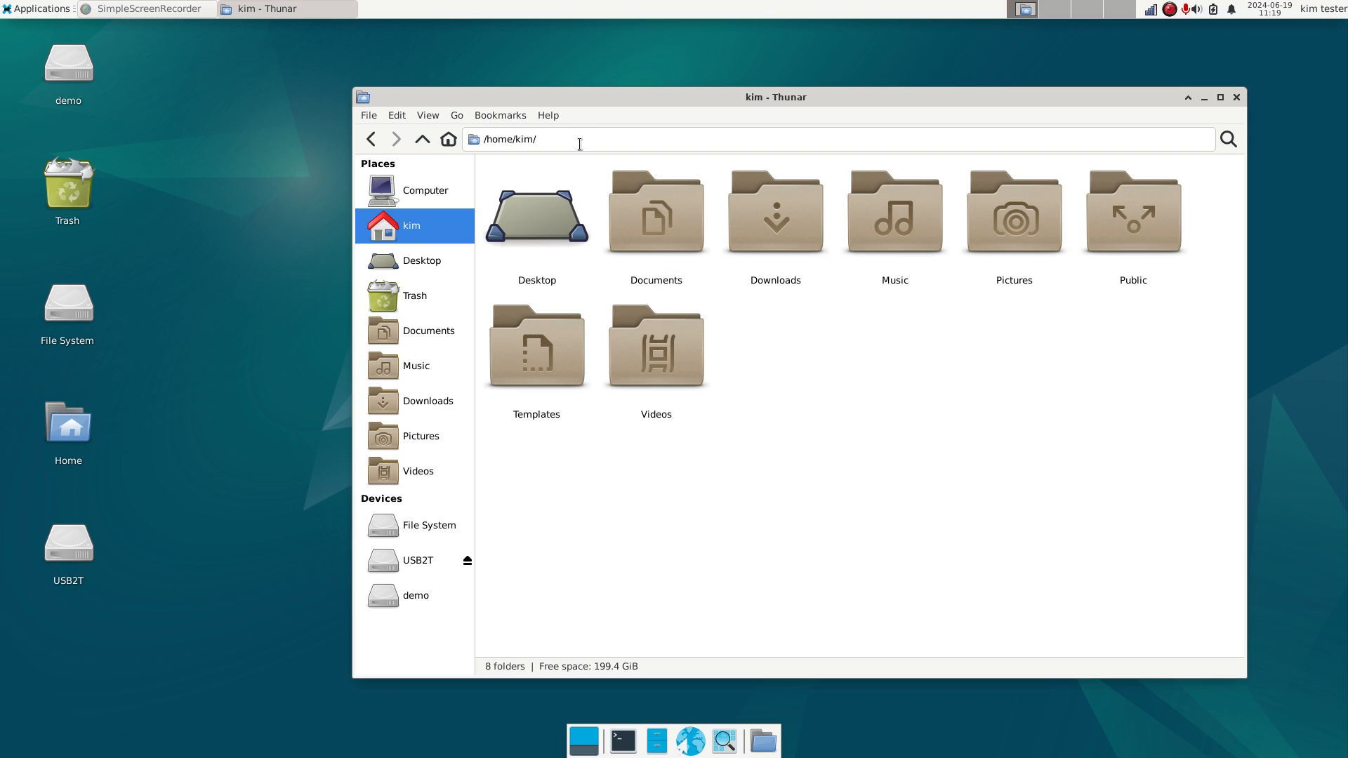
View Thunar's version information and close it
click(543, 114)
click(549, 142)
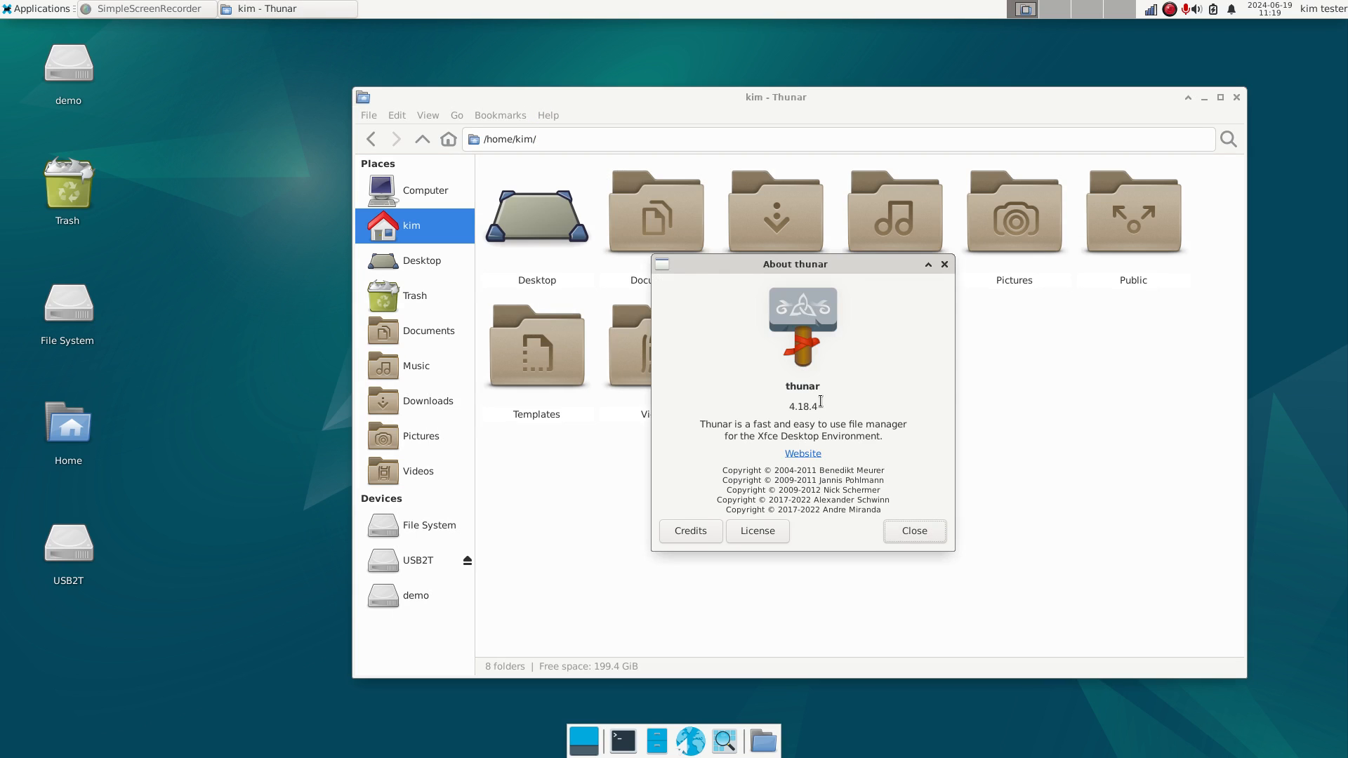
click(944, 264)
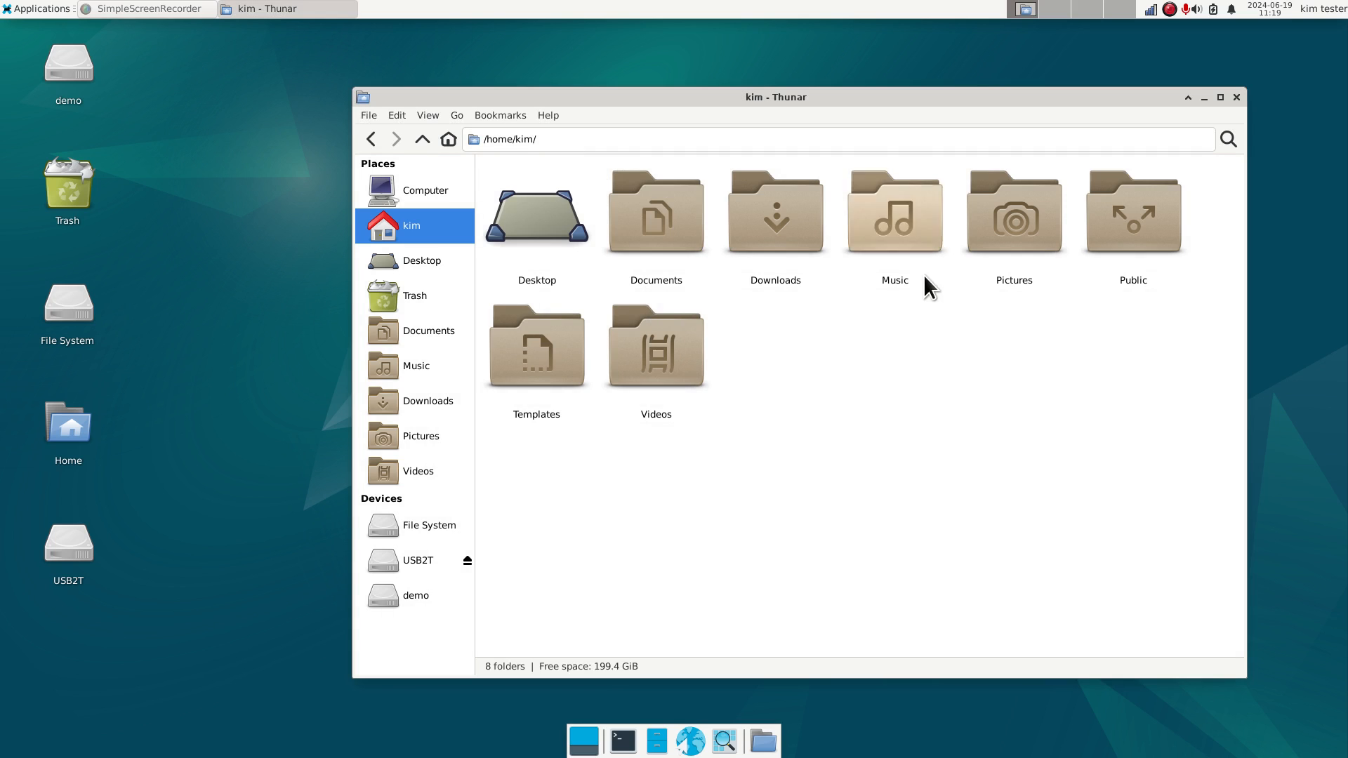
Compress the Documents, Music and Pictures folders into a 7zip archive named x1 in the home folder, moving the progress window aside
click(775, 223)
click(672, 219)
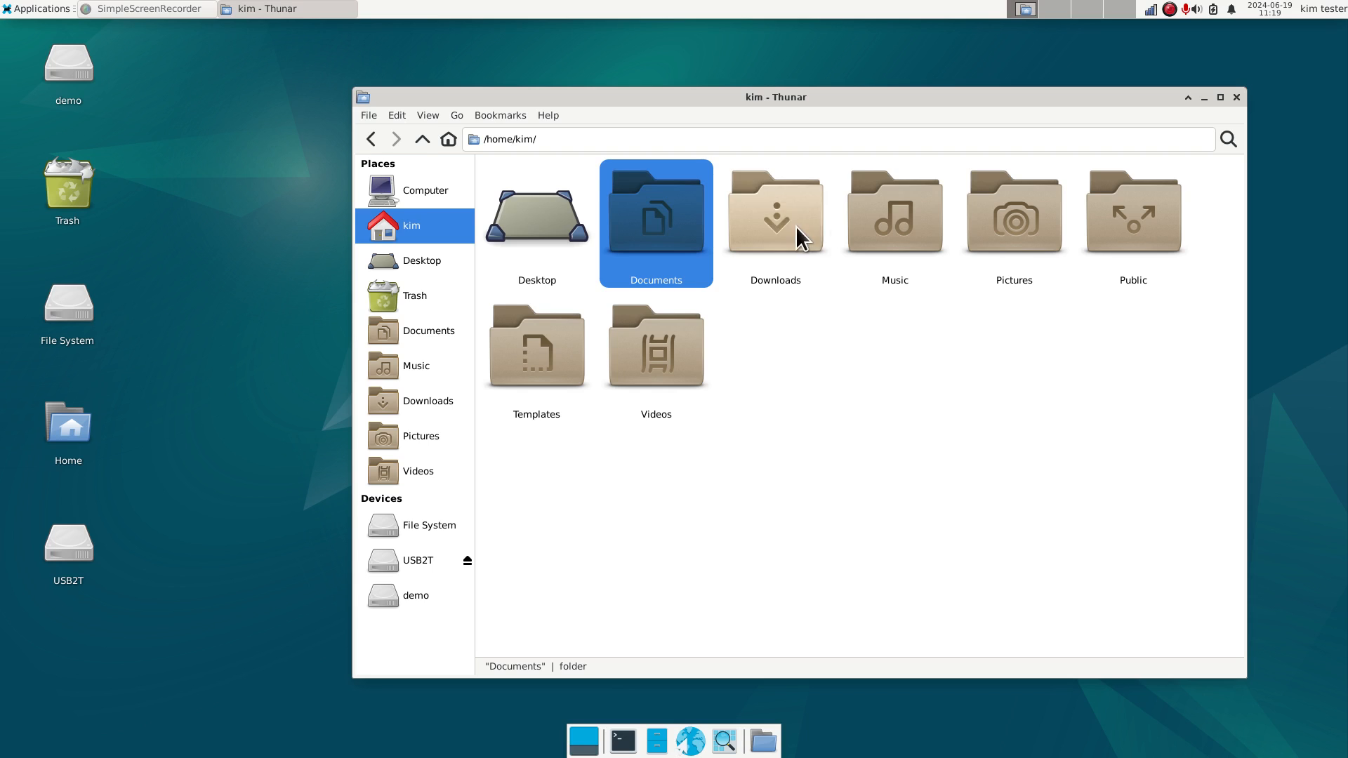
ctrl+click(888, 229)
ctrl+click(1008, 237)
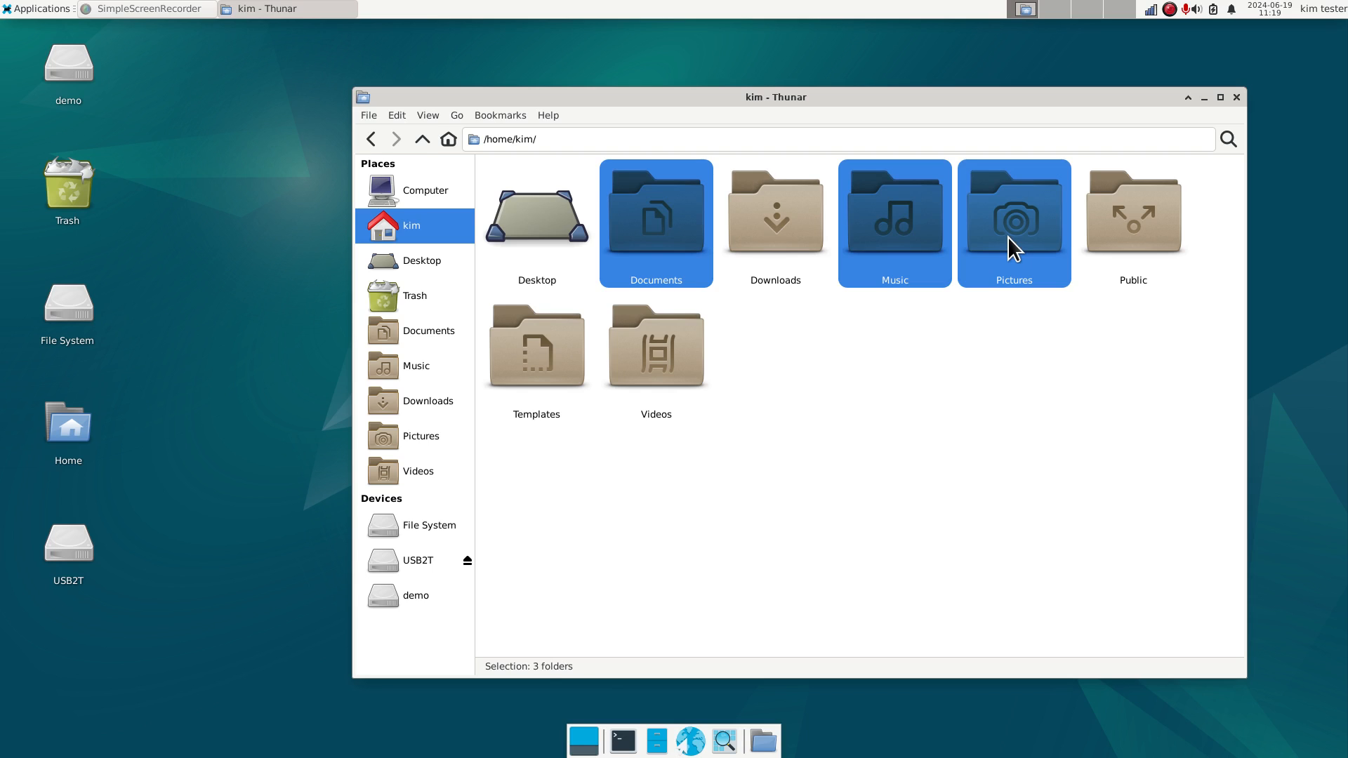
right_click(880, 209)
click(943, 402)
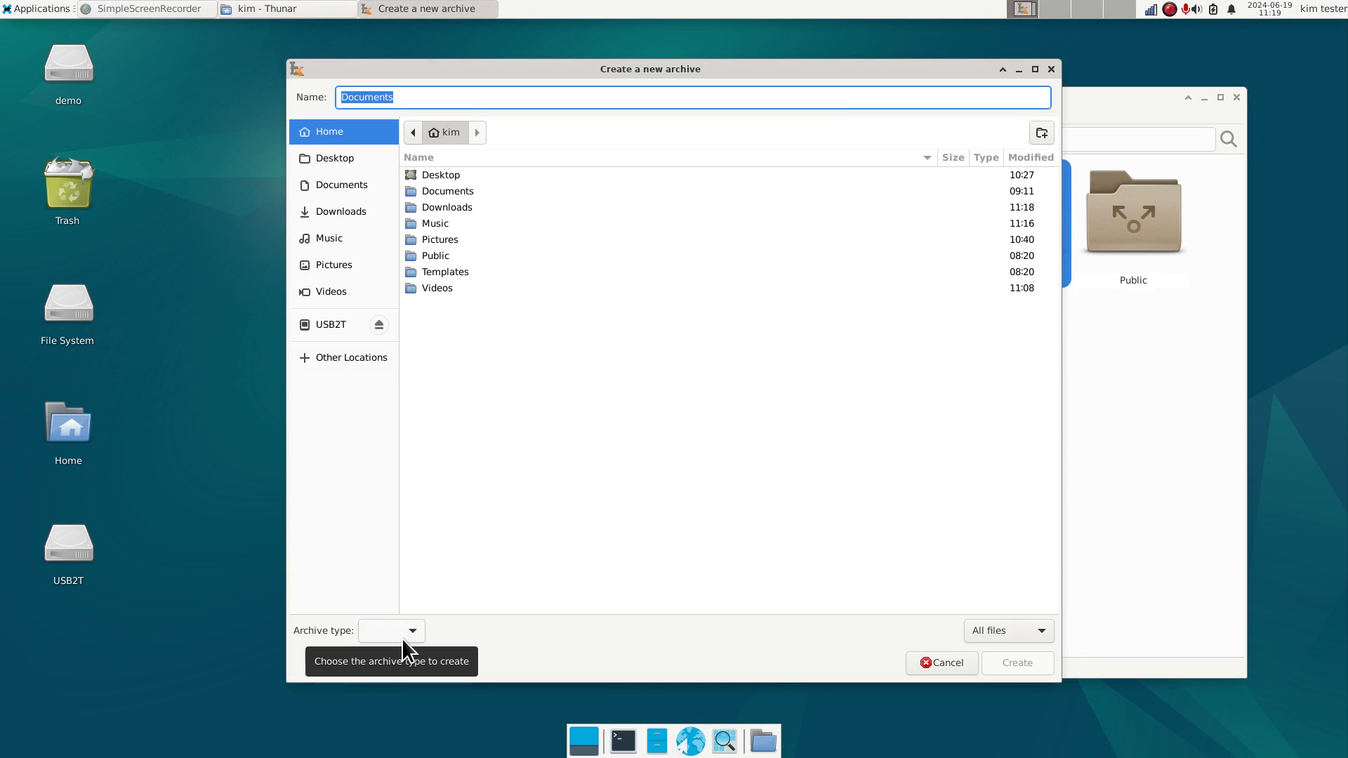
click(411, 629)
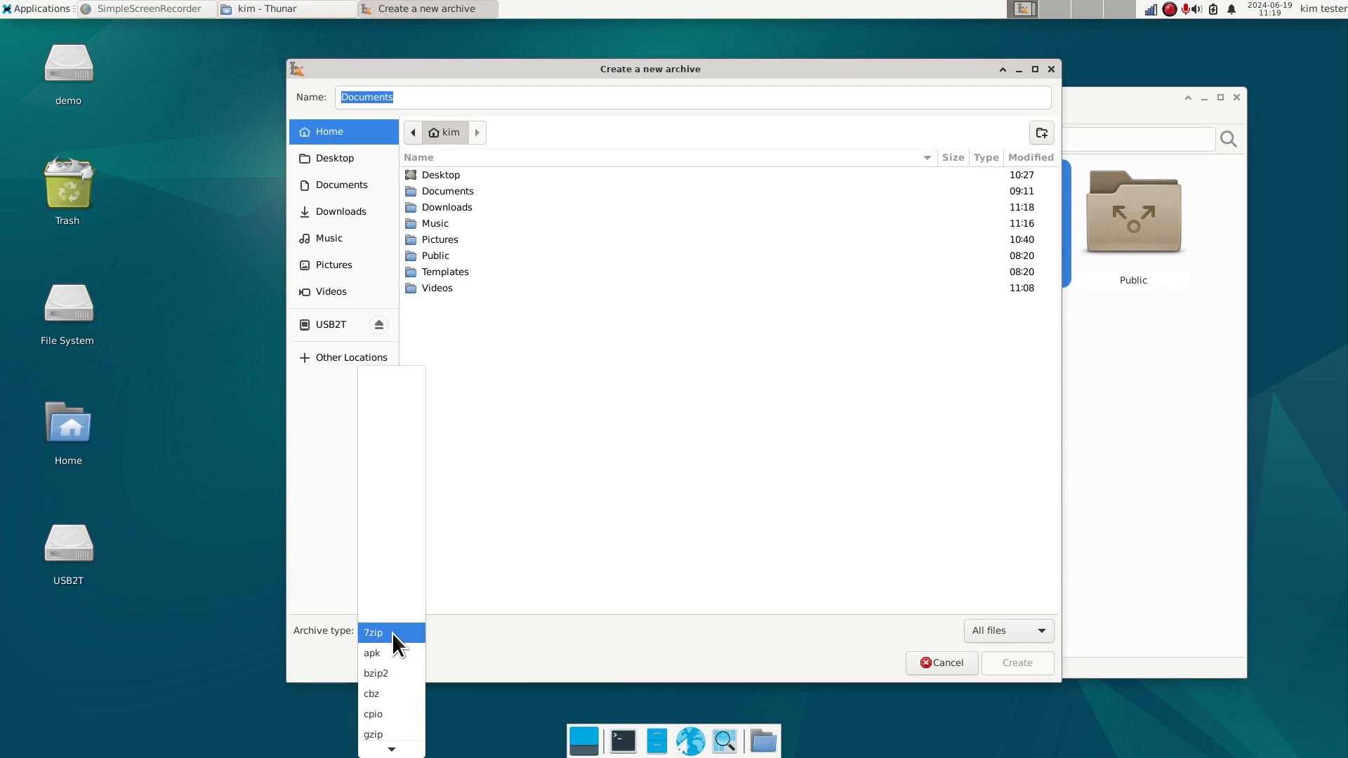
click(391, 633)
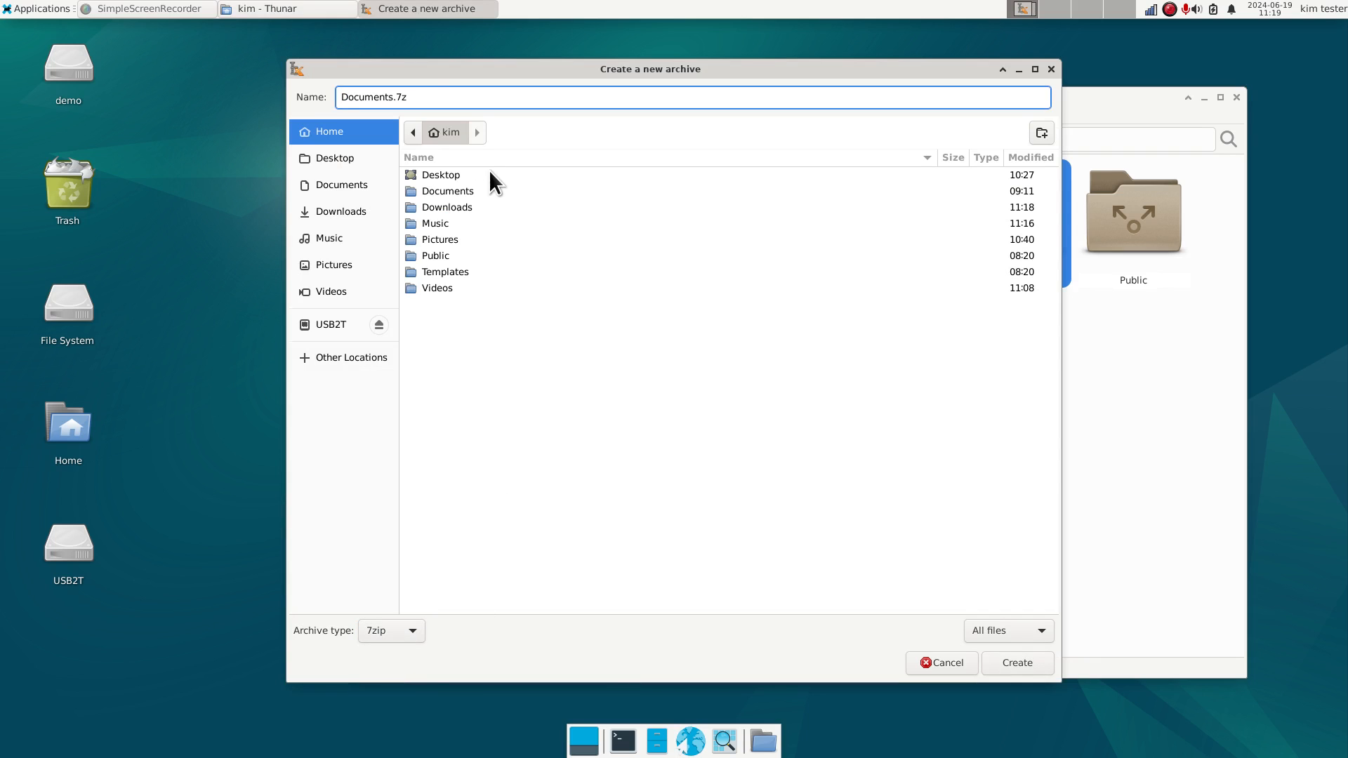
drag(414, 96, 326, 74)
text(x1)
click(1017, 664)
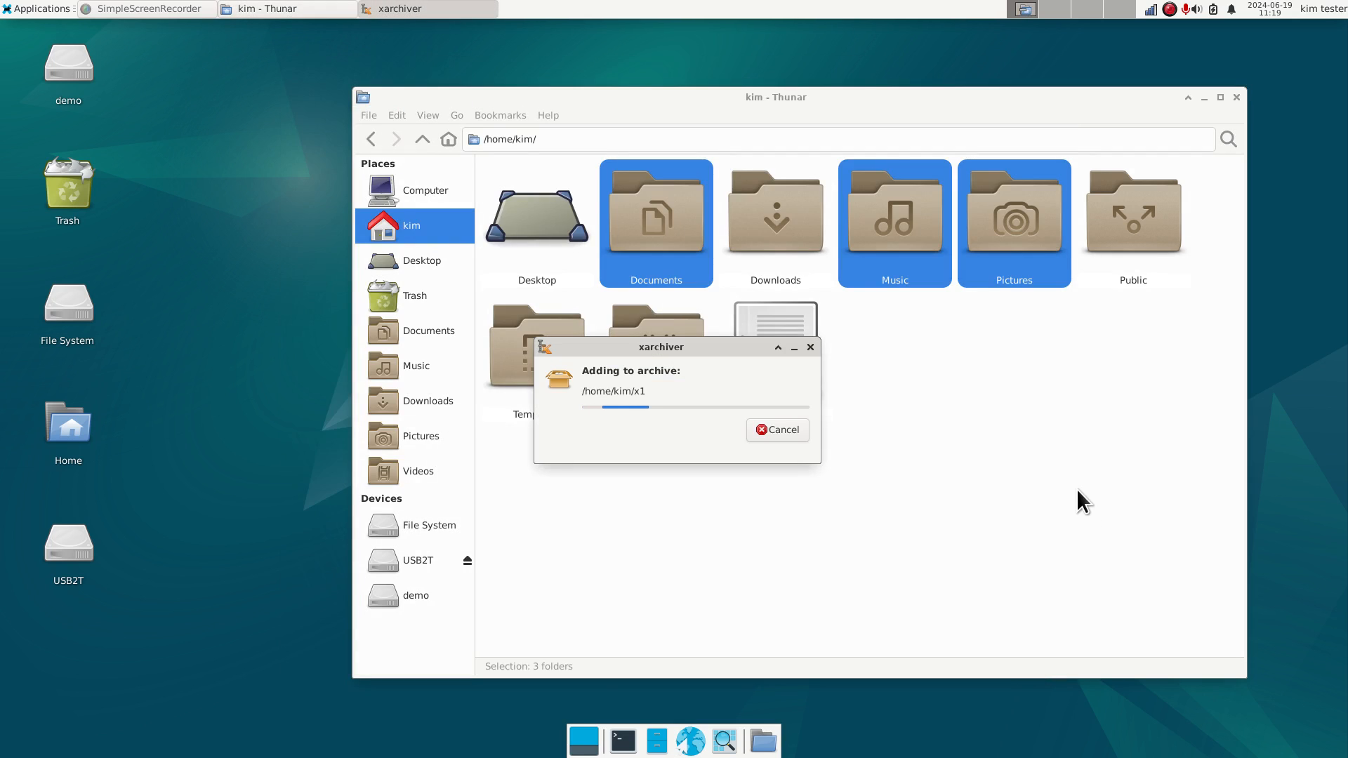
drag(720, 348, 1125, 378)
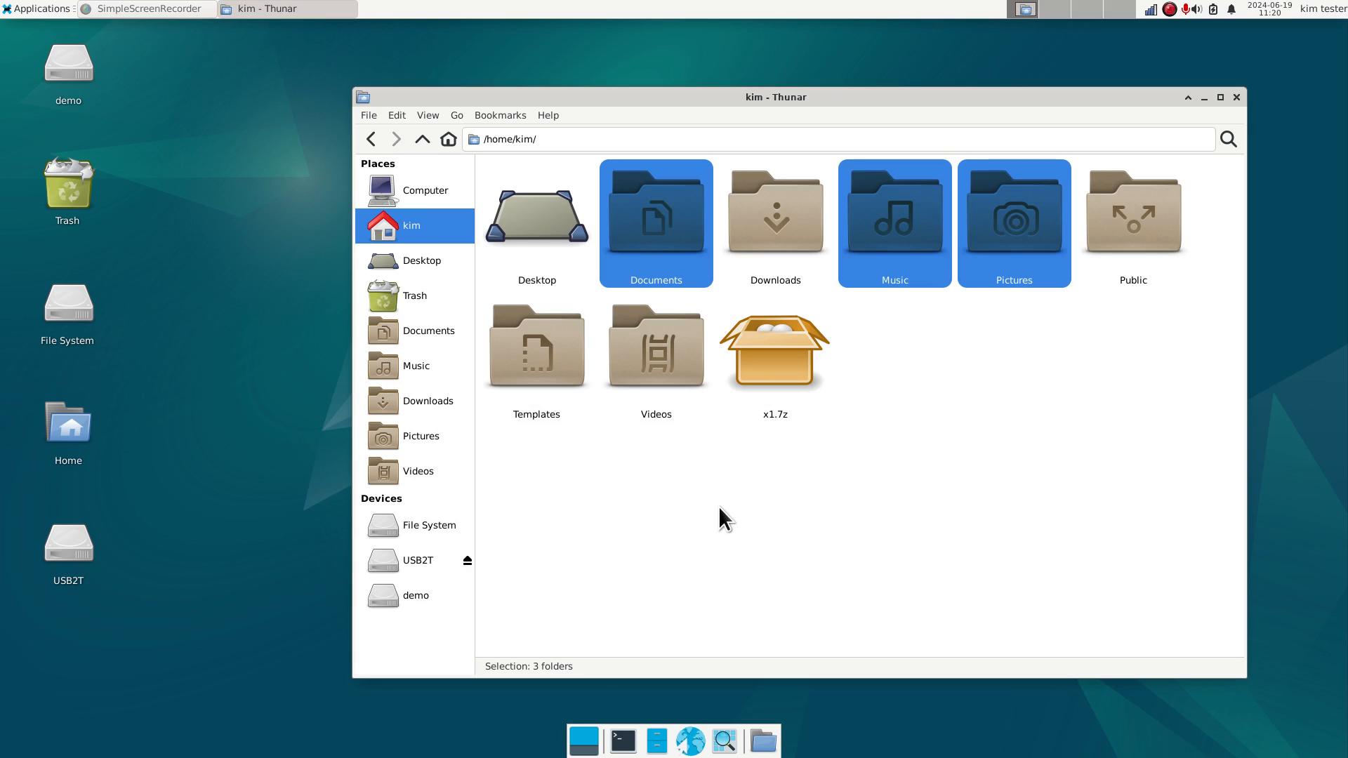
Archive the Documents, Music and Pictures folders as Documents.tar in the home folder, and delete that archive
right_click(899, 221)
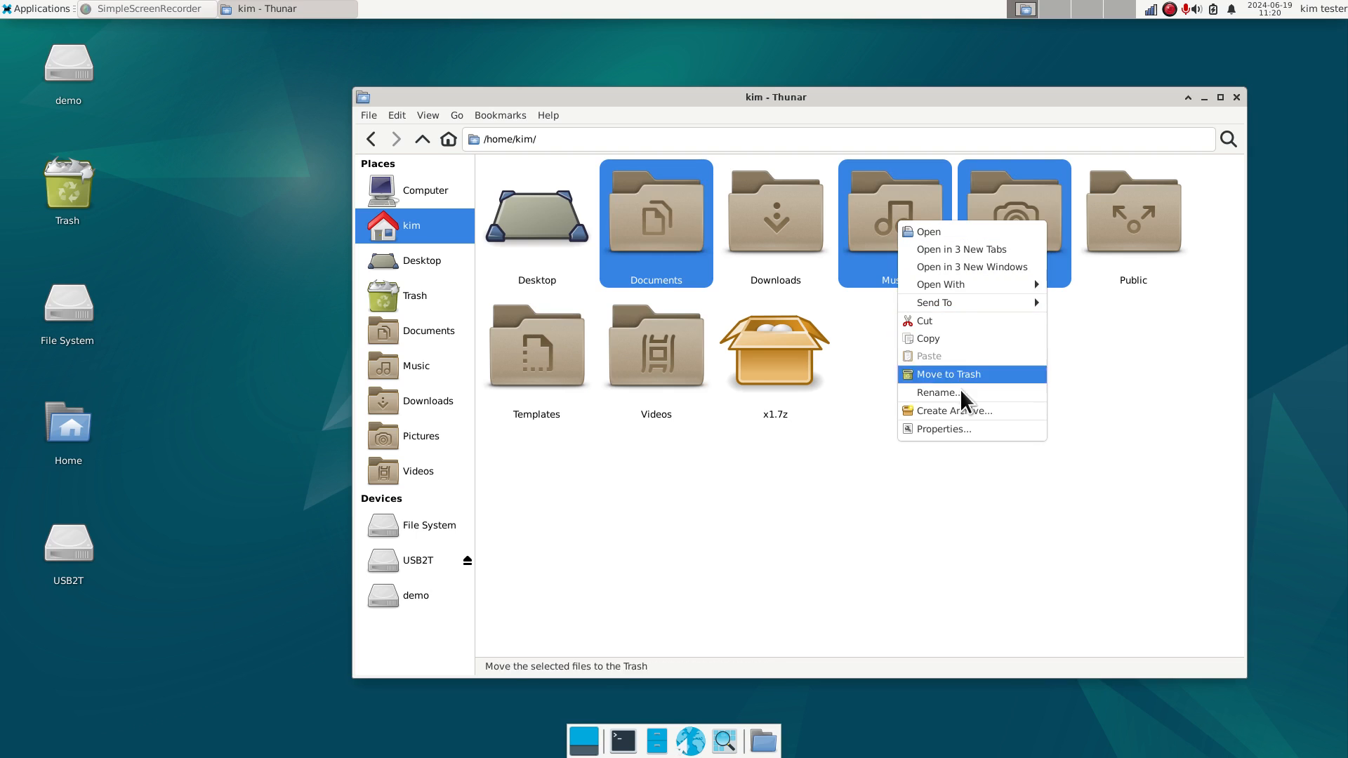
click(957, 410)
click(408, 627)
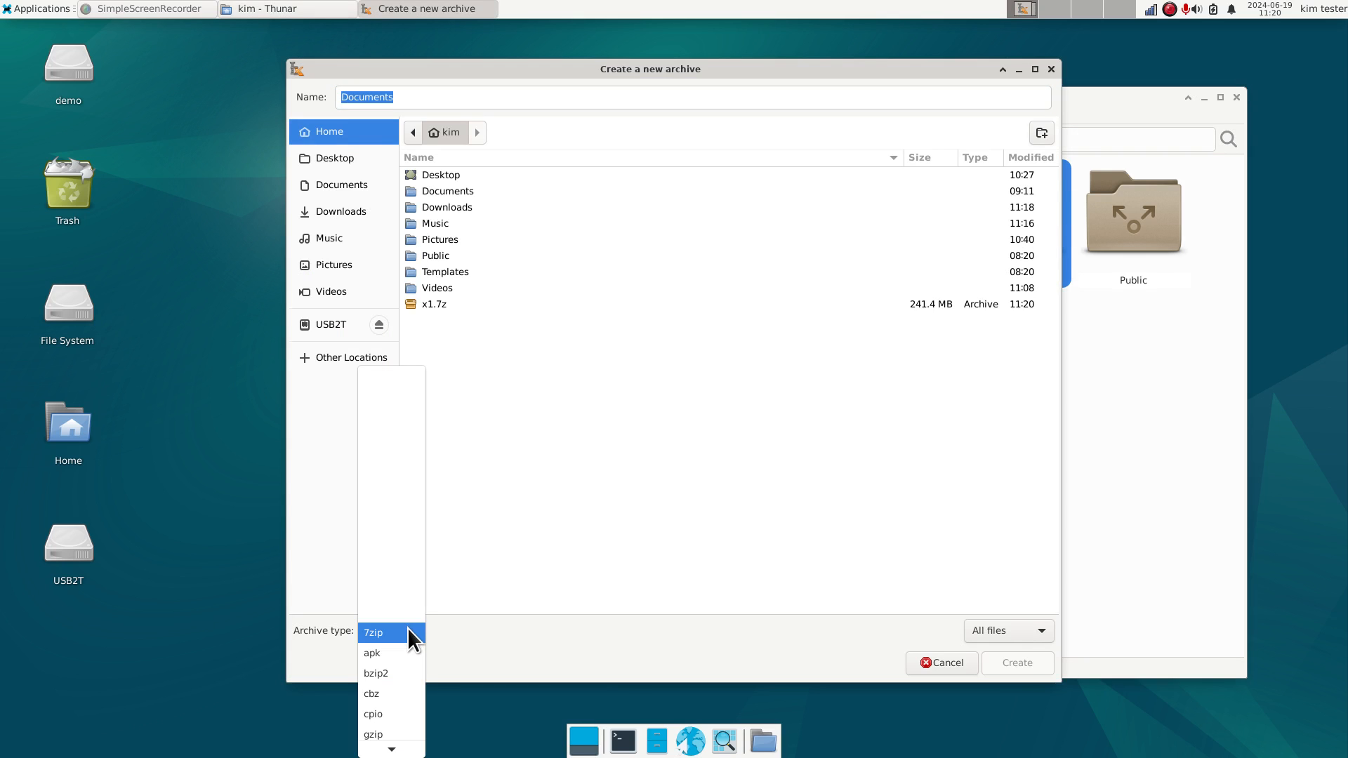
scroll(407, 628, up, 4)
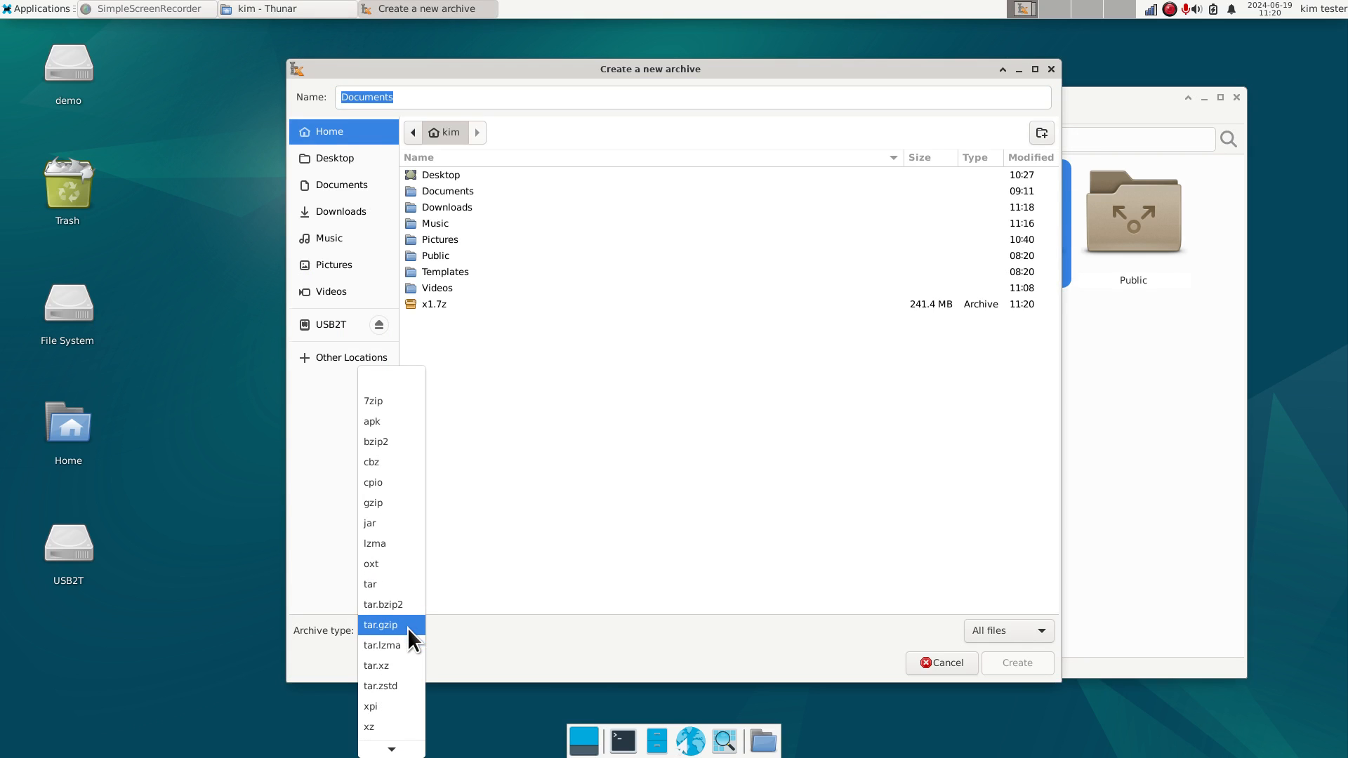
click(379, 584)
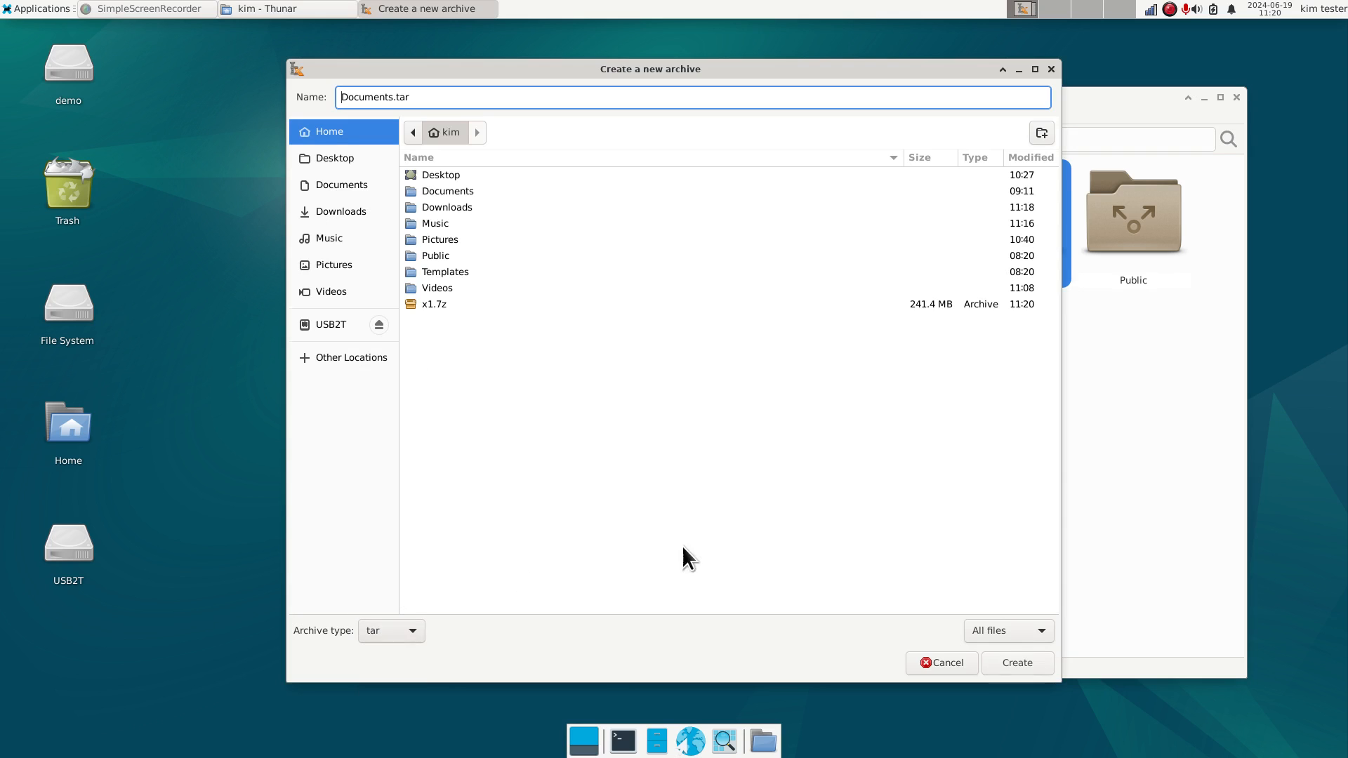
click(1019, 663)
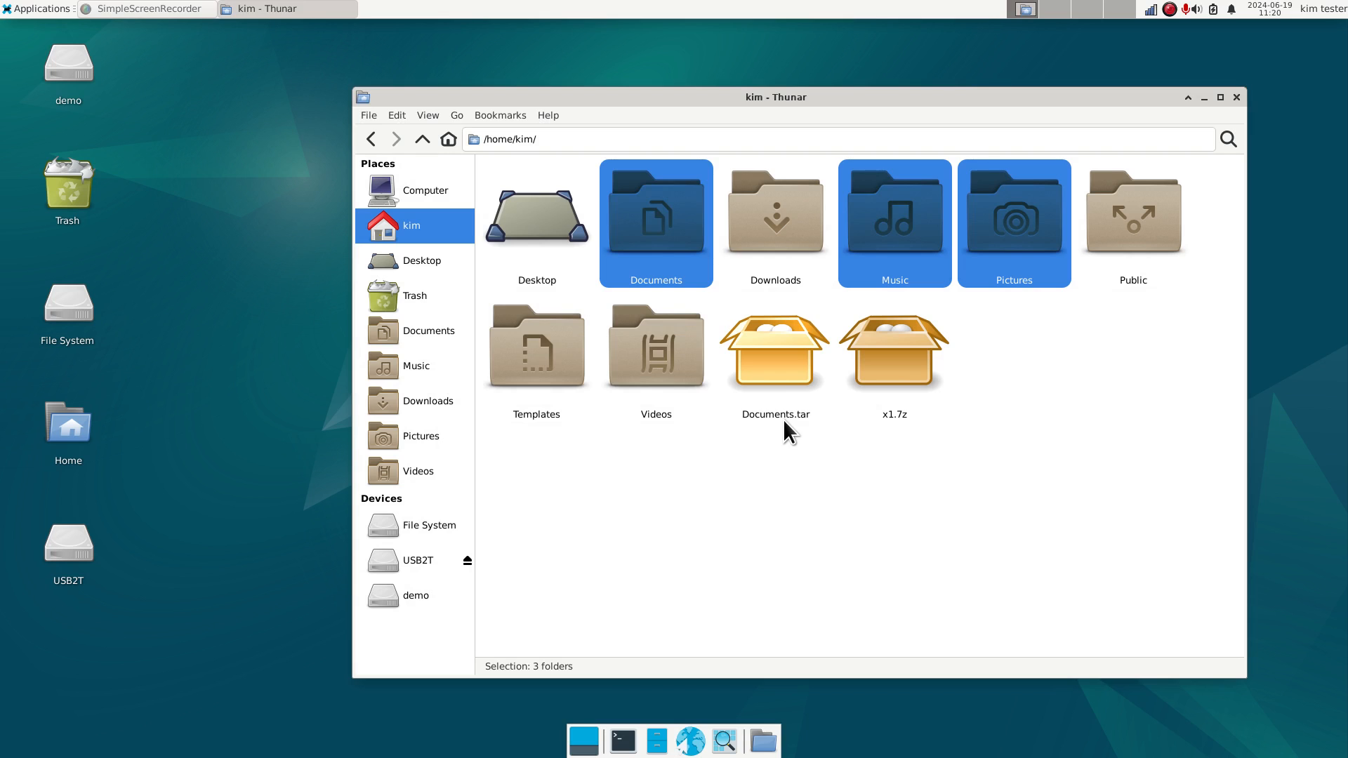
click(777, 355)
key(Delete)
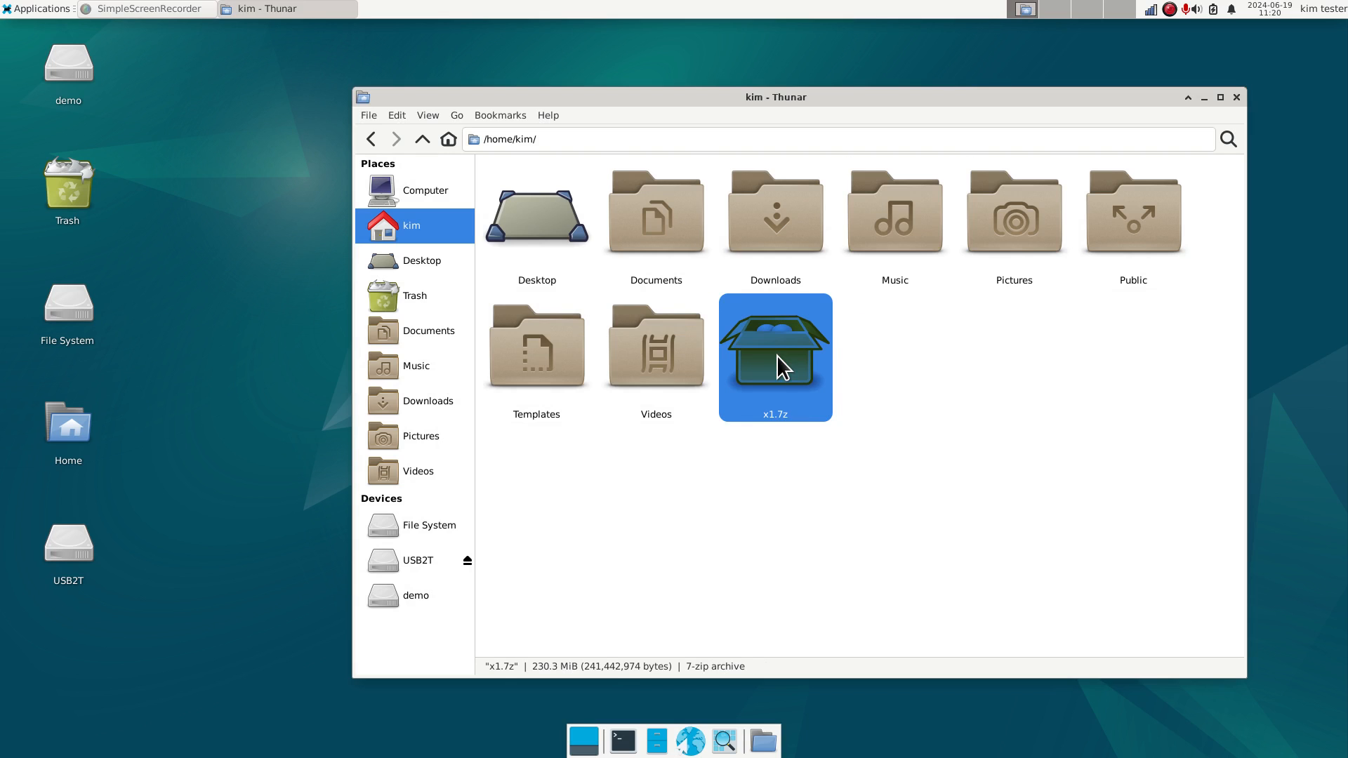
Open x1.7z to check which folders it contains, and close it
click(684, 211)
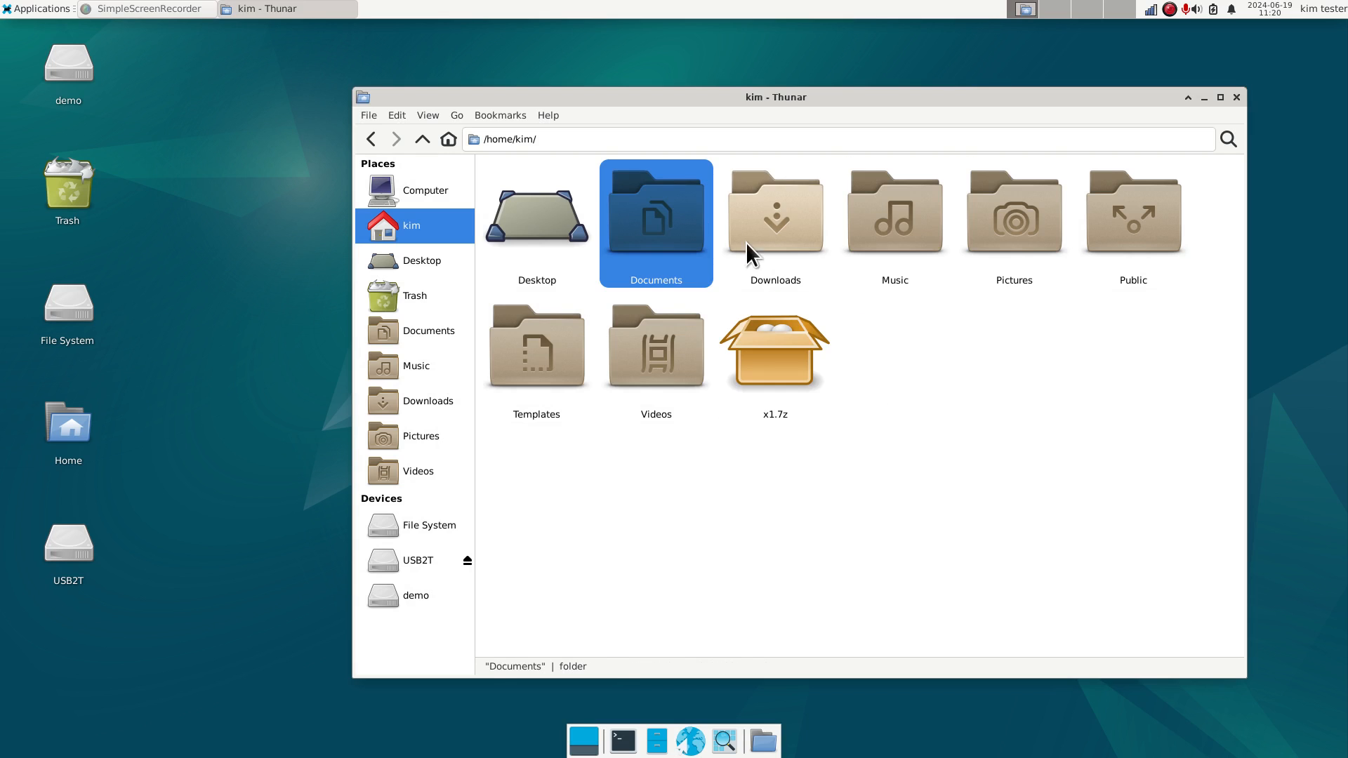
double_click(783, 352)
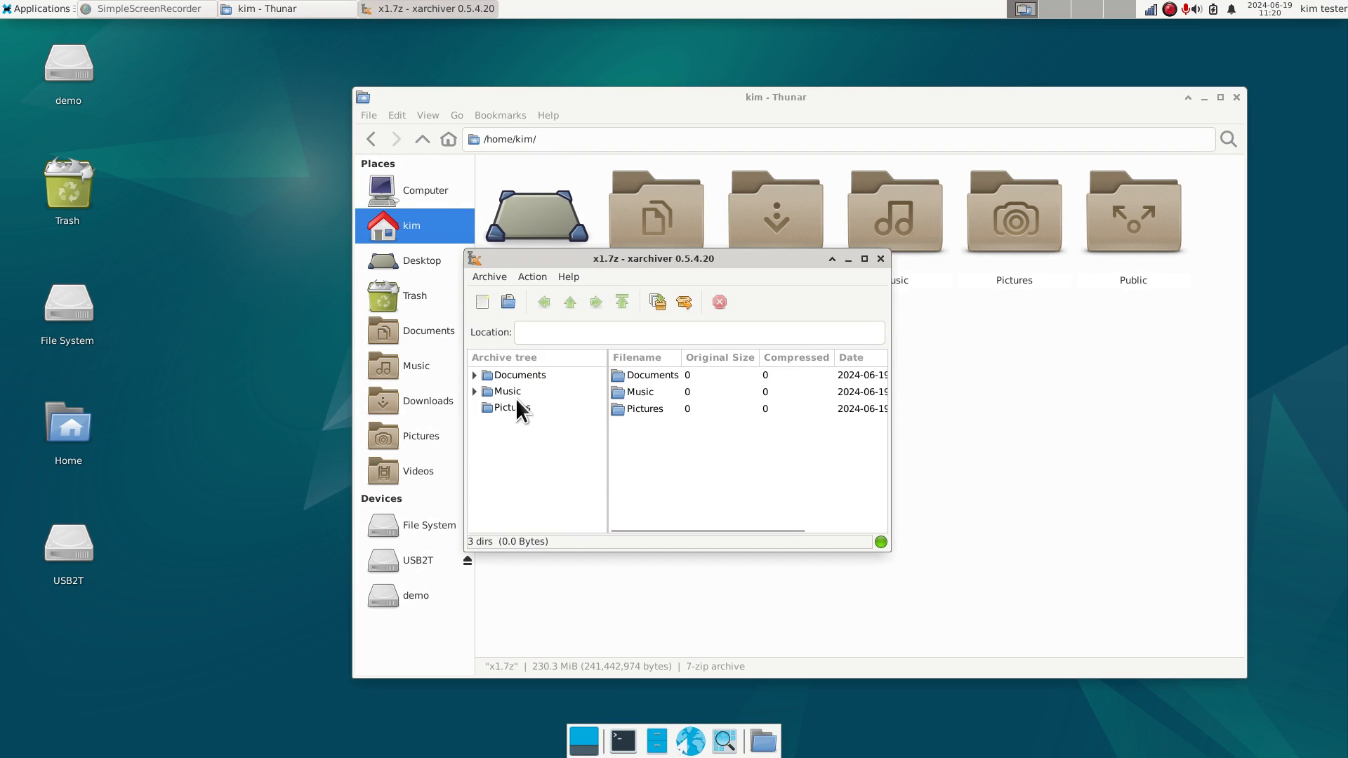
click(880, 260)
Create a tar archive named x5 in the home folder from the Documents, Music and Pictures folders
click(675, 200)
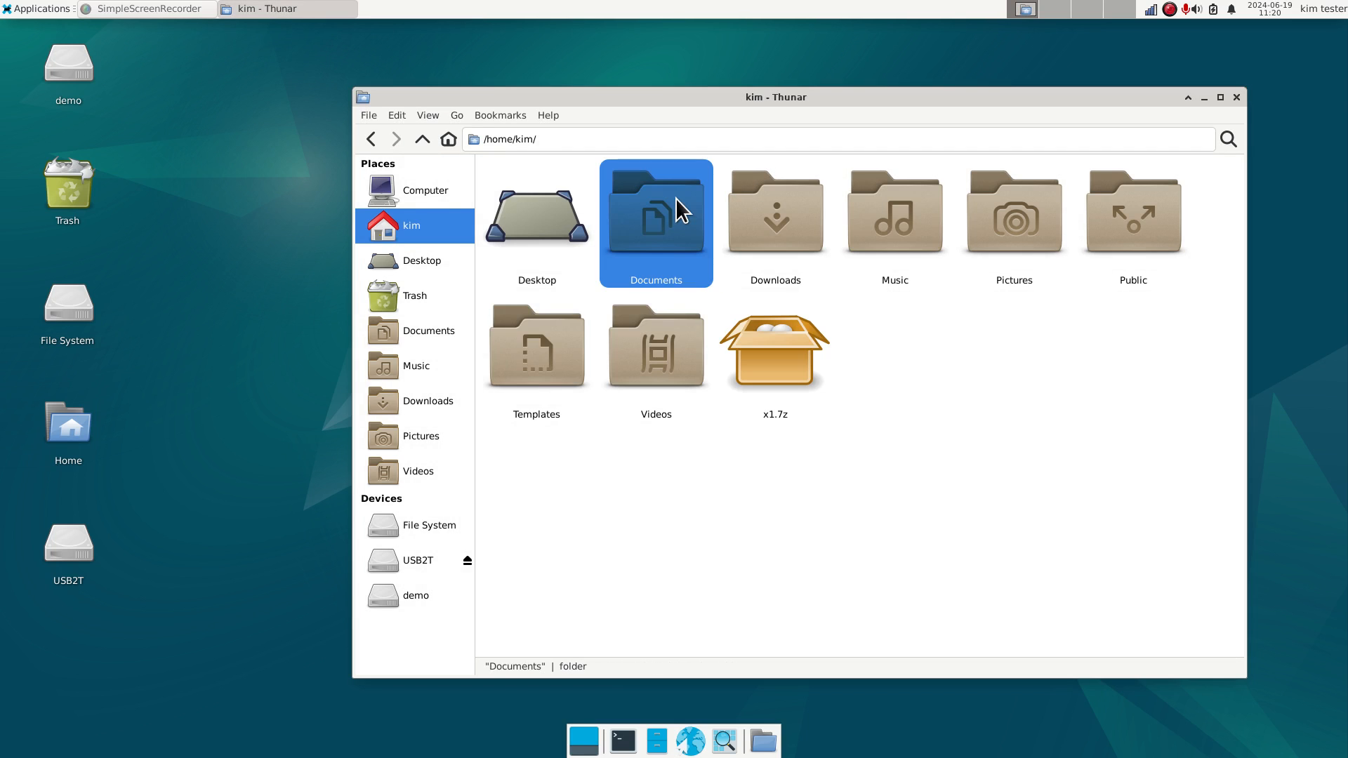
ctrl+click(865, 215)
ctrl+click(997, 210)
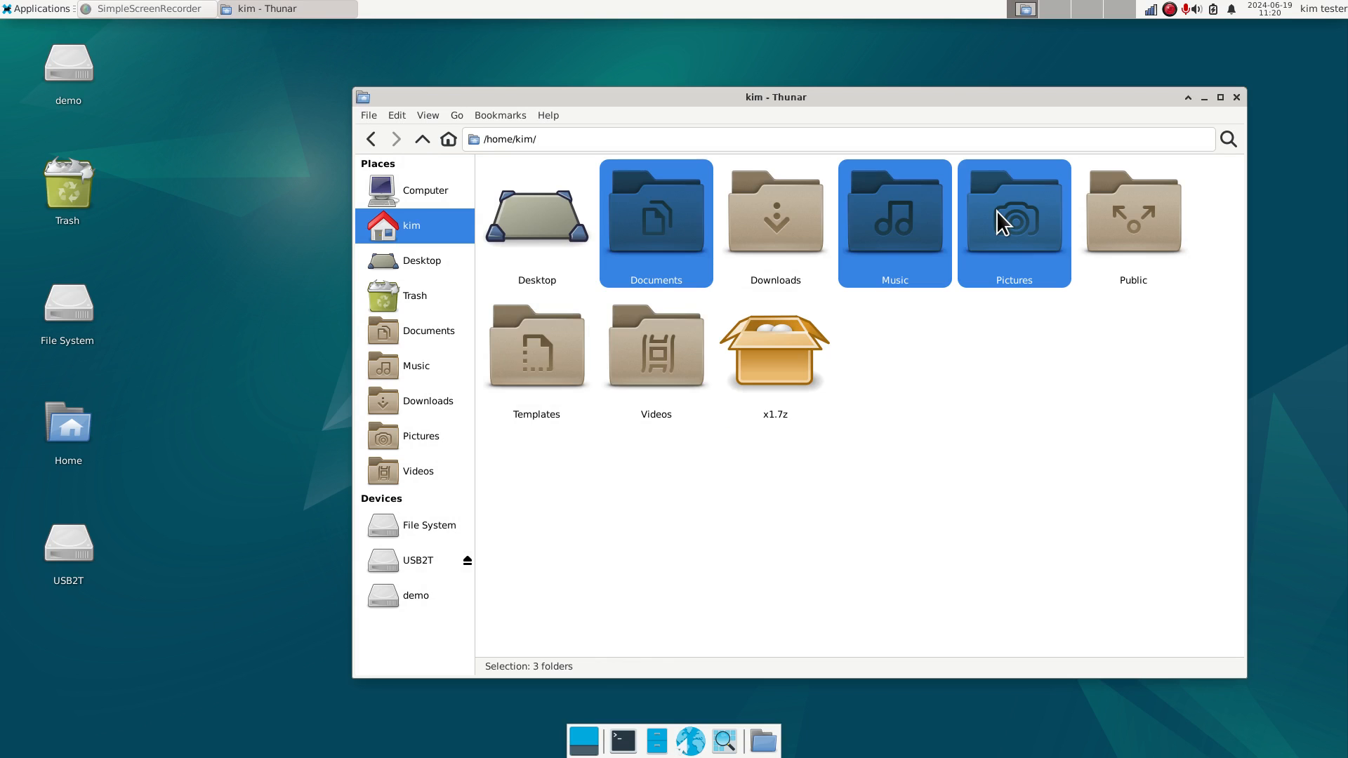
right_click(916, 209)
click(999, 415)
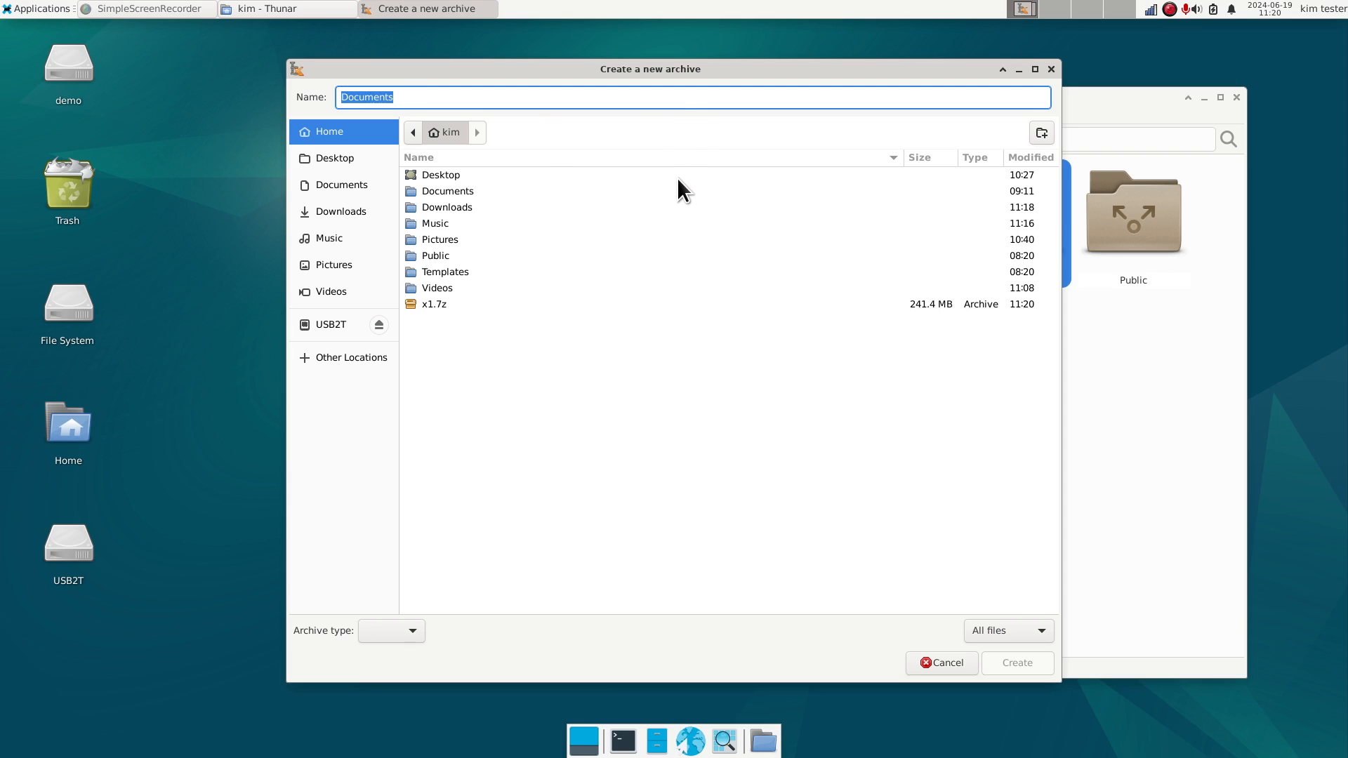
text(x5)
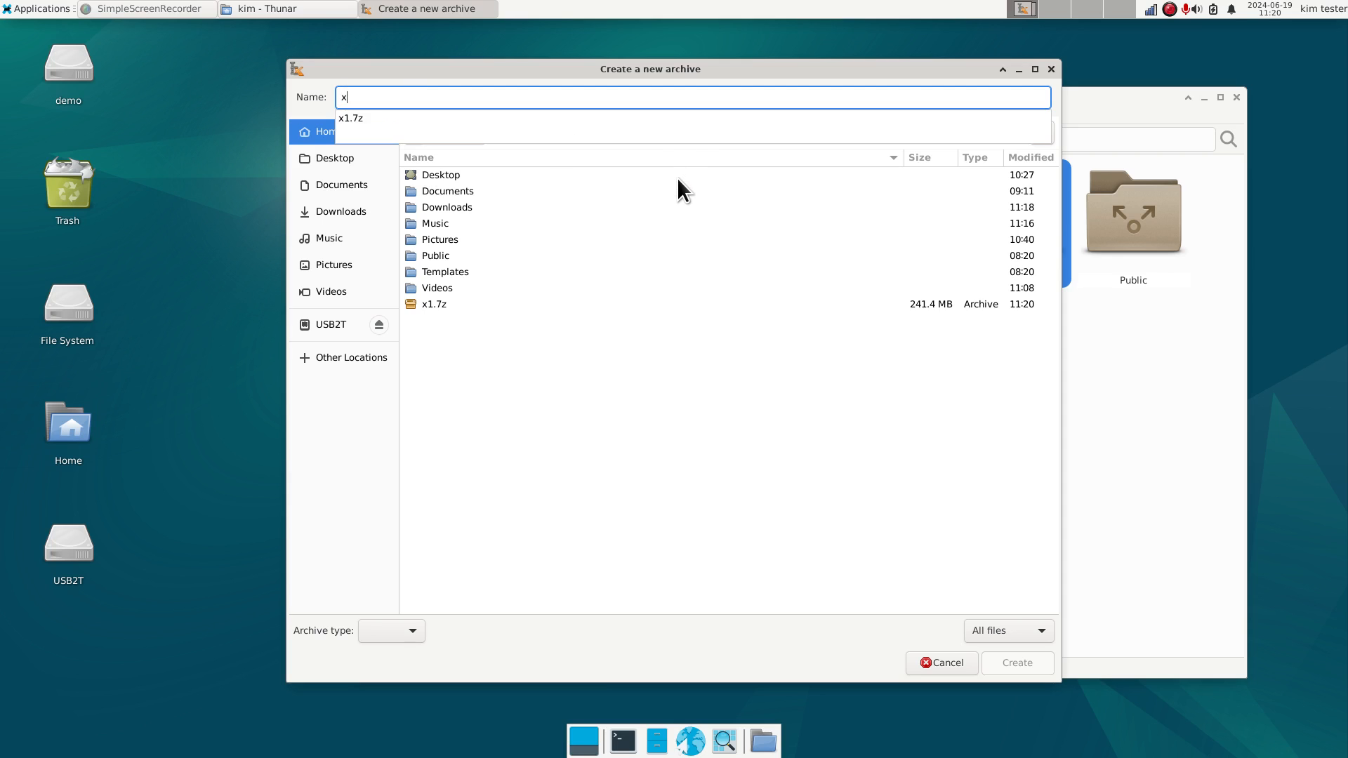
click(407, 630)
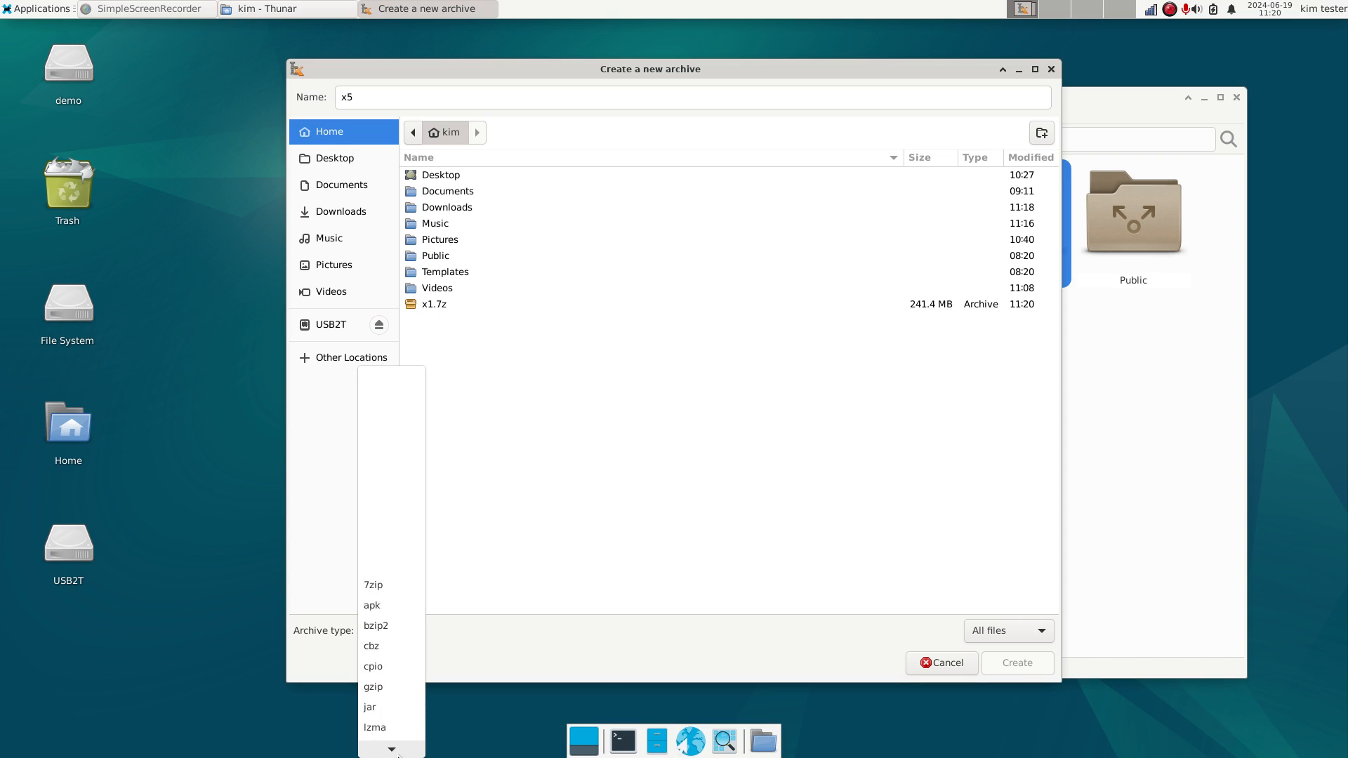
click(396, 563)
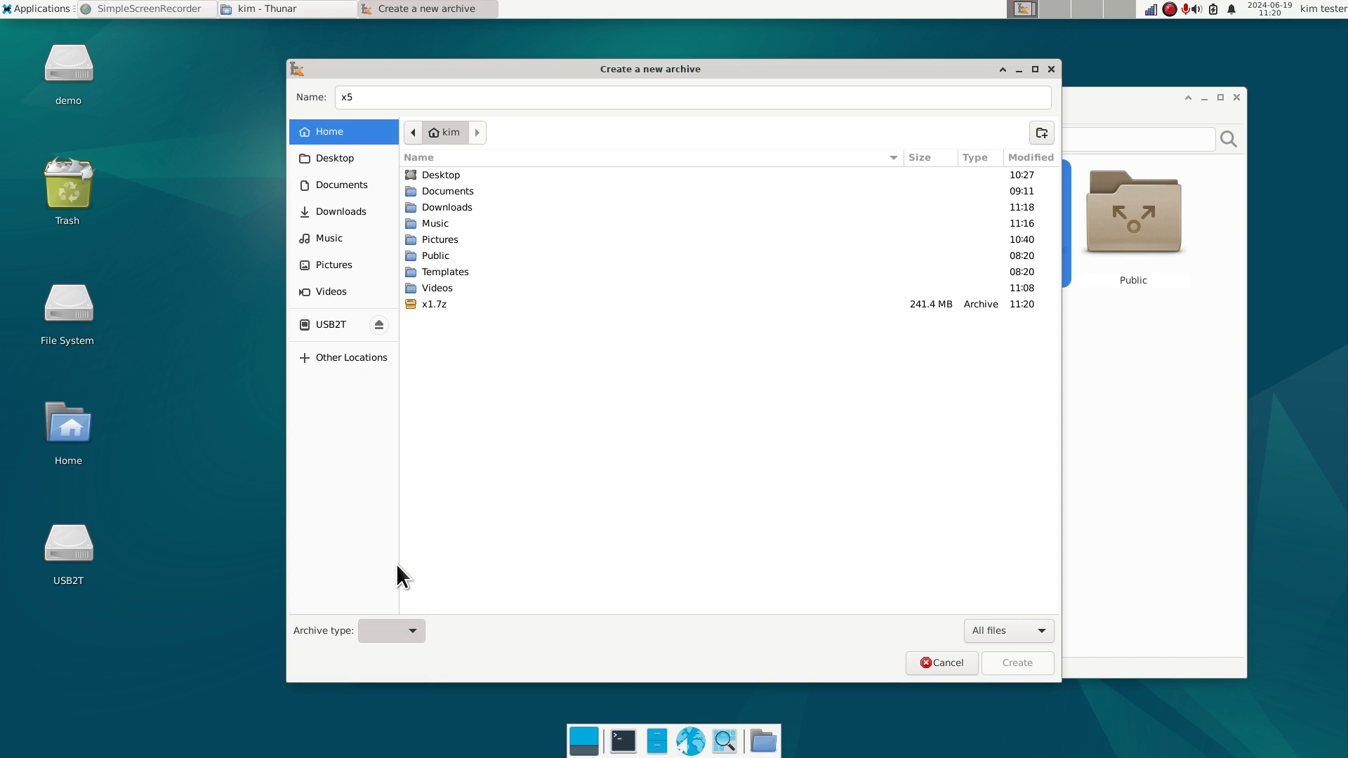
click(1001, 666)
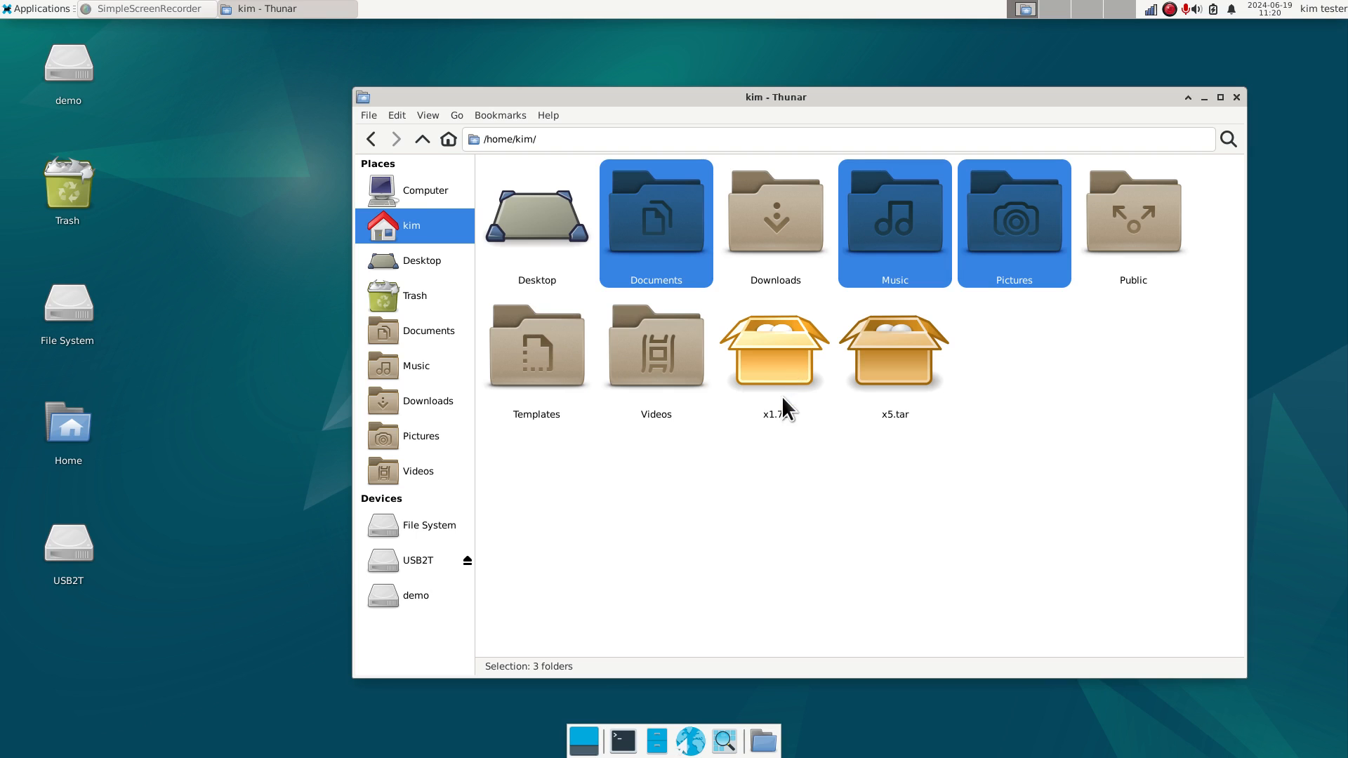
Open x1.7z and x5.tar together in Xarchiver, compare their folder contents by switching between them, and close the window
double_click(771, 360)
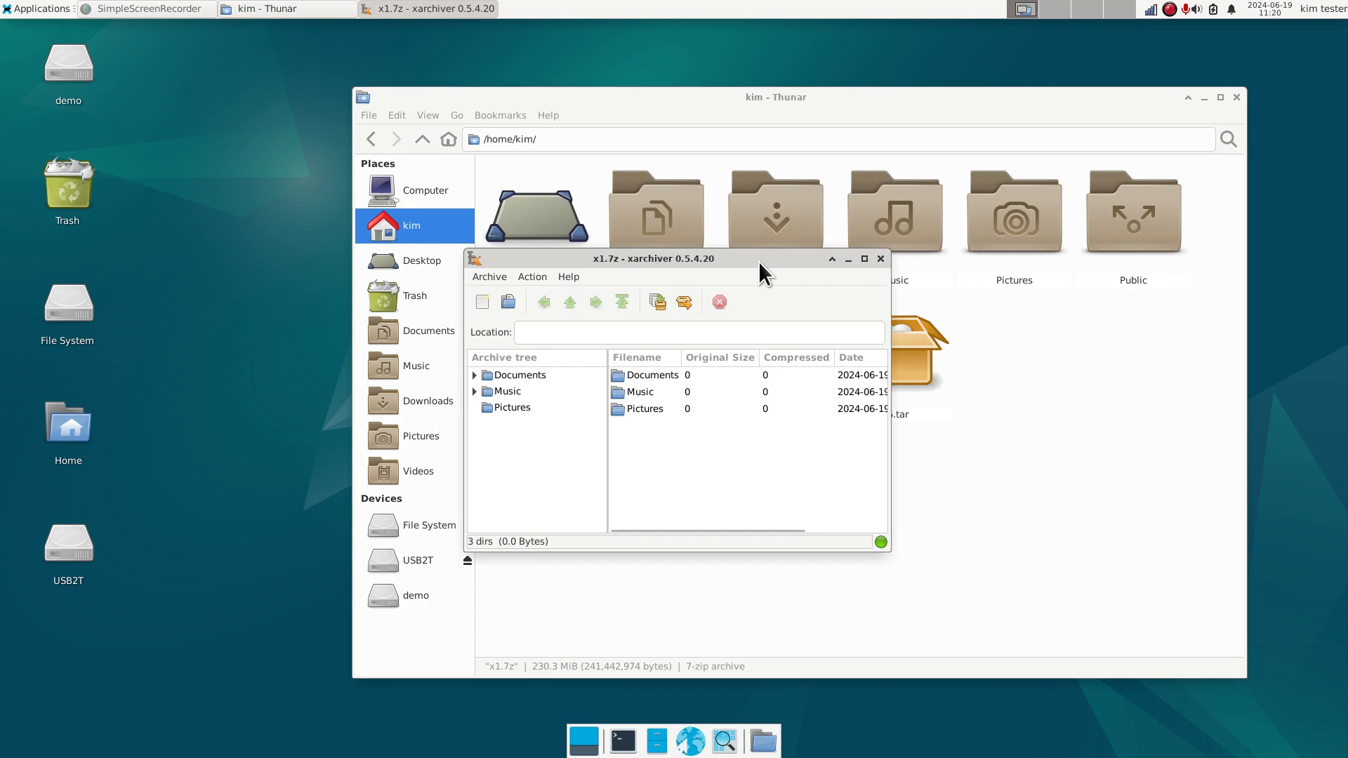
drag(758, 261, 660, 254)
double_click(916, 343)
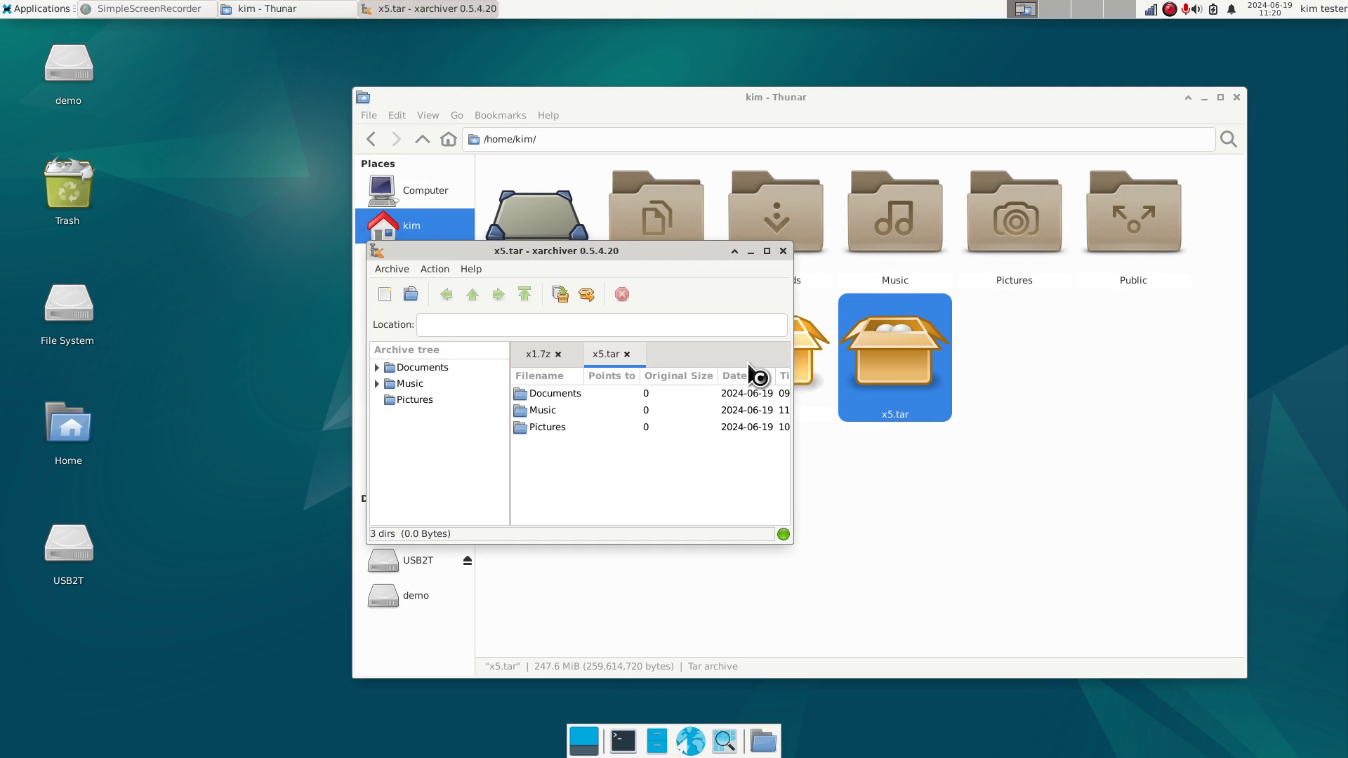
click(552, 356)
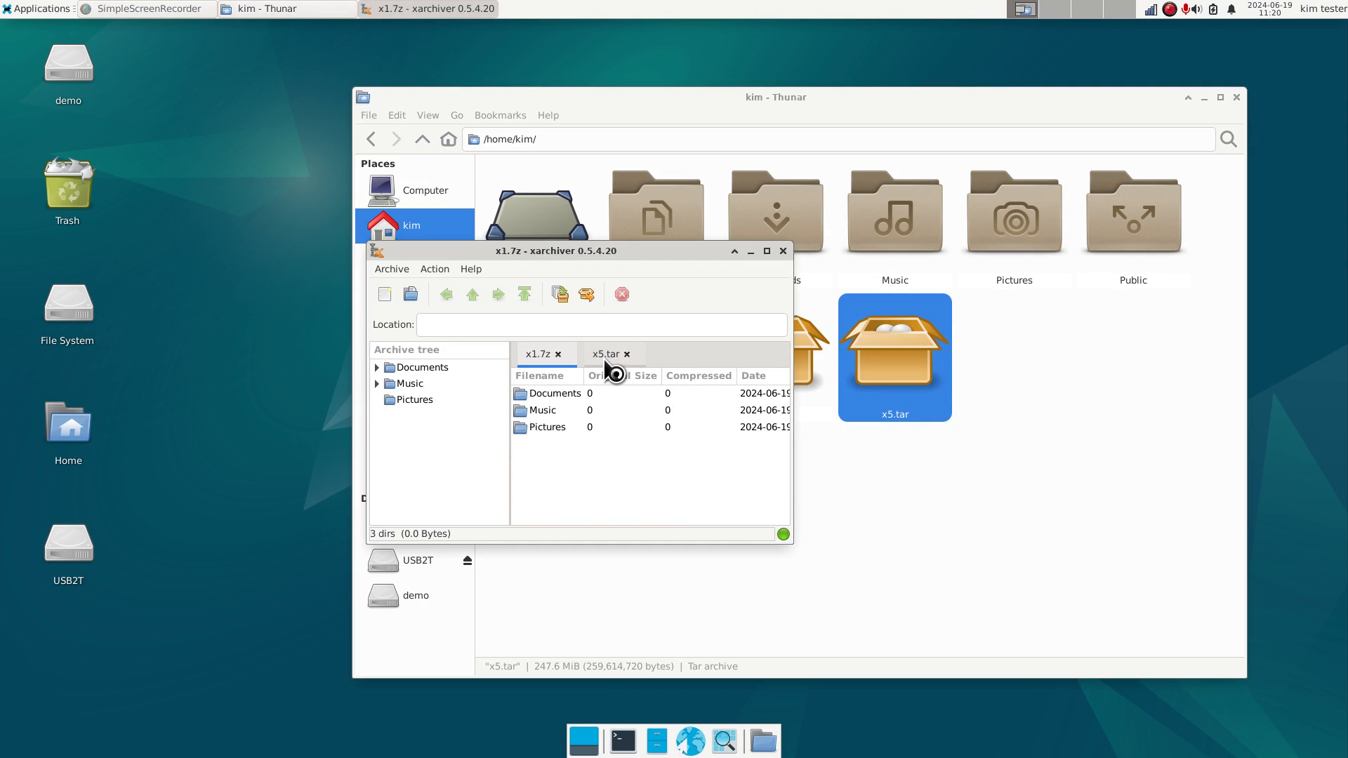
click(605, 358)
click(547, 360)
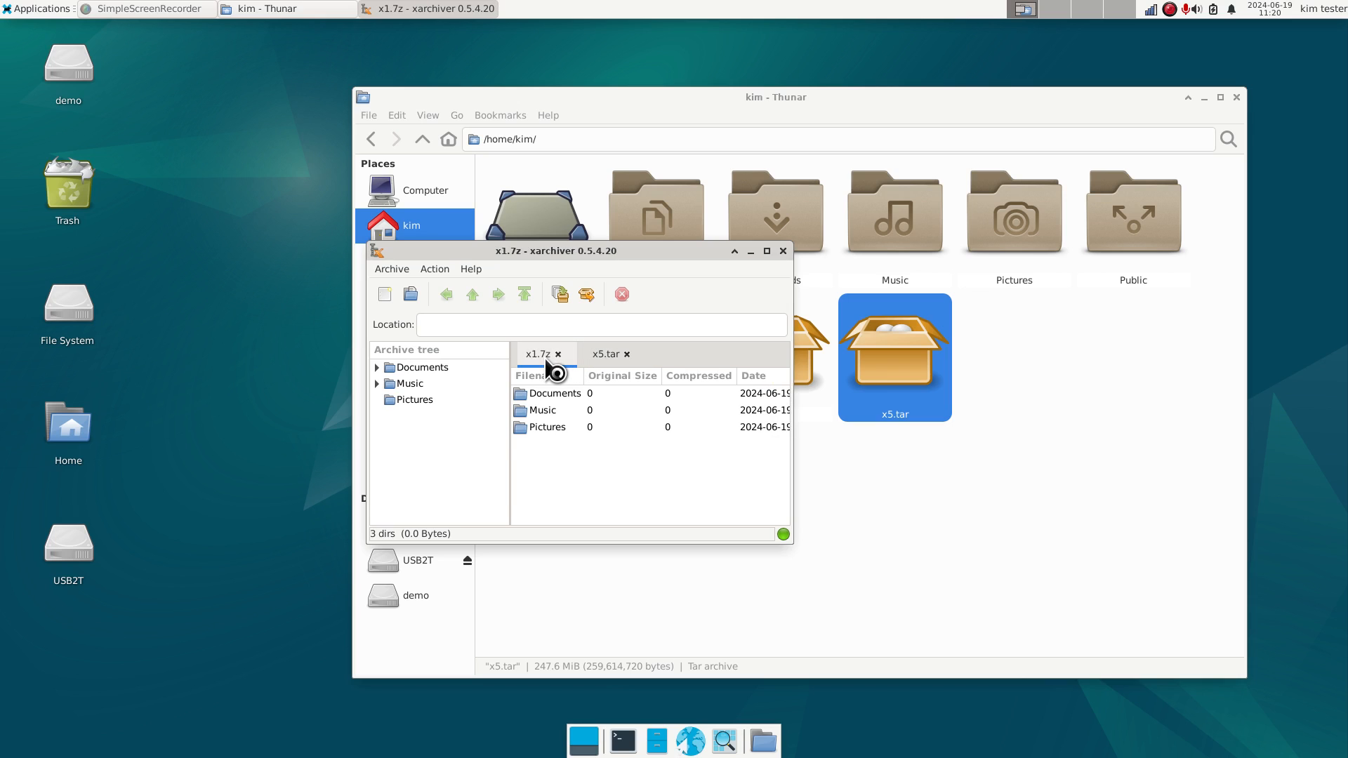
click(608, 360)
click(551, 359)
click(594, 354)
click(545, 359)
click(601, 353)
click(783, 251)
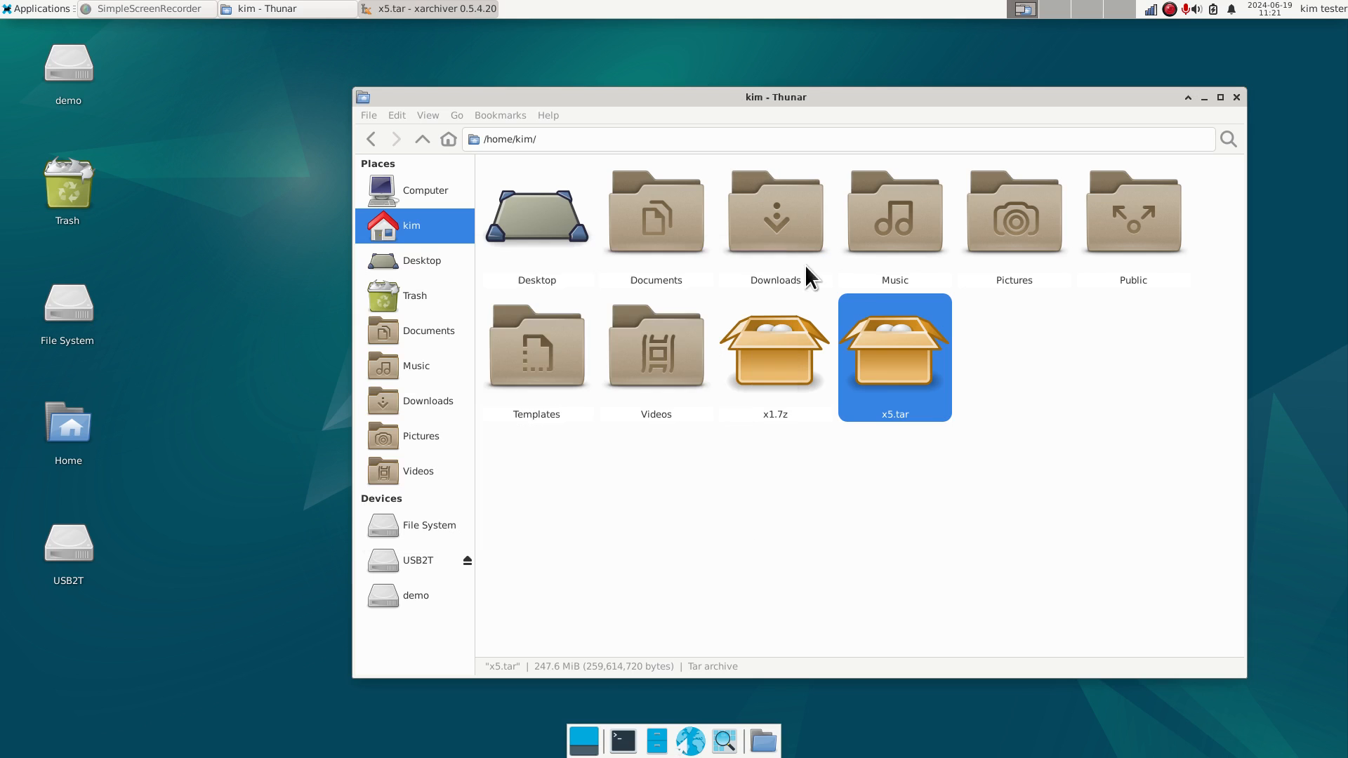
Open the properties of x5.tar to read its size, and move the properties window clear of the archive icons
right_click(903, 347)
click(951, 574)
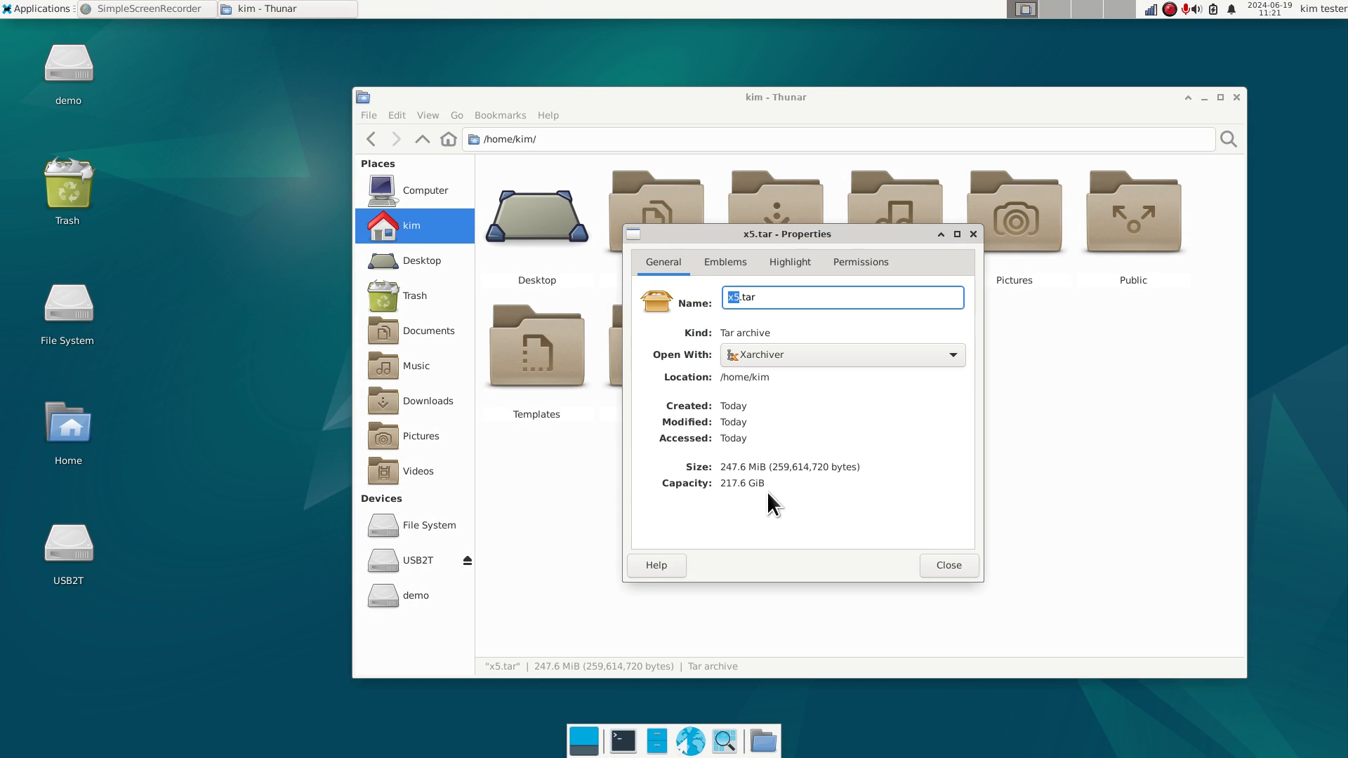
drag(762, 236, 1068, 225)
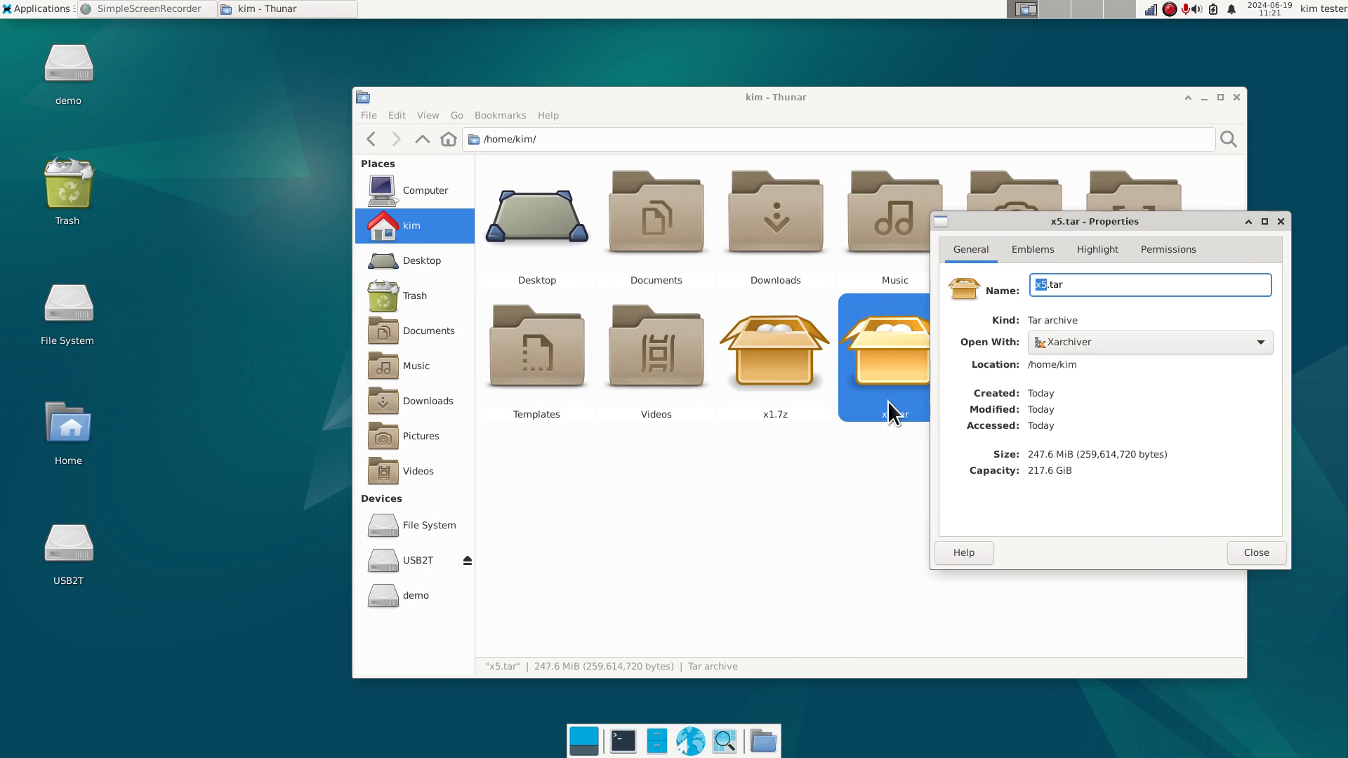
Open the properties of x1.7z beside those of x5.tar, compare the two archive sizes, and close both properties windows
right_click(764, 351)
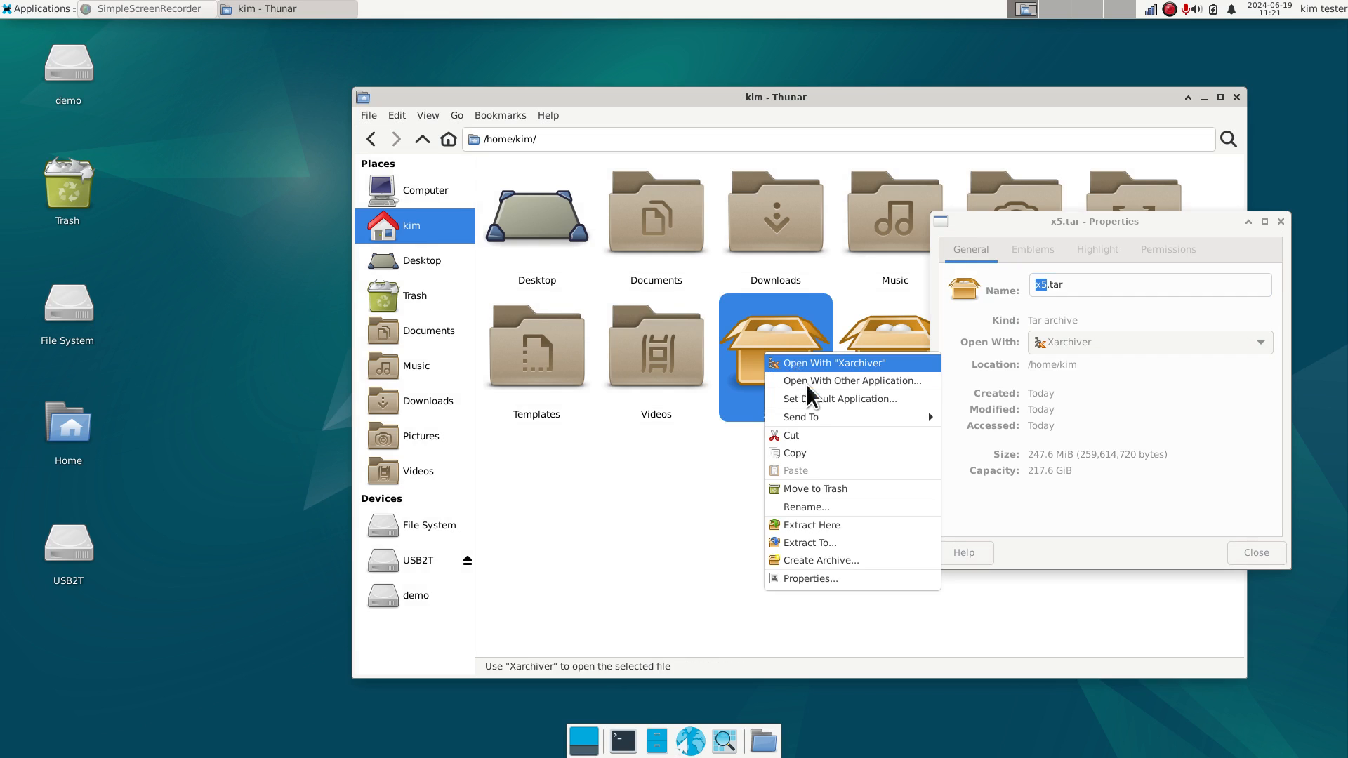
click(828, 575)
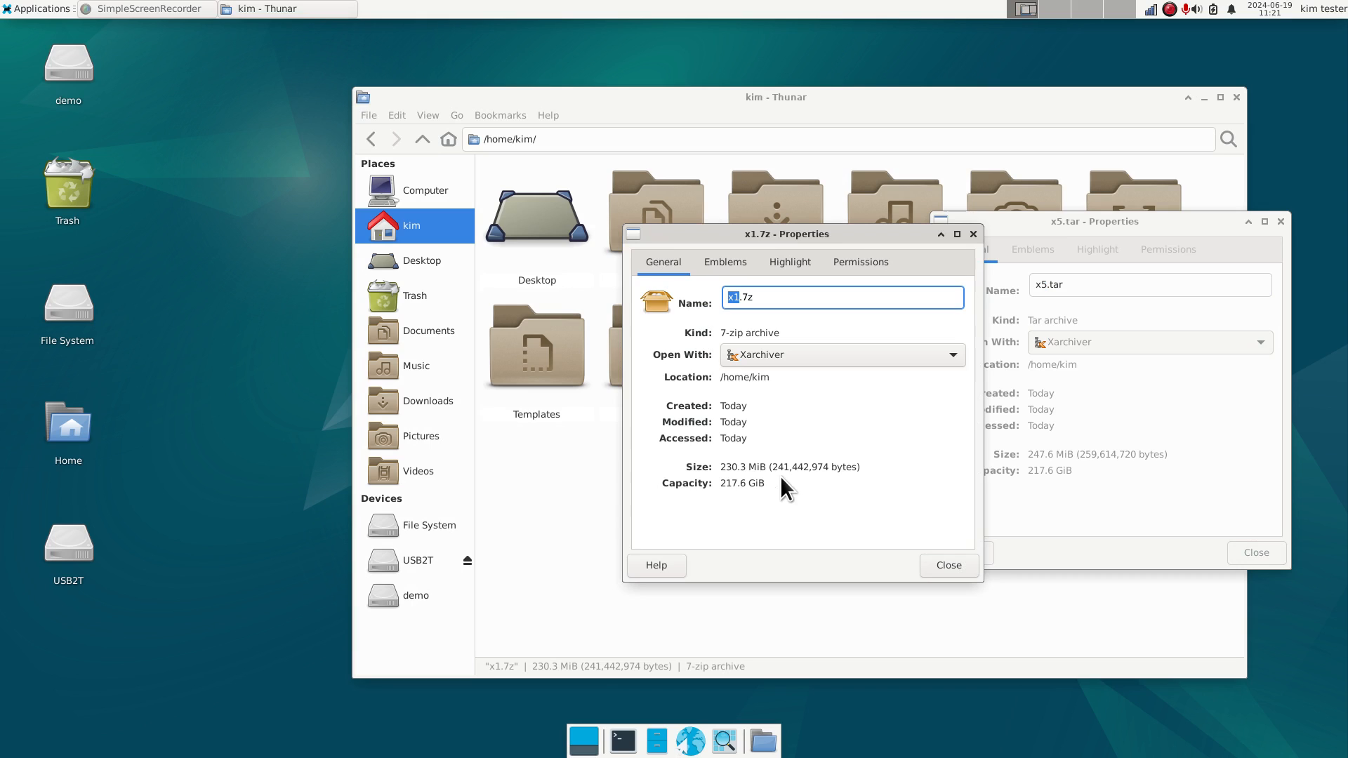
drag(875, 242, 672, 294)
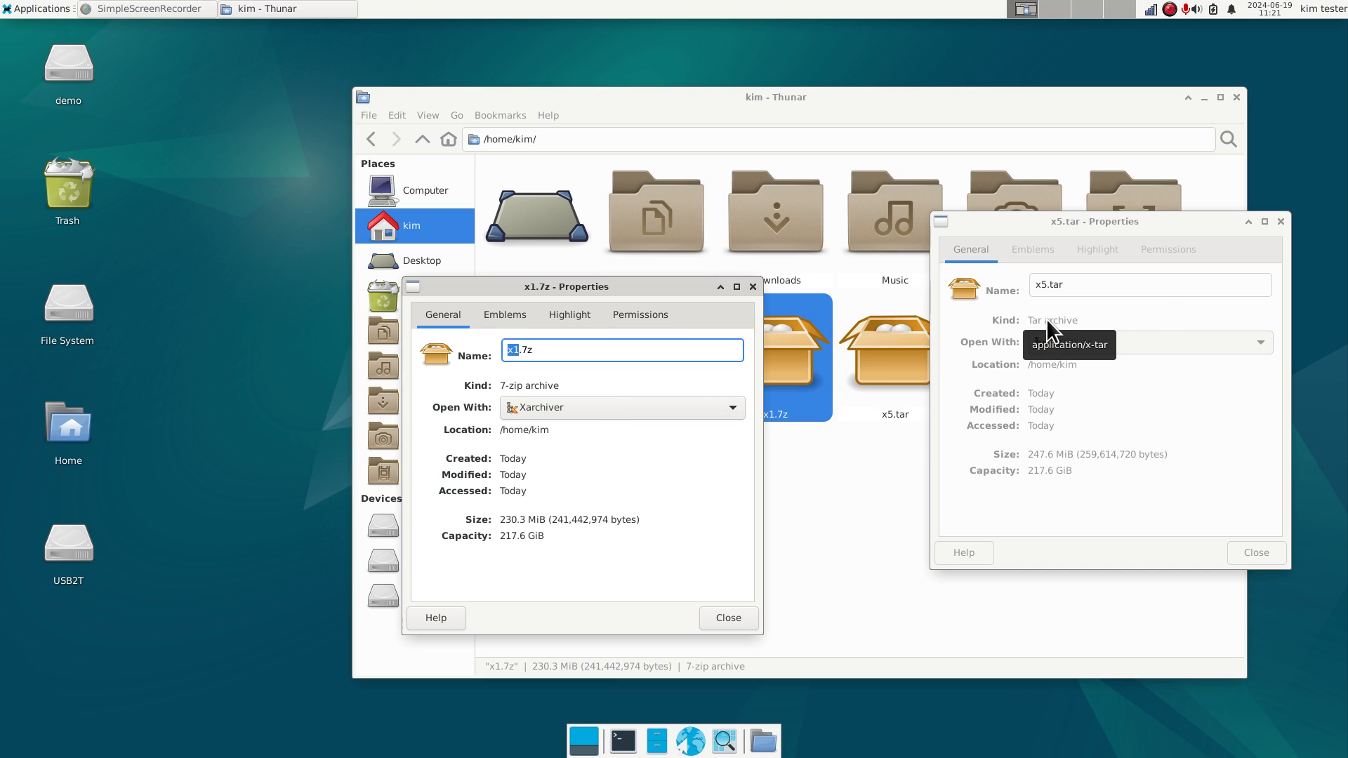
click(753, 286)
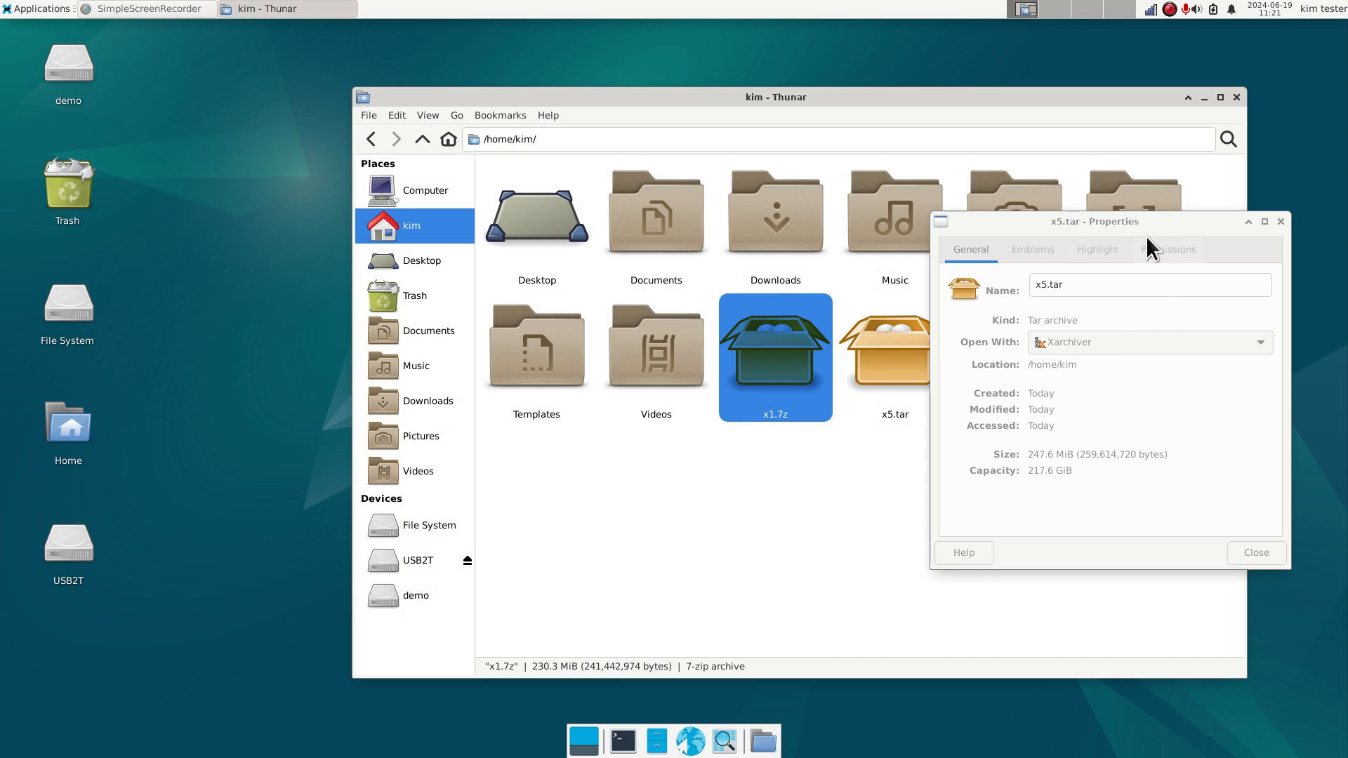
drag(1224, 226, 943, 253)
click(1000, 248)
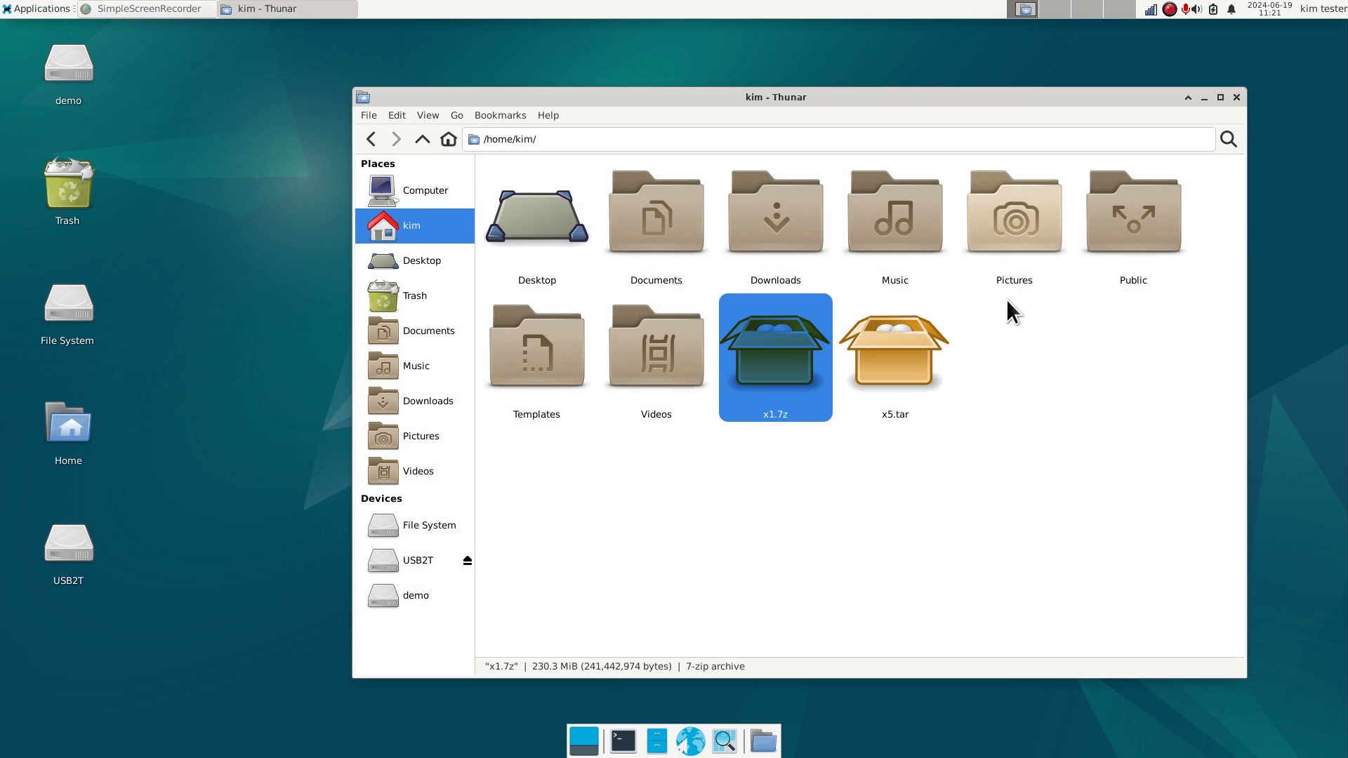
click(1002, 484)
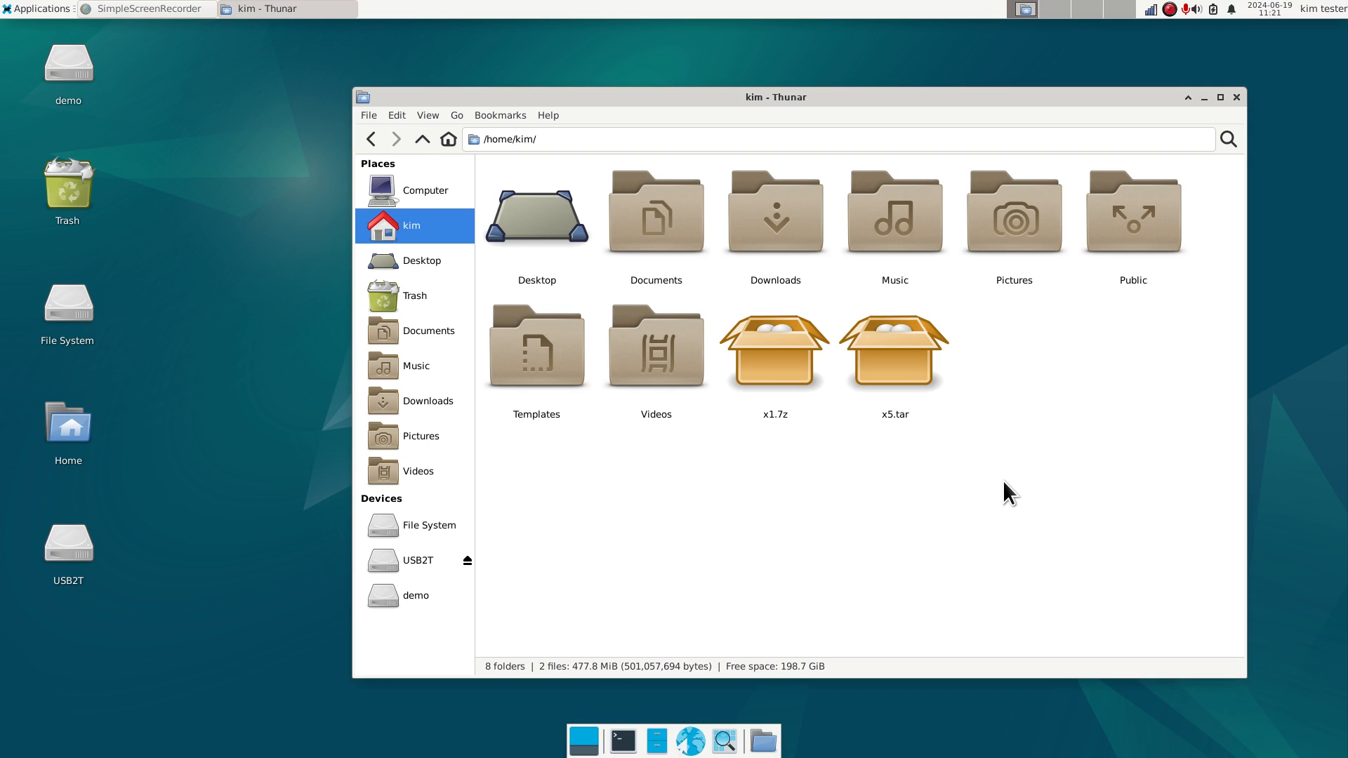
Move the x1.7z and x5.tar archives from the home folder to the trash
click(901, 361)
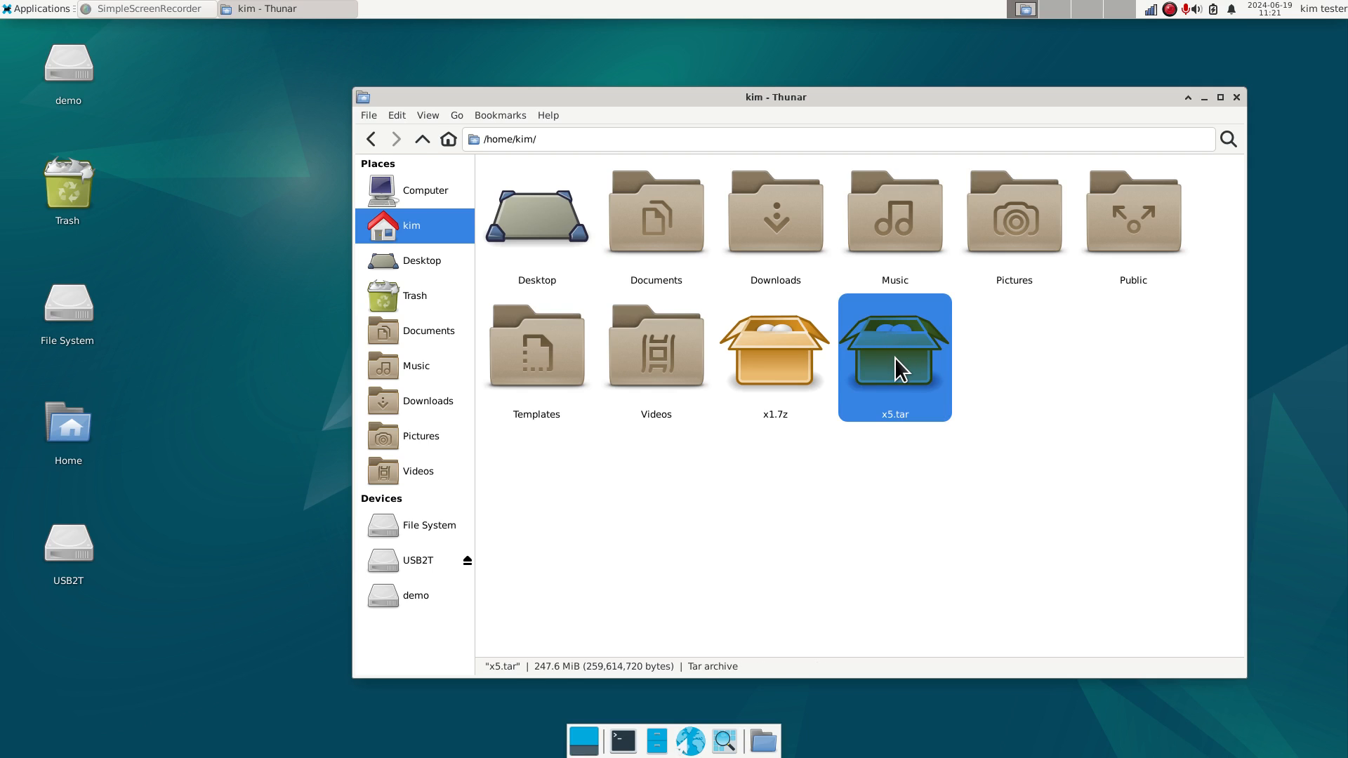
click(1137, 438)
drag(1011, 336, 753, 415)
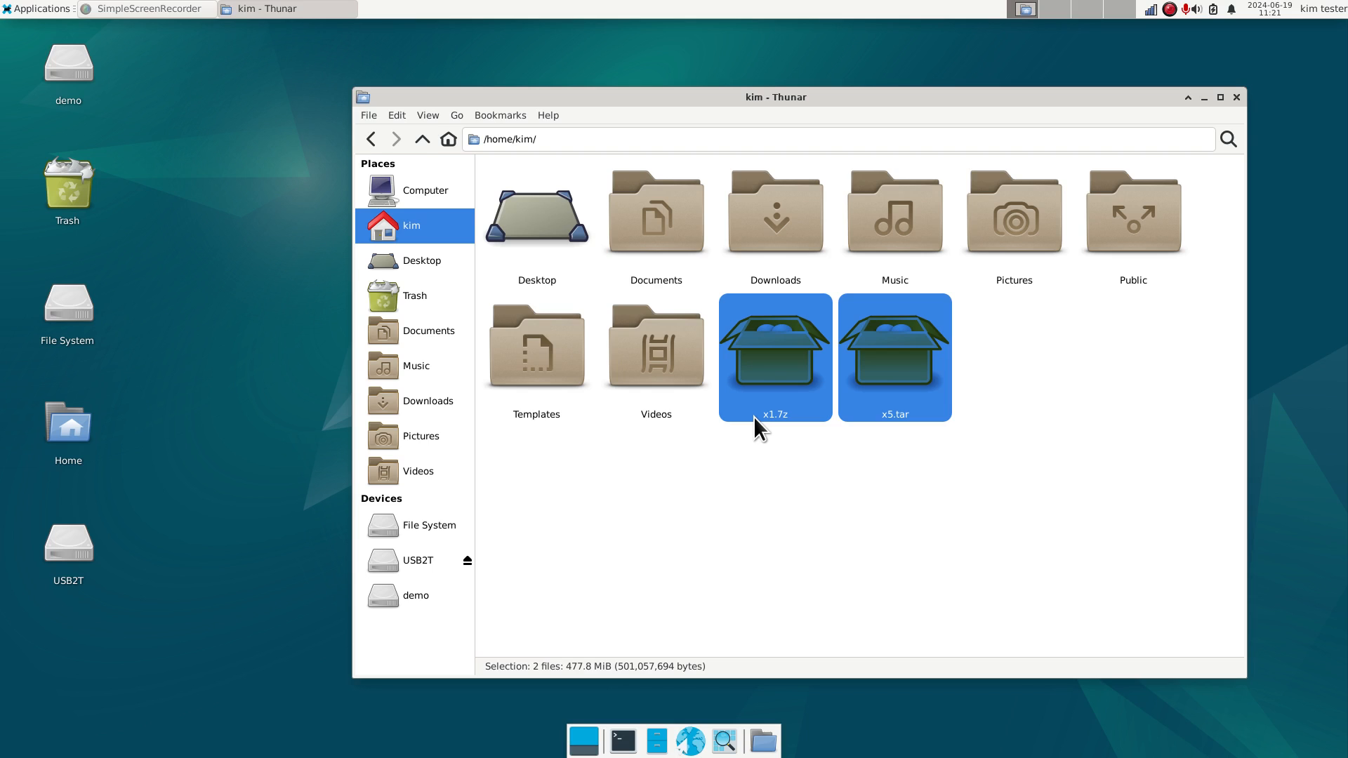
key(Delete)
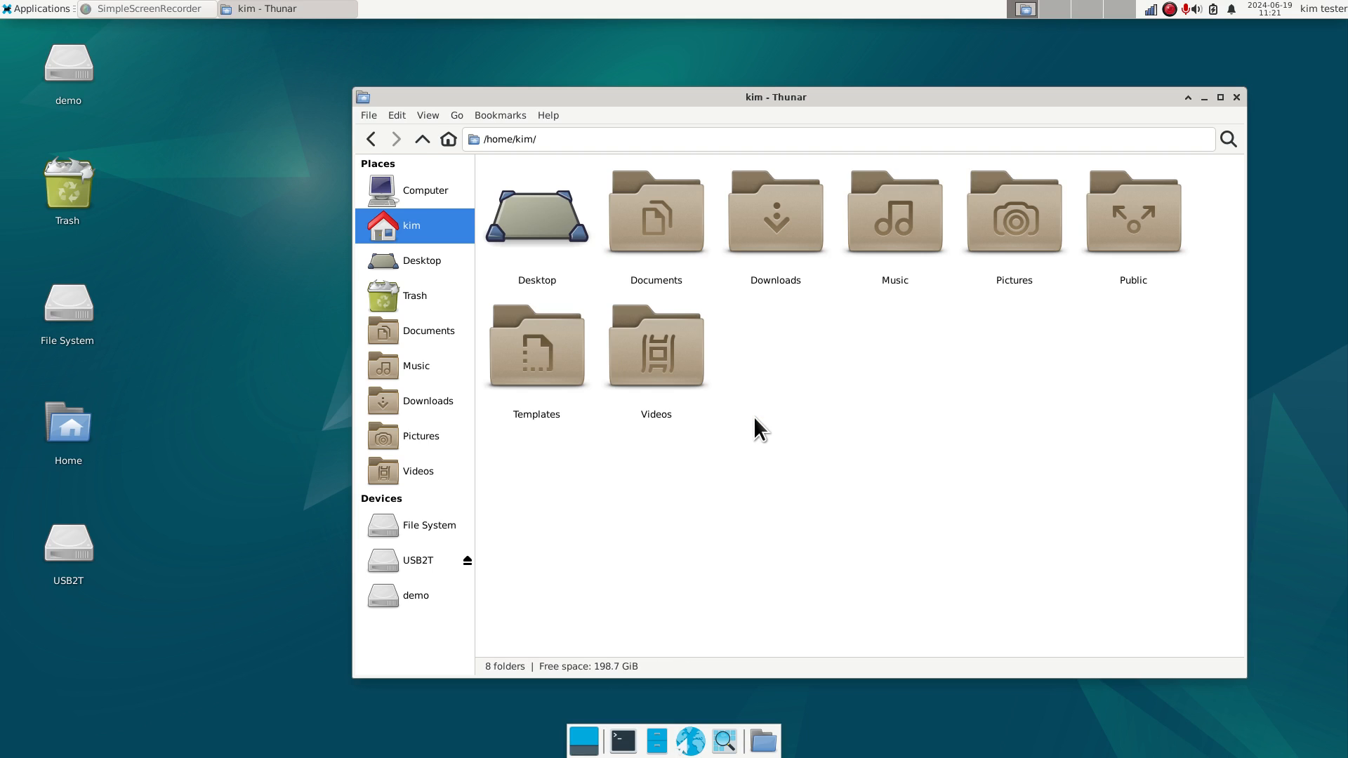
Create a tar archive named Backup-6-19-24tar in the home folder from all eight folders, from Desktop to Videos
key(ctrl+a)
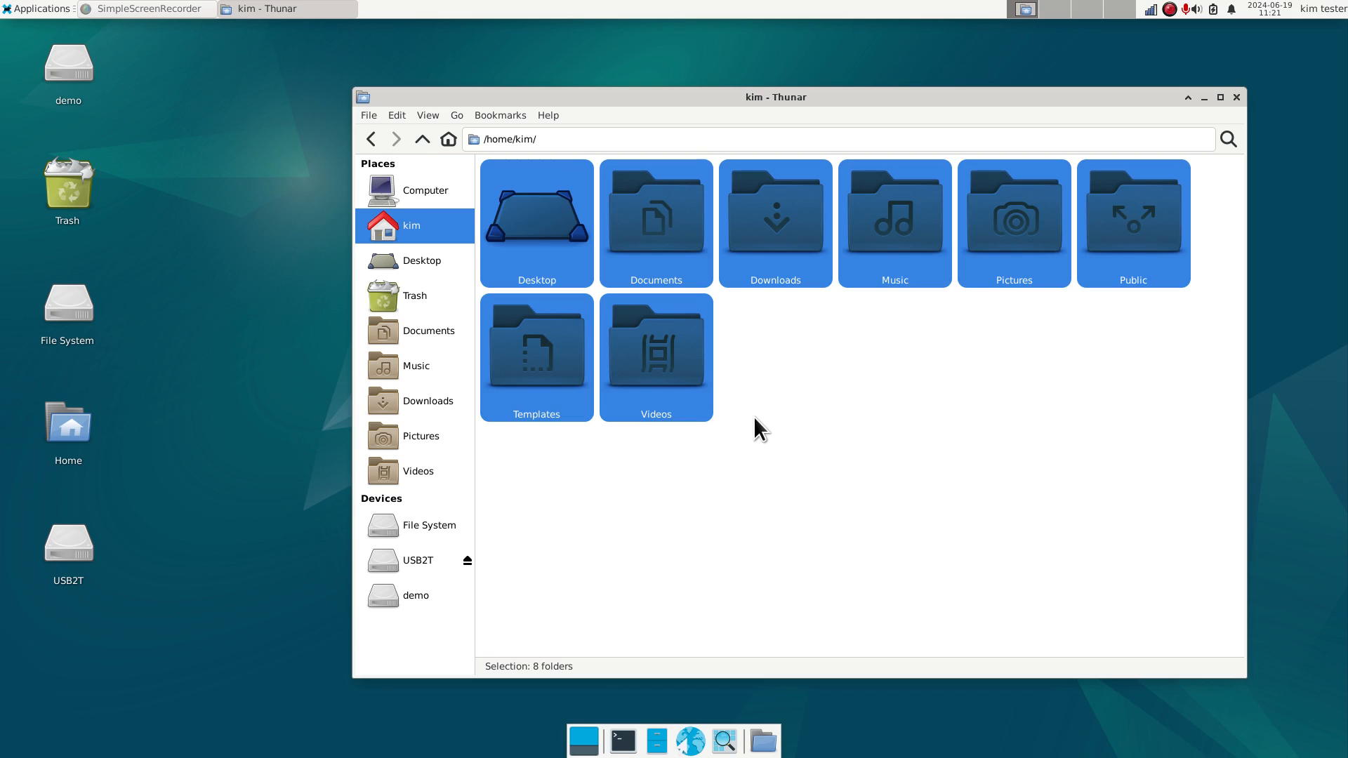
click(853, 468)
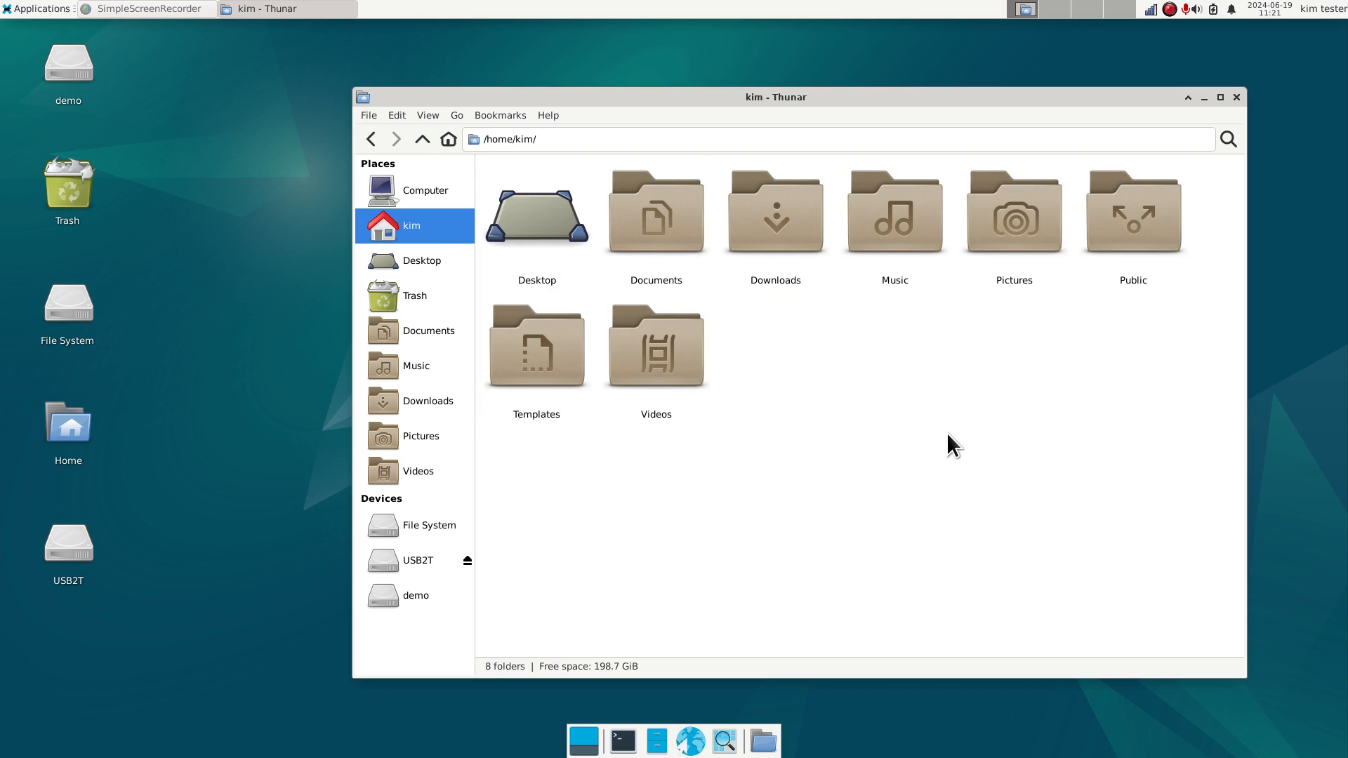
key(ctrl+minus)
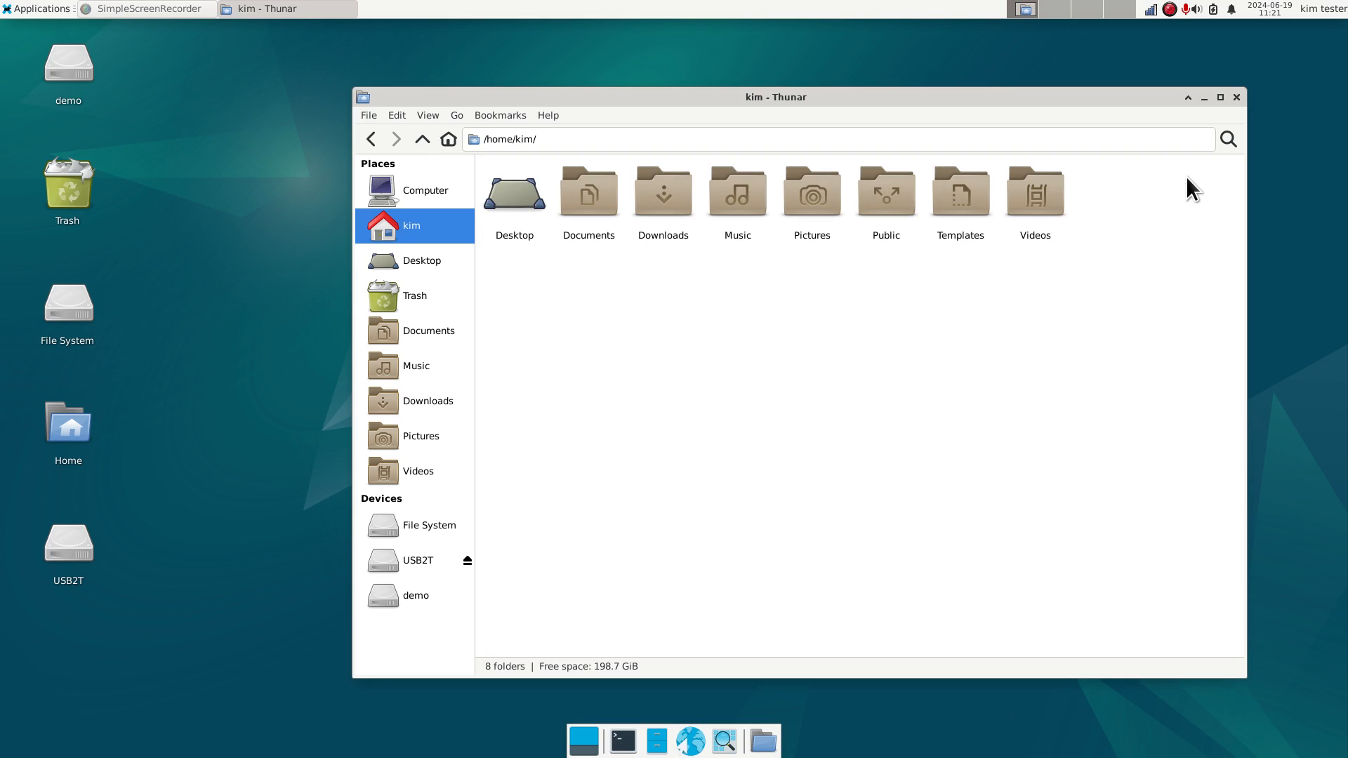
drag(1186, 179, 520, 222)
right_click(660, 187)
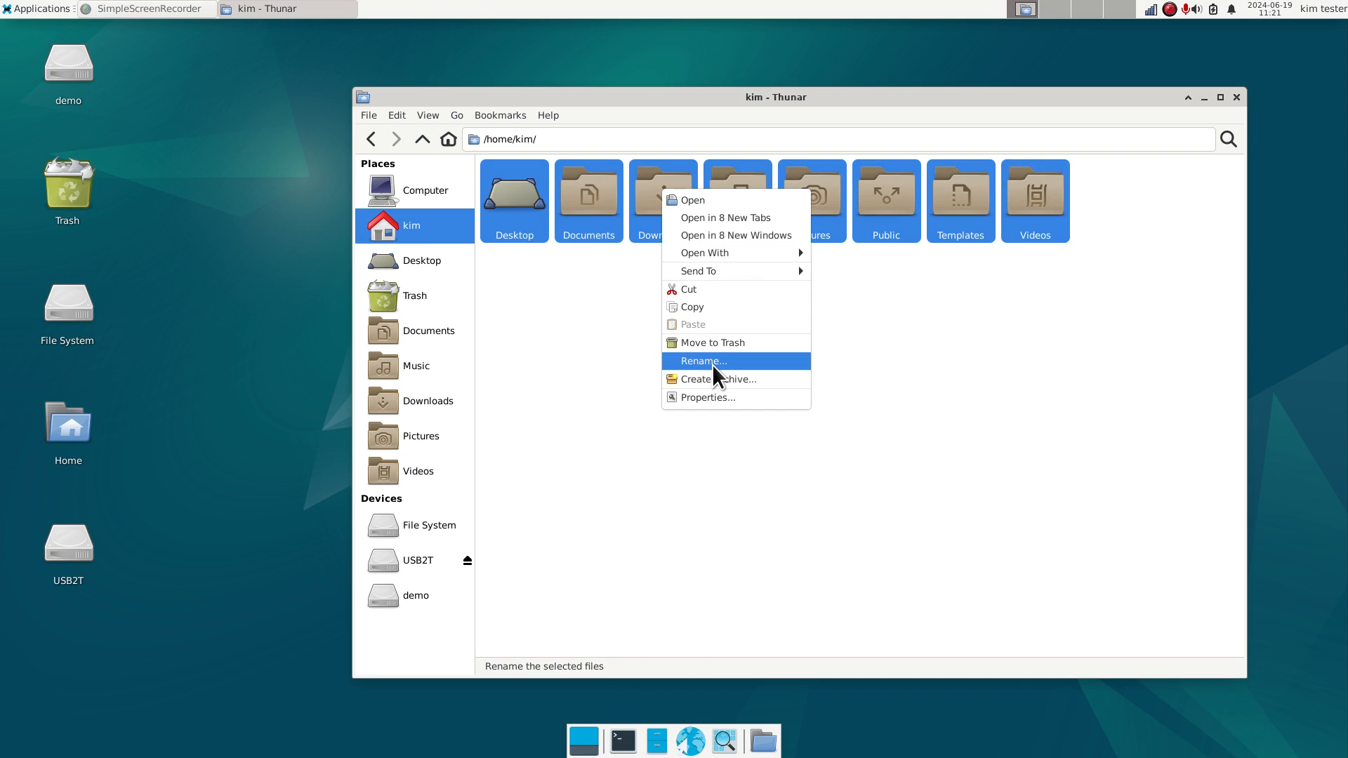
click(721, 381)
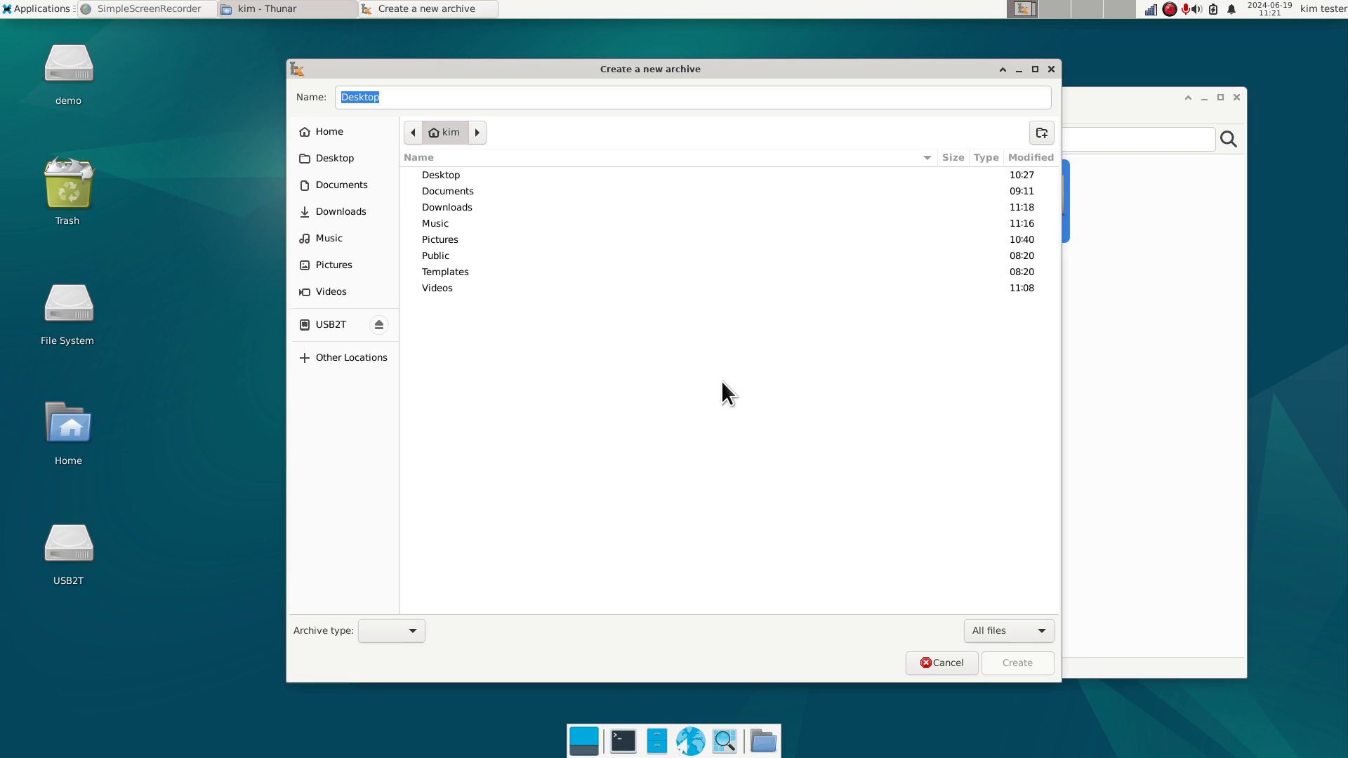
click(402, 635)
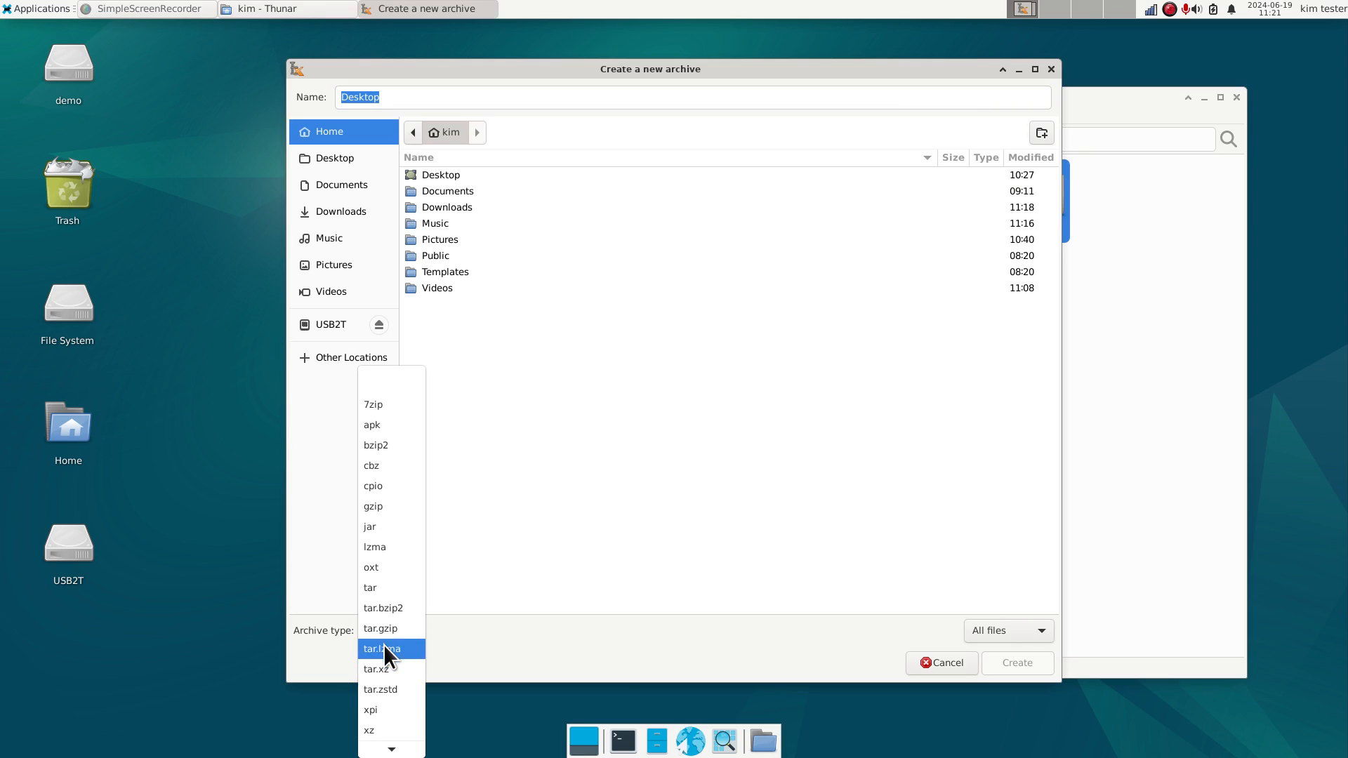
click(378, 591)
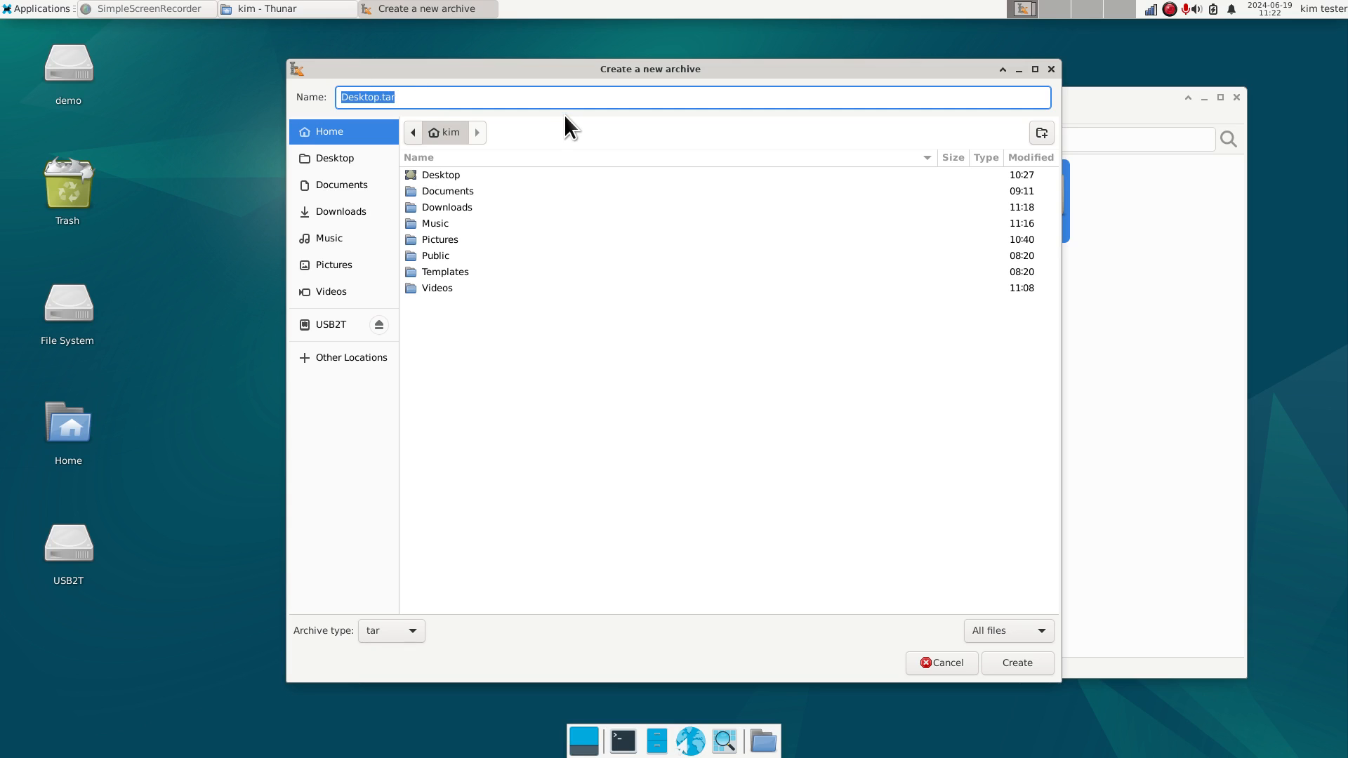
text(Backup-6-19-24tar)
click(1013, 664)
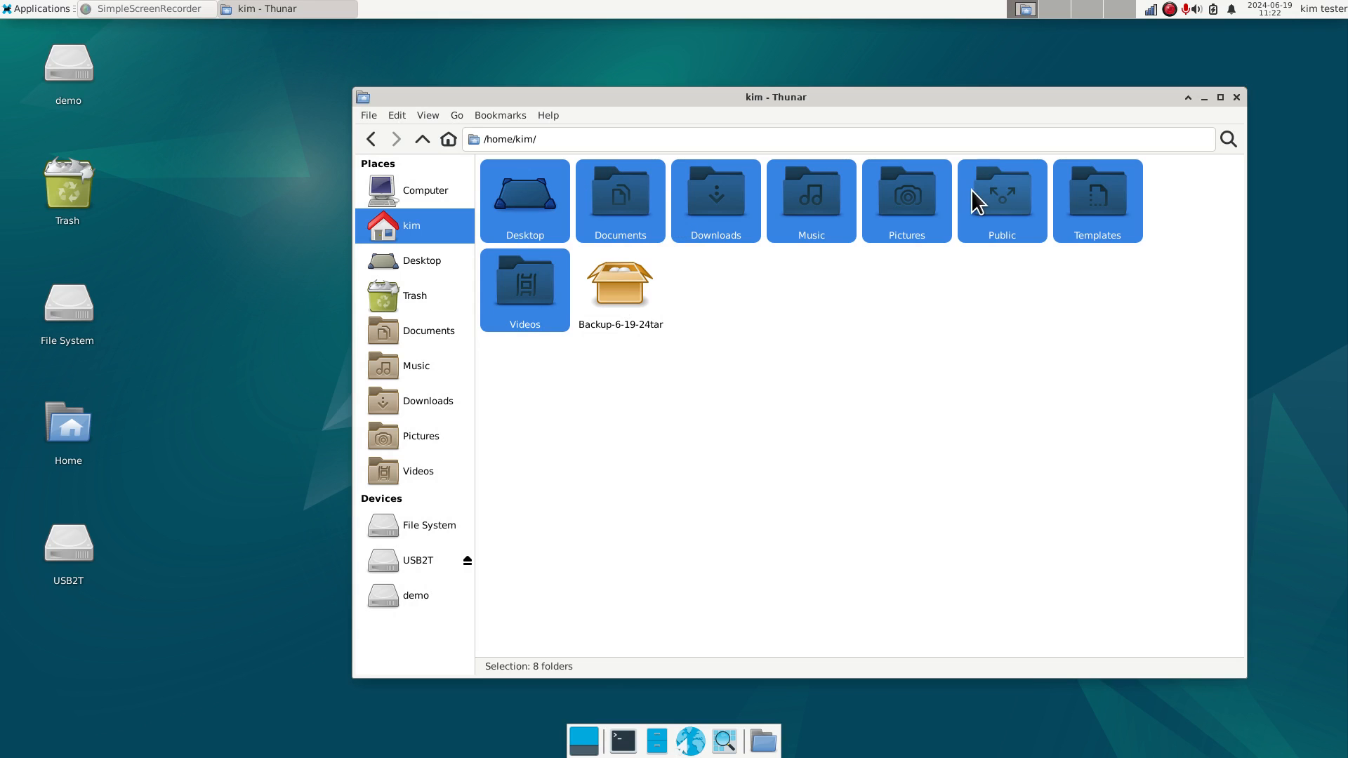
Create a 7zip archive named Backup-6-19-247z in the home folder from the same eight folders, keeping the progress window clear of the archive icons
right_click(815, 194)
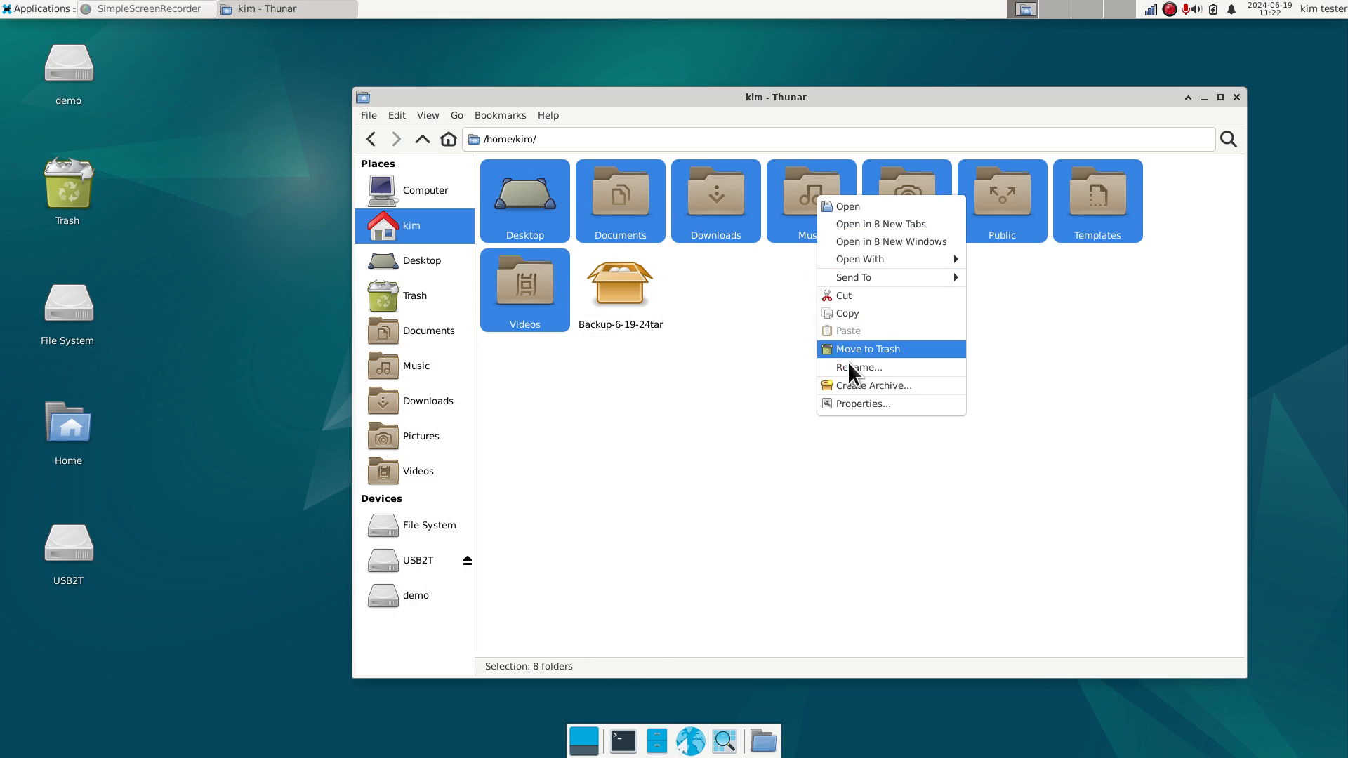
click(877, 383)
click(404, 625)
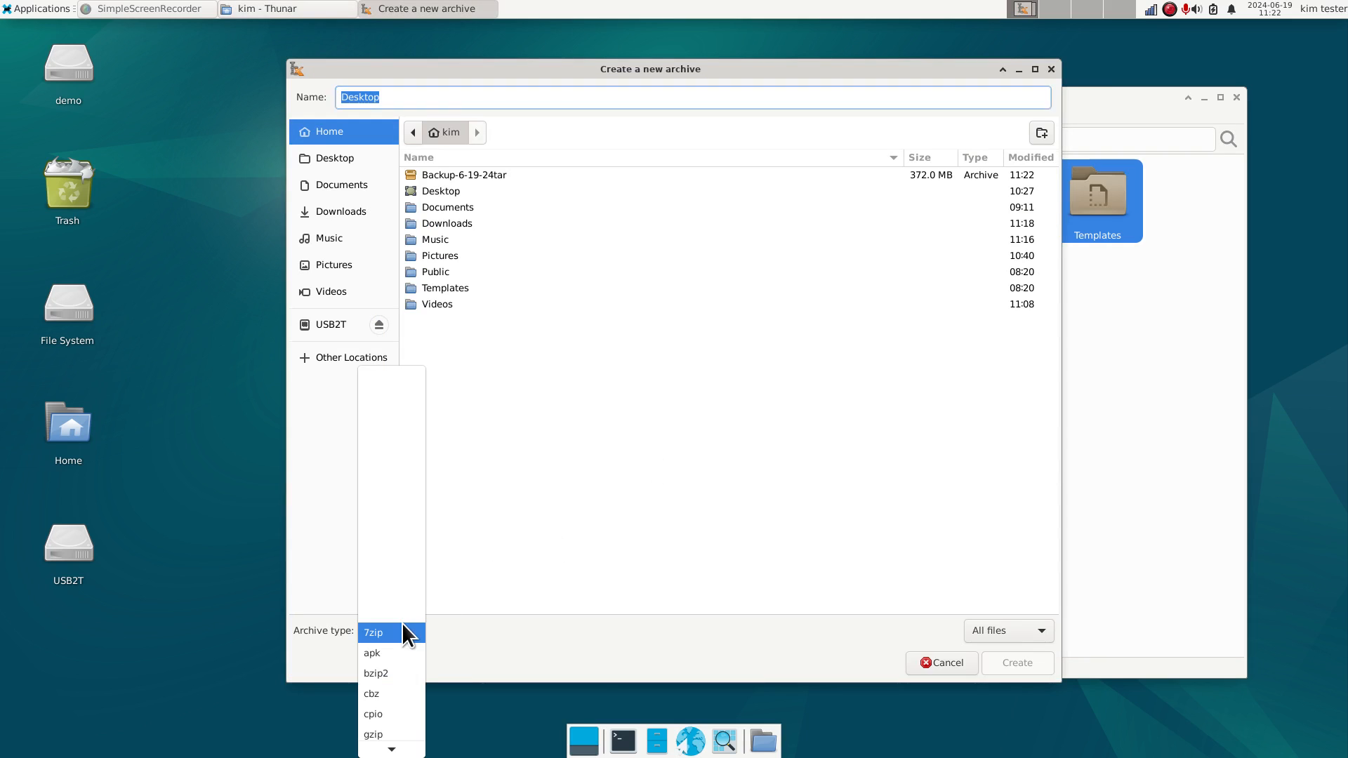
click(396, 631)
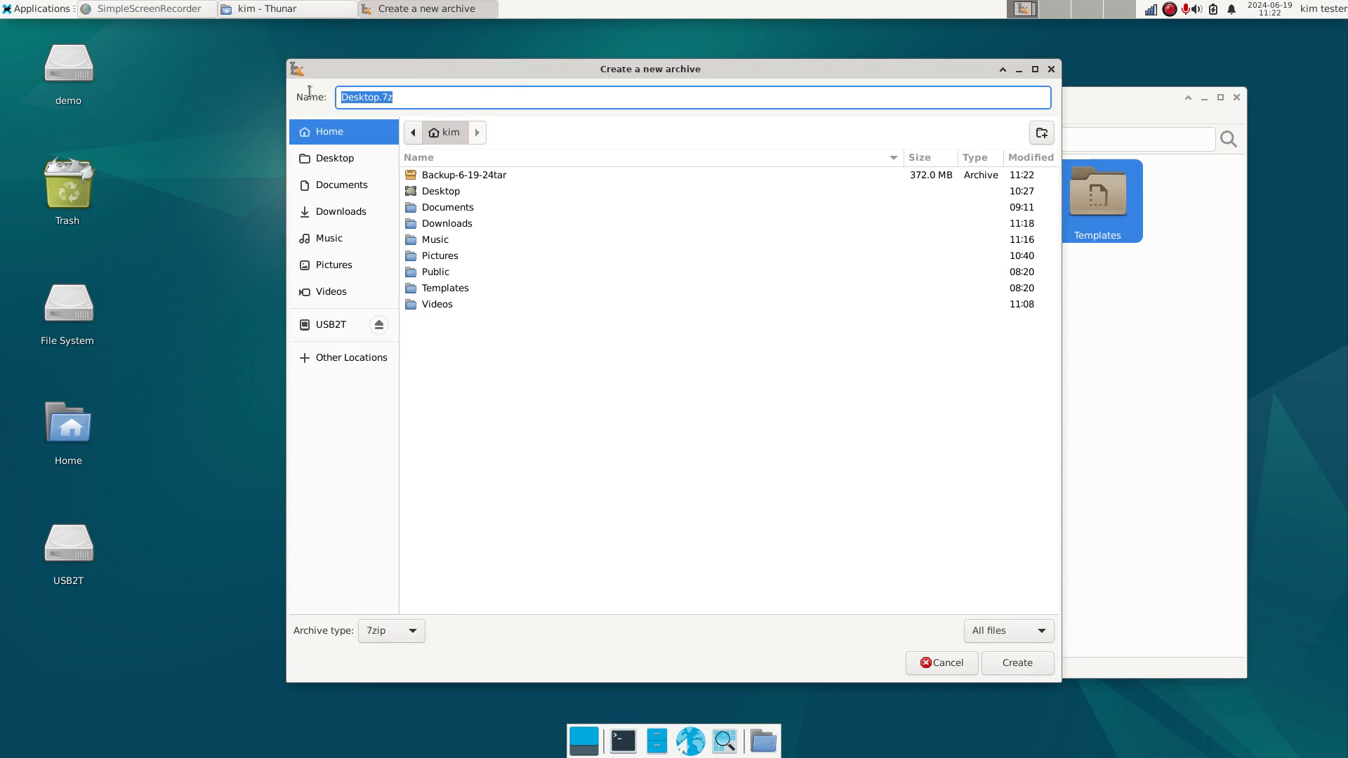
text(b)
click(441, 175)
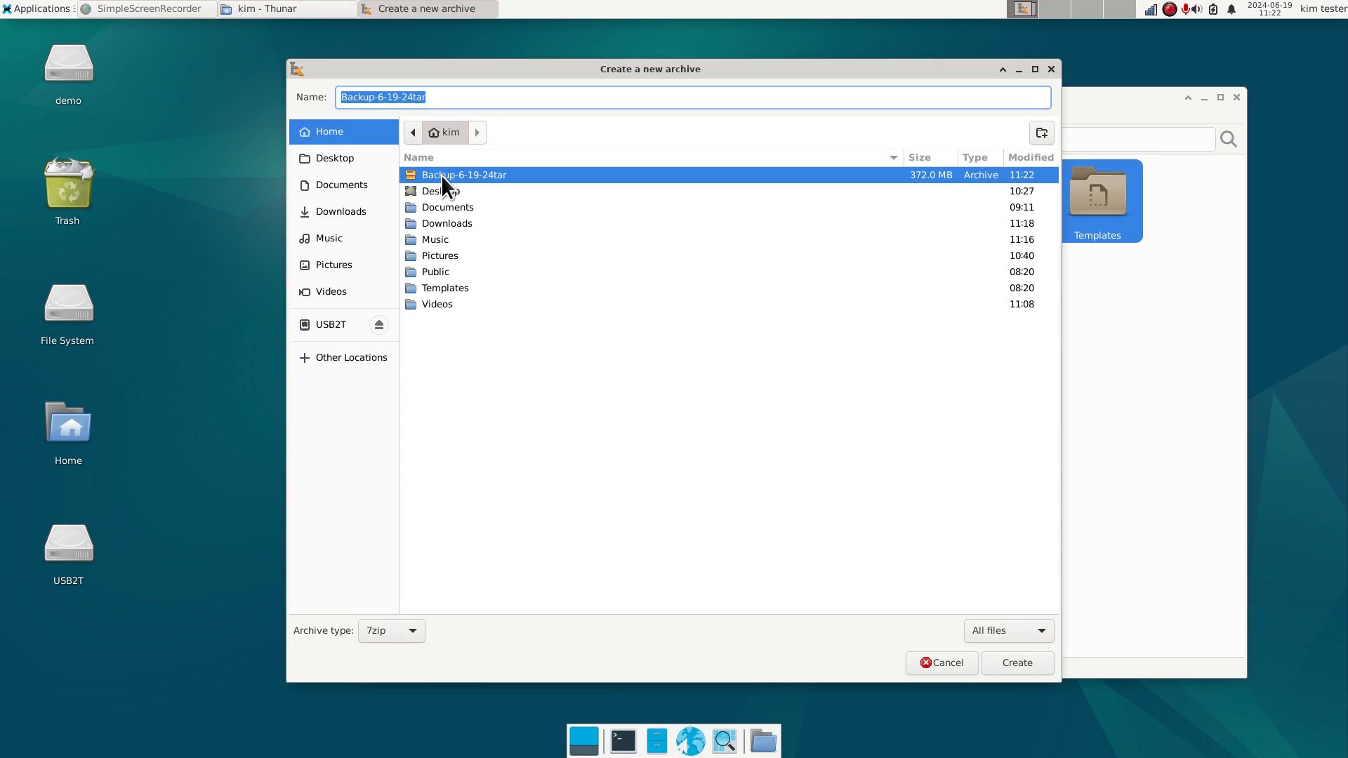
click(455, 90)
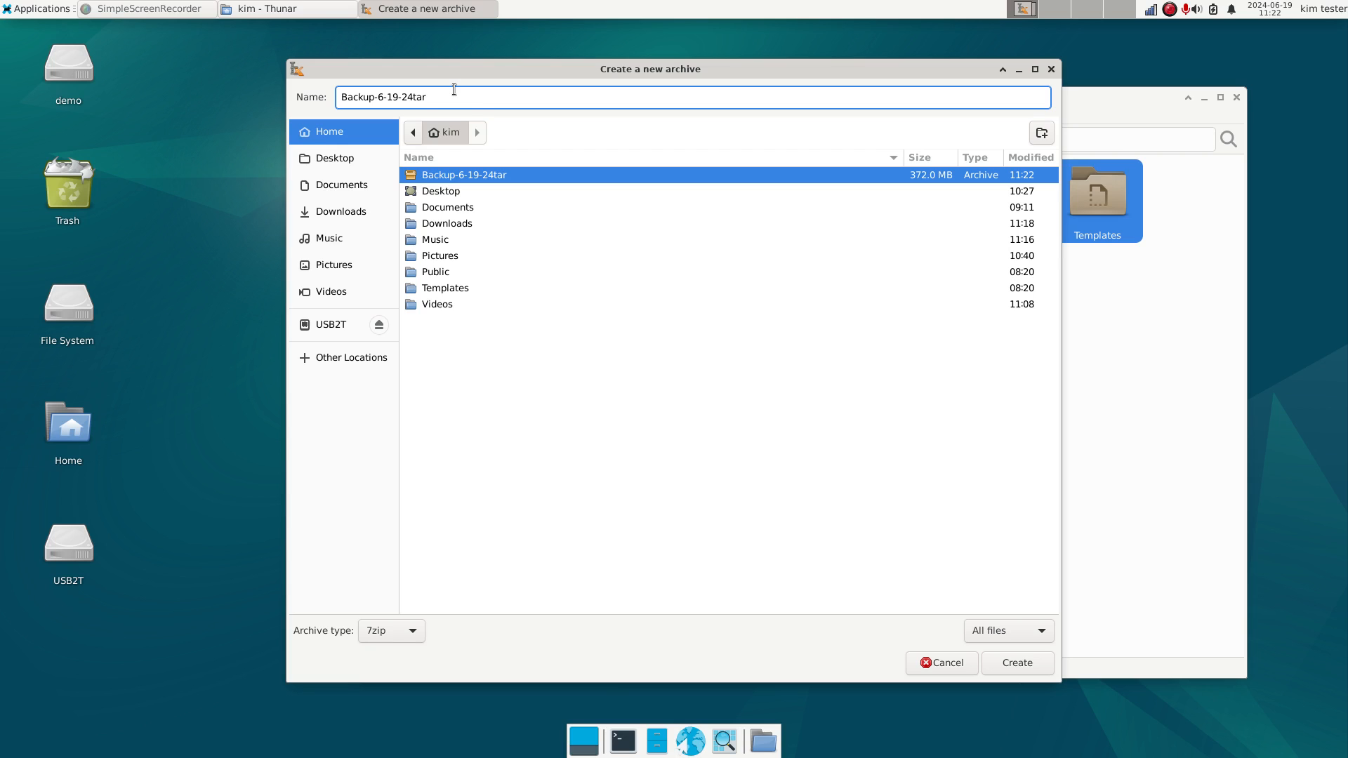
key(BackSpace)
key(BackSpace)
key(BackSpace)
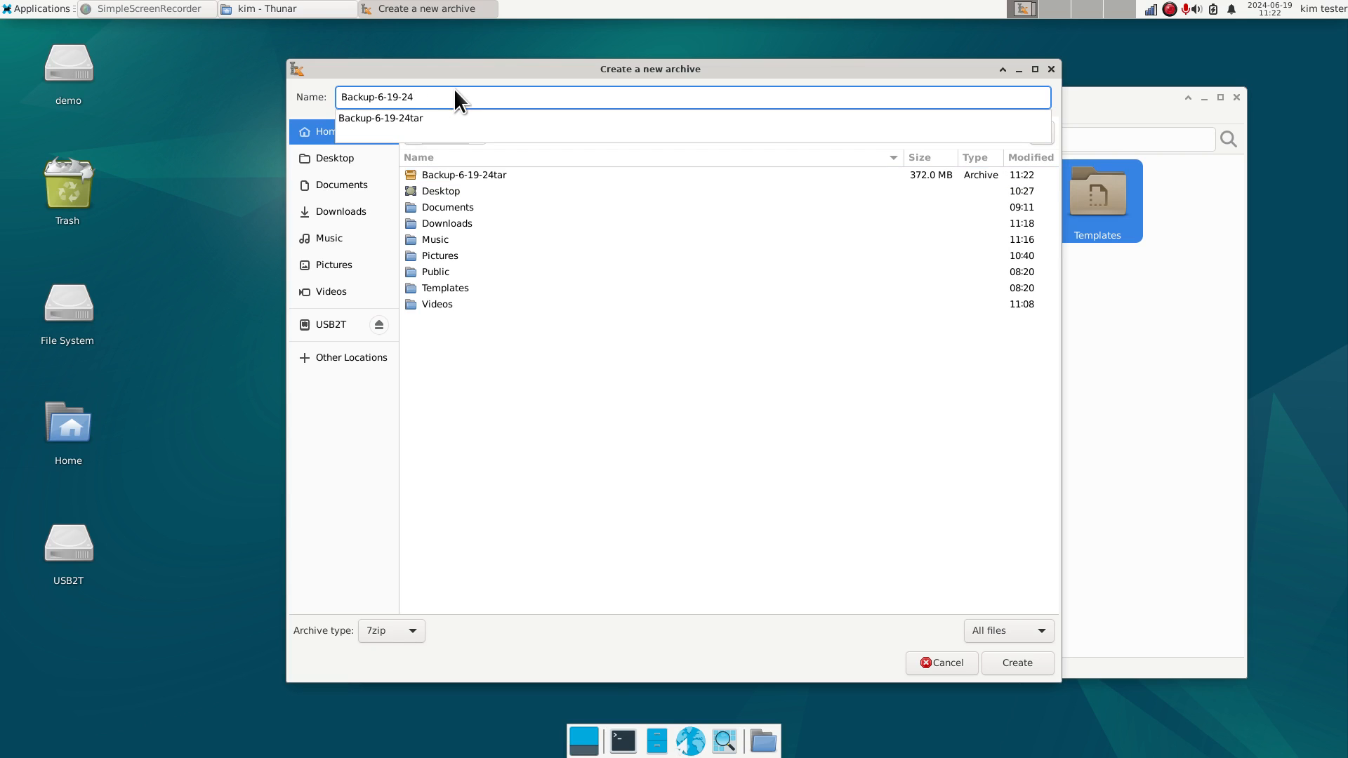
text(7z)
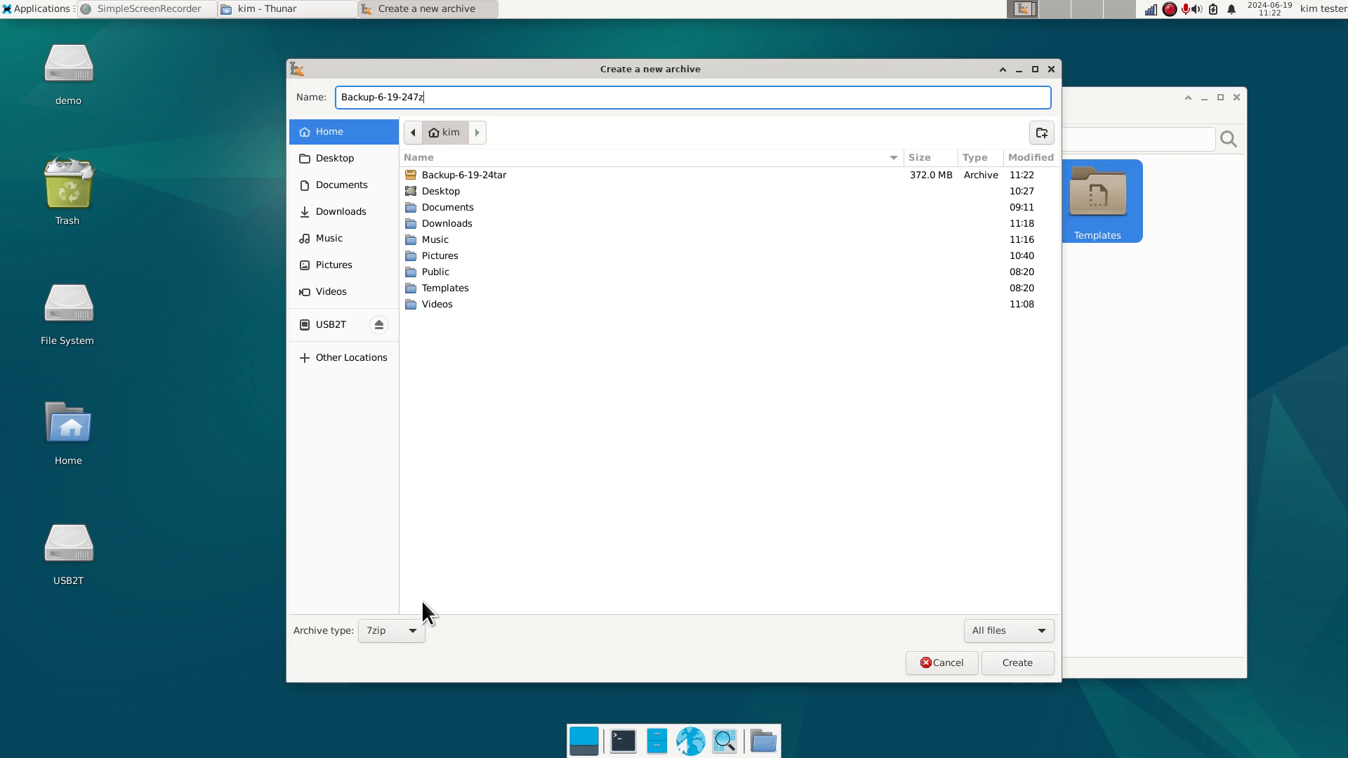
click(1012, 666)
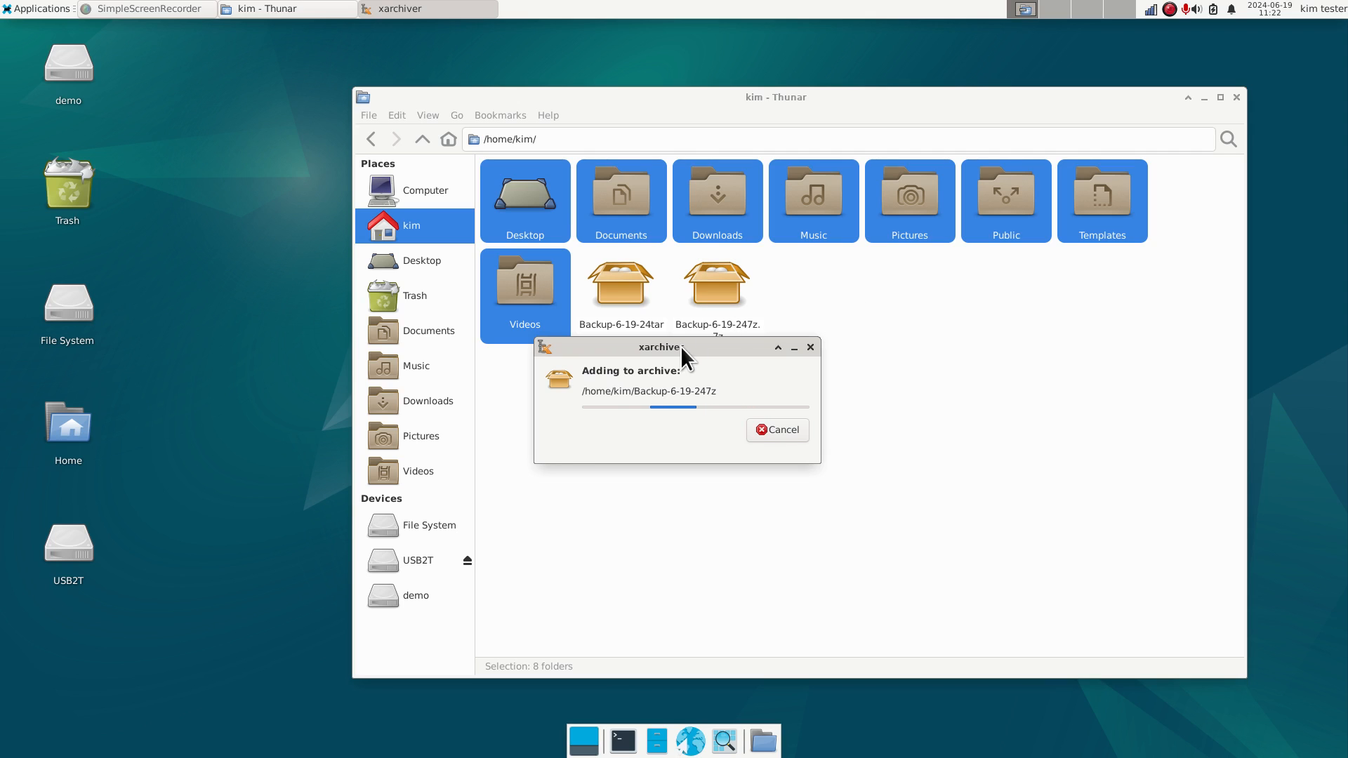
drag(681, 347, 1021, 313)
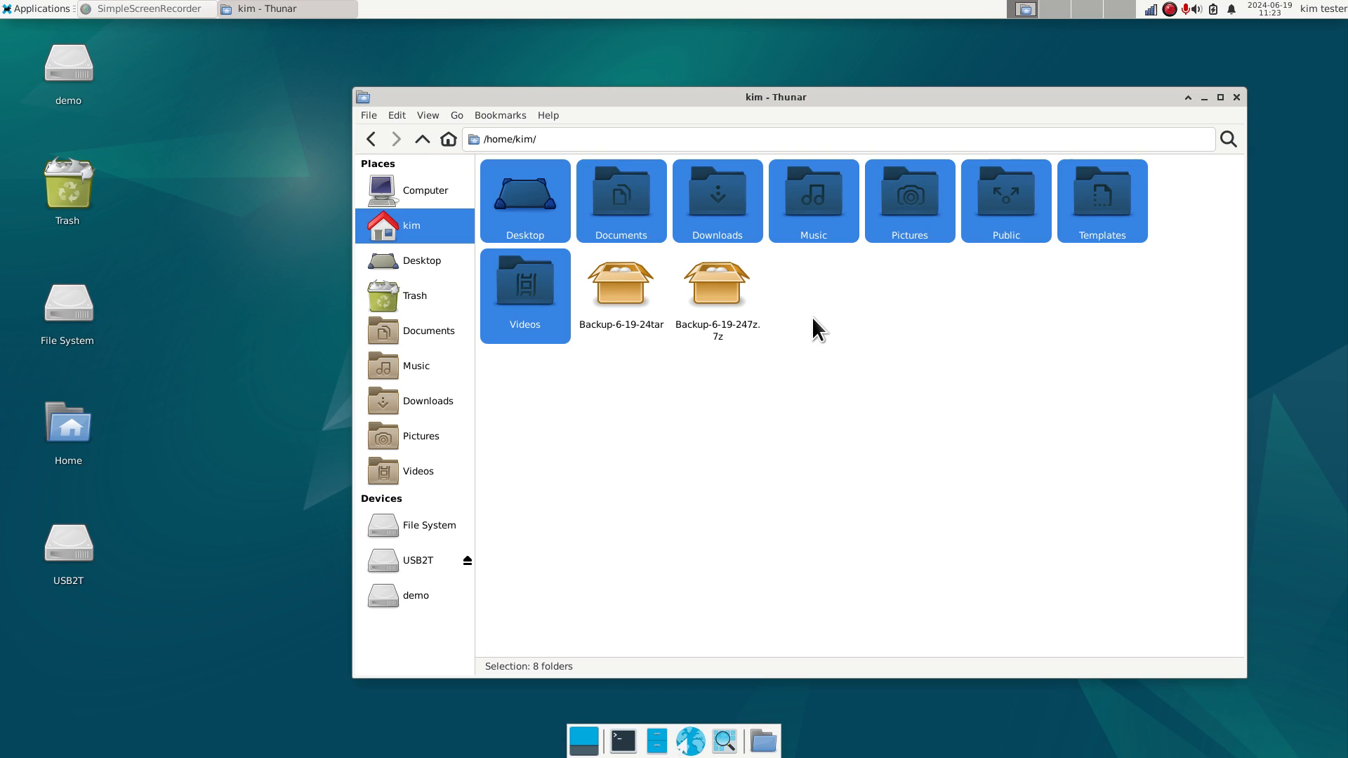
Open the properties of both backup archives side by side, compare the 7zip and tar sizes, and close both windows
right_click(723, 283)
click(798, 504)
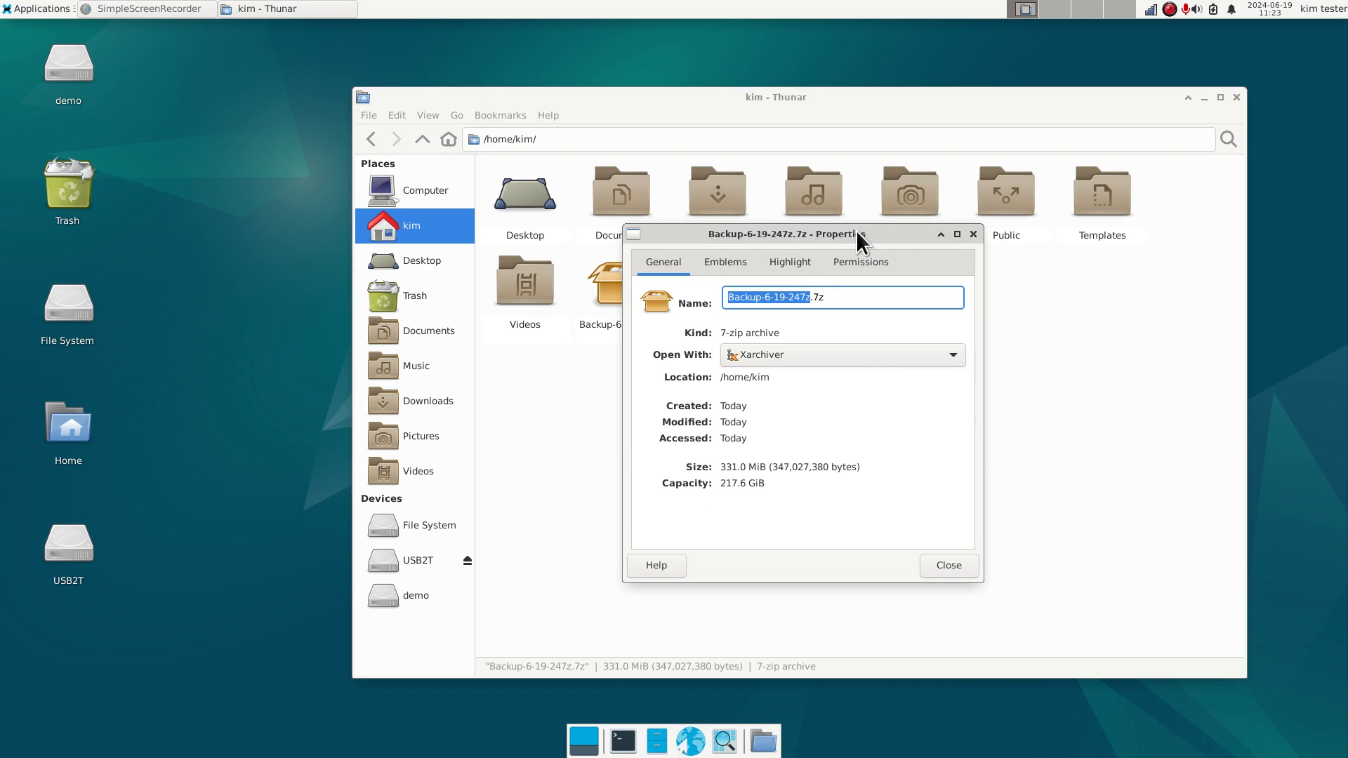
drag(857, 232, 1050, 222)
right_click(630, 280)
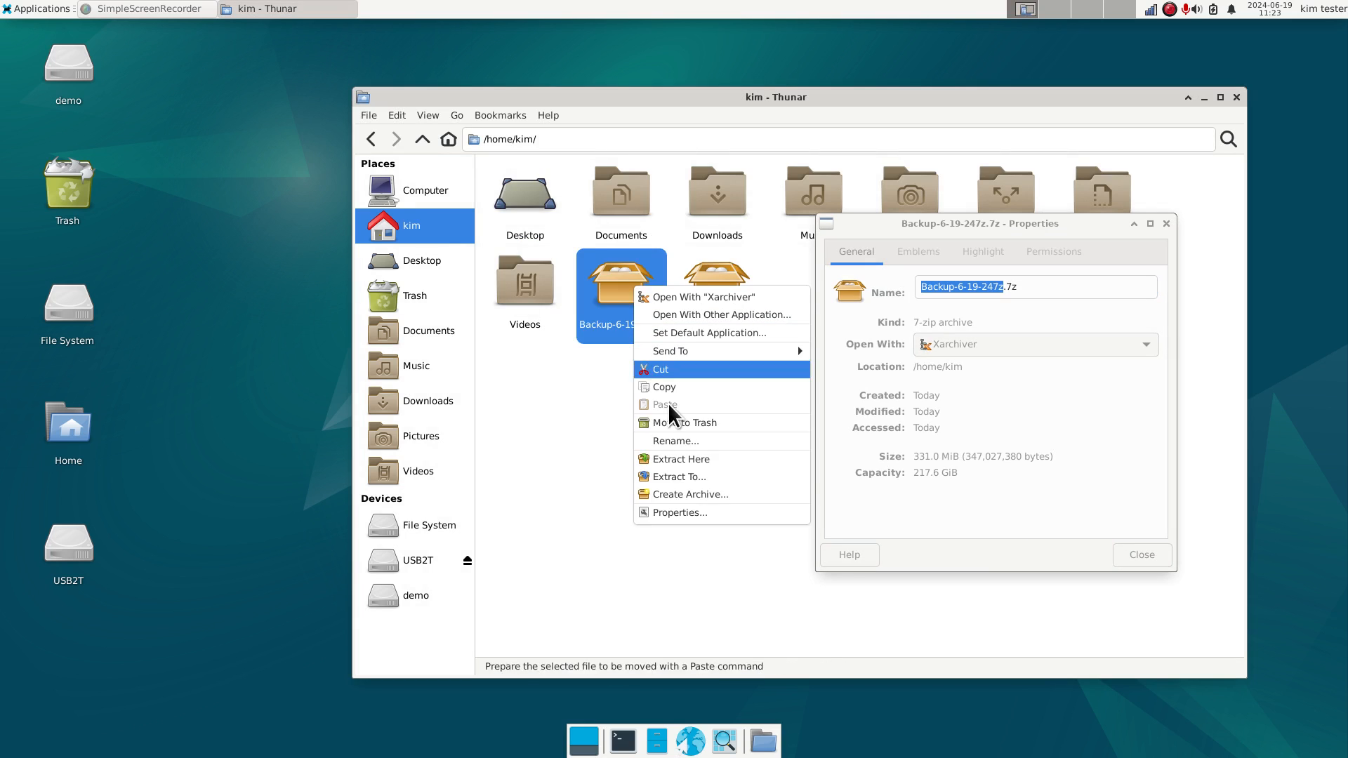
click(695, 510)
drag(819, 229, 604, 252)
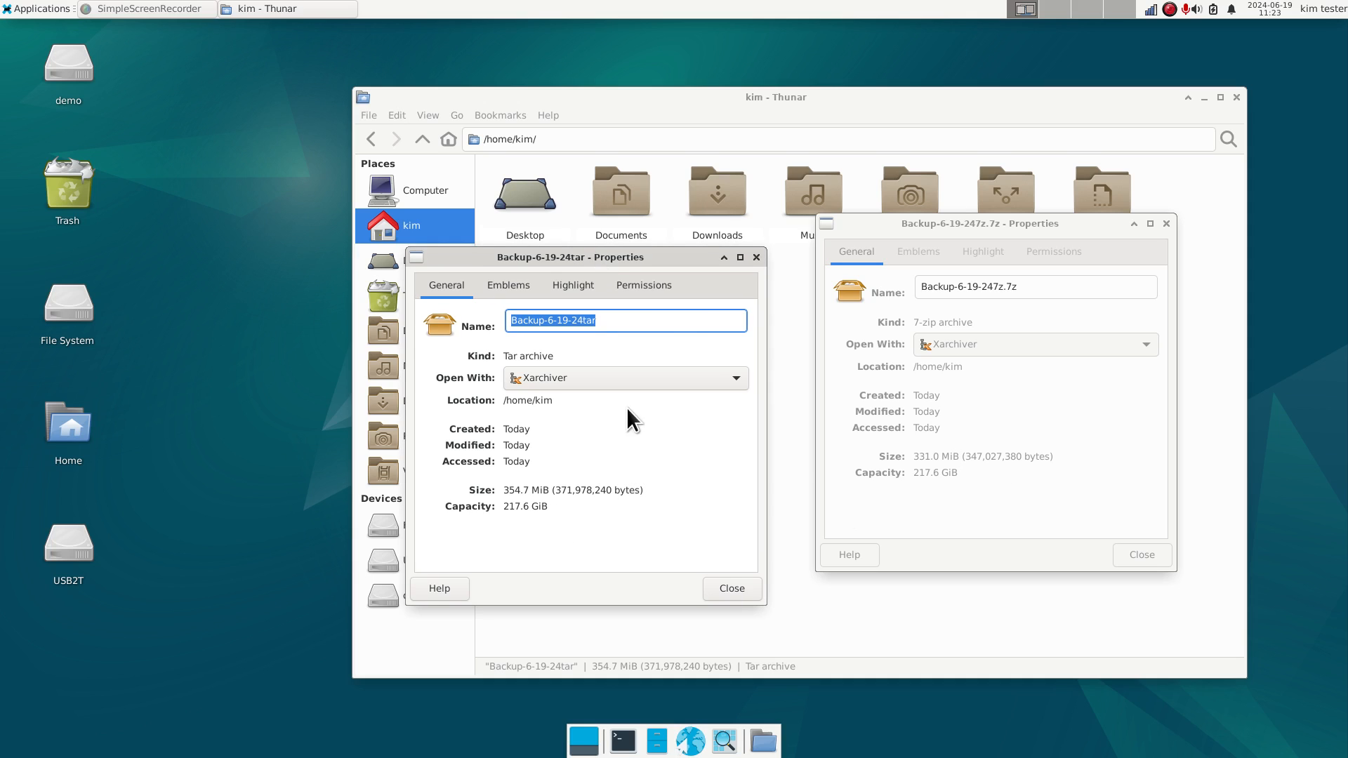
click(1167, 223)
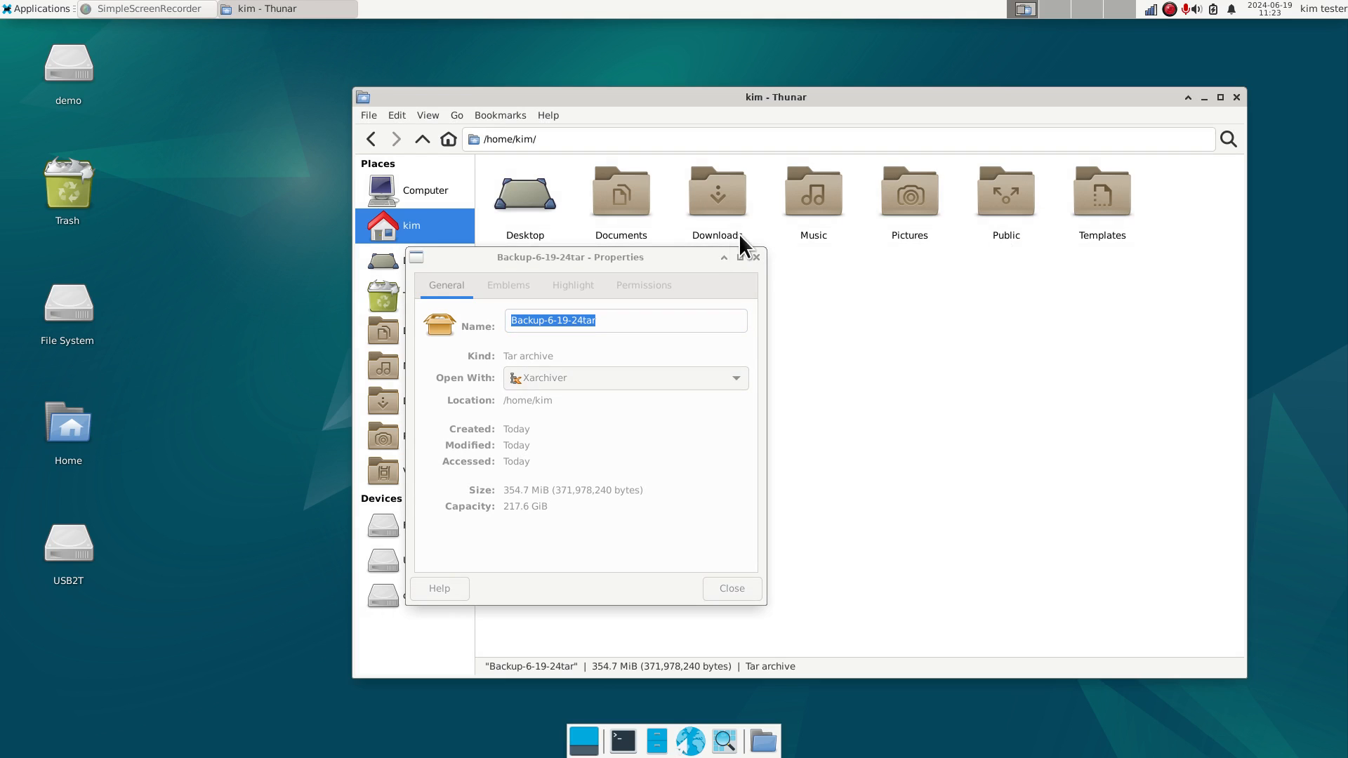
click(756, 257)
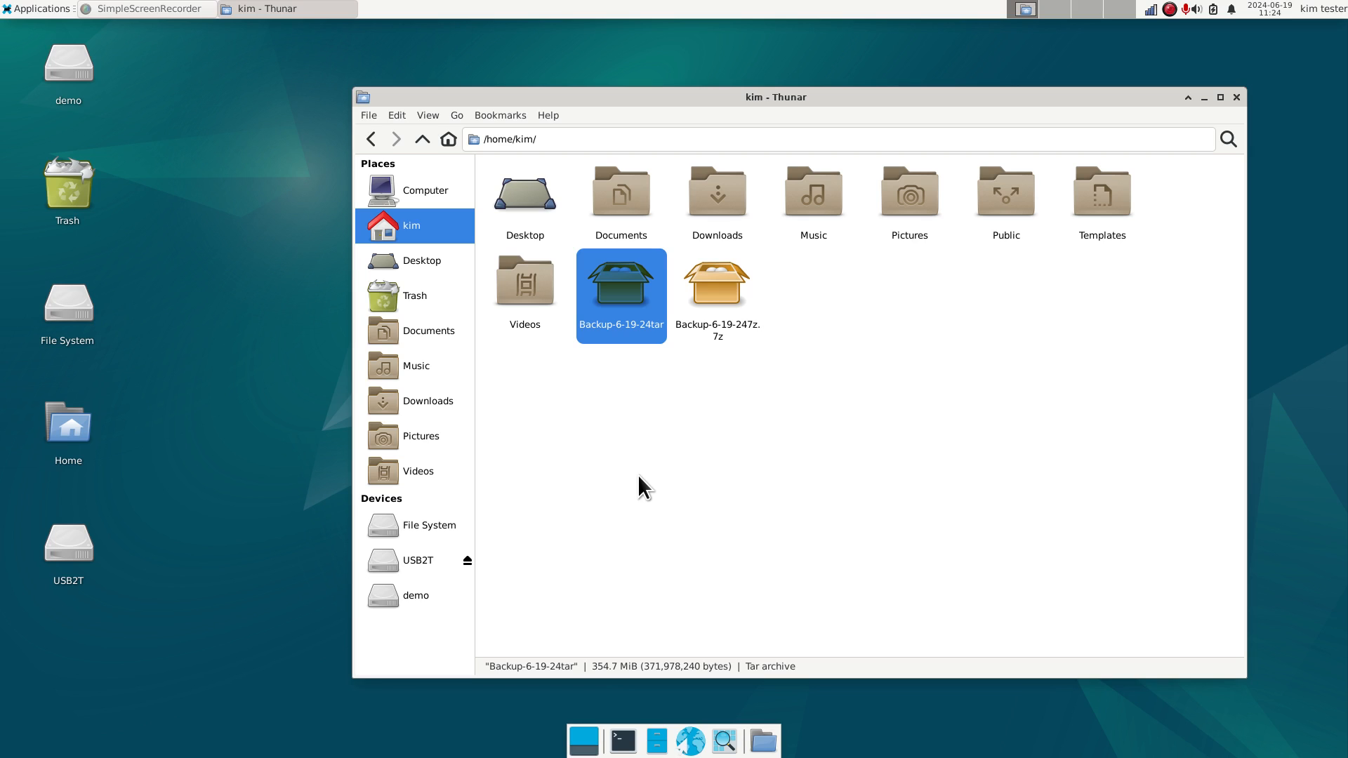
Open Backup-6-19-24tar and extract from its Pictures folder 23.jpg to the desktop and 16.jpg to the home folder
double_click(626, 284)
drag(566, 260, 720, 267)
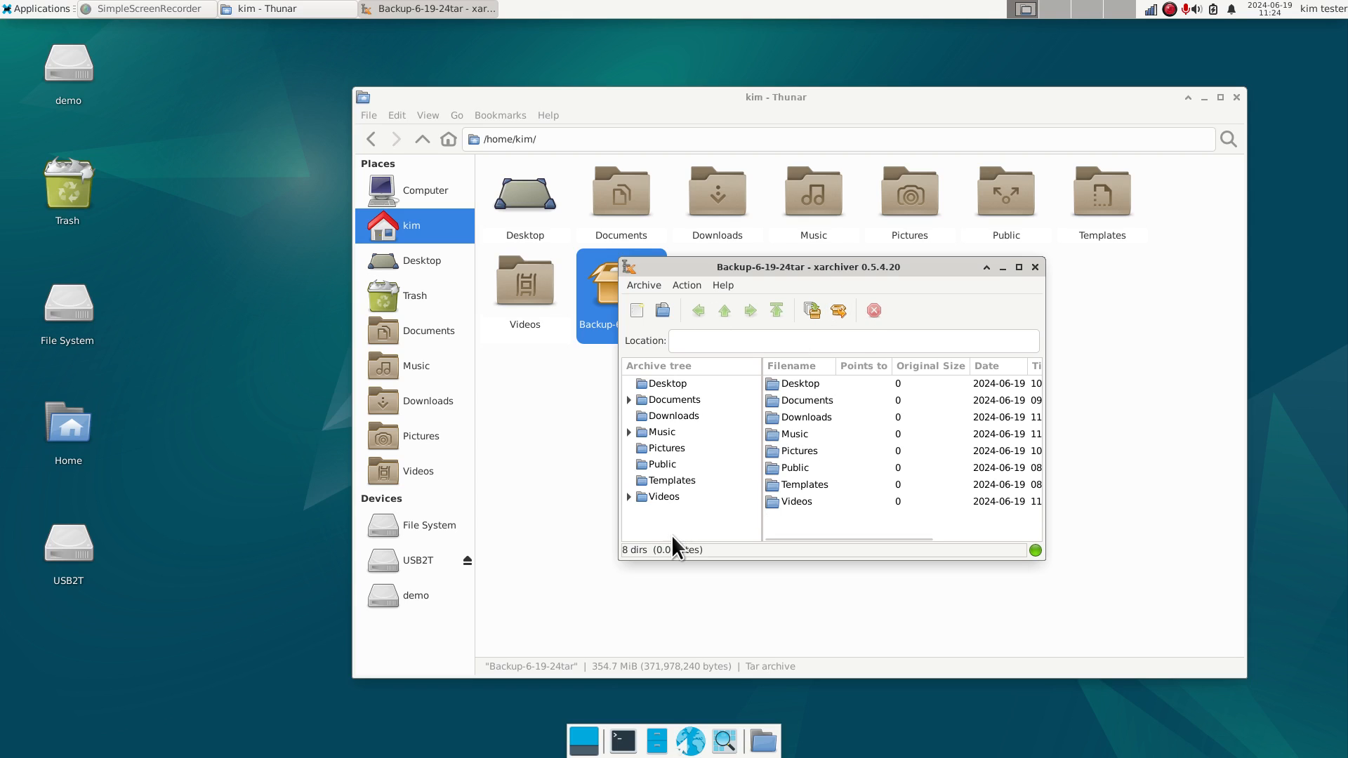
click(649, 448)
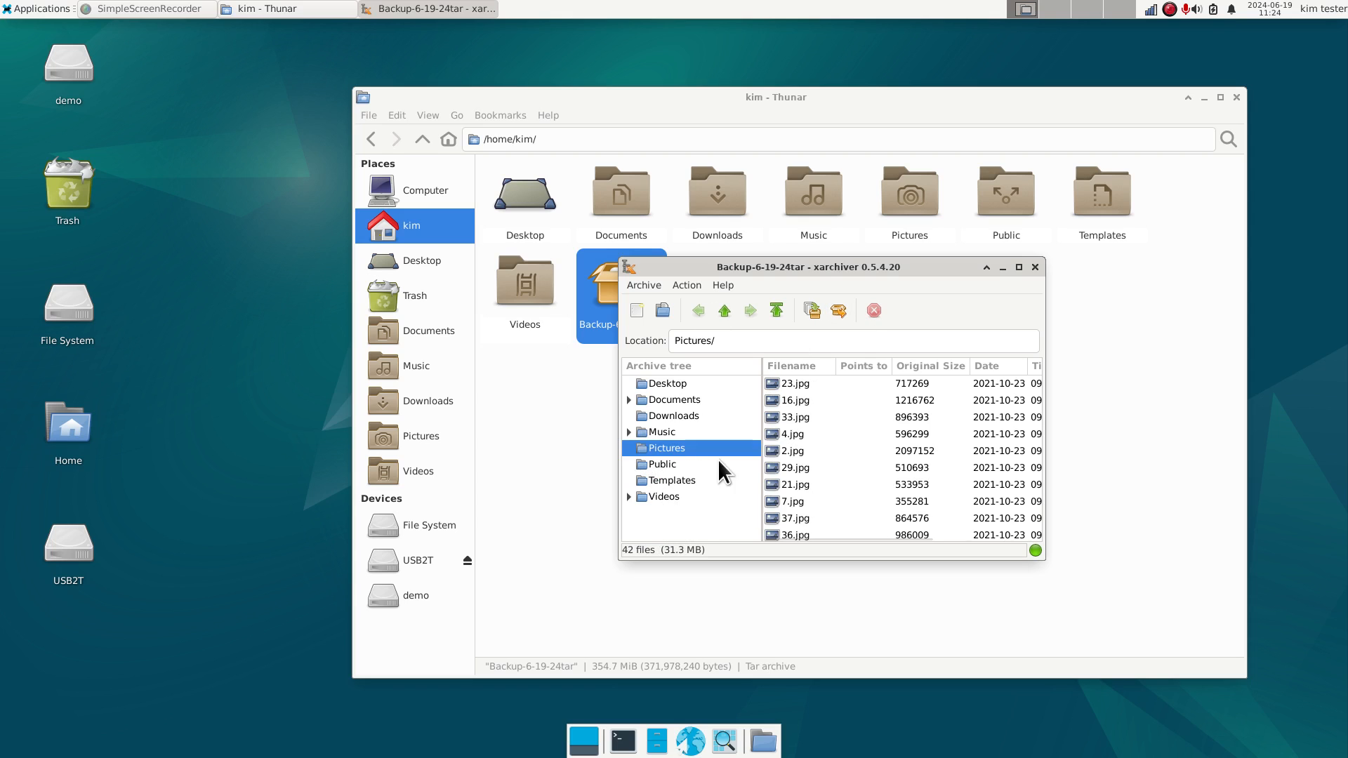
click(773, 383)
drag(774, 384, 214, 425)
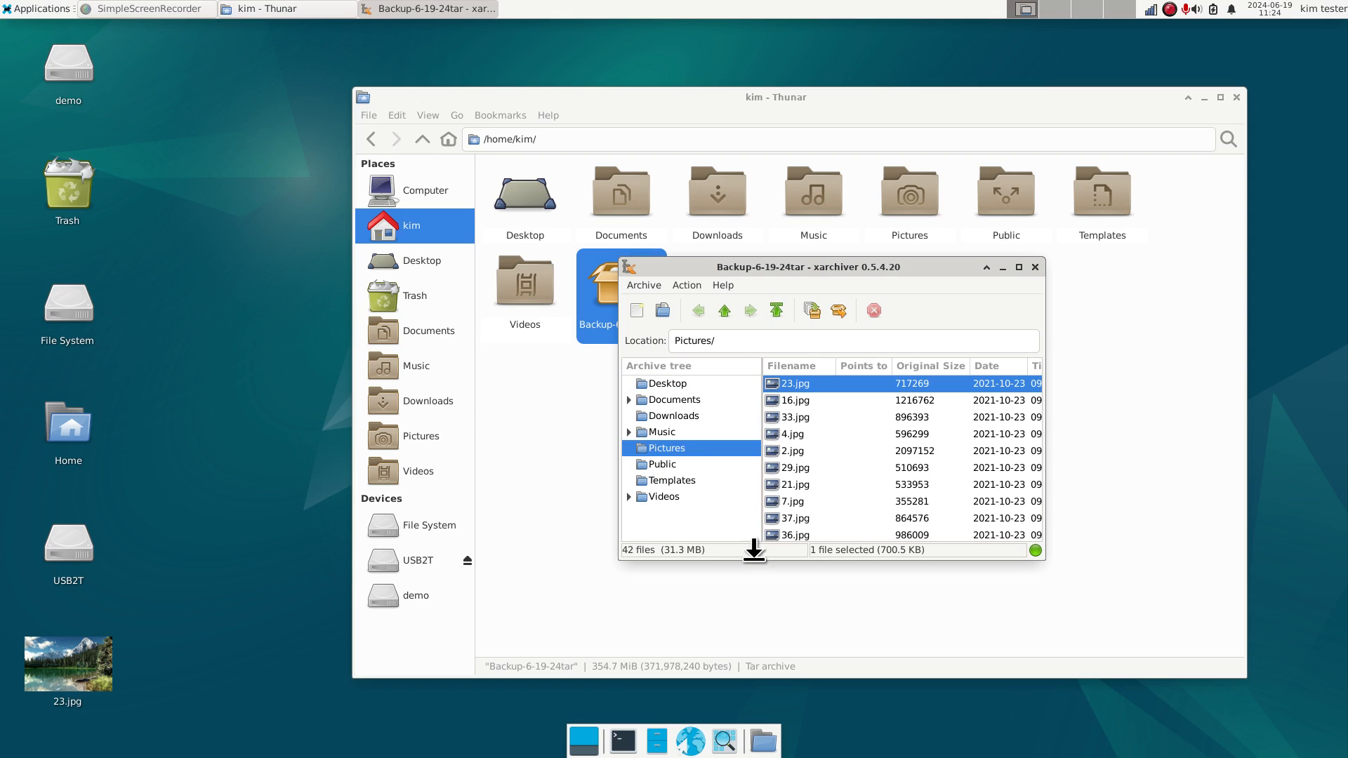
drag(772, 398, 592, 518)
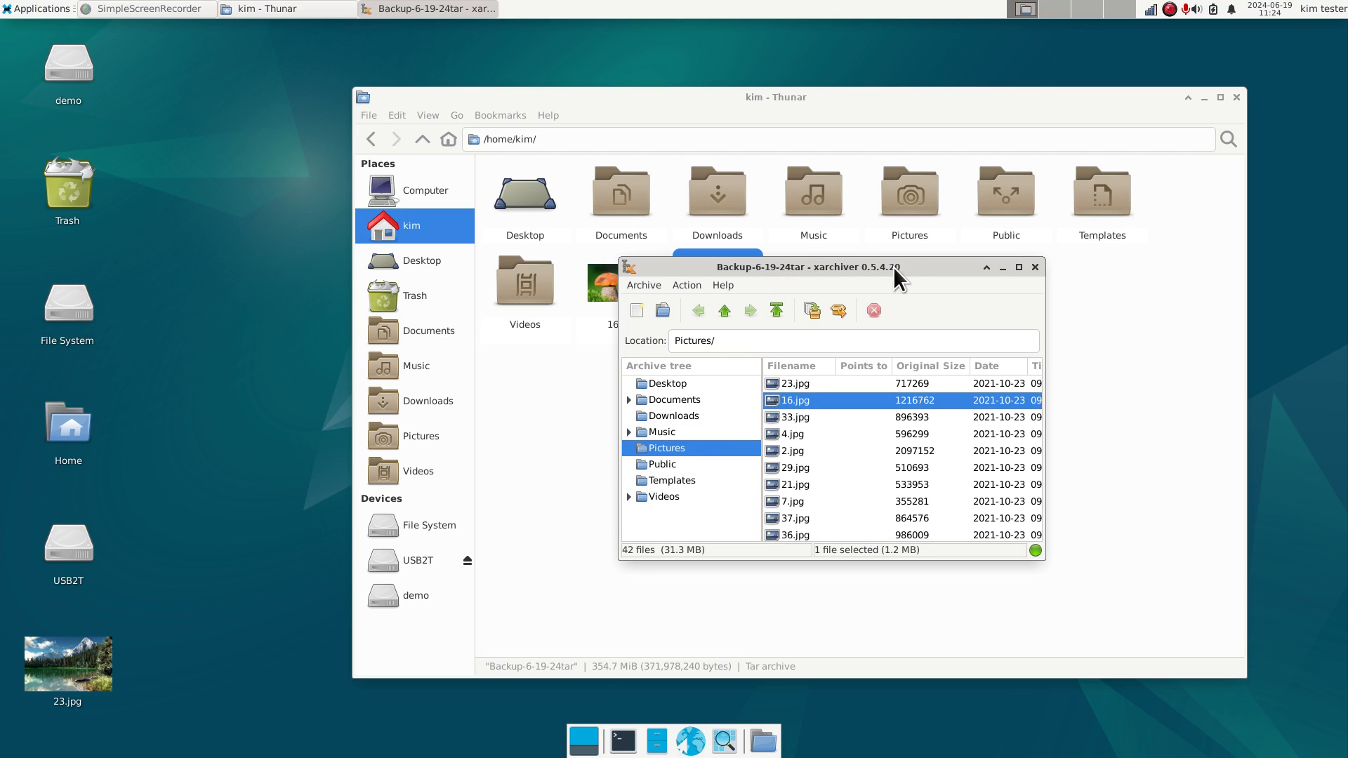
Move 23.jpg from the desktop into the home folder, then delete it together with 16.jpg
drag(927, 267, 1159, 270)
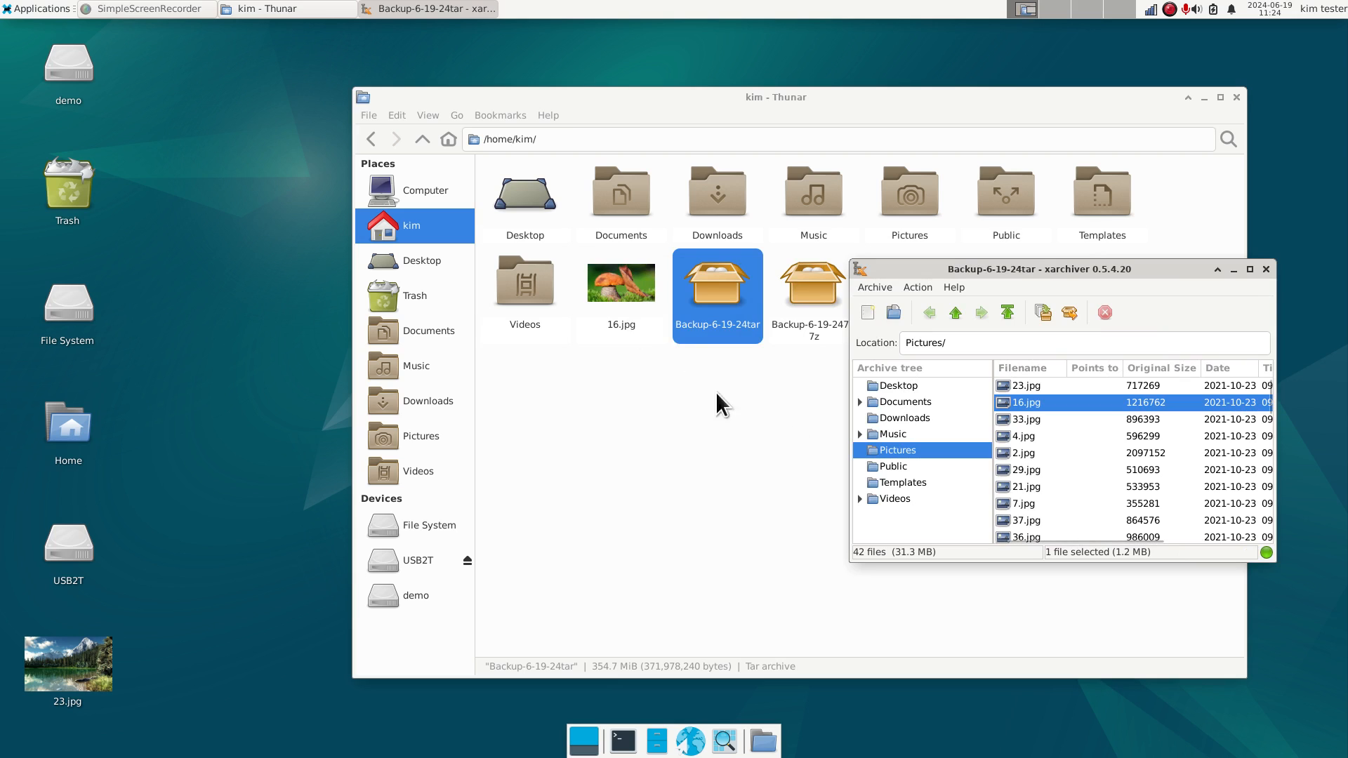
drag(68, 664, 605, 273)
click(723, 458)
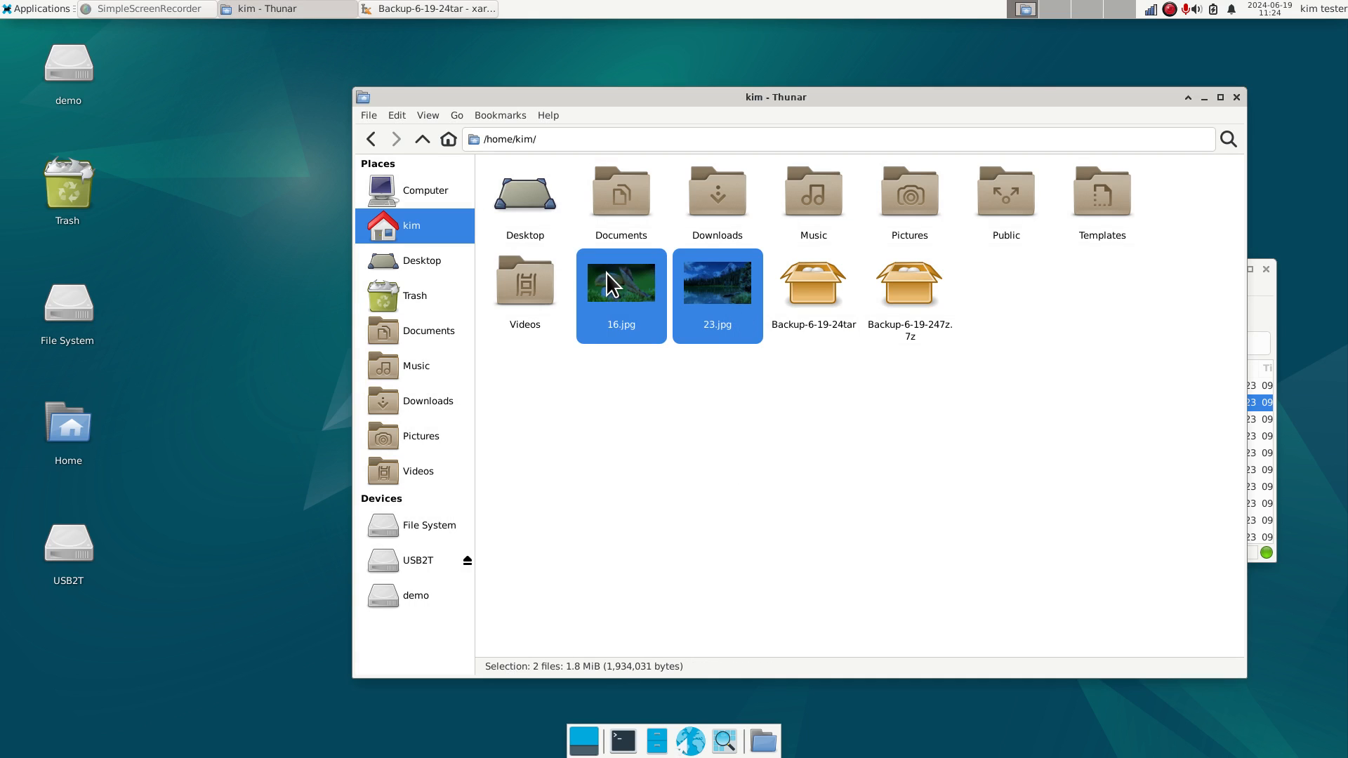
key(Delete)
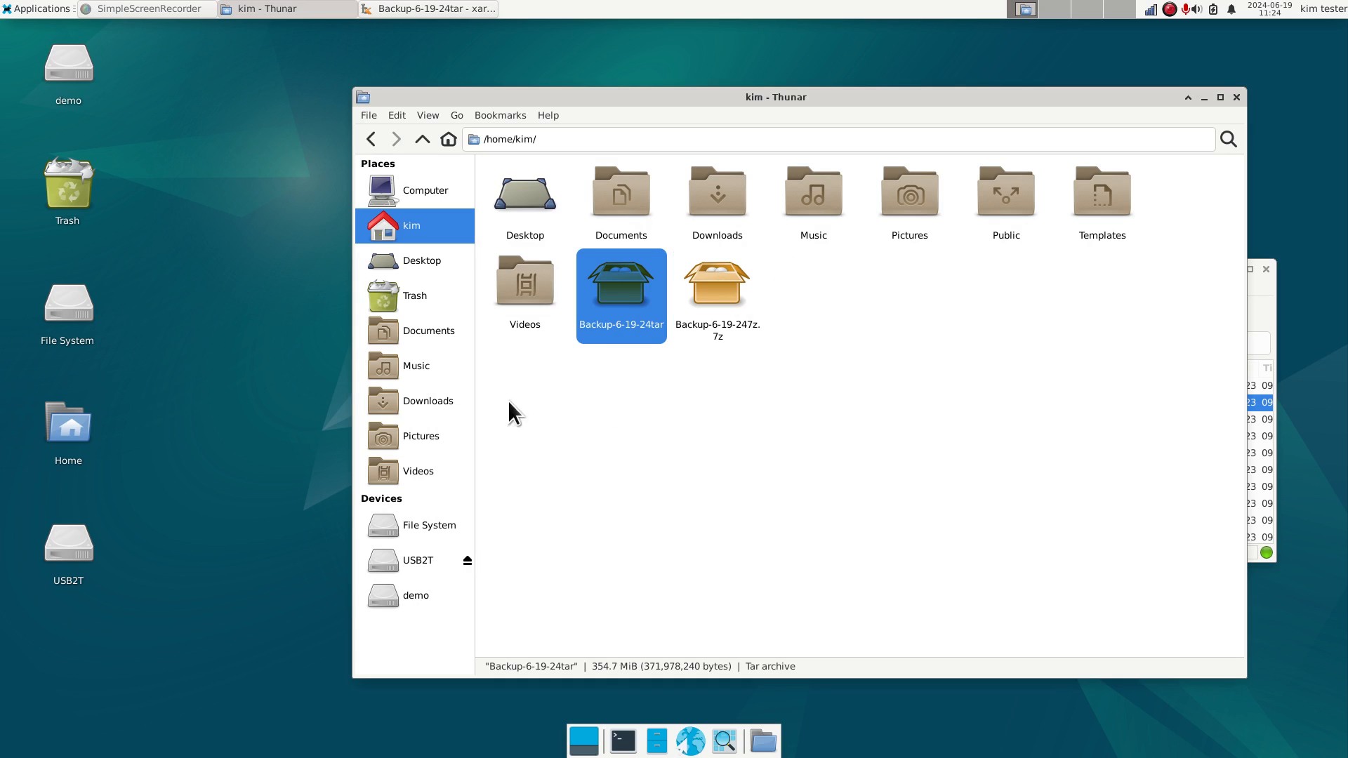
Open the Downloads folder and arrange its window beside the Backup-6-19-24tar archive window with both file areas accessible
click(430, 406)
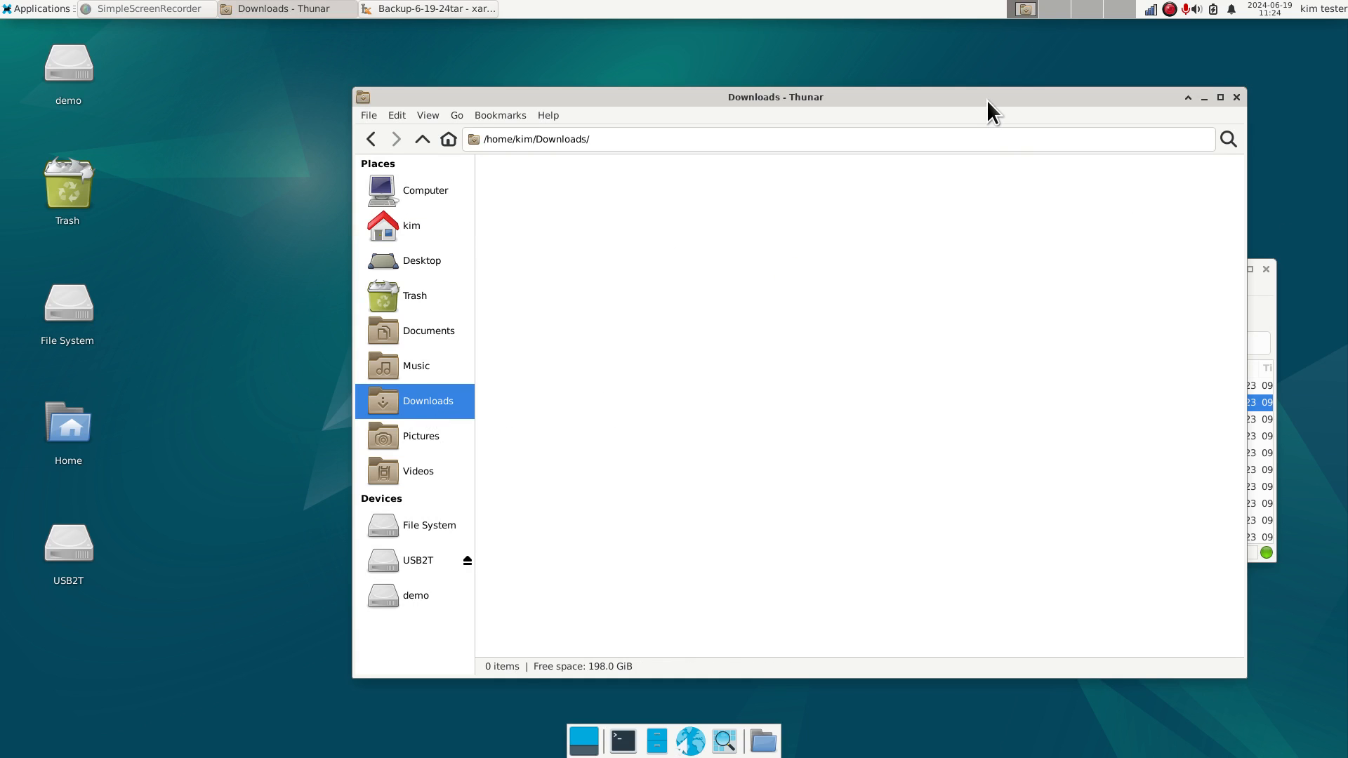
drag(988, 100, 753, 107)
click(1136, 274)
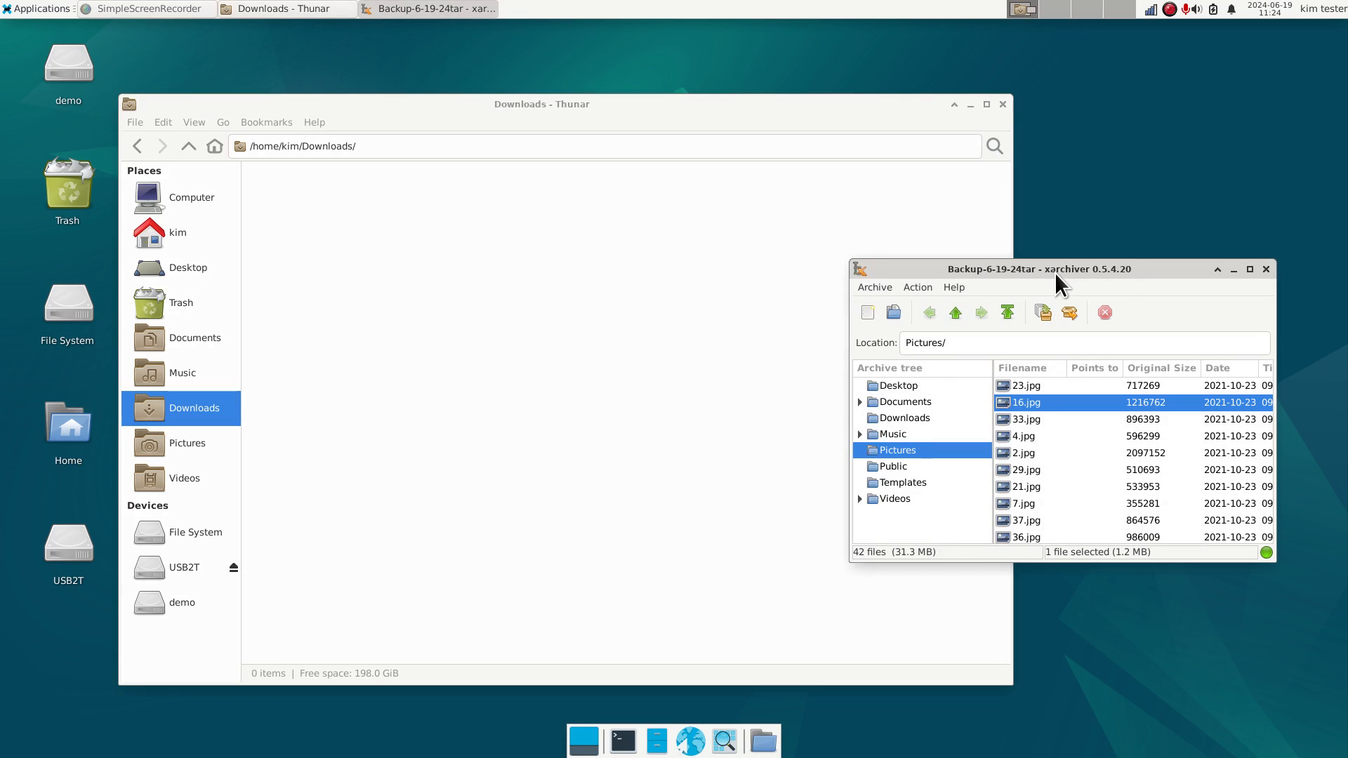
drag(1062, 271, 957, 241)
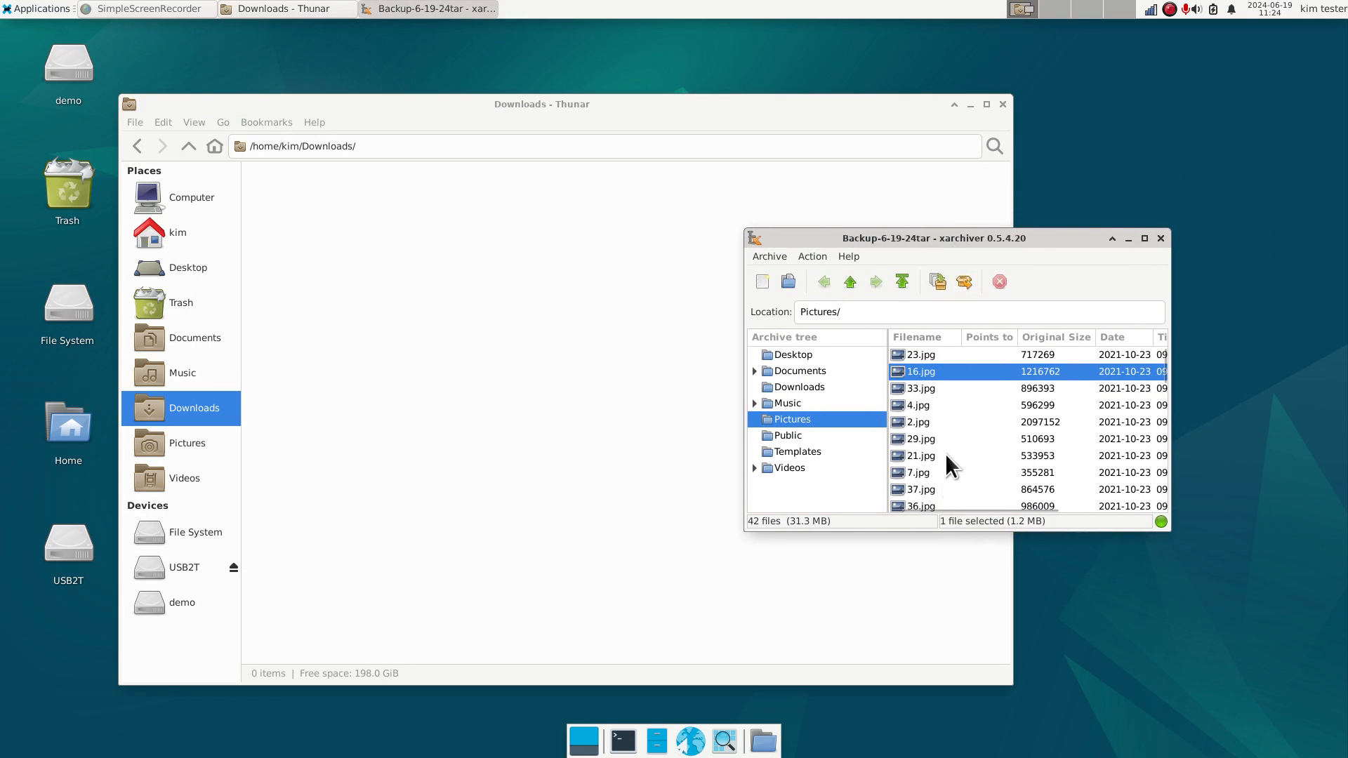
Sort the tar archive's Pictures folder by filename and extract 1.jpg, 13.jpg, 15.jpg and 16.jpg together into Downloads
click(929, 341)
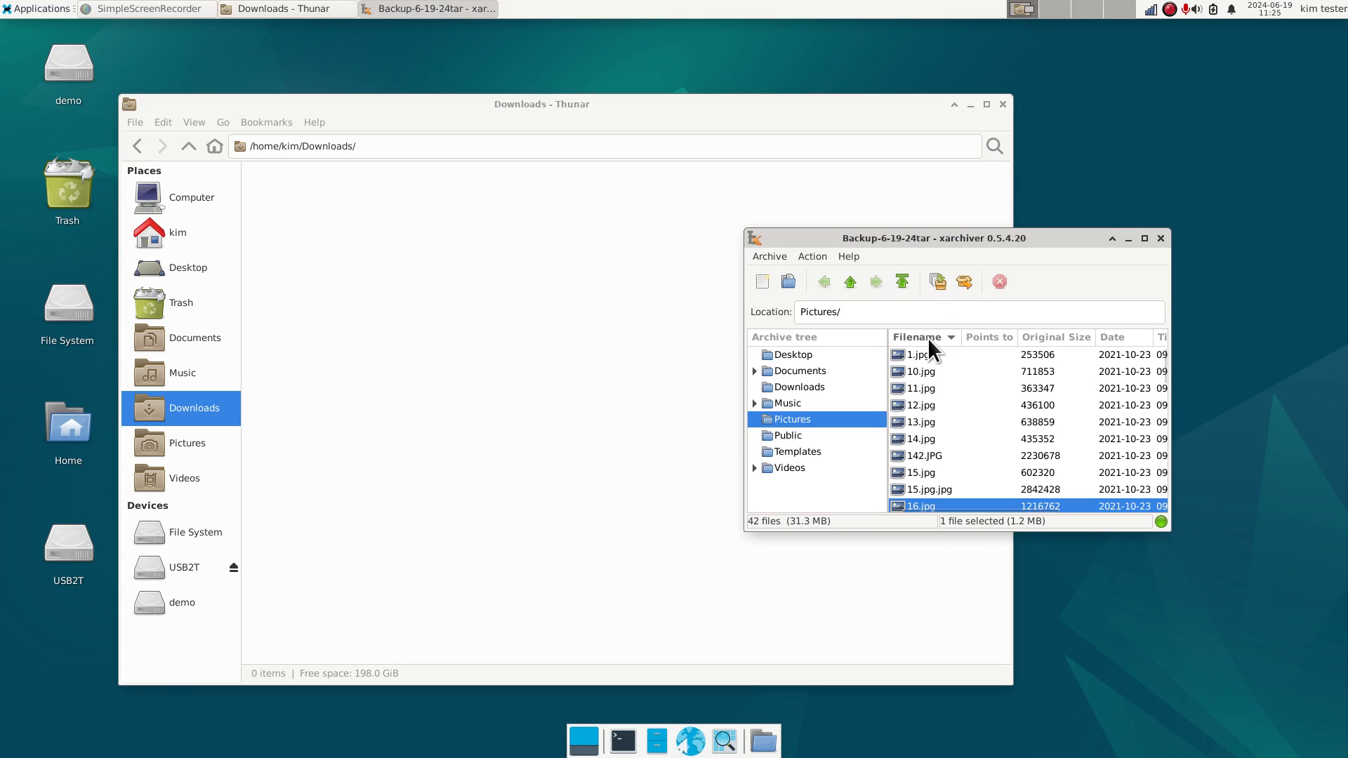
click(929, 340)
click(929, 341)
ctrl+click(919, 356)
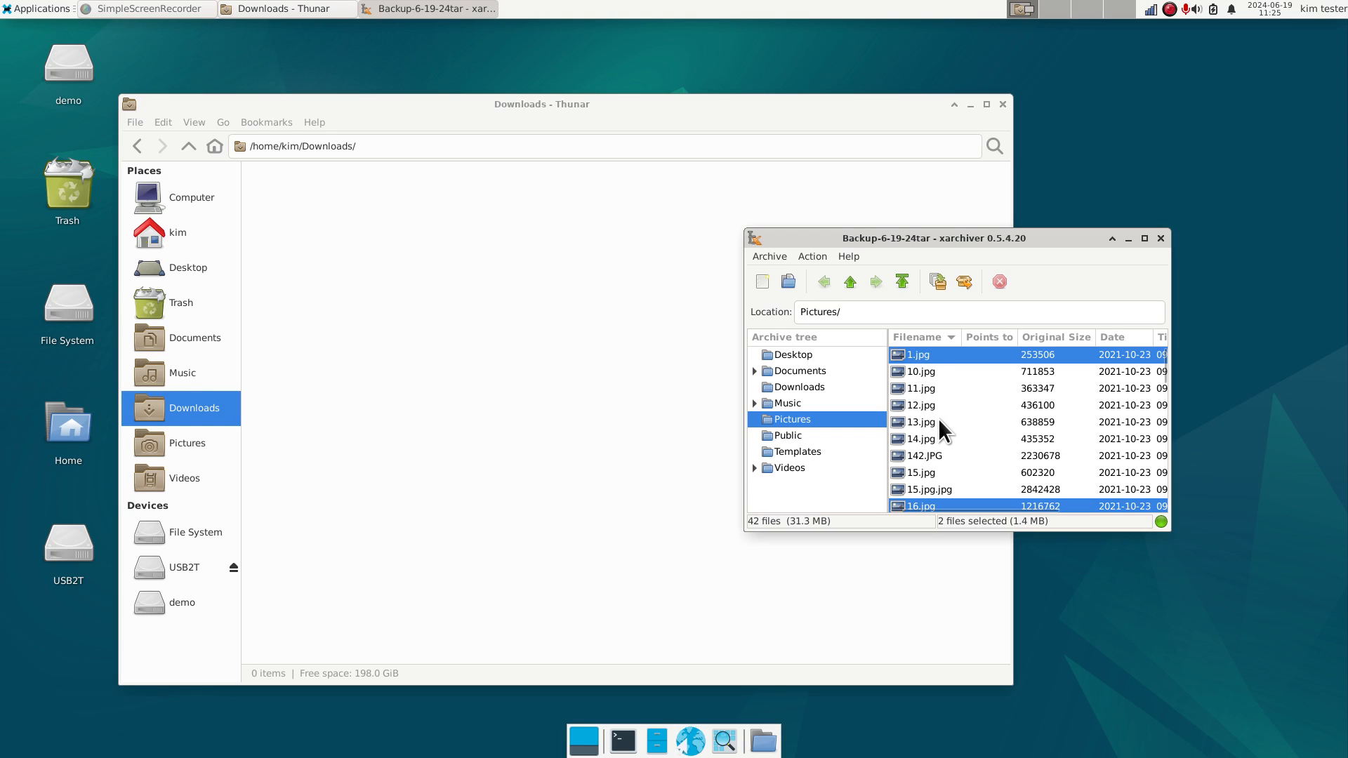
ctrl+click(918, 423)
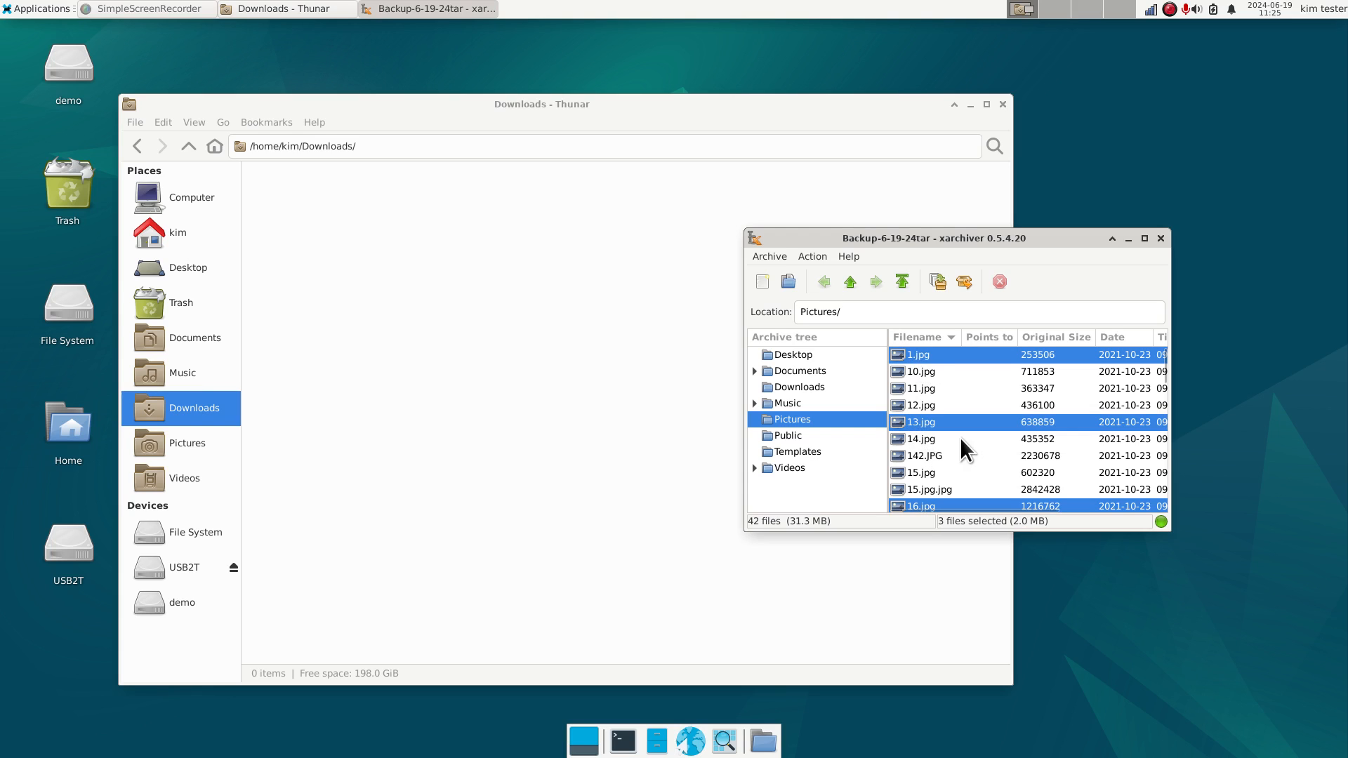
ctrl+click(922, 474)
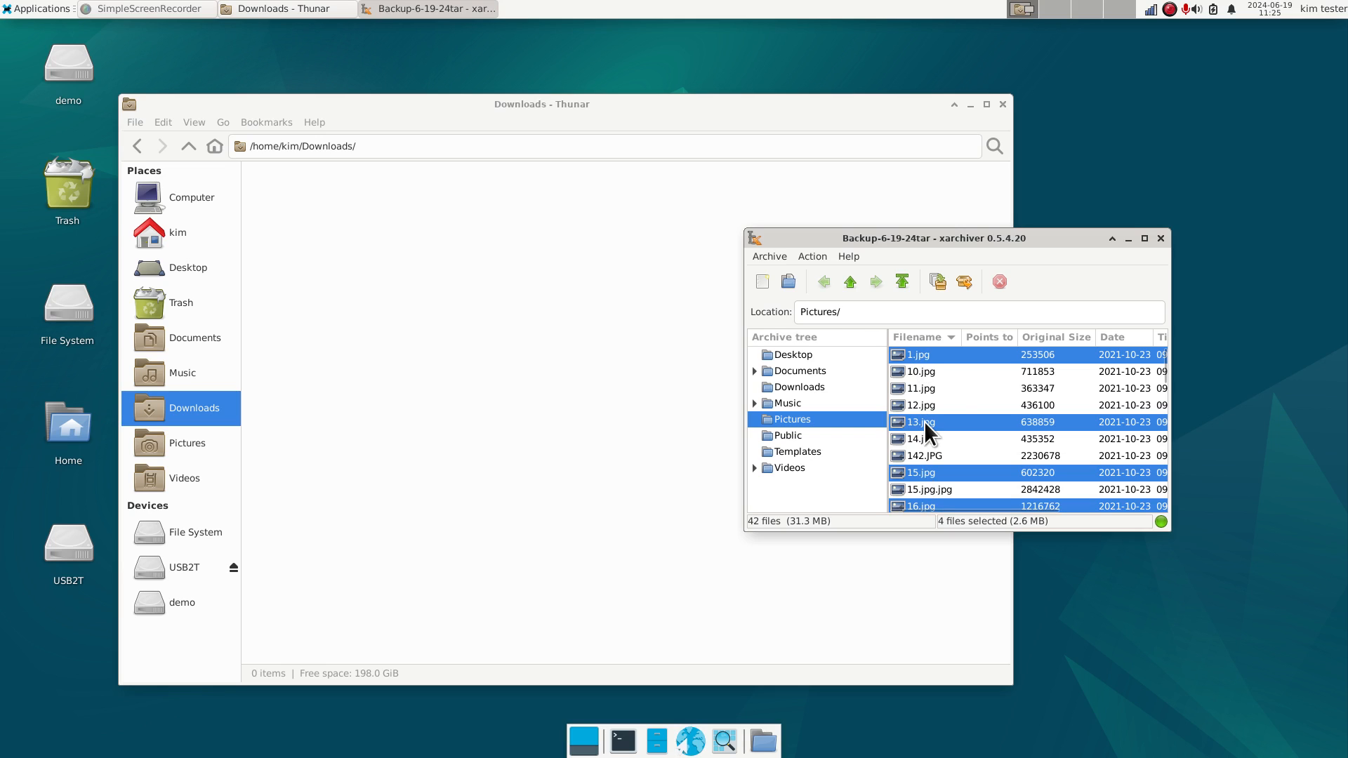
drag(925, 432, 602, 420)
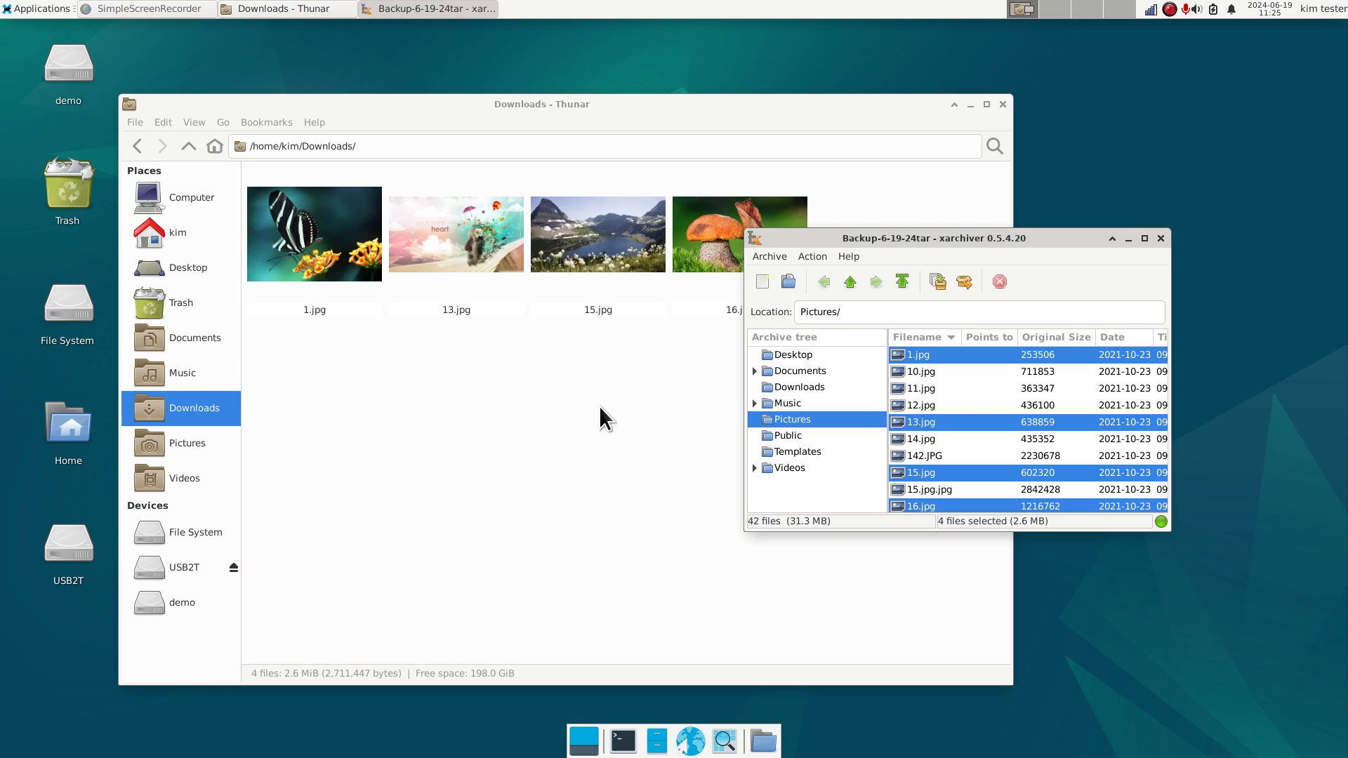
Move the Backup-6-19-24tar archive window clear of the extracted pictures and close it
click(815, 257)
mouse_move(849, 257)
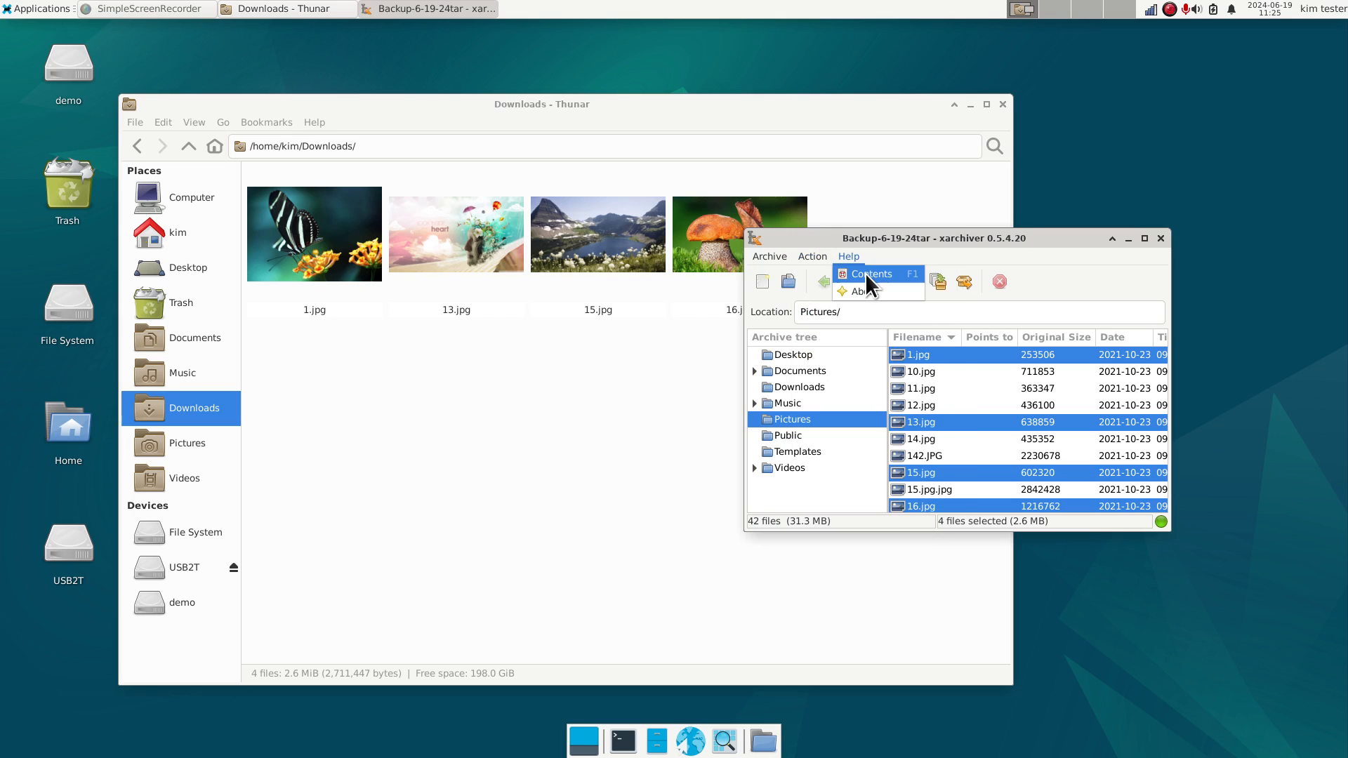
click(1018, 242)
drag(1072, 242, 1166, 292)
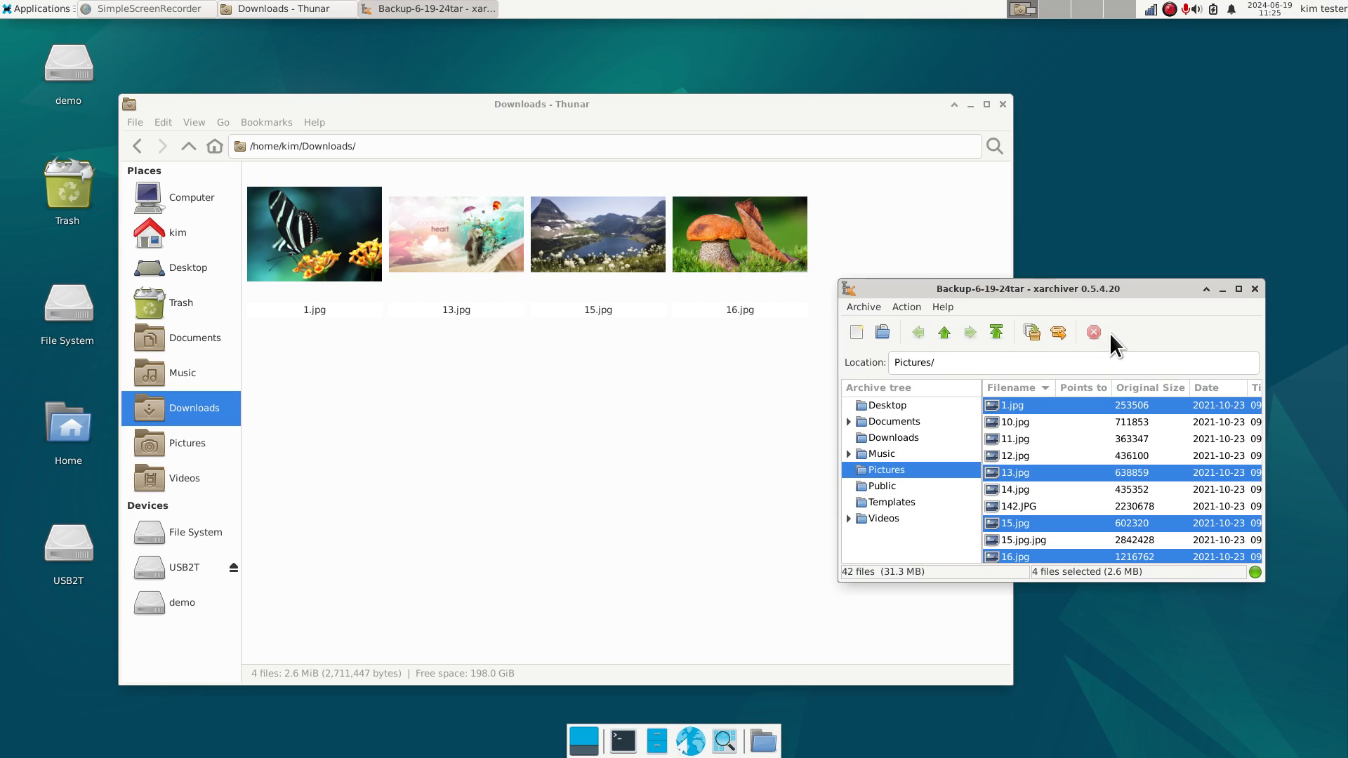
click(1255, 289)
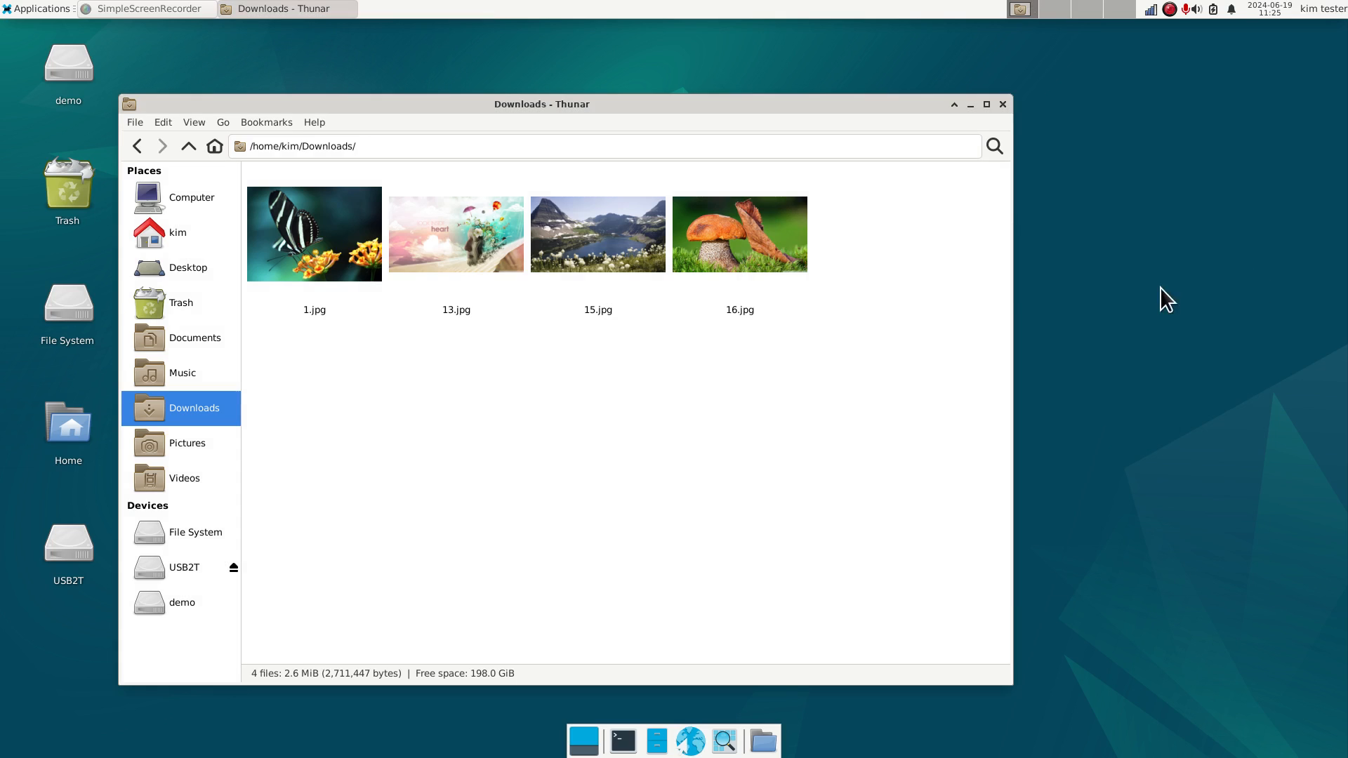
Open the USB2T drive, turn on split view and open the KimsStuff folder in the second pane
click(175, 234)
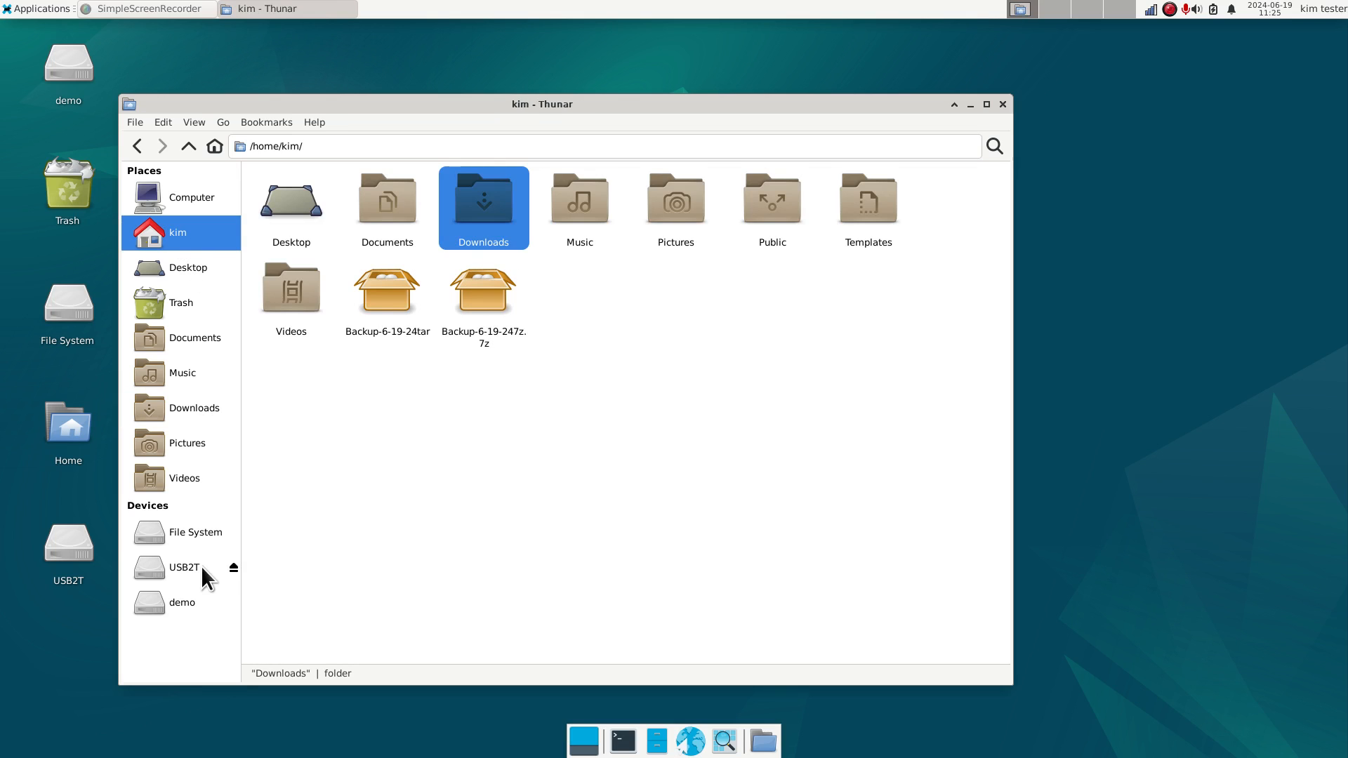
click(184, 575)
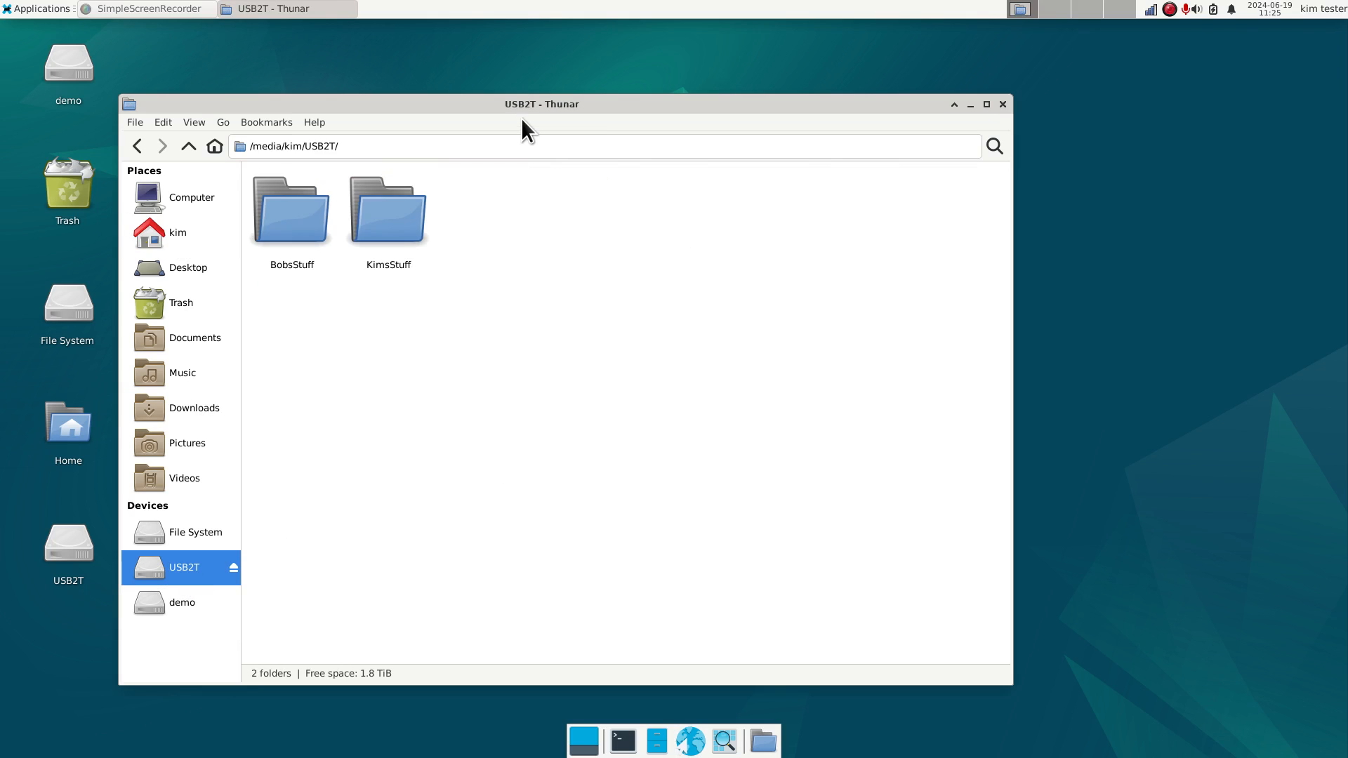
drag(519, 105, 663, 105)
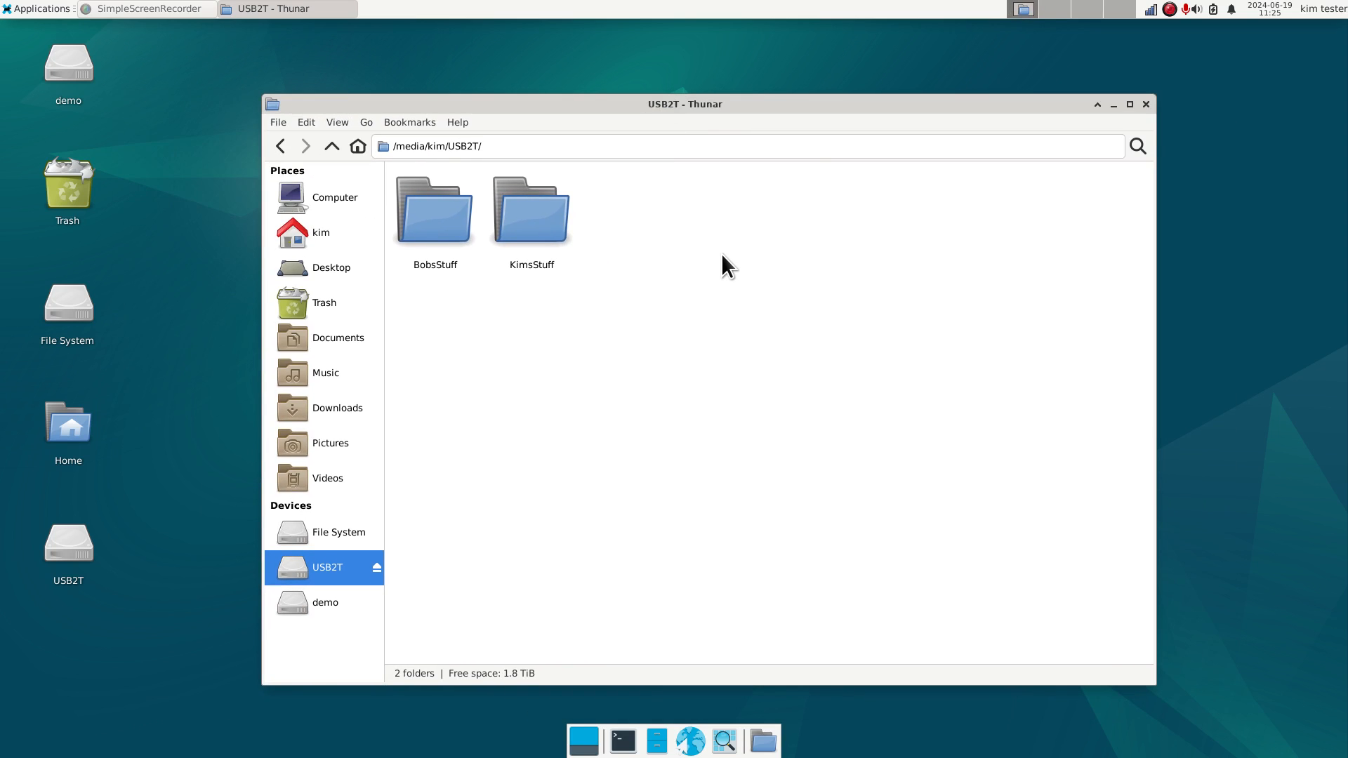
key(F3)
double_click(948, 231)
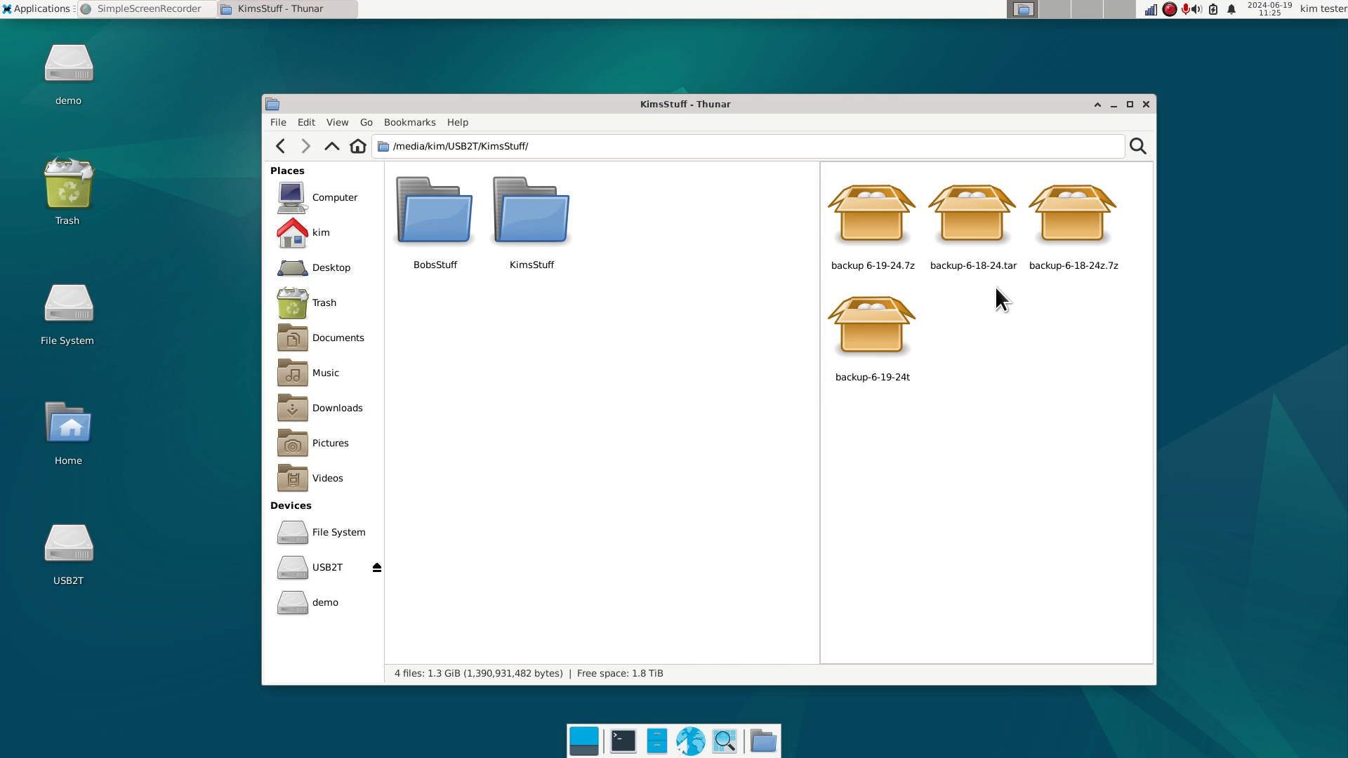
Show the home folder in the second pane of the split view and the Downloads folder in the first
click(343, 234)
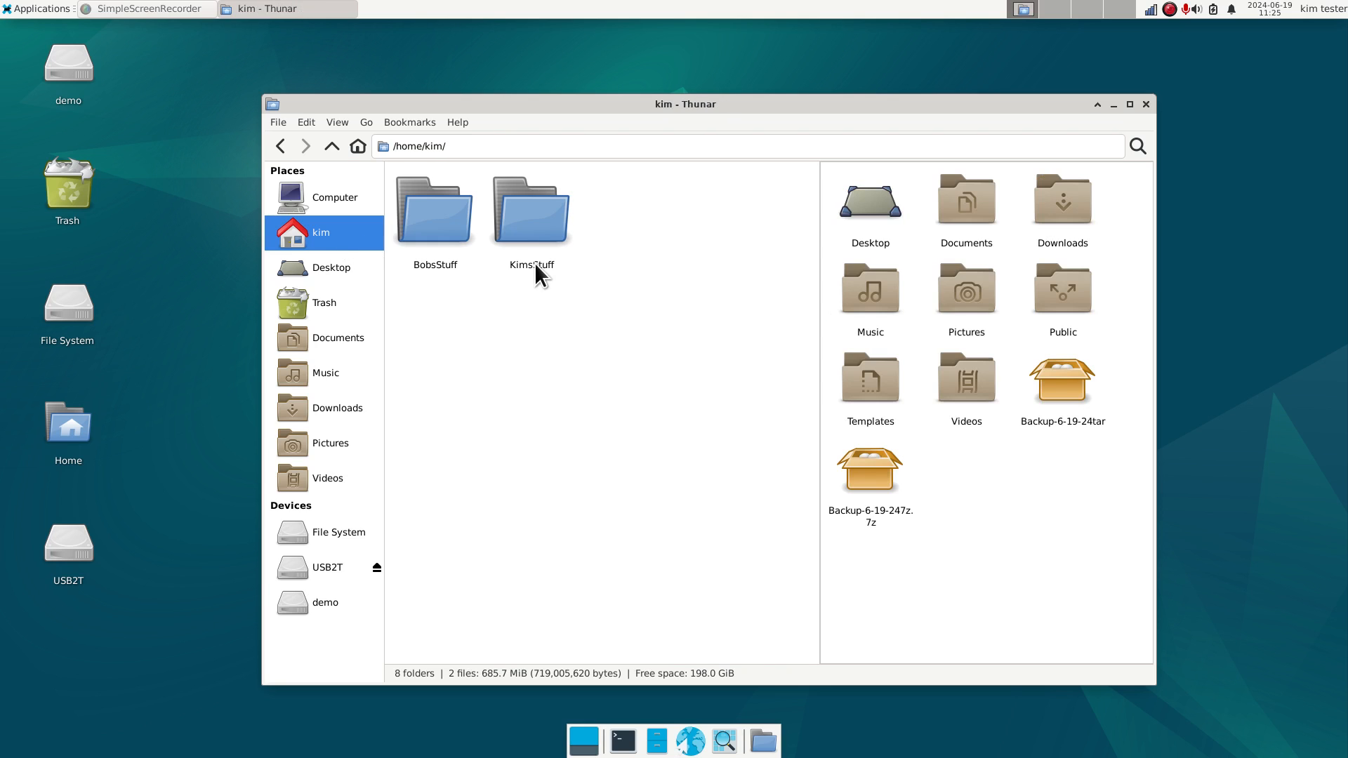
click(514, 443)
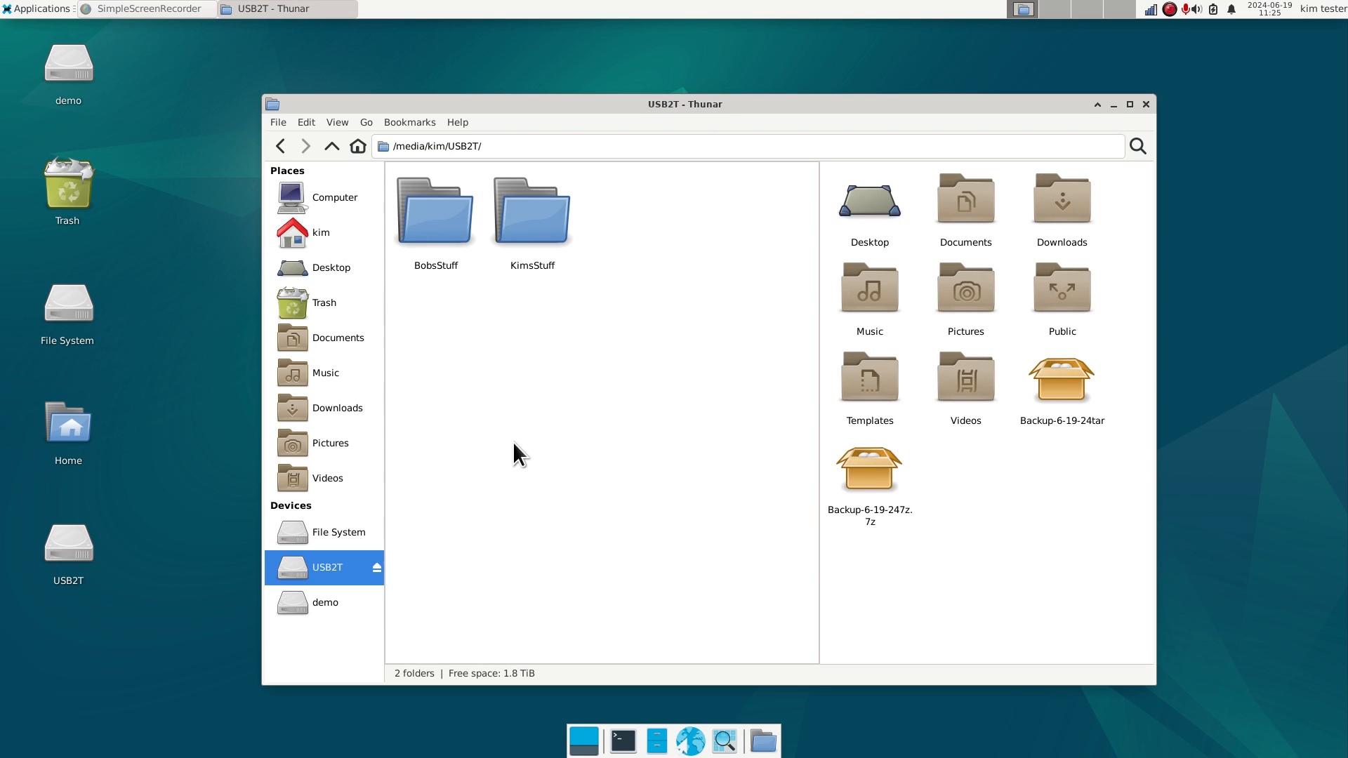
click(317, 403)
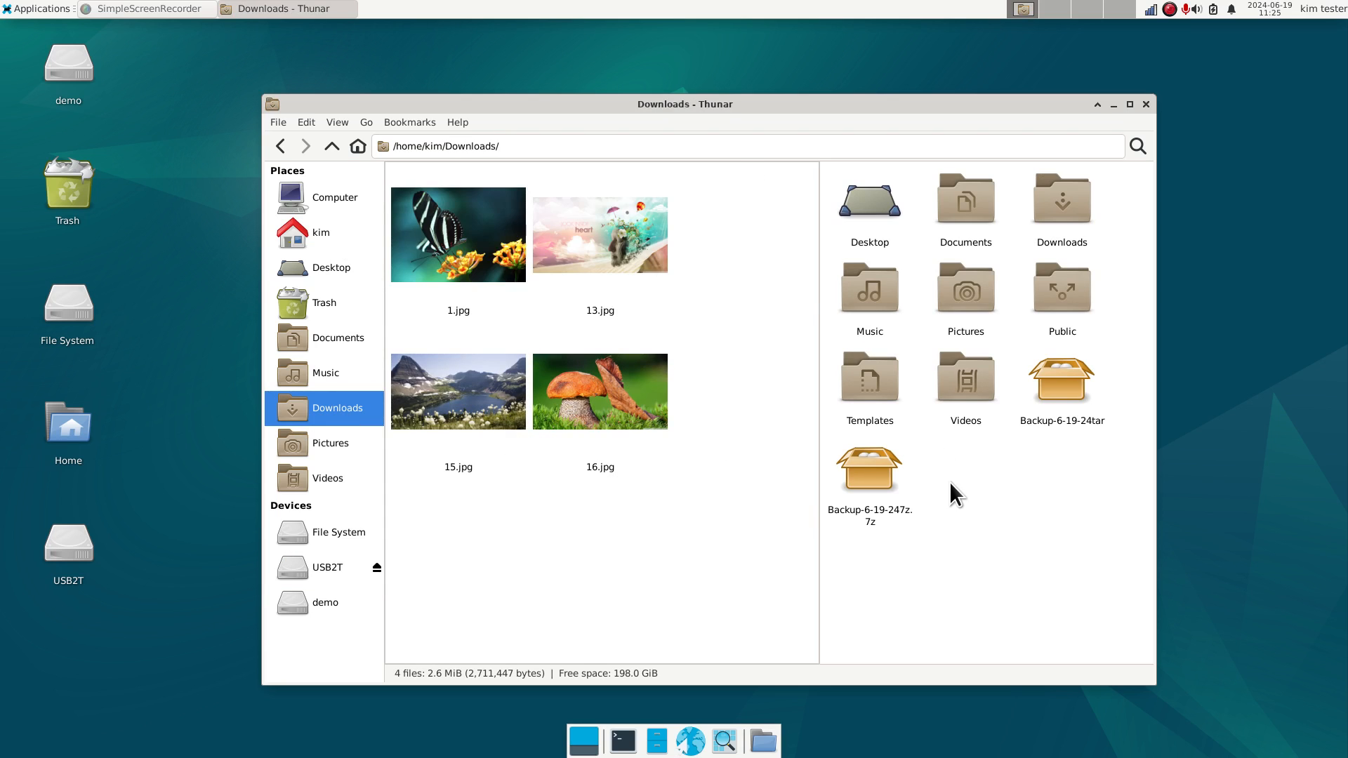
click(971, 487)
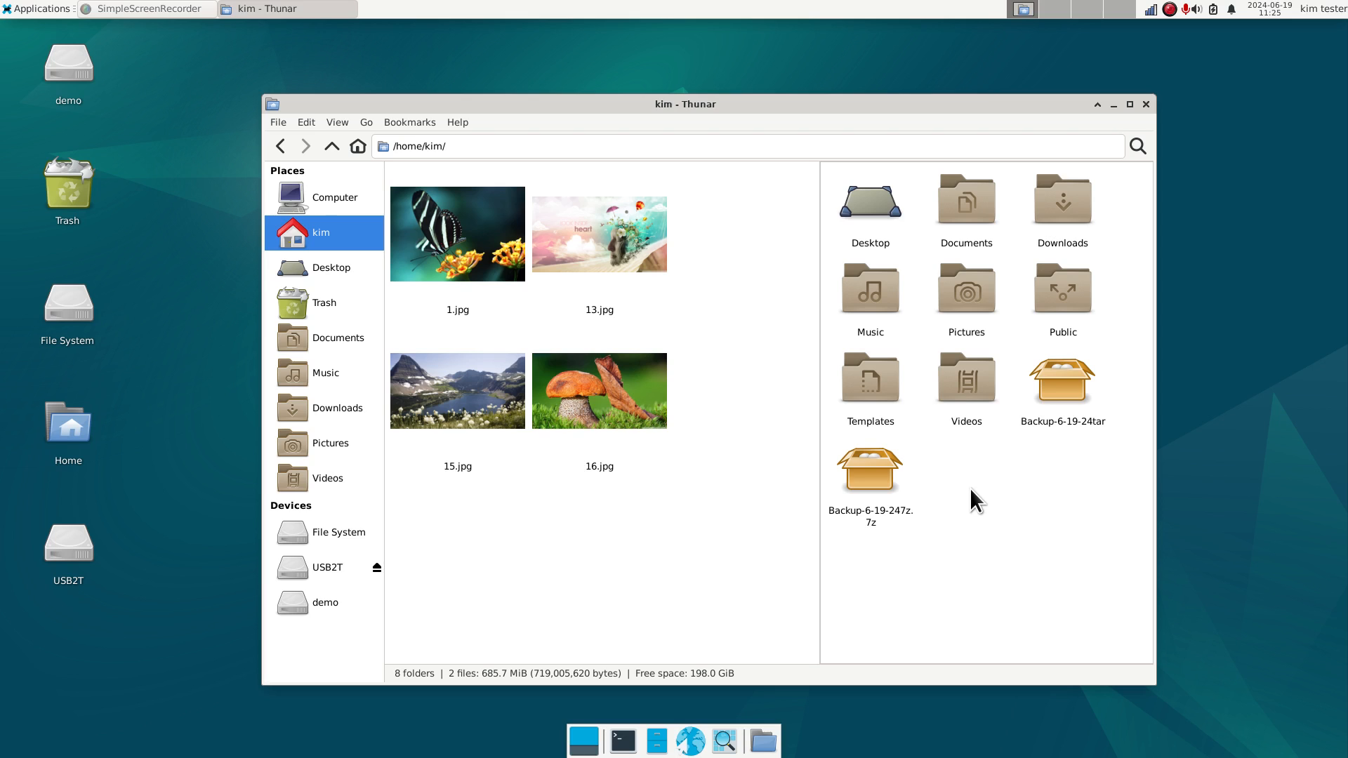
click(629, 500)
click(1004, 525)
click(640, 586)
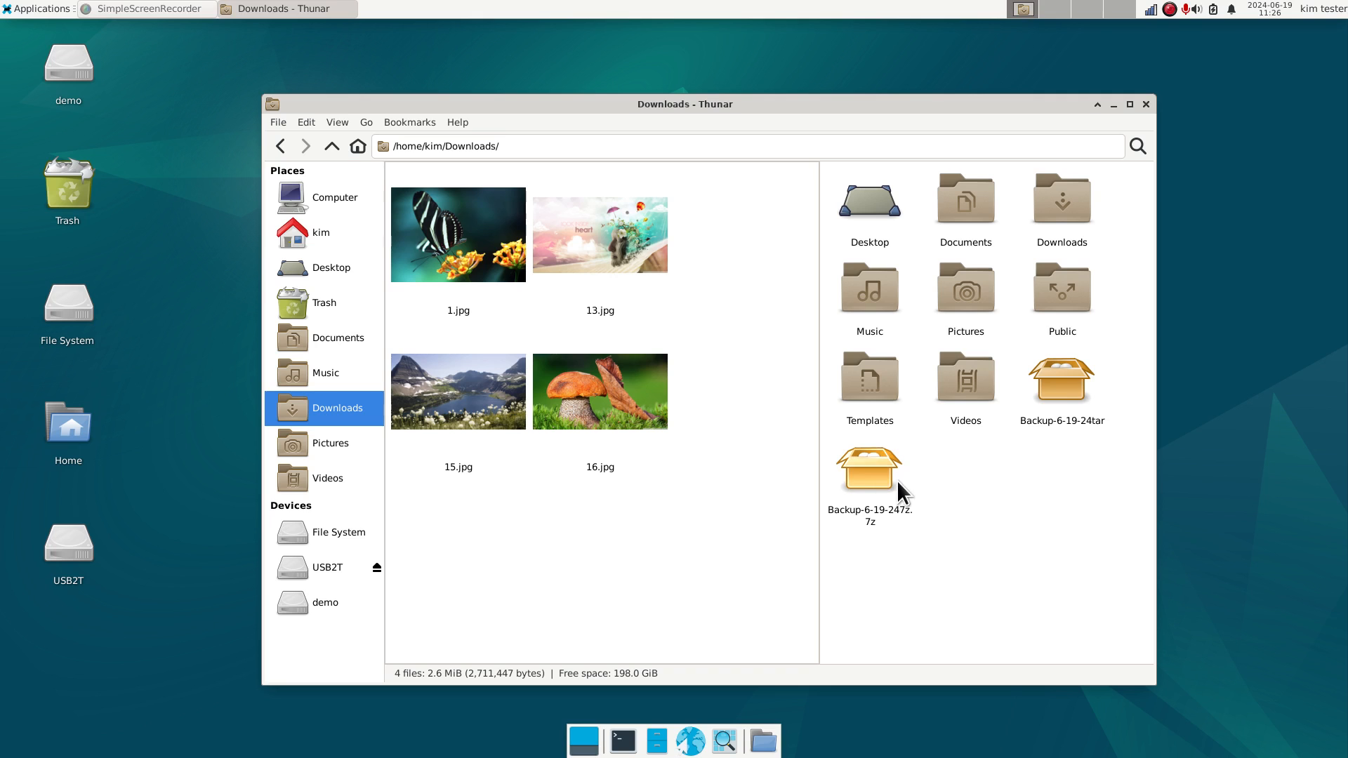
Open Backup-6-19-247z.7z, move its window off the Downloads pane and extract 2.jpg from its Pictures folder into Downloads
double_click(870, 466)
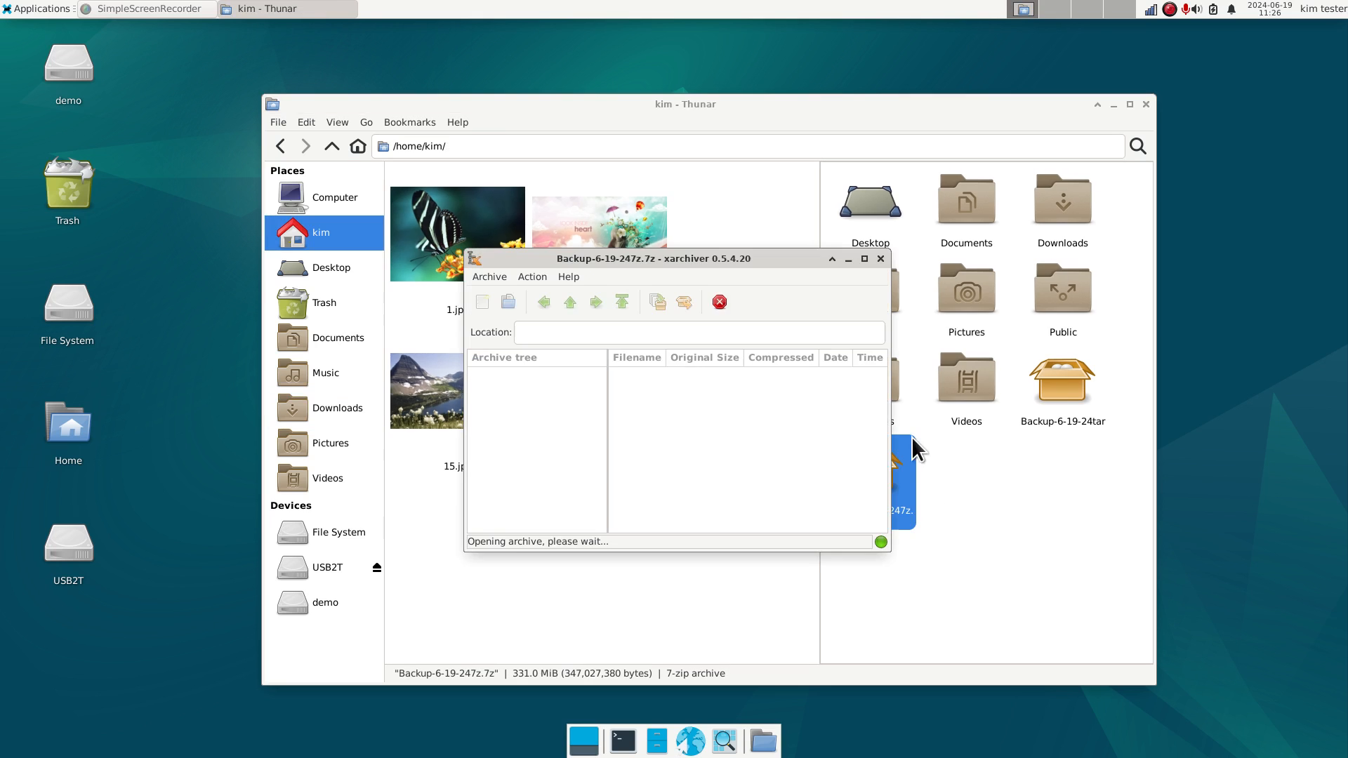
drag(681, 252, 1101, 281)
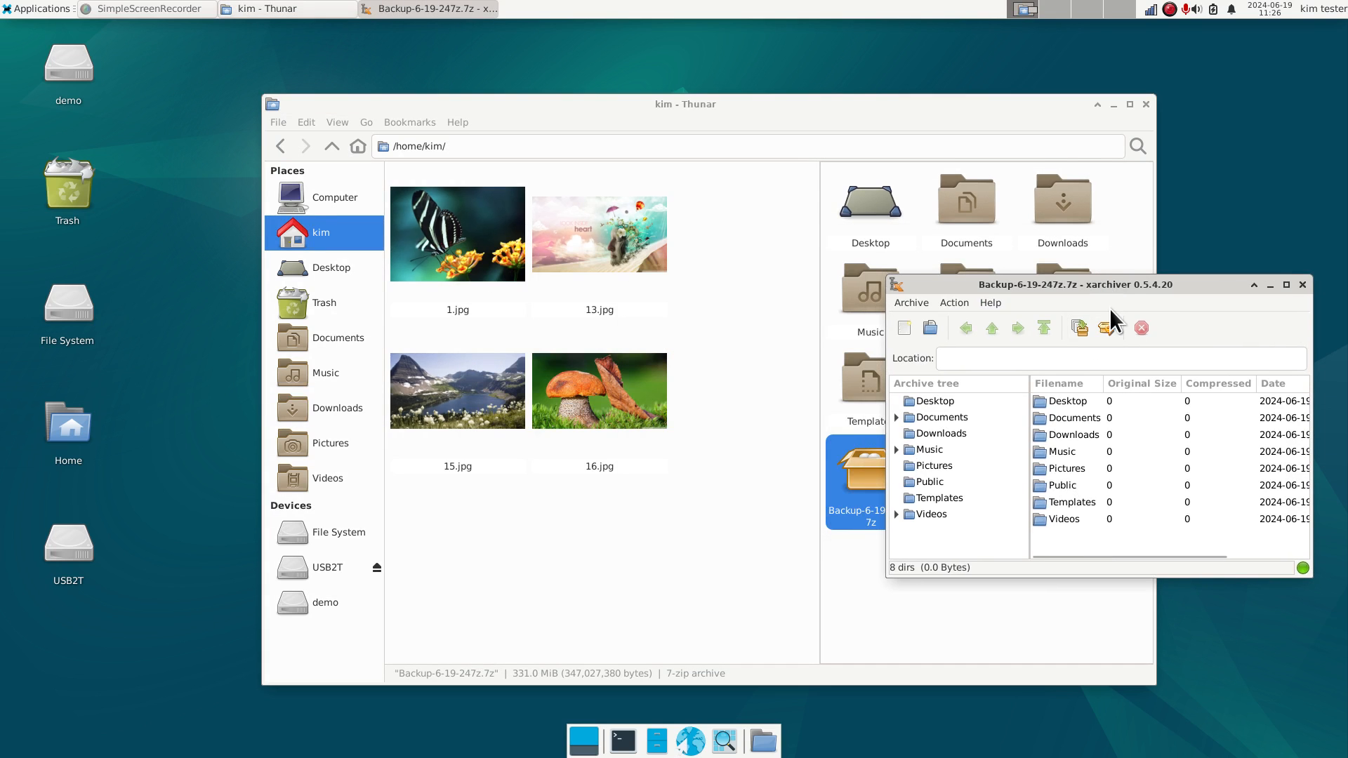
click(913, 466)
scroll(1128, 443, down, 3)
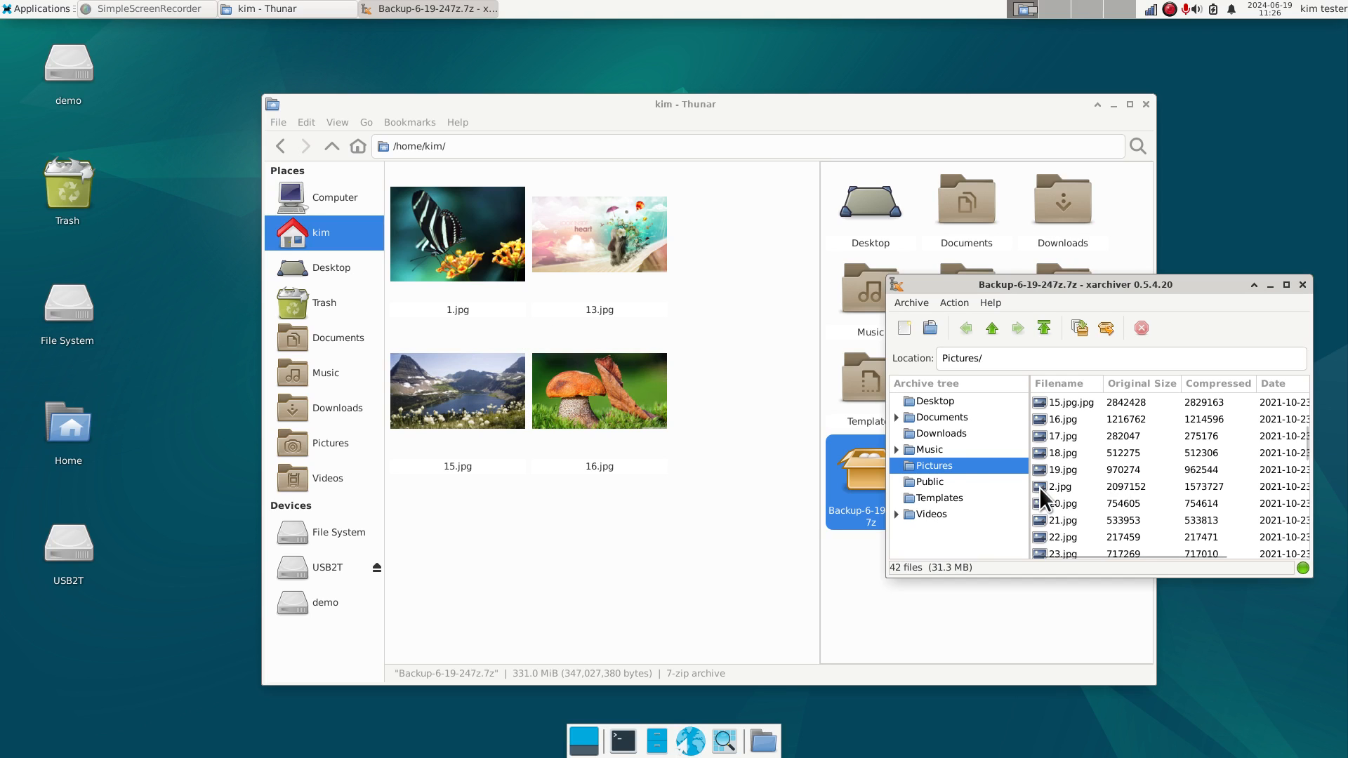
drag(1057, 487, 730, 495)
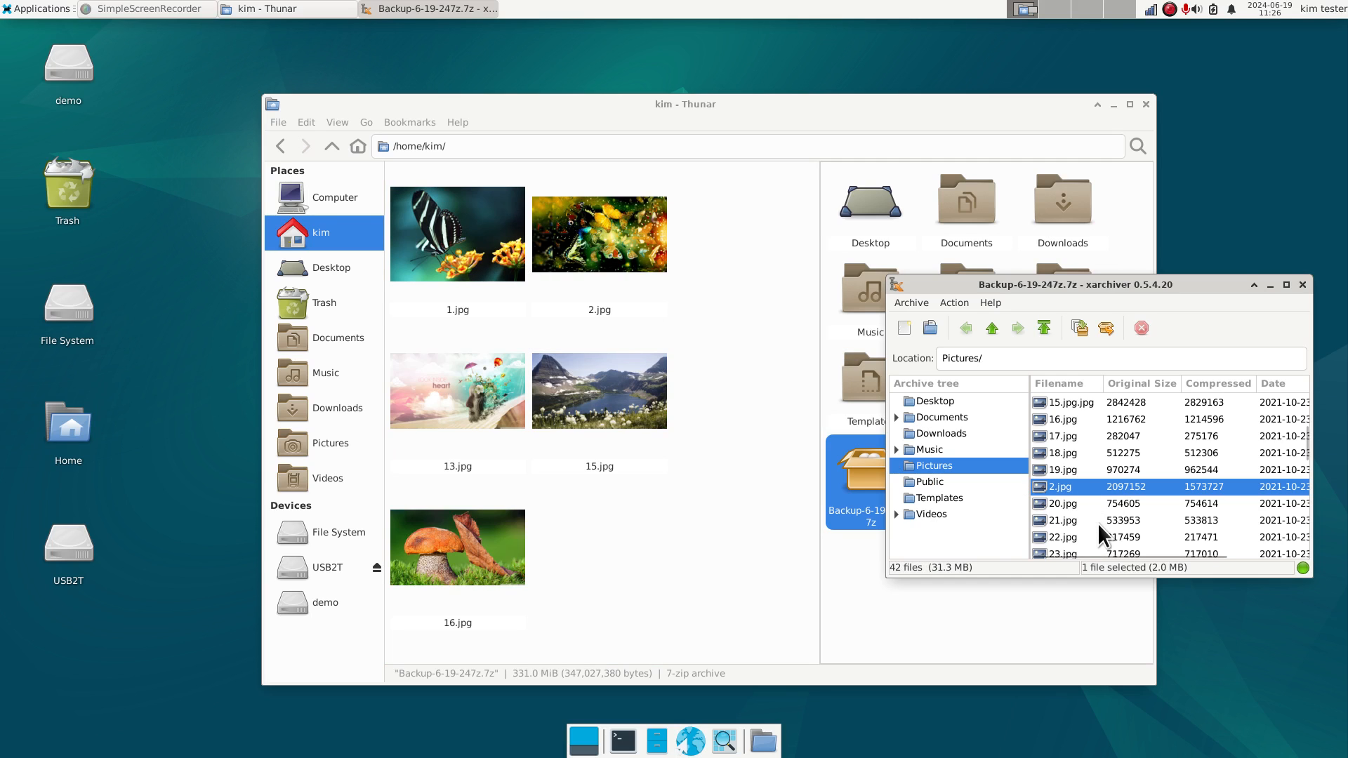
Add 29.jpg, 31.jpg and 25.jpg to the selection in the 7zip archive's Pictures folder and extract the selected files into Downloads
scroll(1114, 460, down, 4)
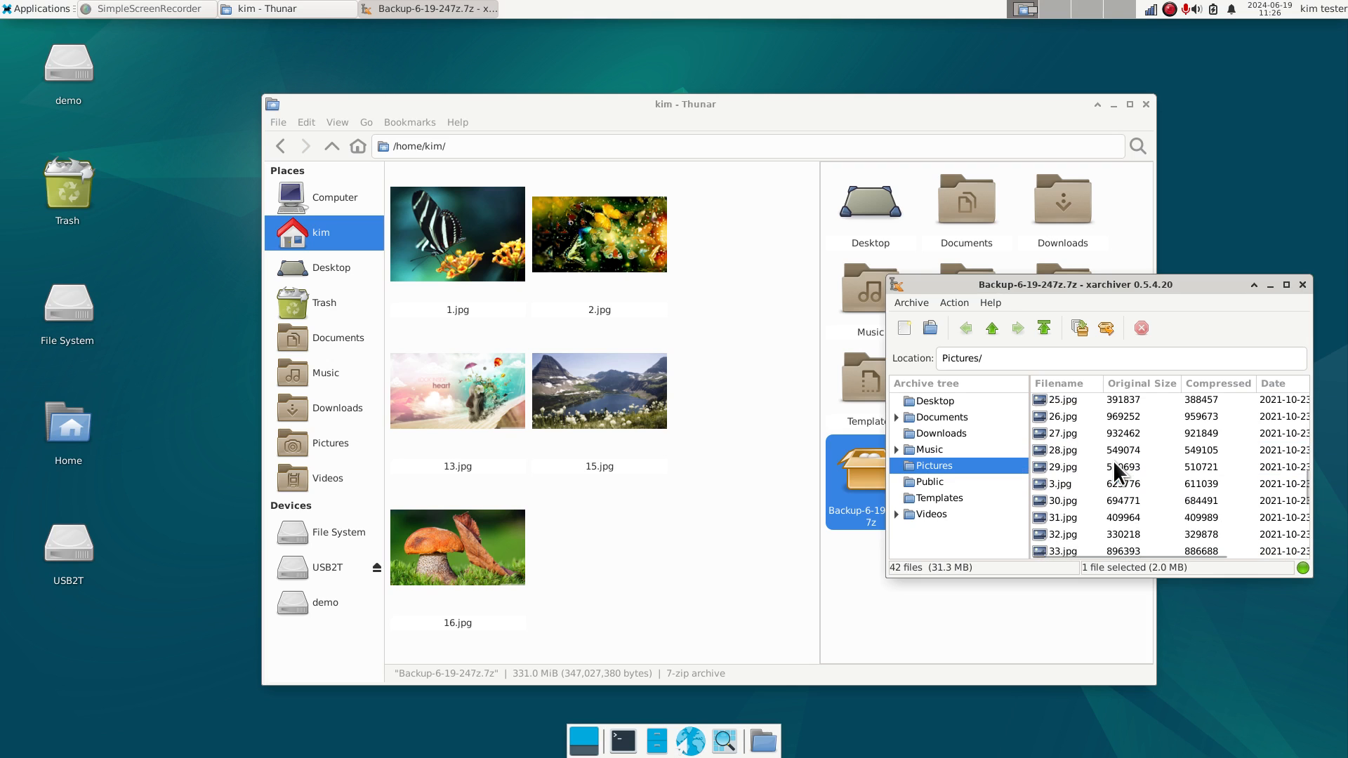
ctrl+click(1060, 466)
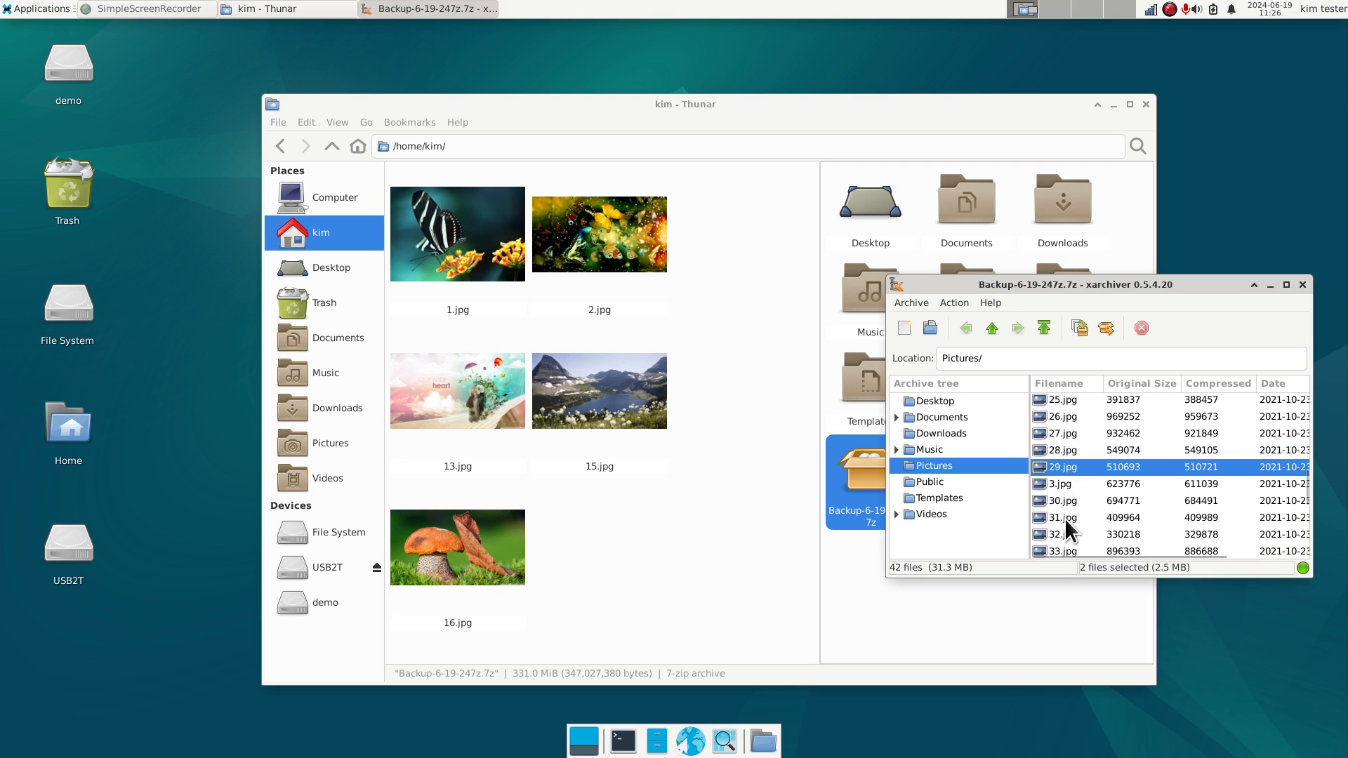
ctrl+click(1065, 519)
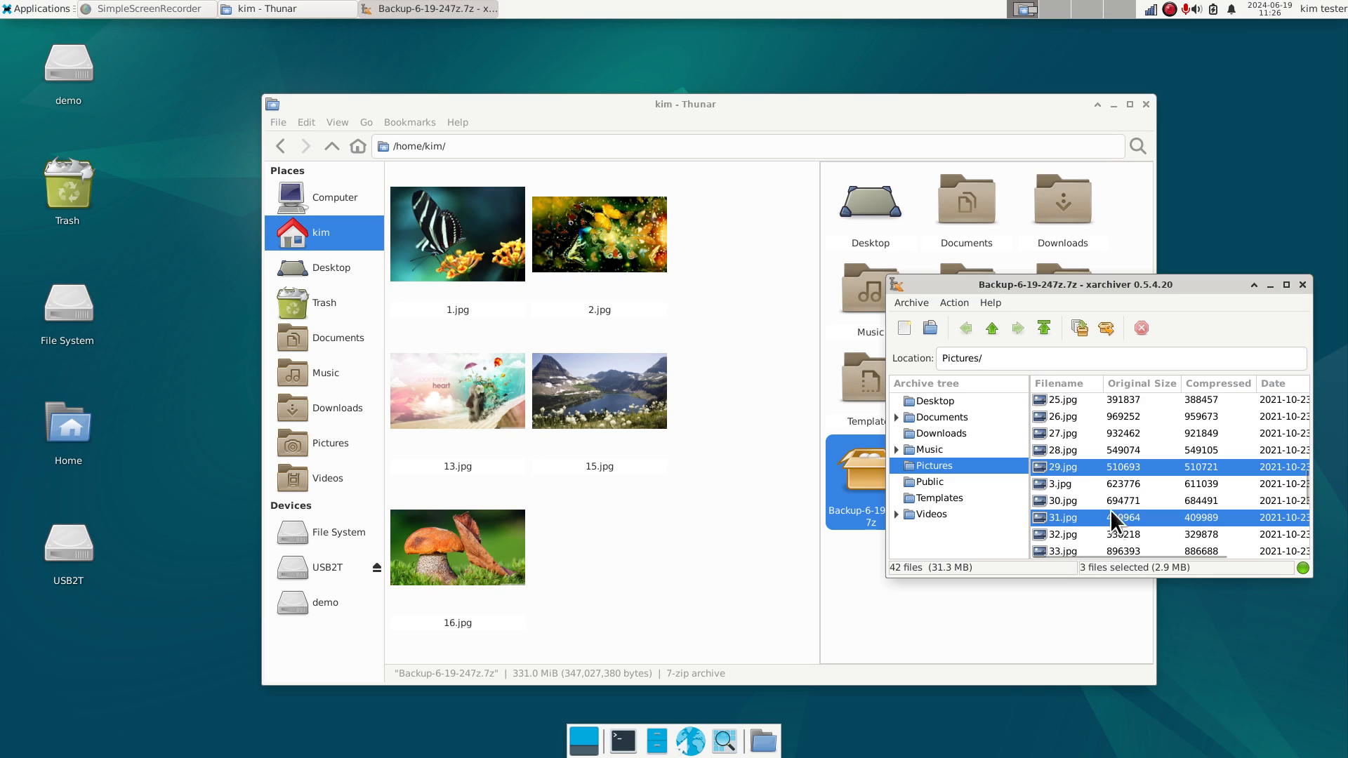
ctrl+click(1064, 401)
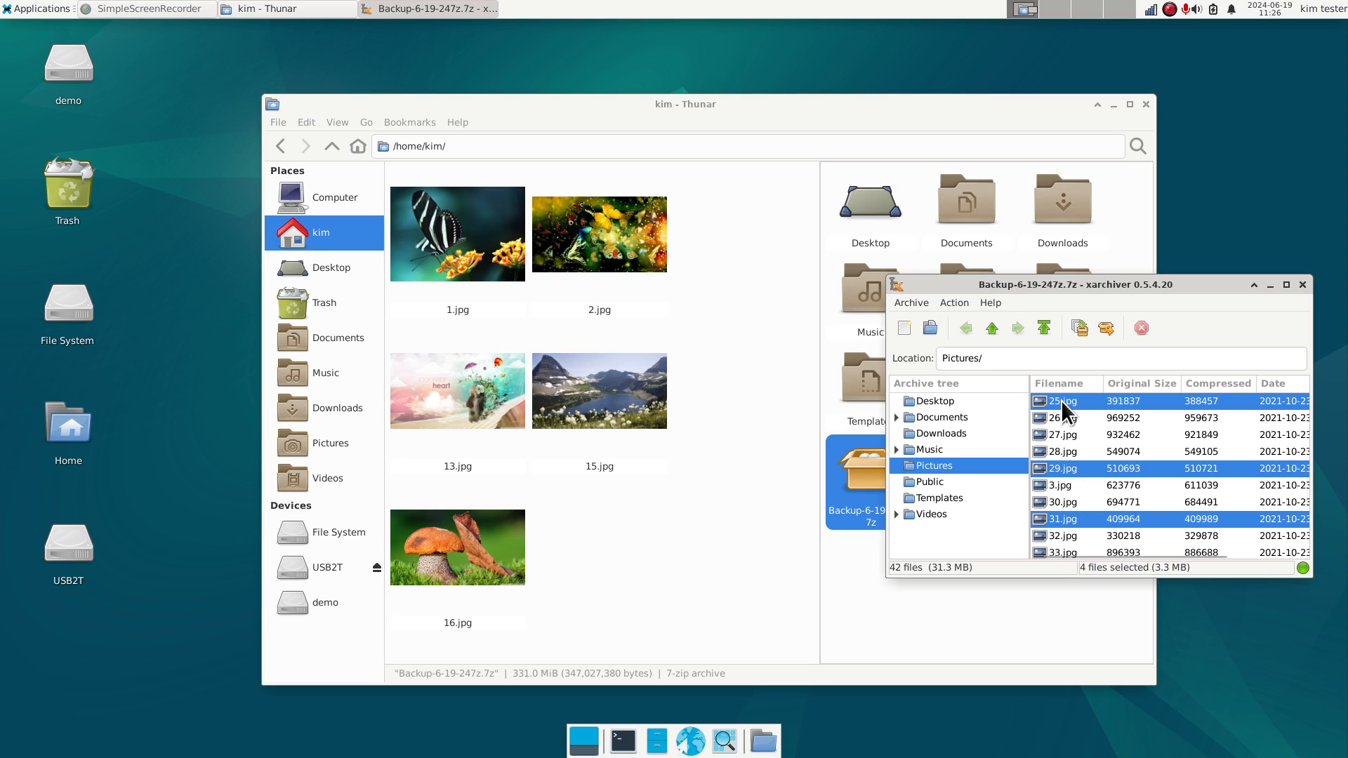
drag(1061, 400, 751, 418)
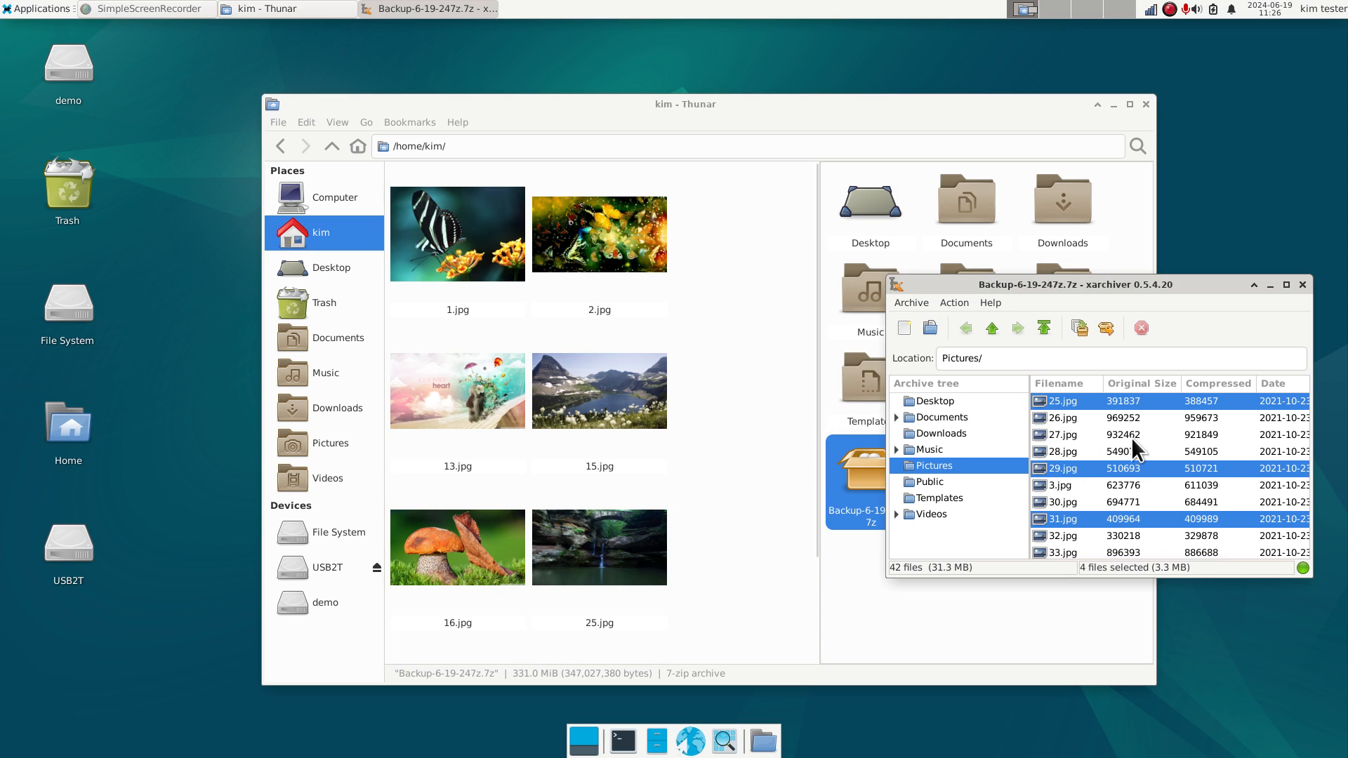
drag(1109, 466, 740, 547)
Zoom the Downloads pane in and out, ending with smaller picture thumbnails, and look up the zoom commands
scroll(725, 571, up, 2)
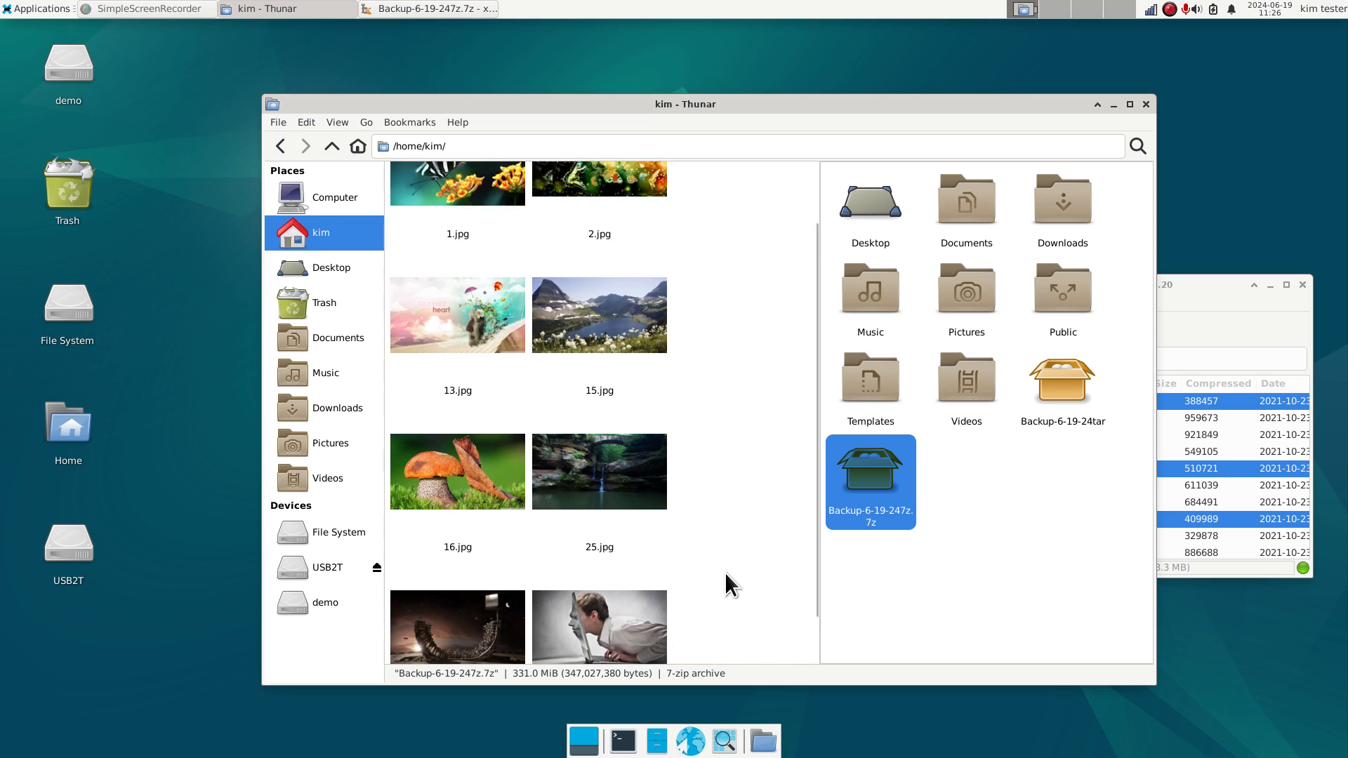
scroll(726, 567, down, 2)
scroll(729, 559, down, 3)
scroll(731, 558, up, 2)
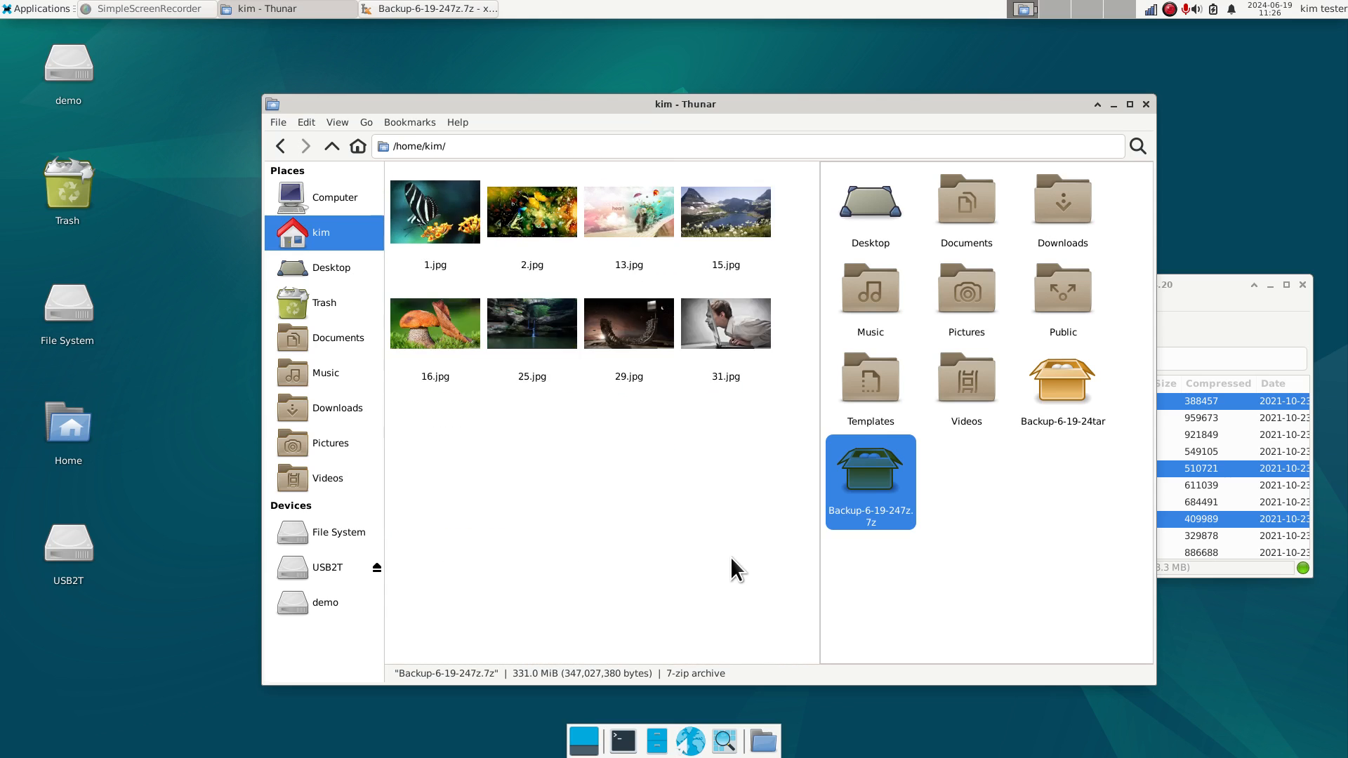
scroll(731, 556, down, 2)
scroll(731, 556, up, 1)
click(336, 121)
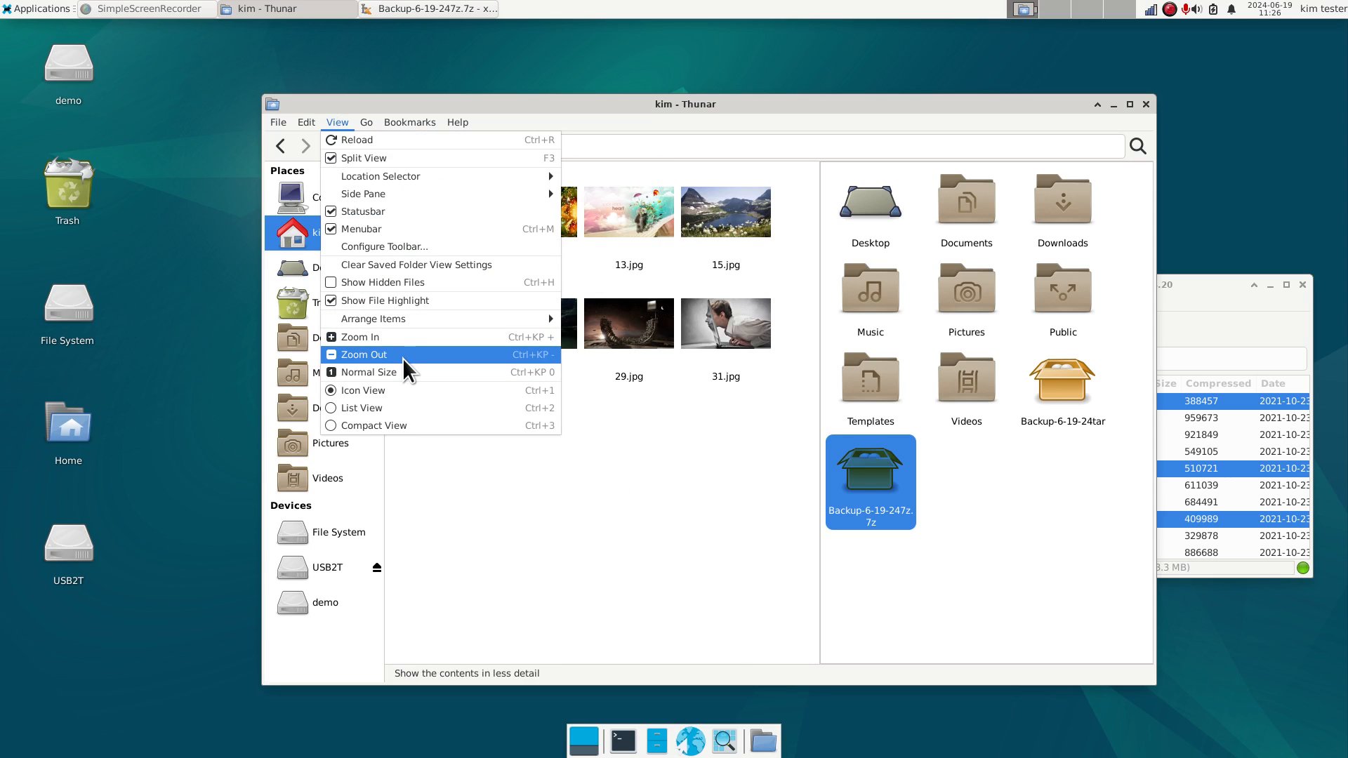
click(726, 468)
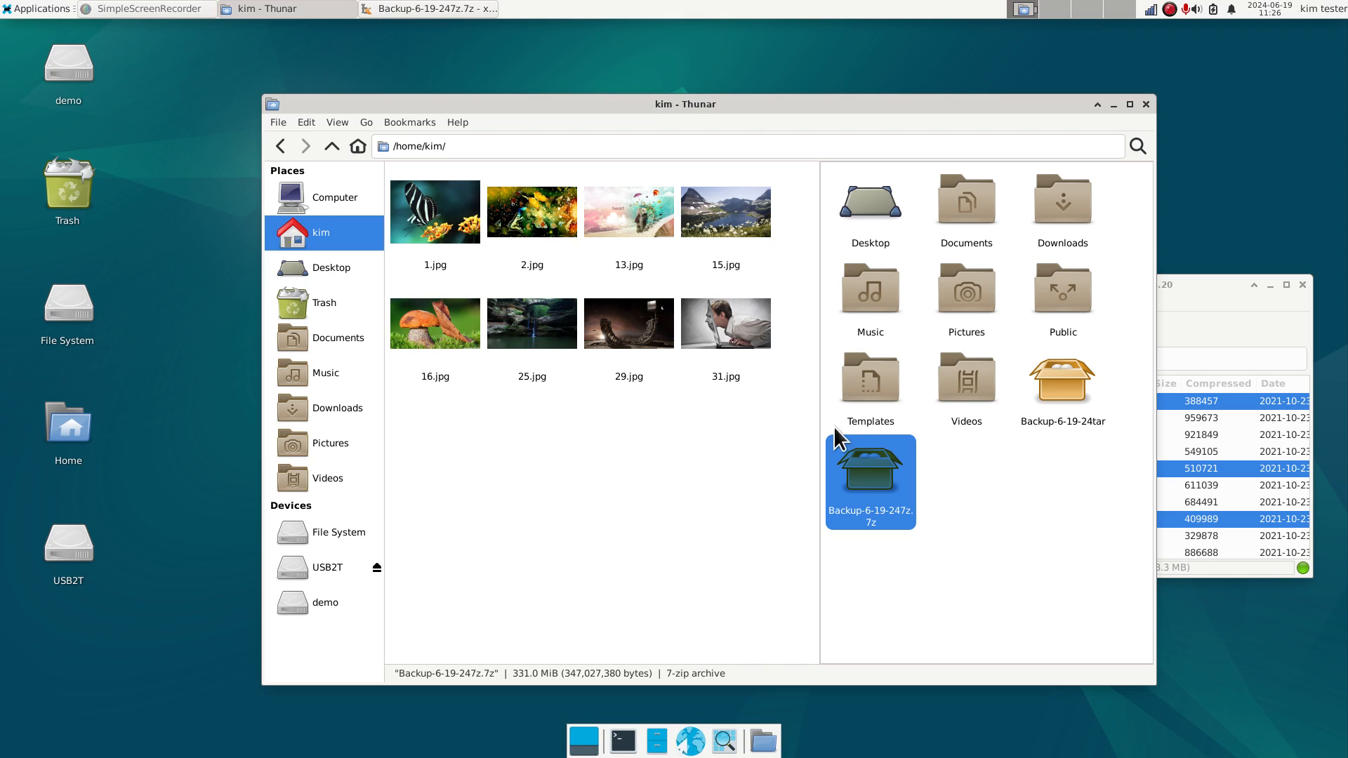
Widen the home folder pane at the expense of the Downloads pane and shrink the Thunar window
drag(821, 400, 656, 420)
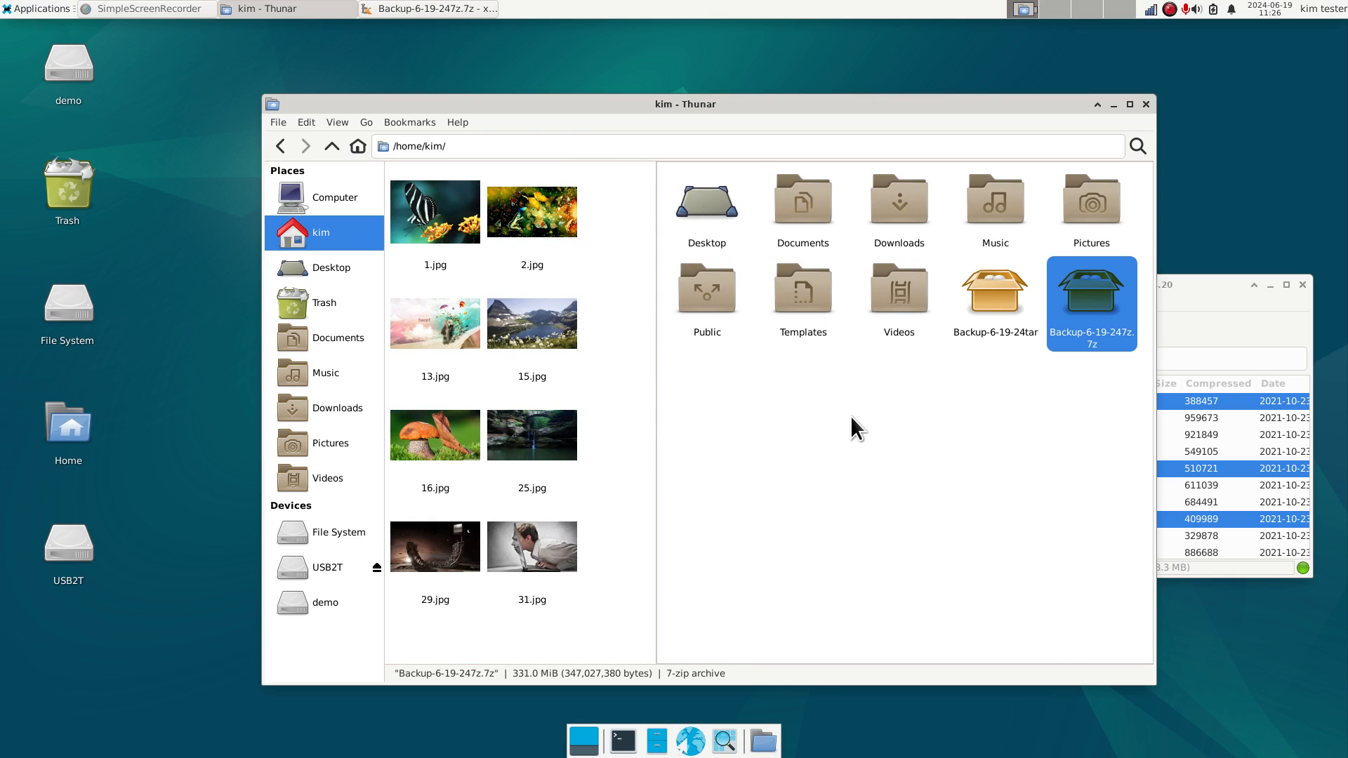
right_click(993, 101)
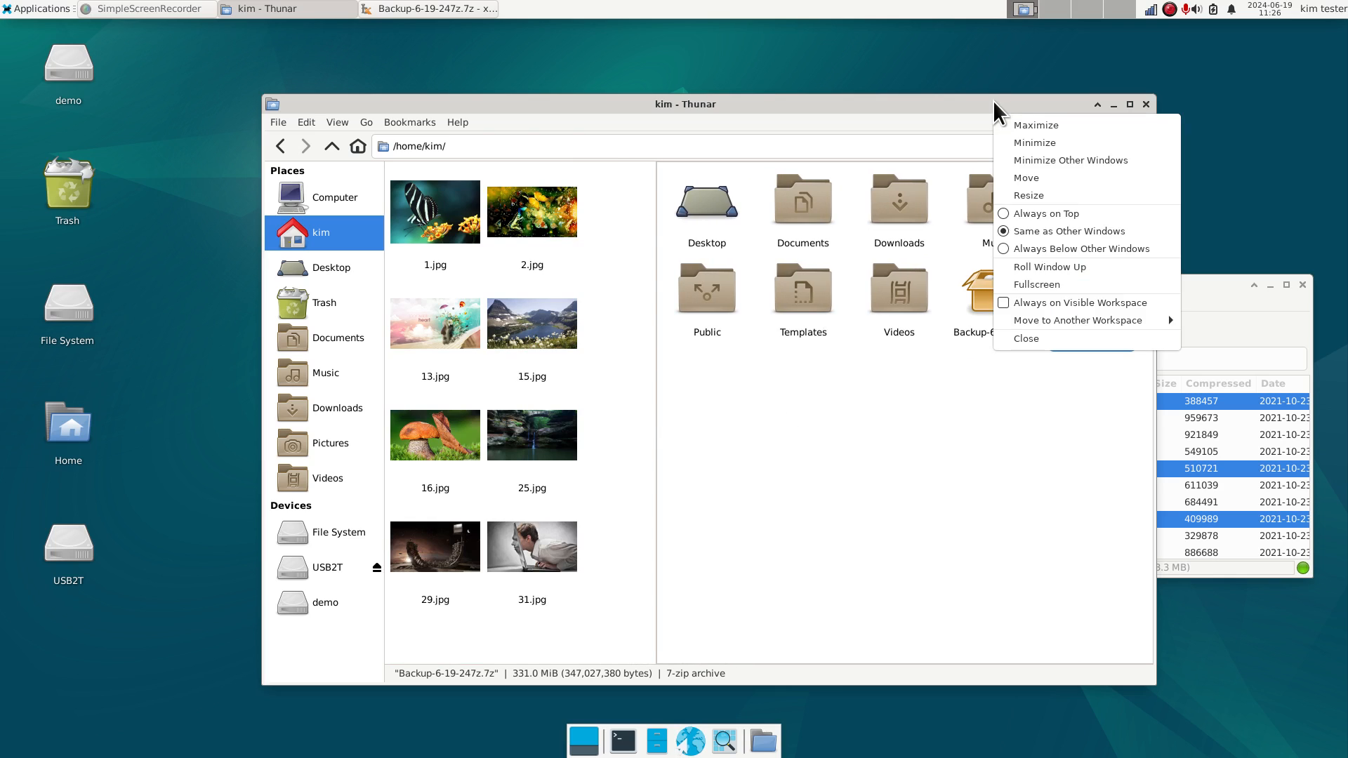
click(1060, 196)
click(775, 622)
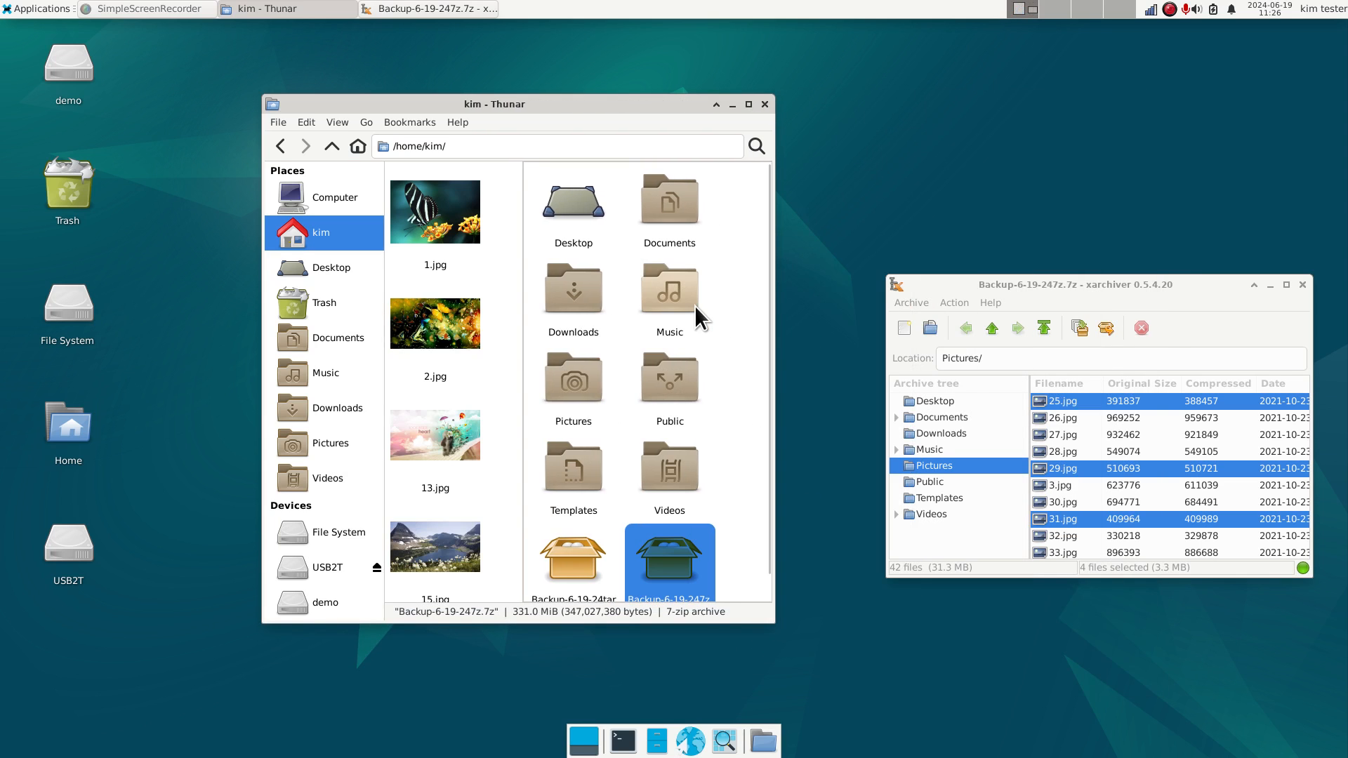
Close the 7zip archive window and arrange a second Thunar window beside the split-view one
click(1301, 286)
drag(533, 107, 1105, 154)
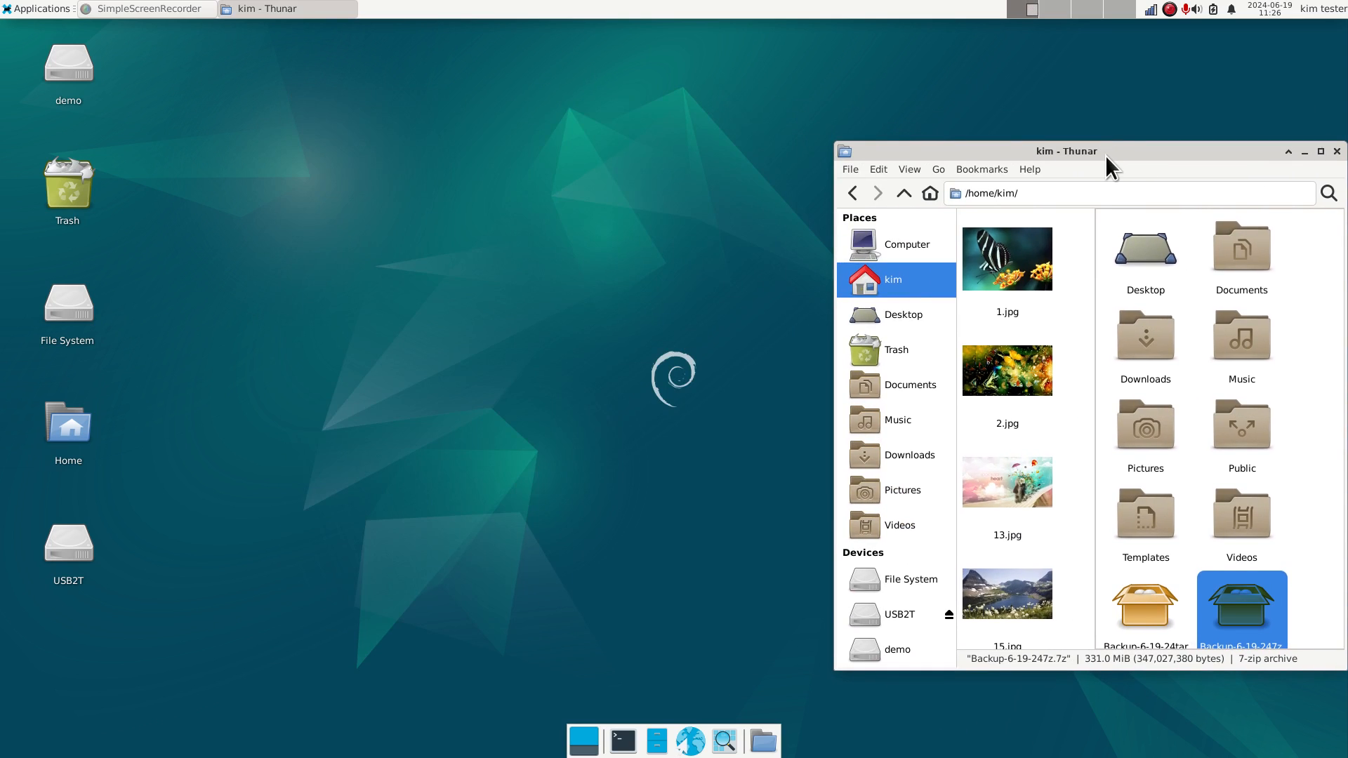
key(ctrl+n)
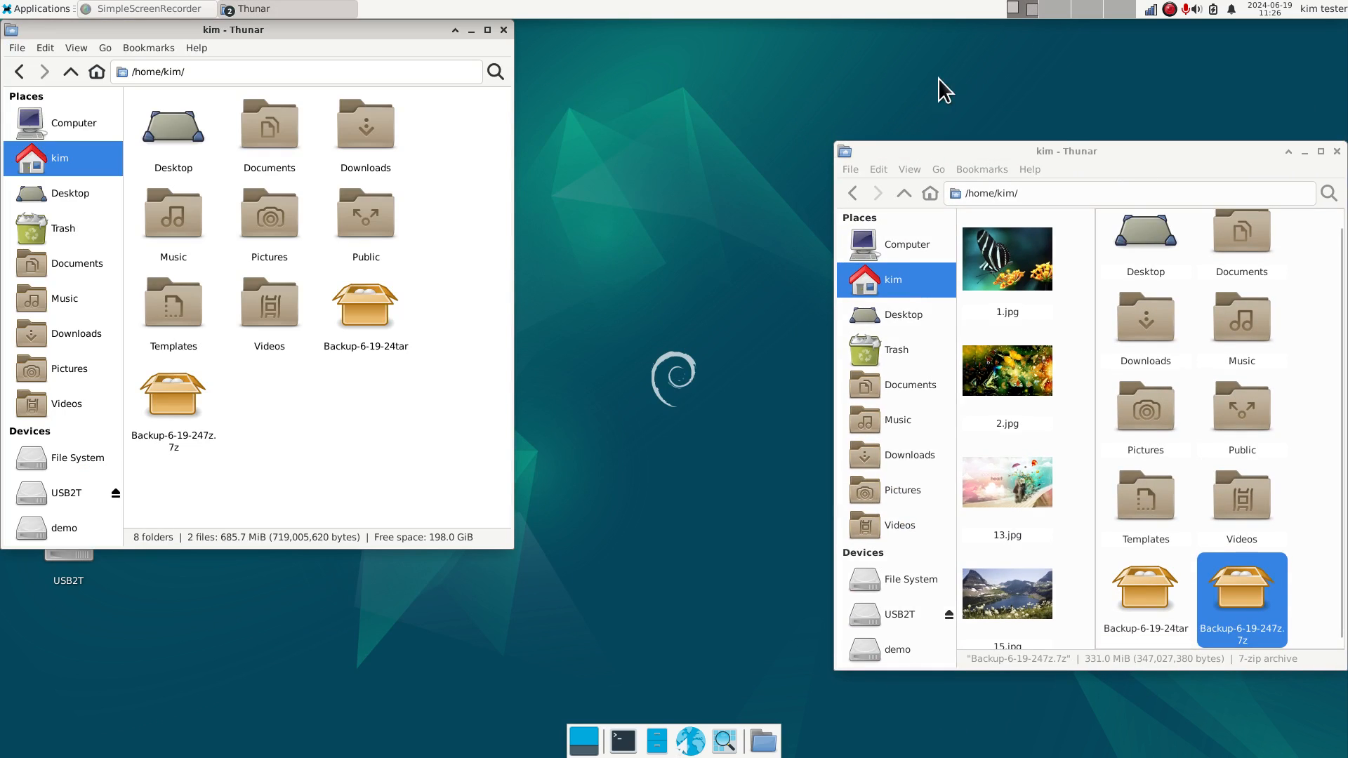
drag(376, 30, 542, 139)
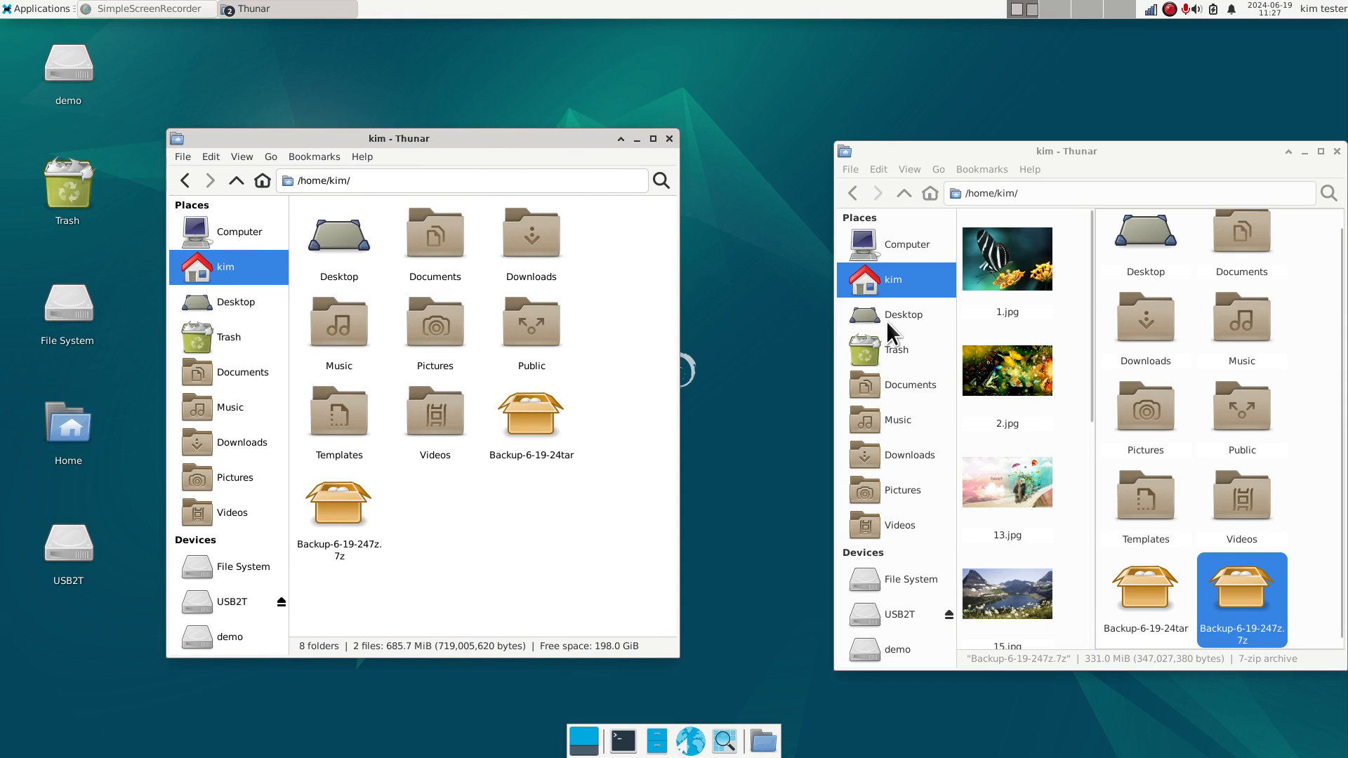
Show the USB2T drive in both Thunar windows and turn off split view in the original one
click(205, 603)
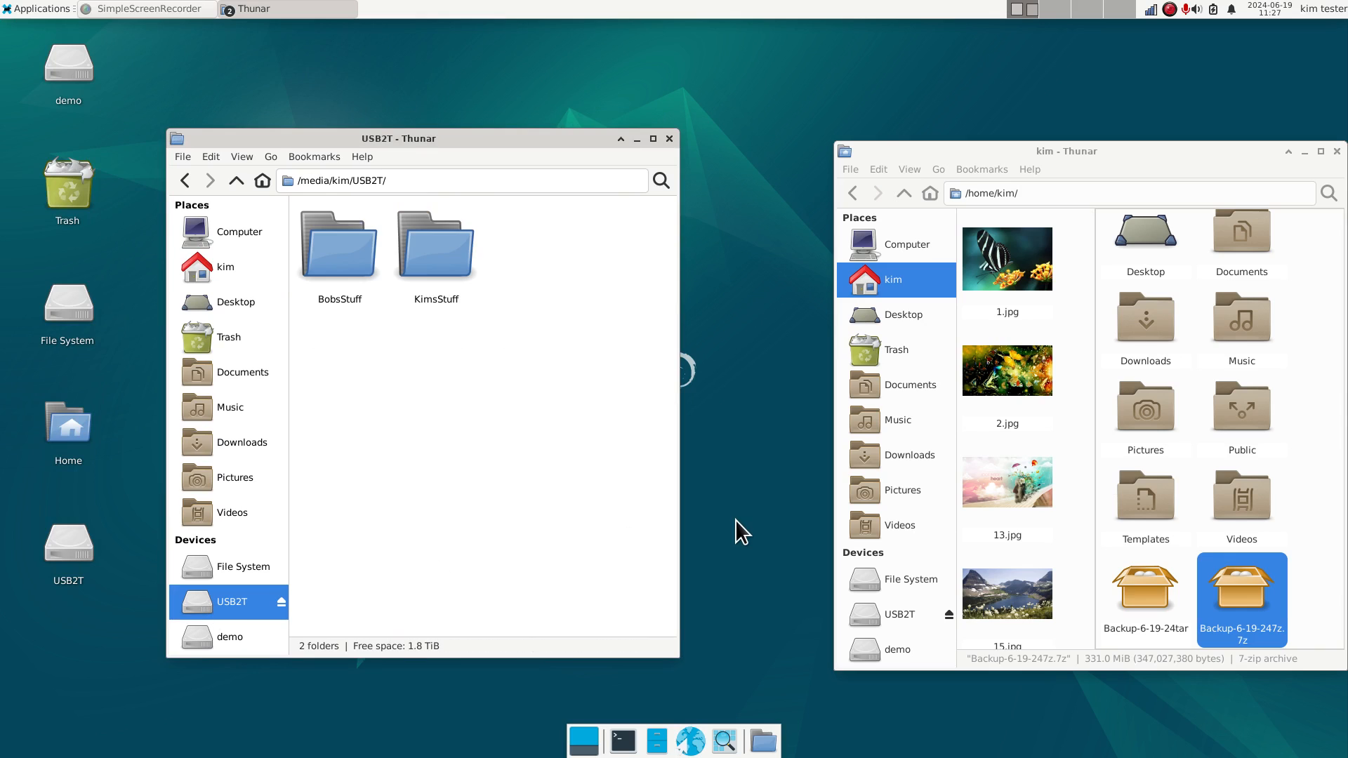
click(893, 617)
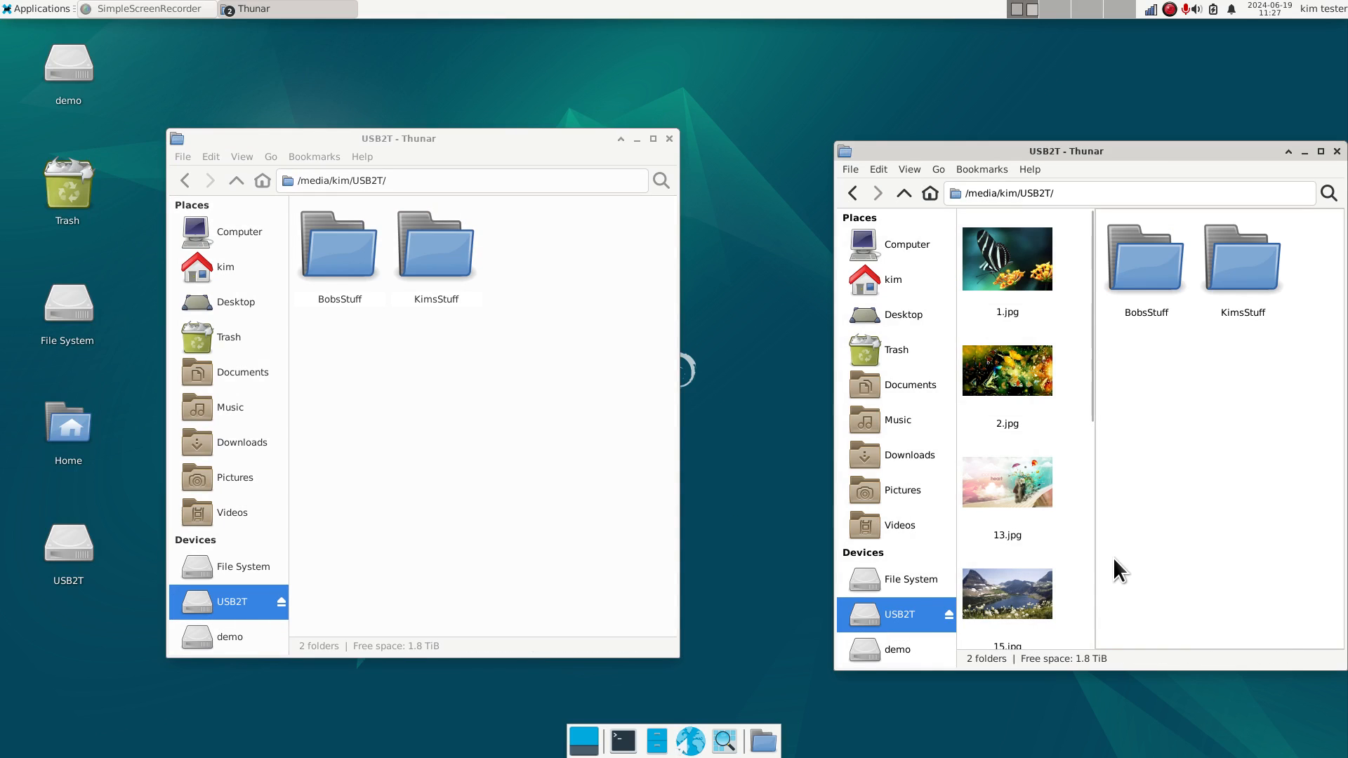
drag(1092, 425, 1139, 430)
key(F3)
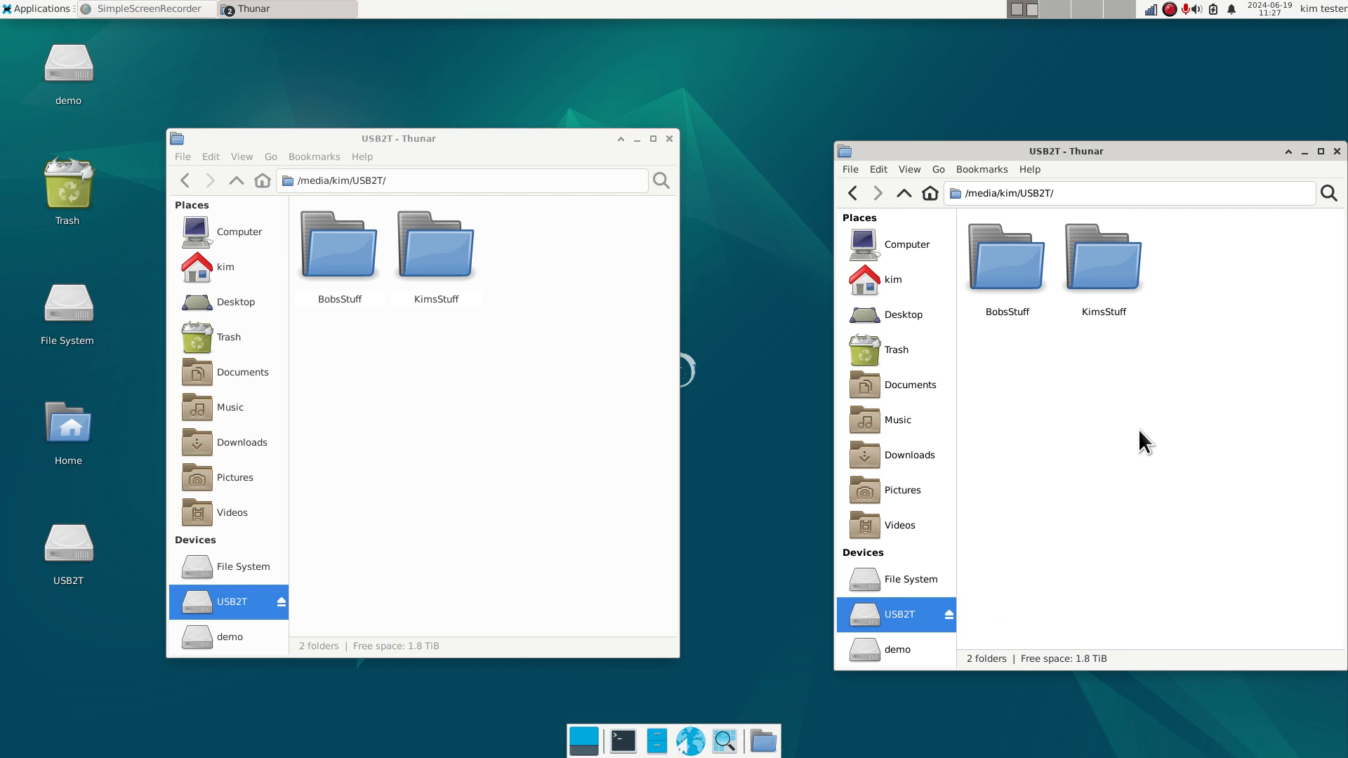
Show the Downloads folder in the new Thunar window and open the KimsStuff folder in the original one
click(610, 440)
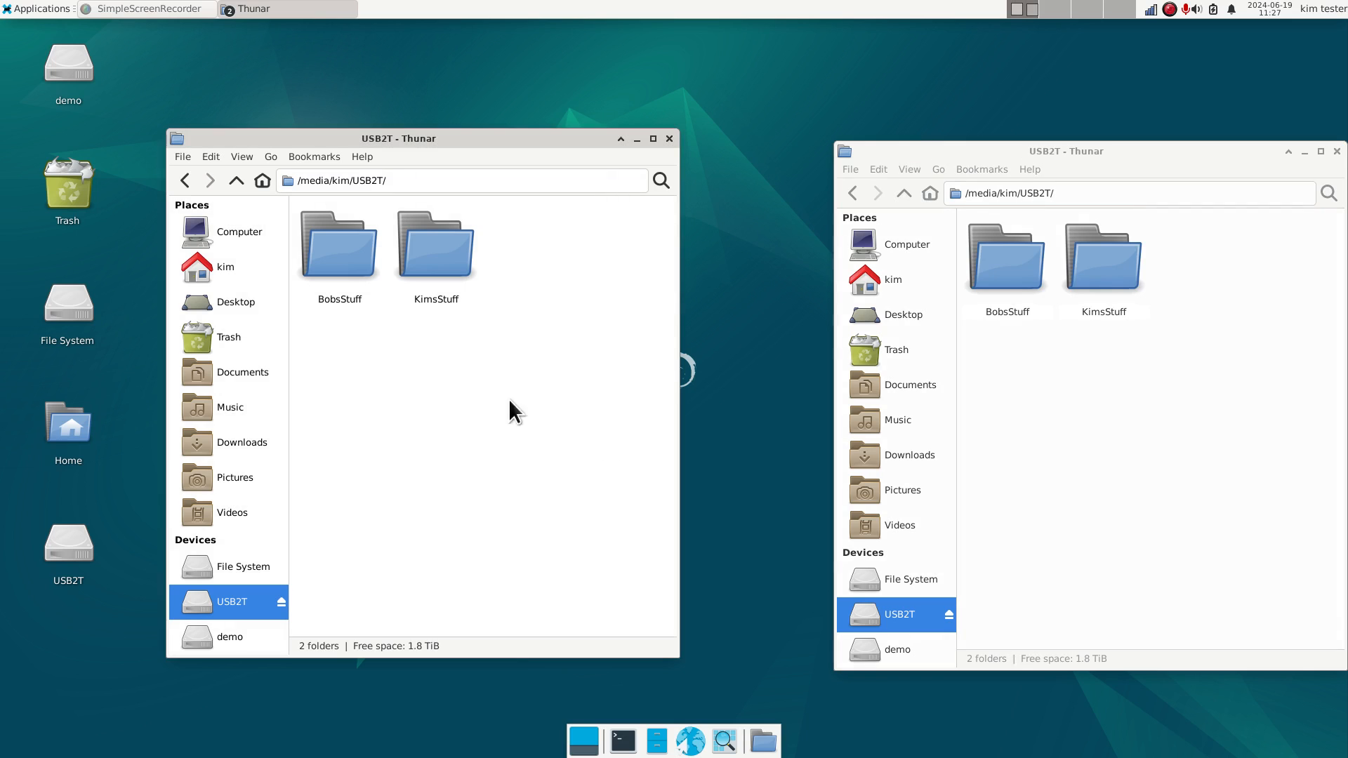
click(251, 441)
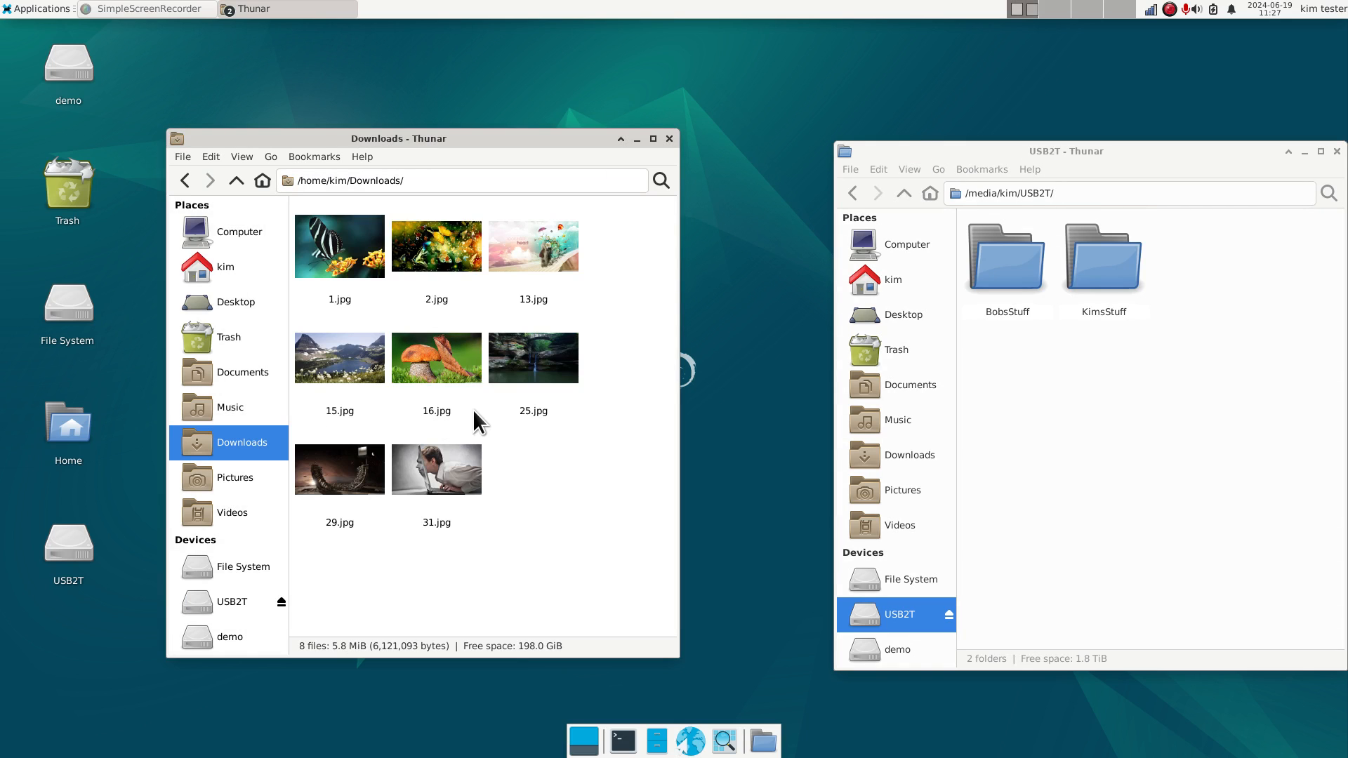
double_click(1108, 267)
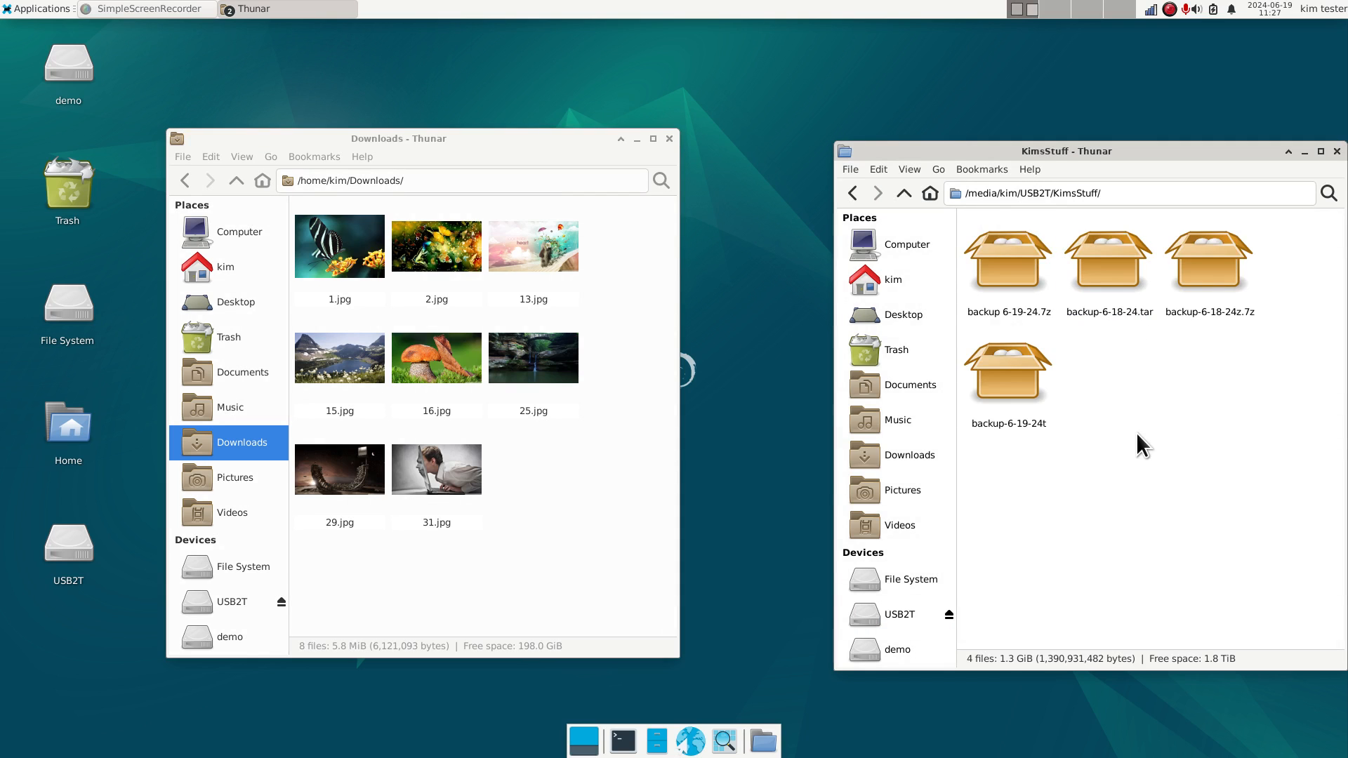
Delete all the pictures in Downloads and The Beatles folder in Music
drag(626, 212, 344, 513)
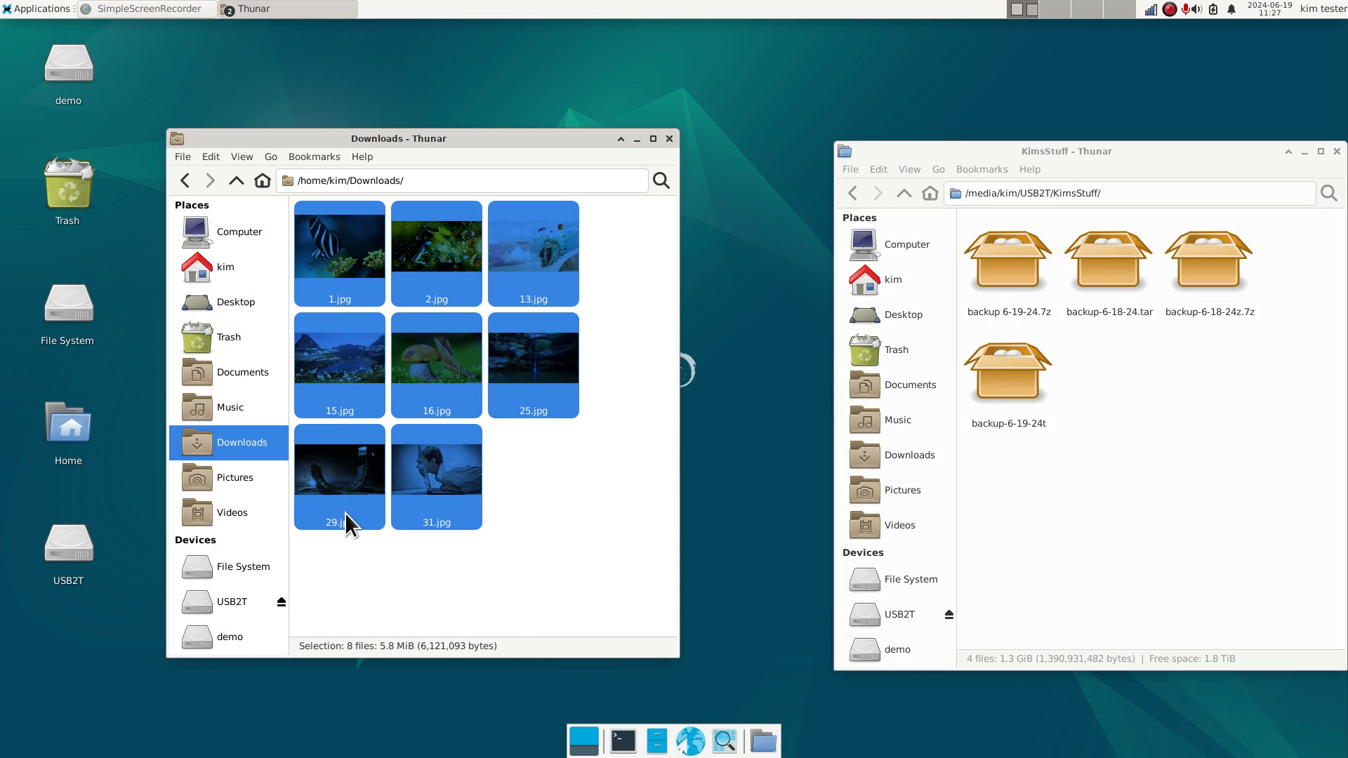
key(Delete)
click(240, 409)
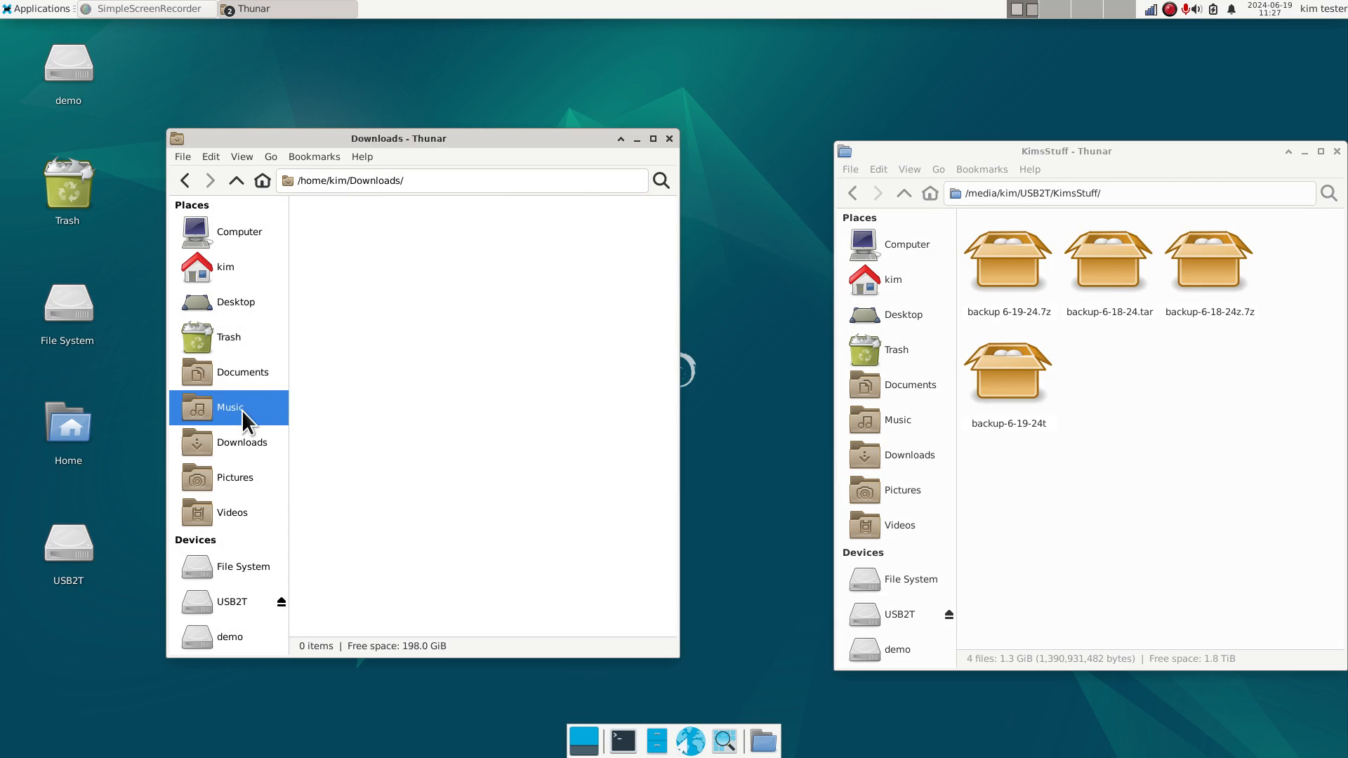
drag(598, 220, 549, 289)
key(Delete)
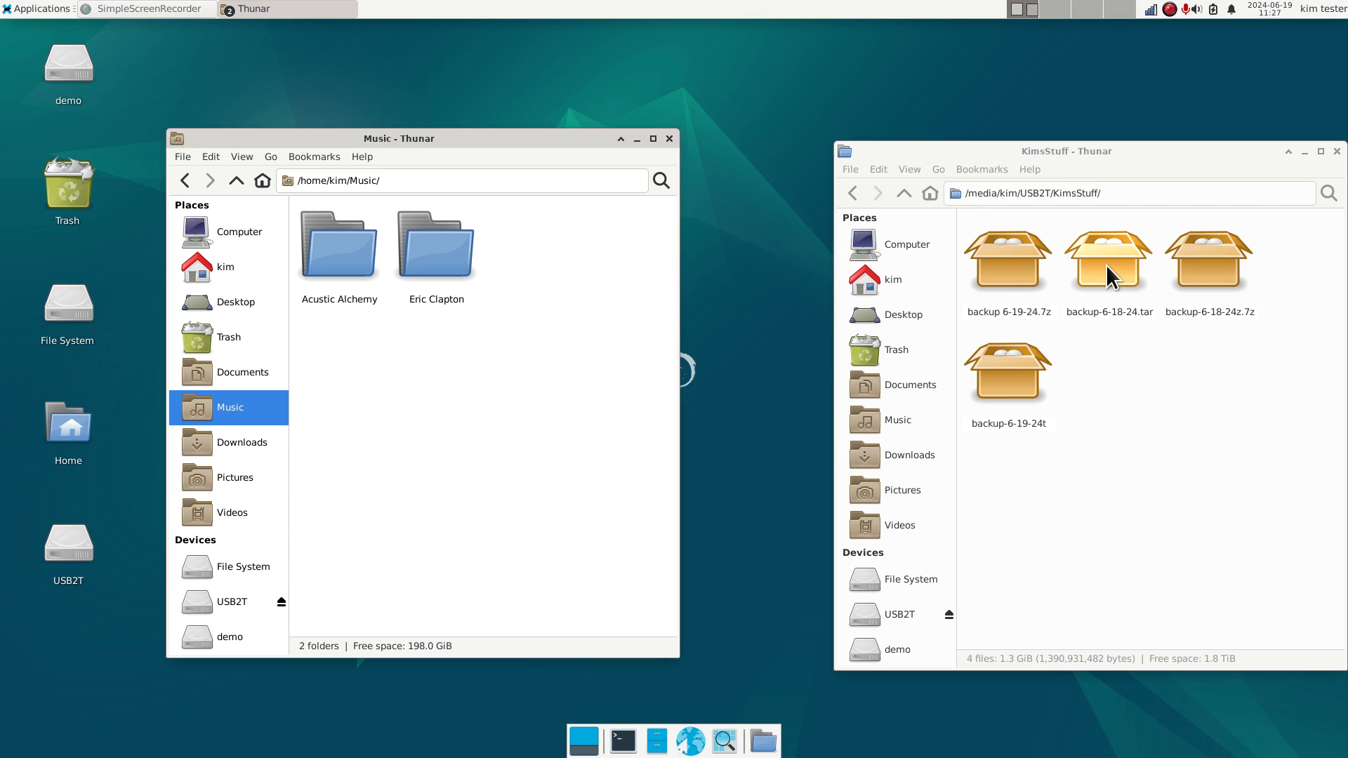
Open backup-6-18-24z.7z from KimsStuff, move its window off the Music window and extract The Beatles folder into Music
click(1152, 404)
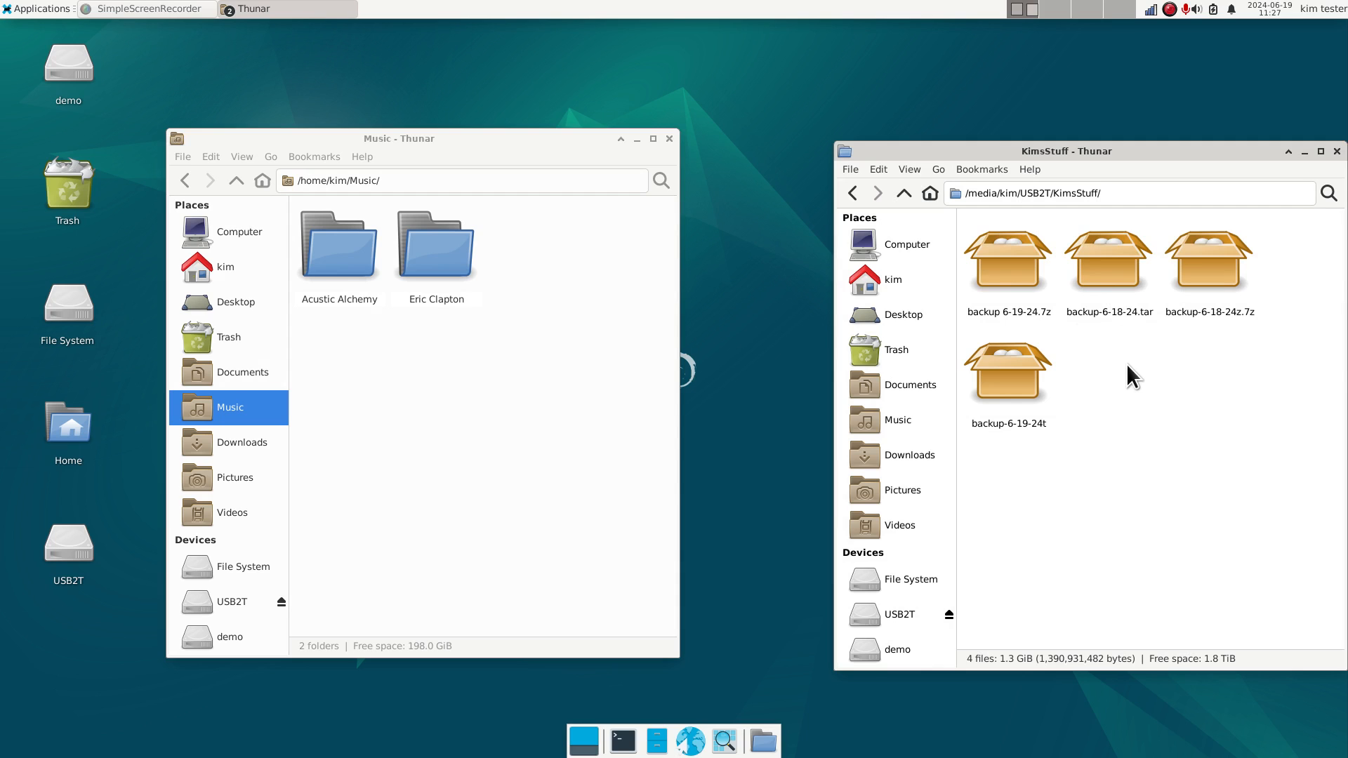
double_click(1190, 278)
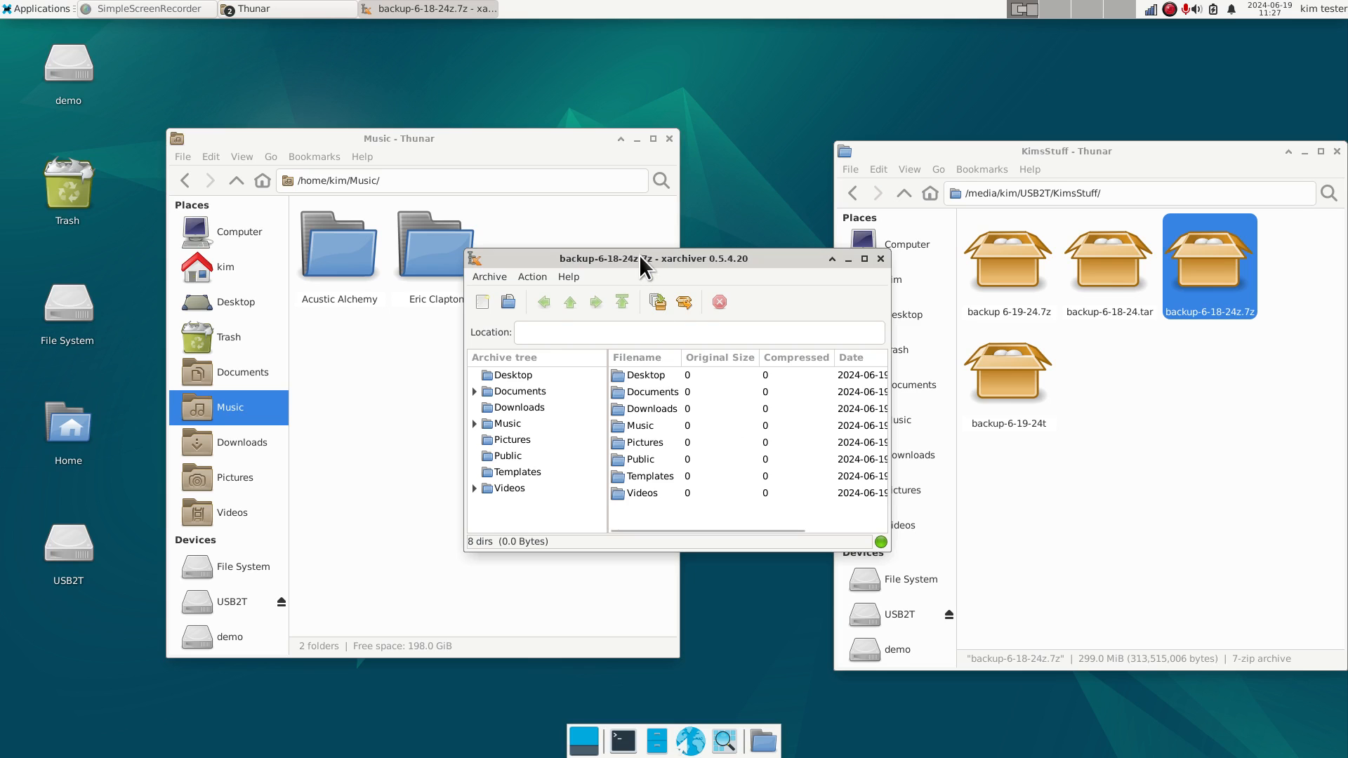
drag(641, 257, 988, 275)
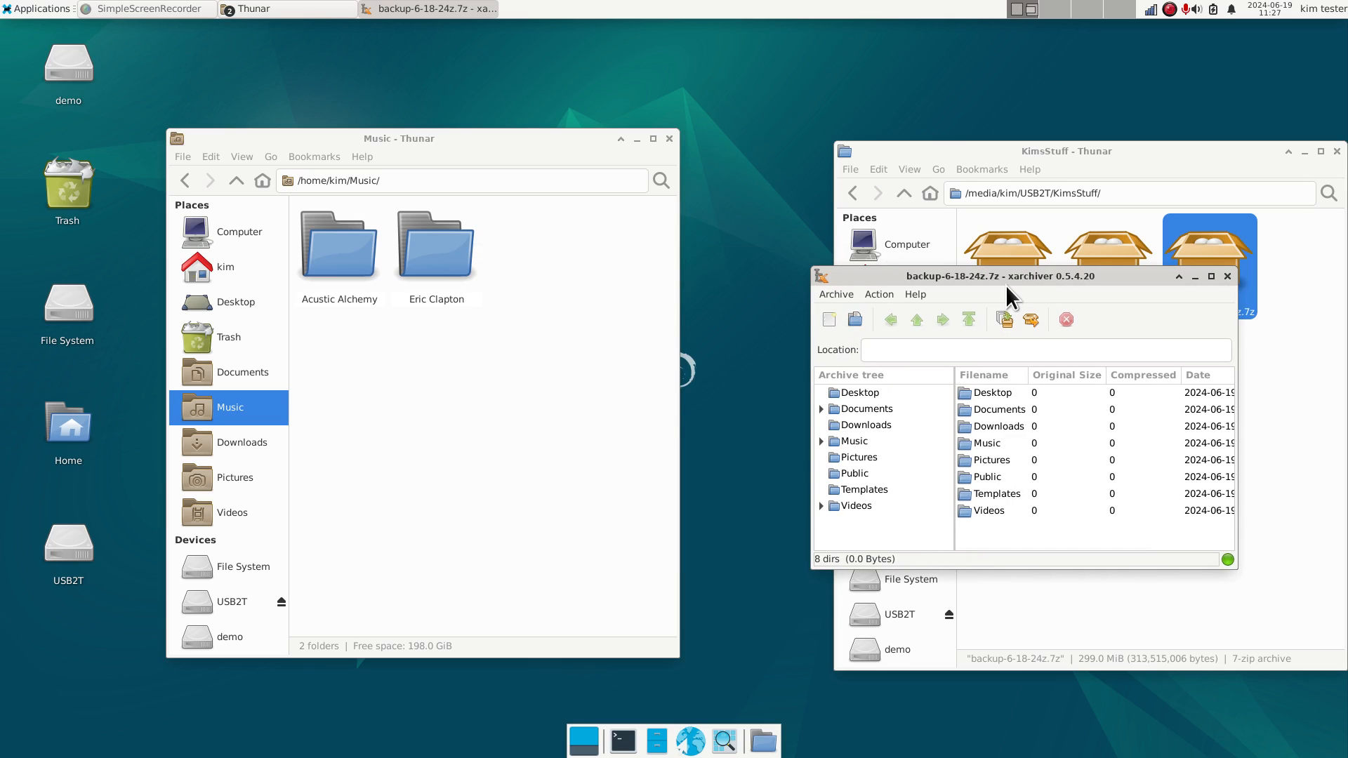
click(846, 442)
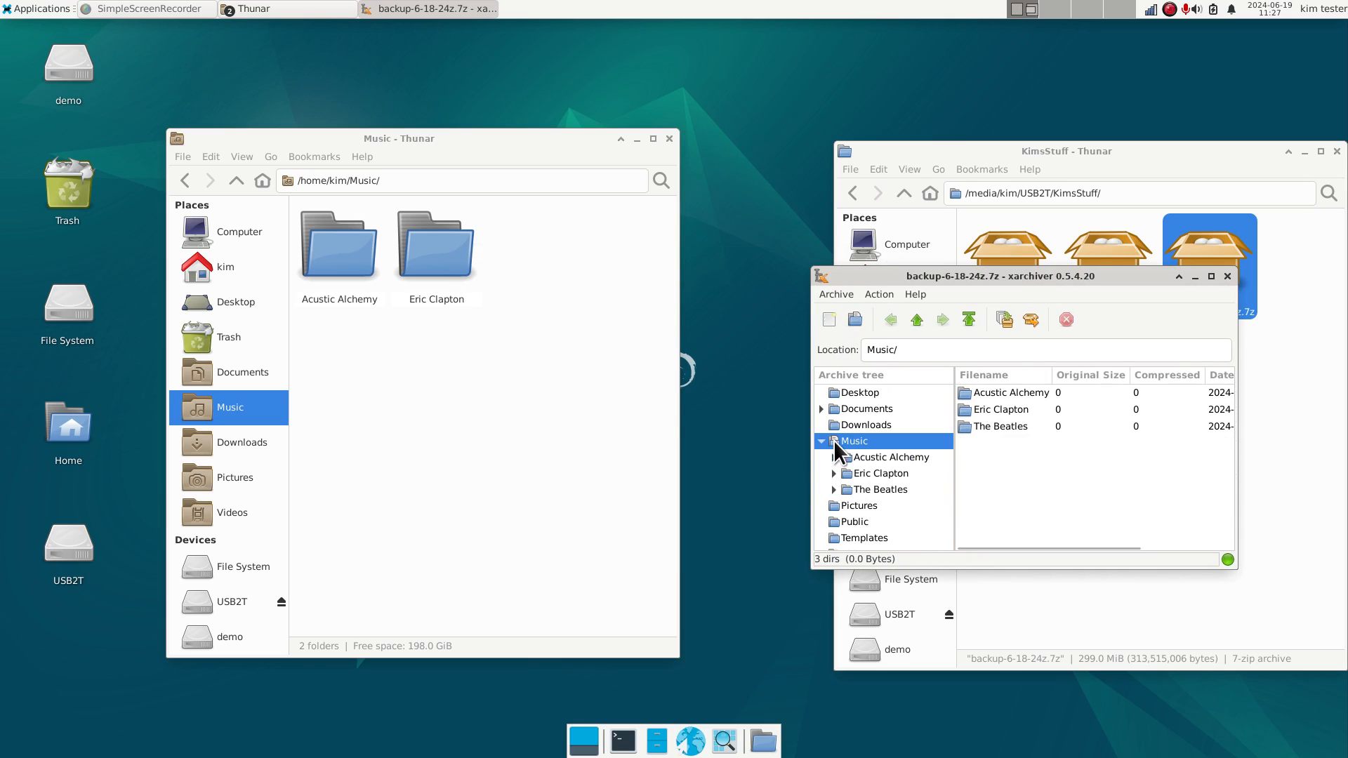
drag(967, 430, 587, 376)
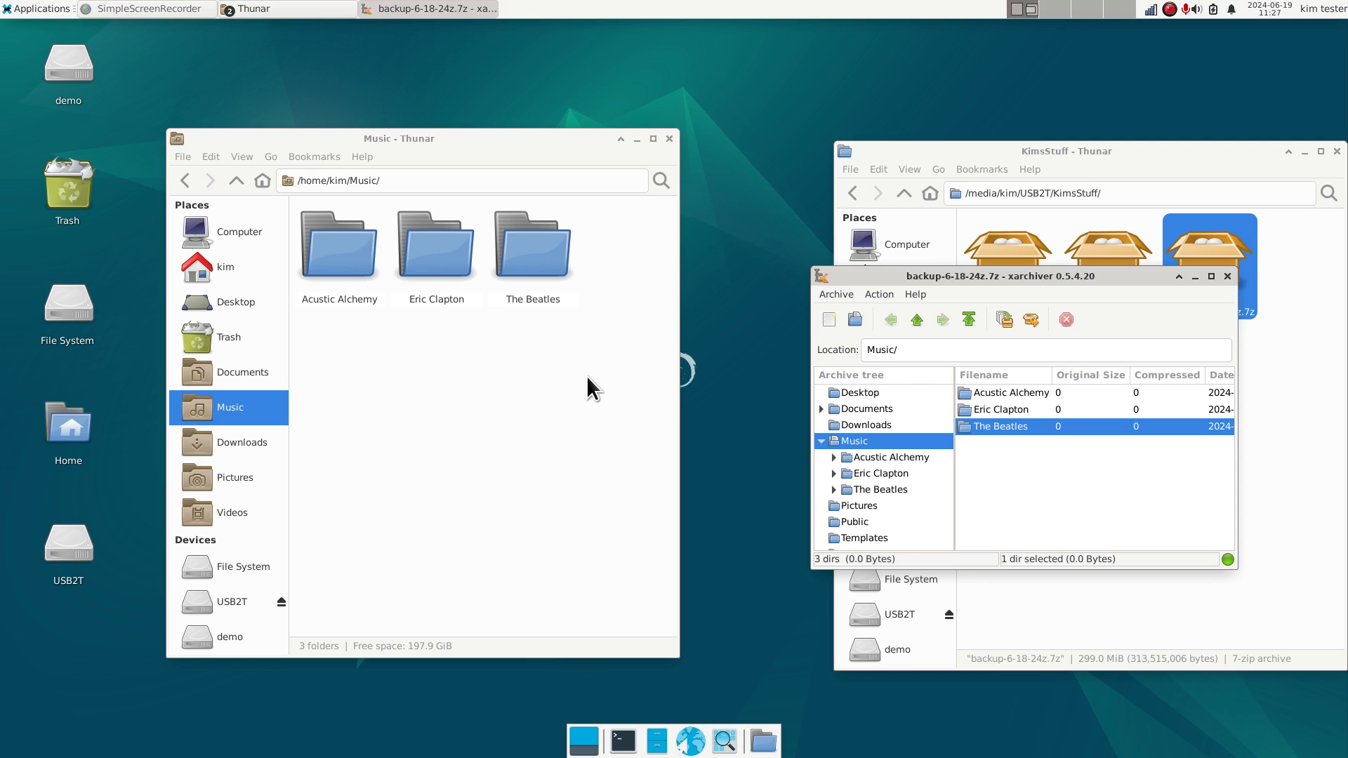
Delete the restored The Beatles folder from Music and close the 7zip archive window
click(549, 289)
key(Delete)
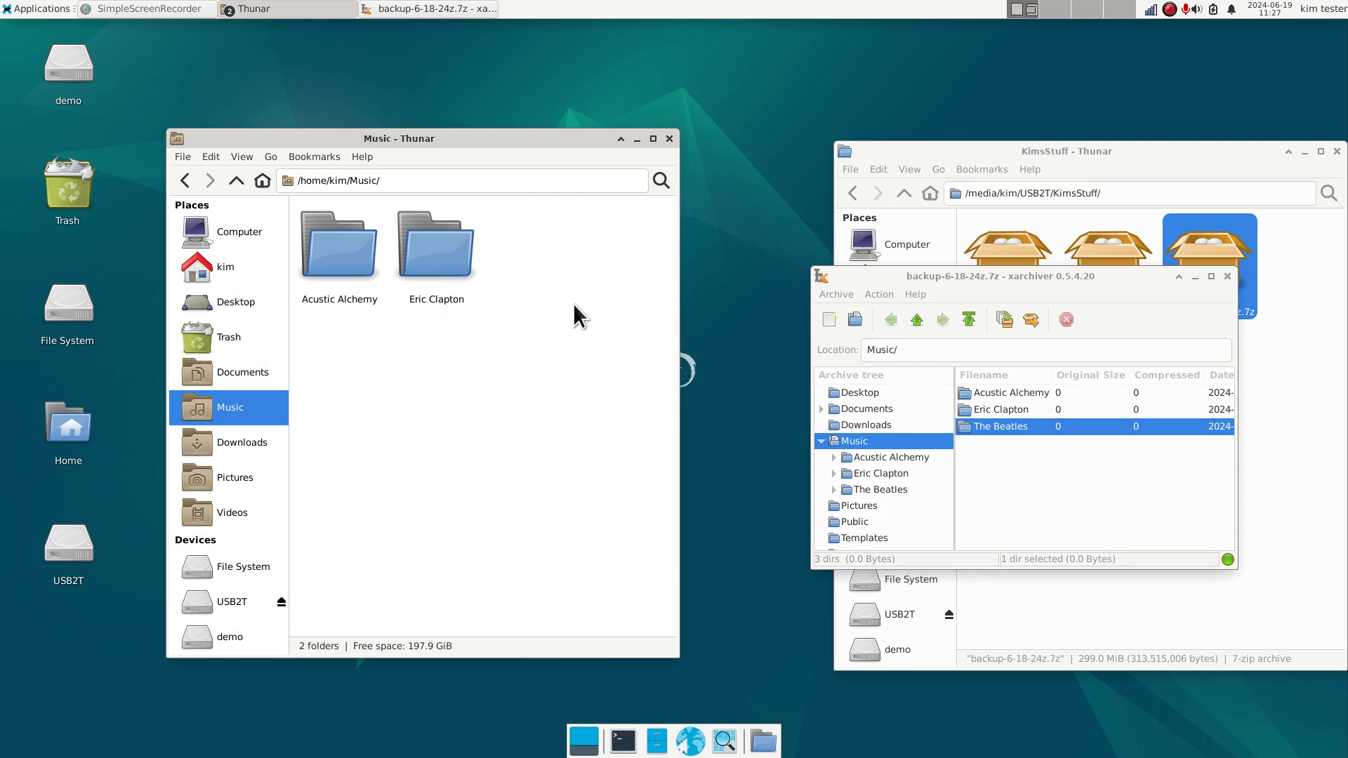
click(1227, 276)
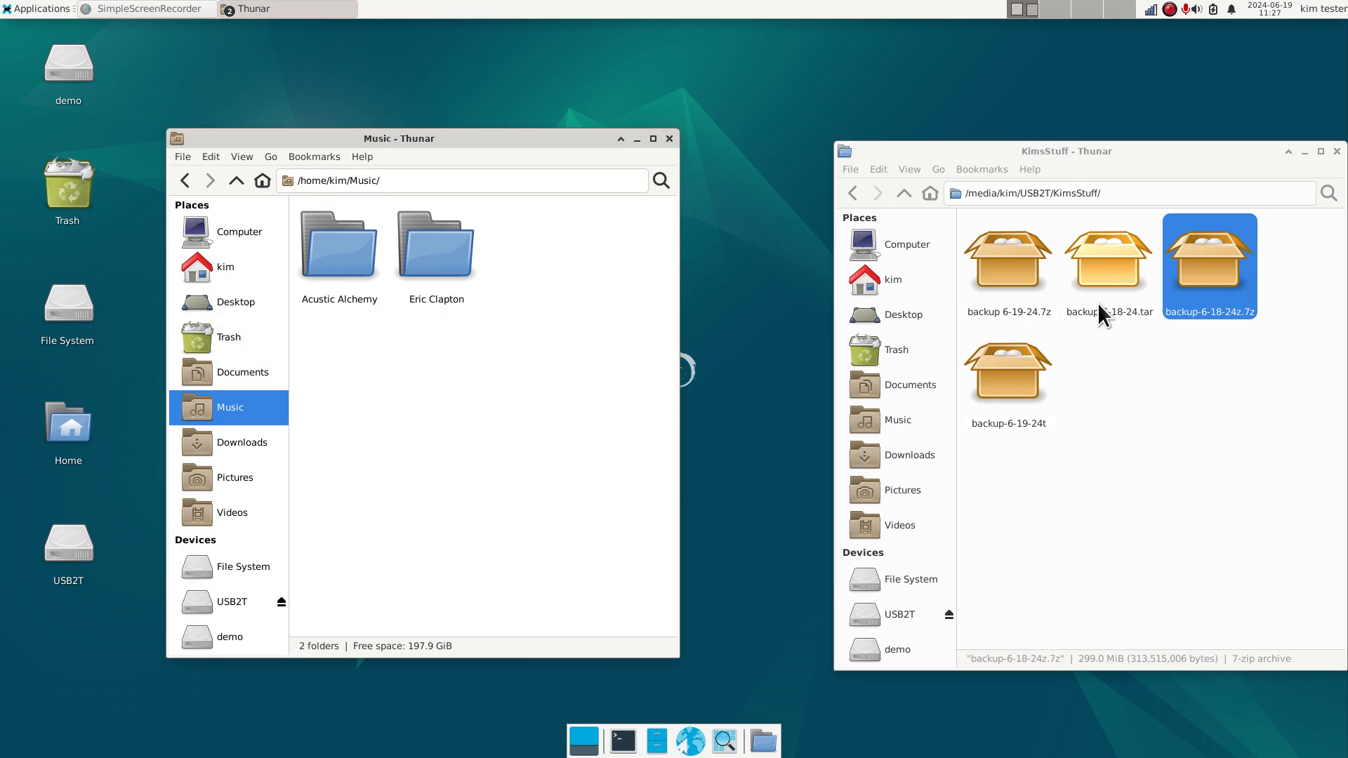
Open backup-6-18-24.tar, extract its The Beatles folder into the Music folder and close the archive
double_click(1106, 265)
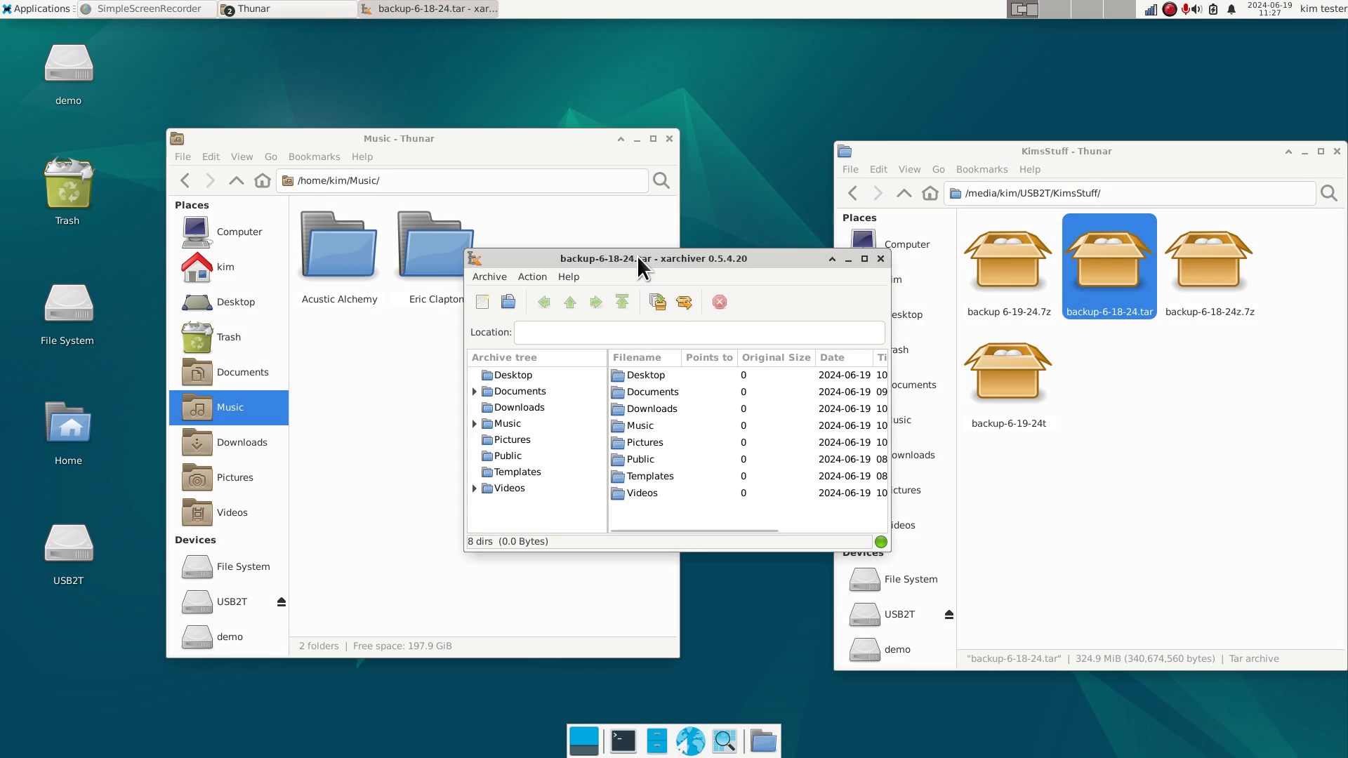
drag(641, 265, 1008, 287)
click(862, 455)
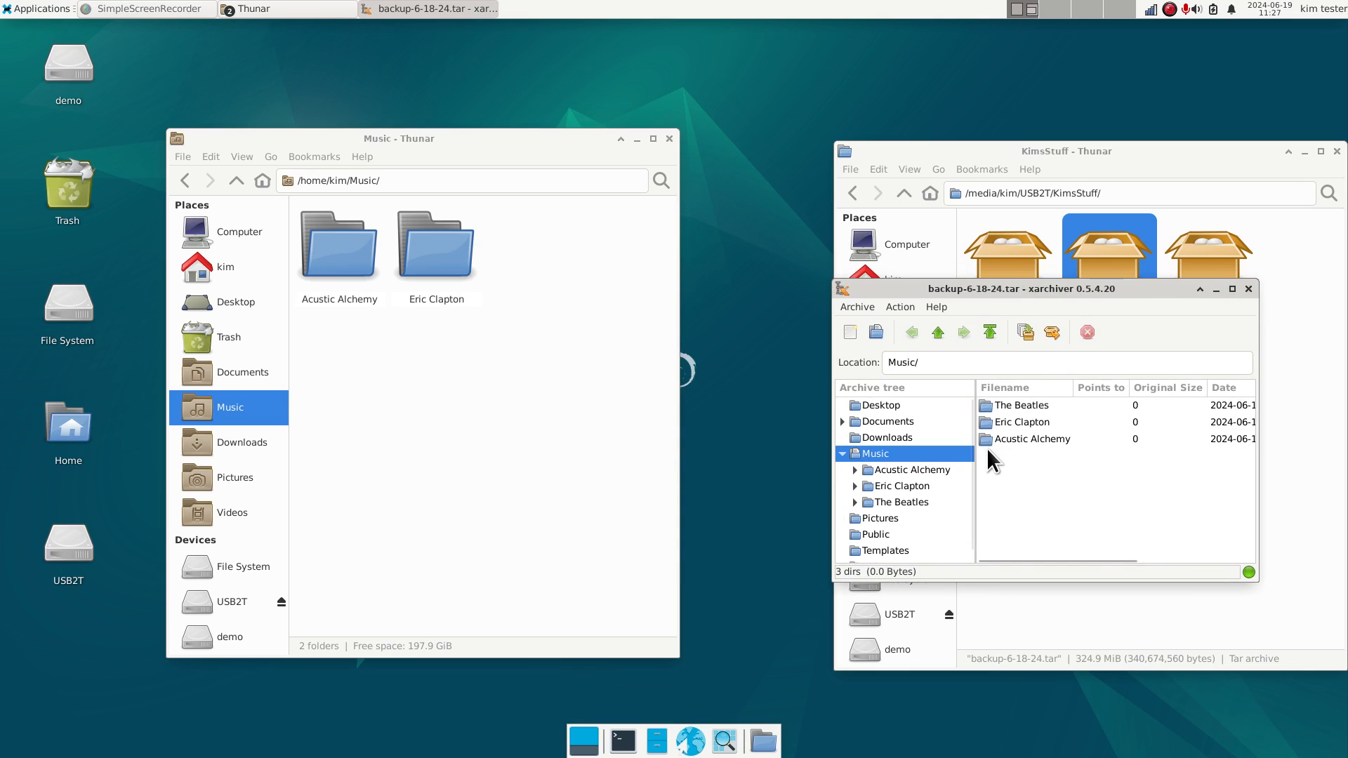
drag(988, 406, 590, 347)
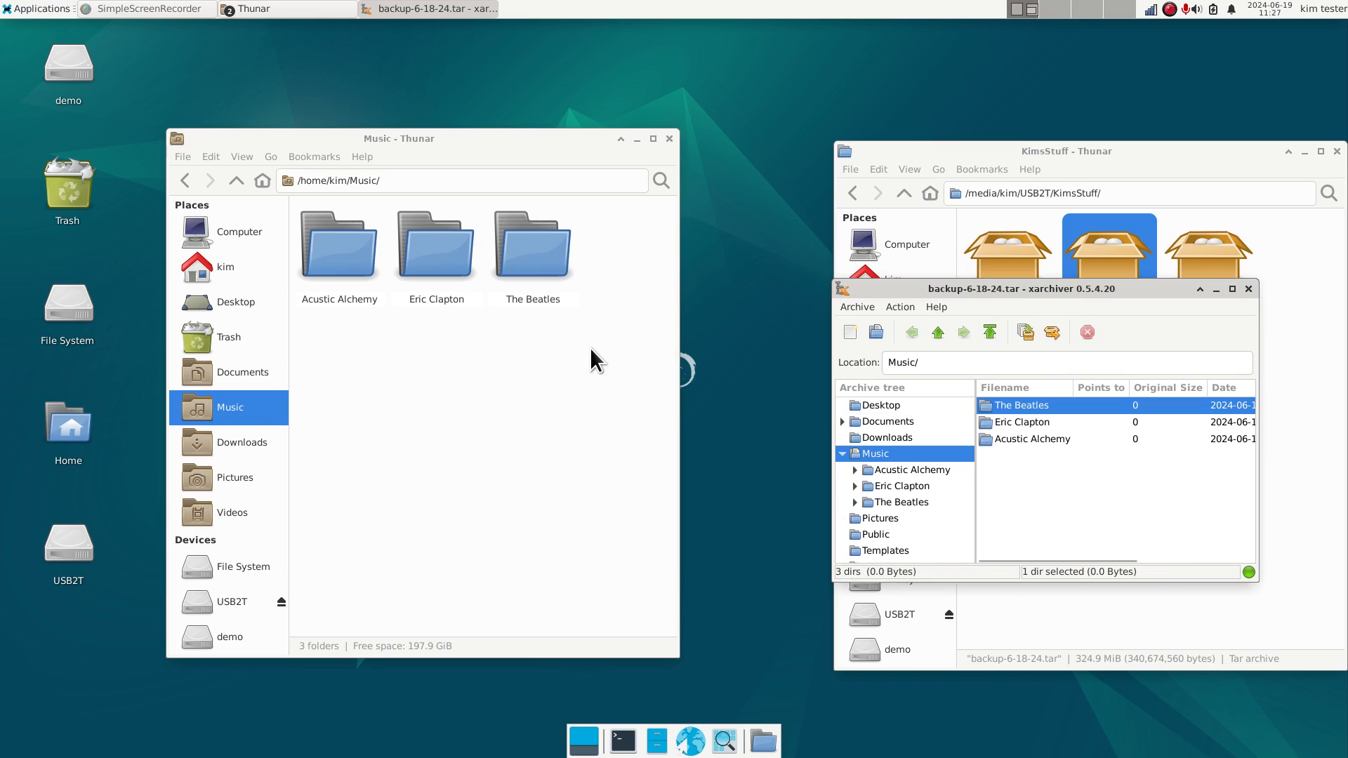
click(1246, 290)
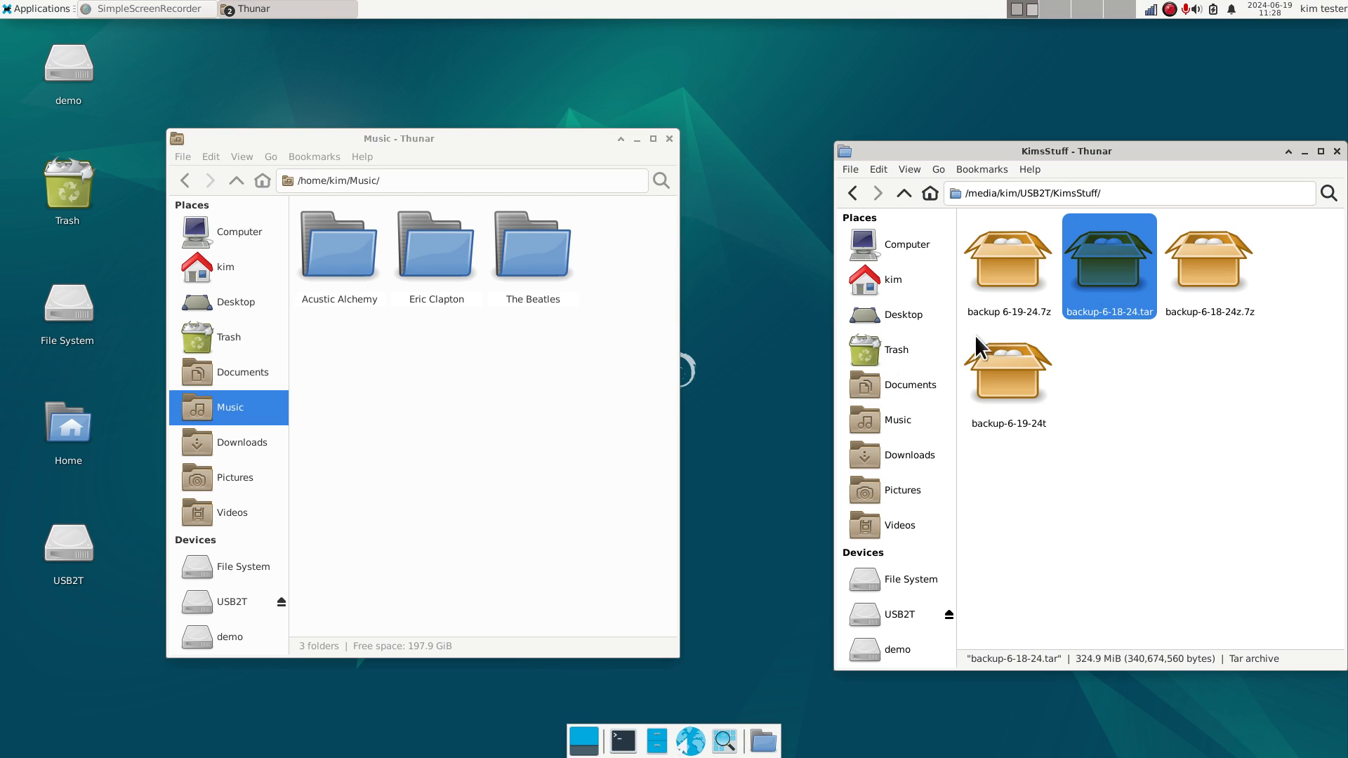
Close the KimsStuff window, centre the remaining Thunar window and show the home folder in it
drag(1146, 158, 967, 156)
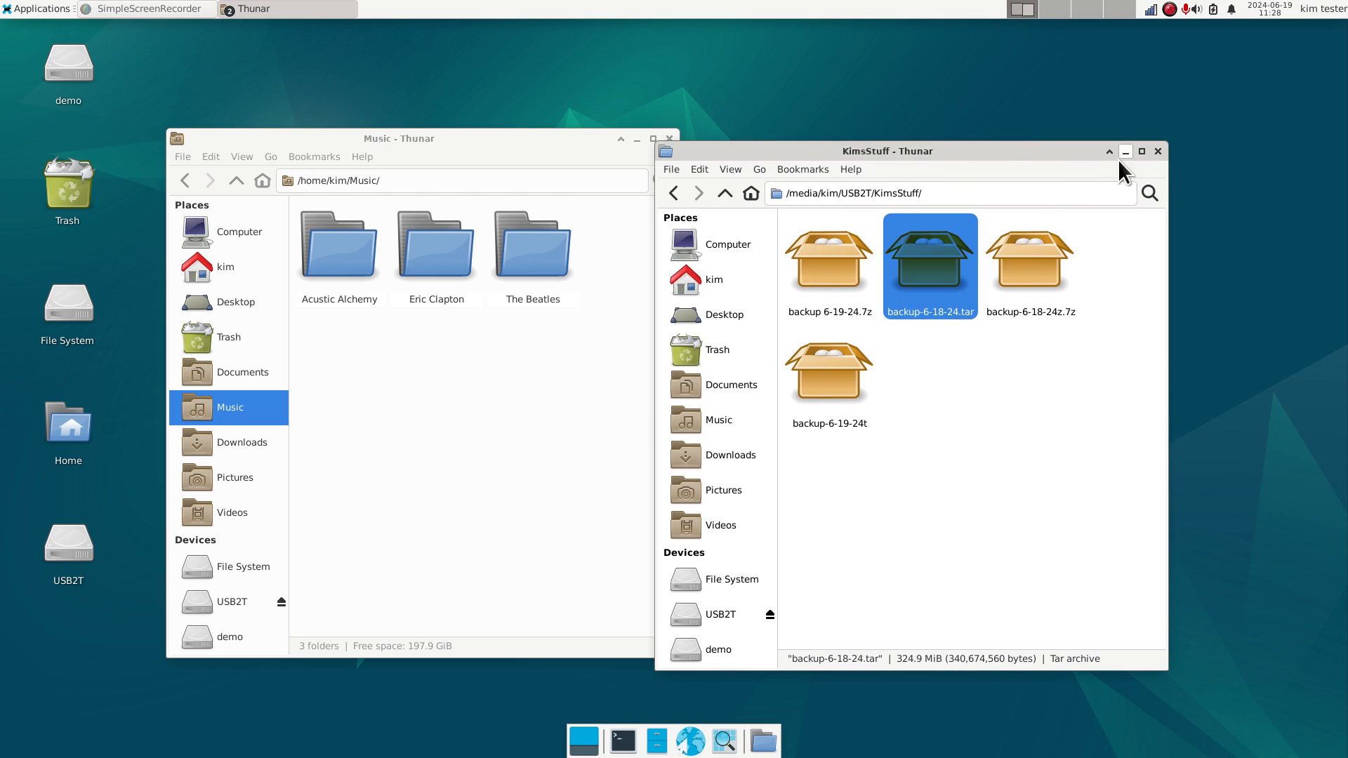
click(1157, 152)
drag(550, 138, 770, 132)
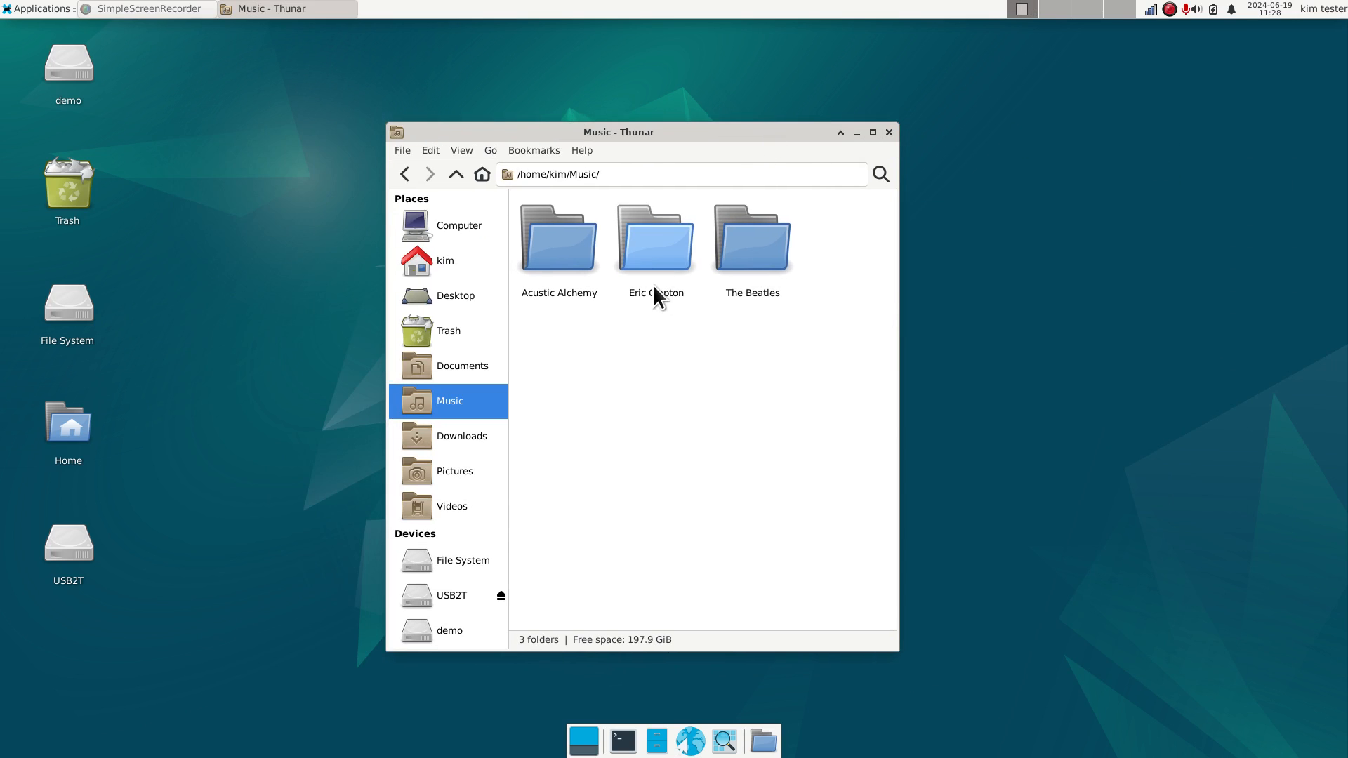
click(451, 262)
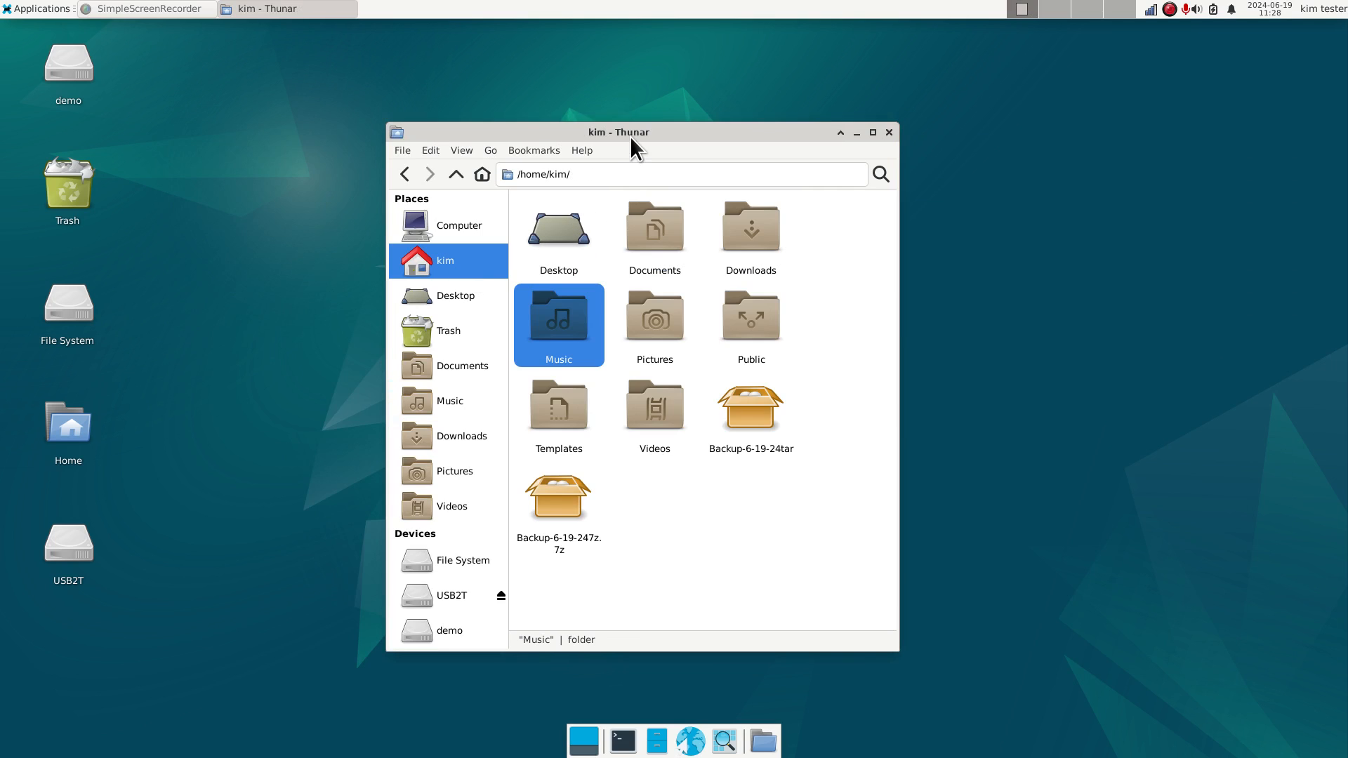
Enlarge the Thunar window and select the Backup-6-19-247z.7z archive in the home folder
right_click(715, 125)
click(803, 223)
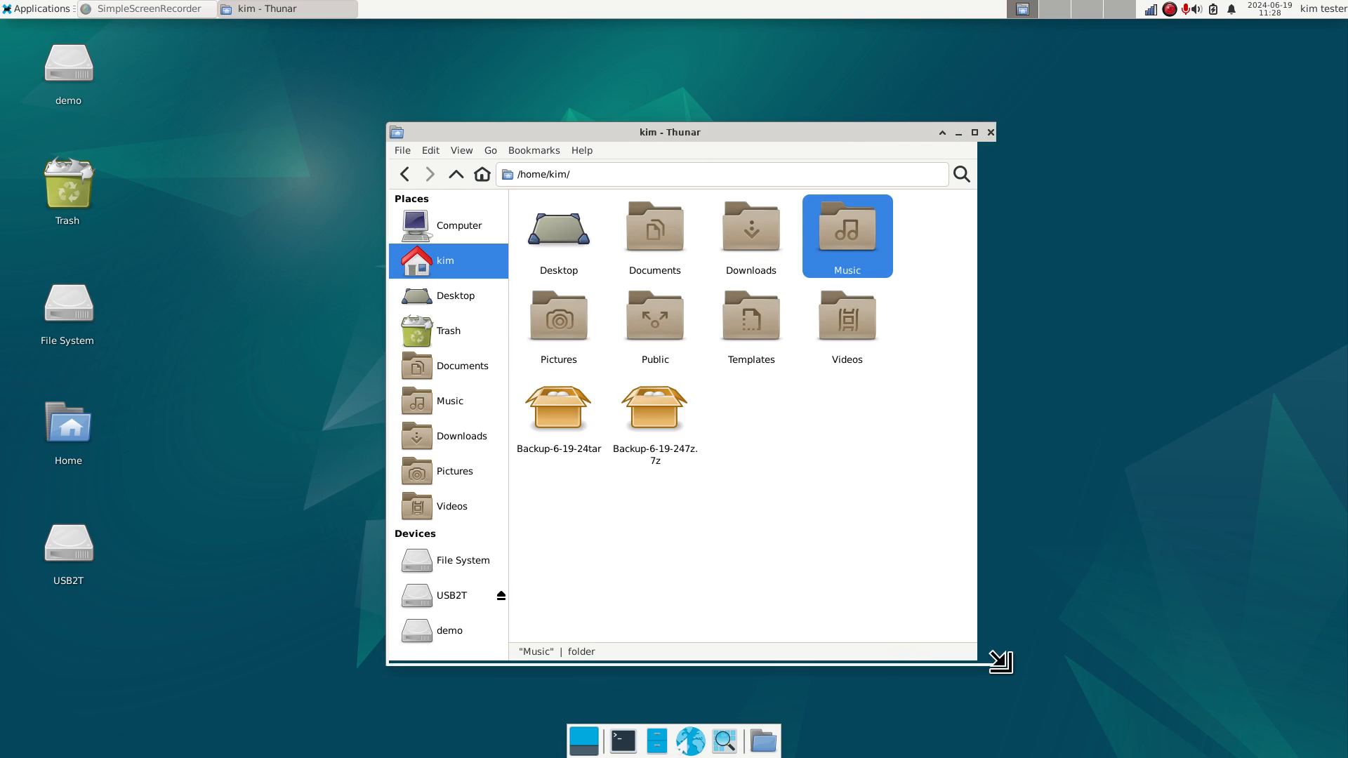
click(1201, 675)
click(756, 354)
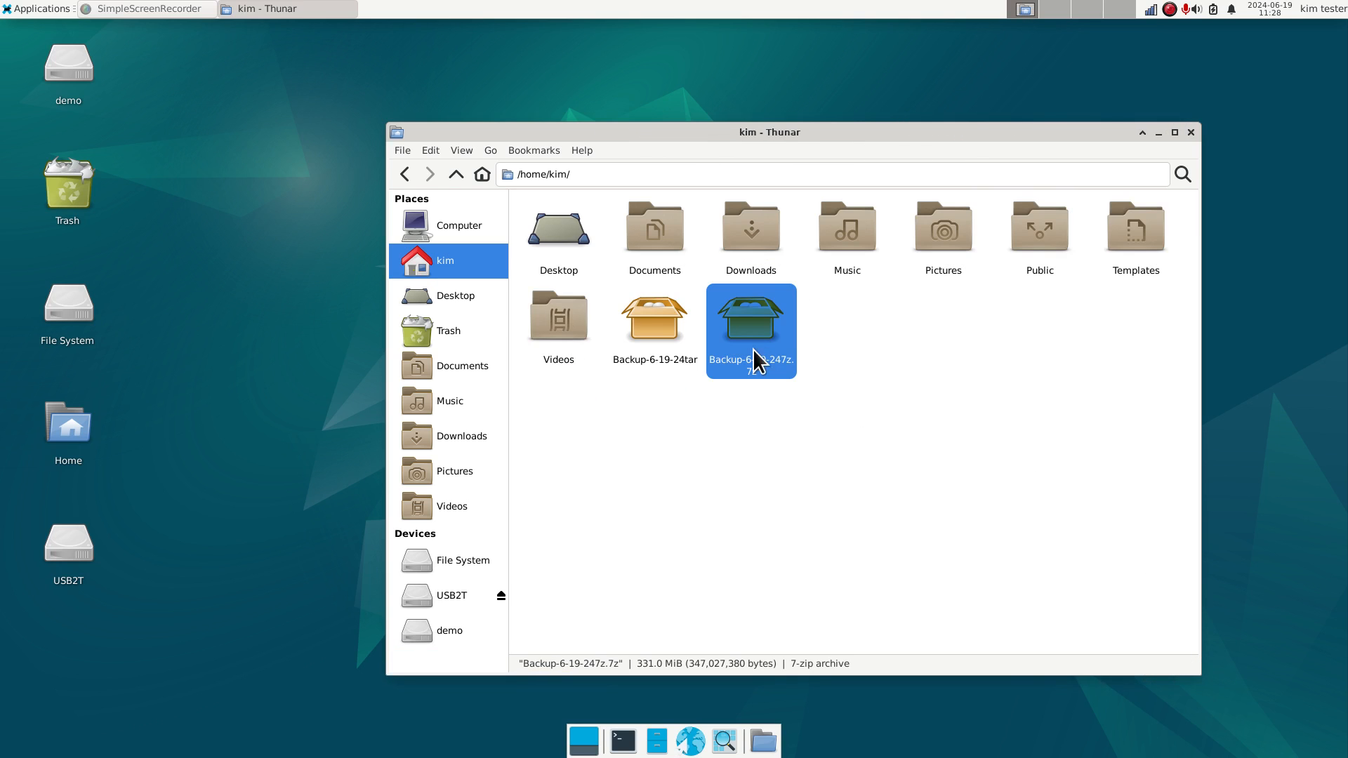
Open the Pictures folder and move 1.jpg to the Trash
click(663, 330)
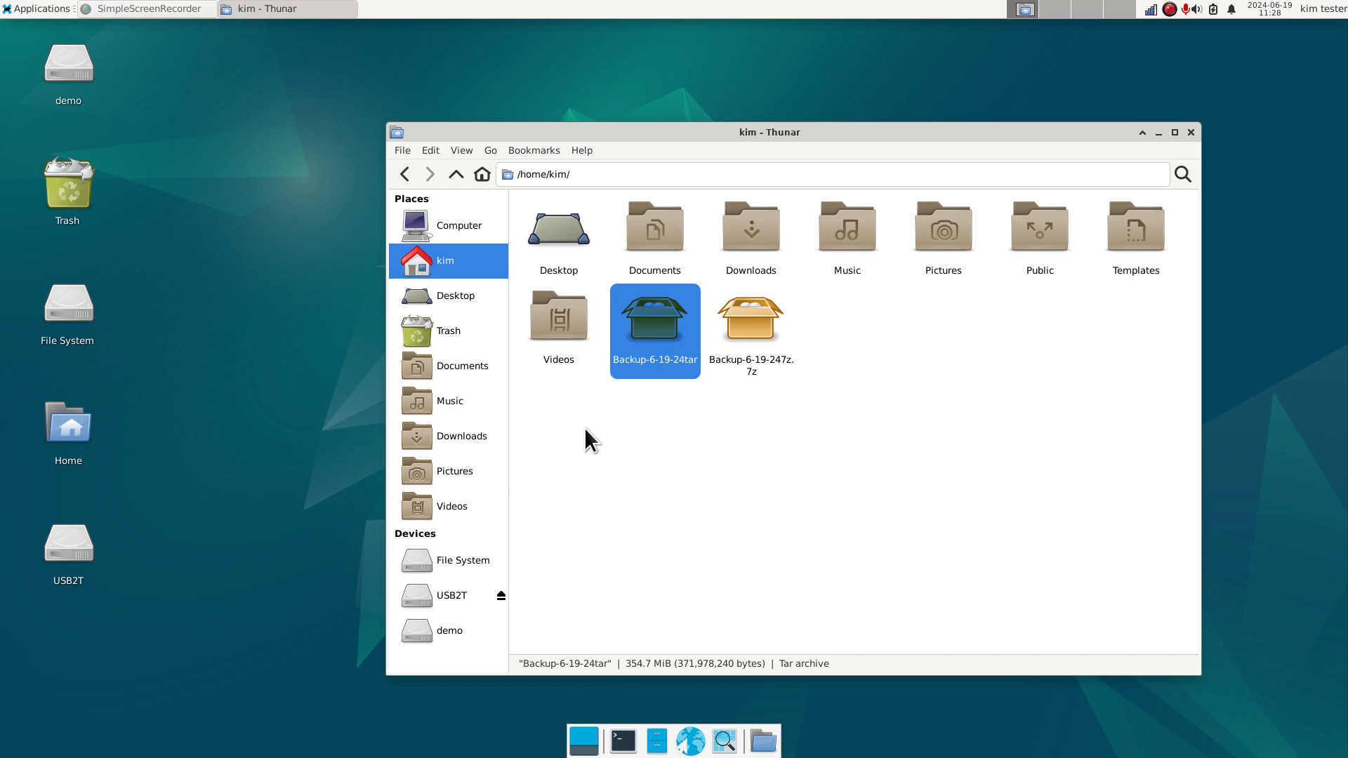
click(470, 474)
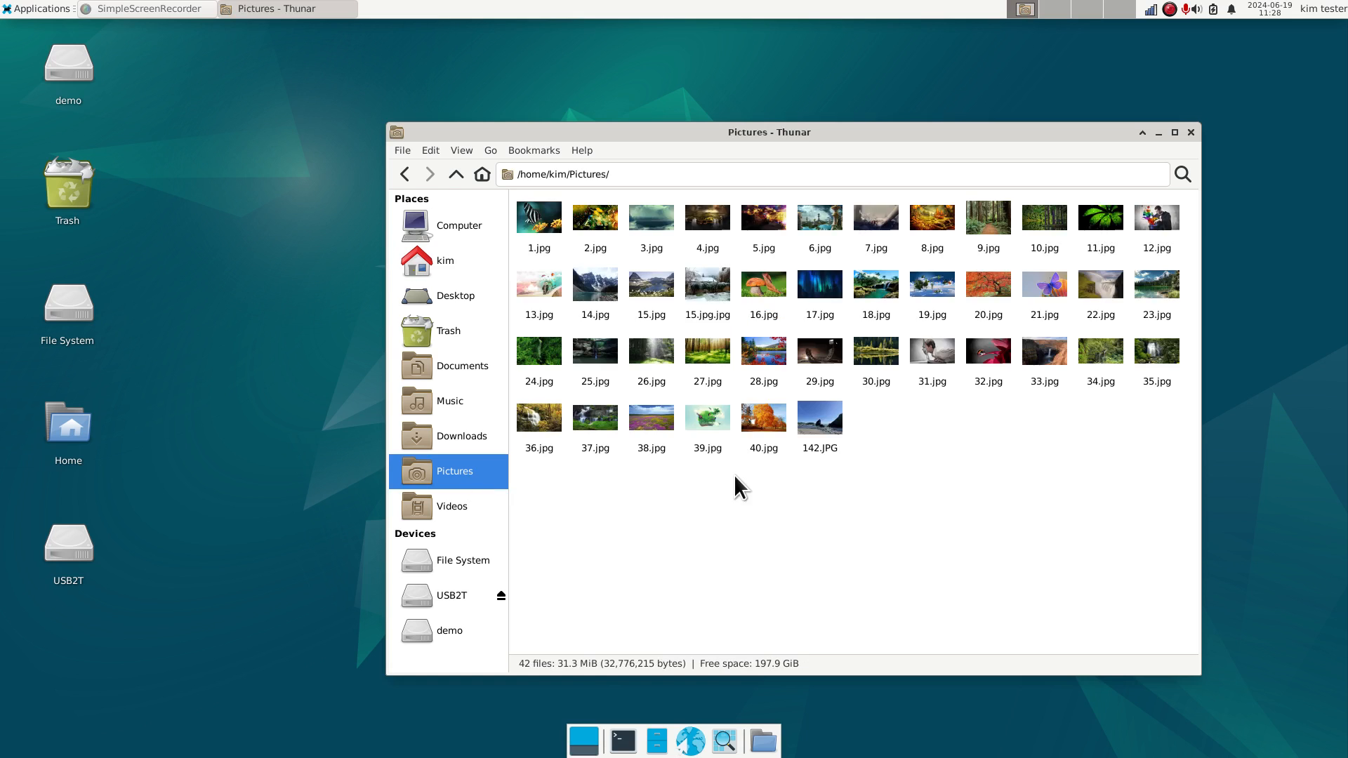
click(538, 219)
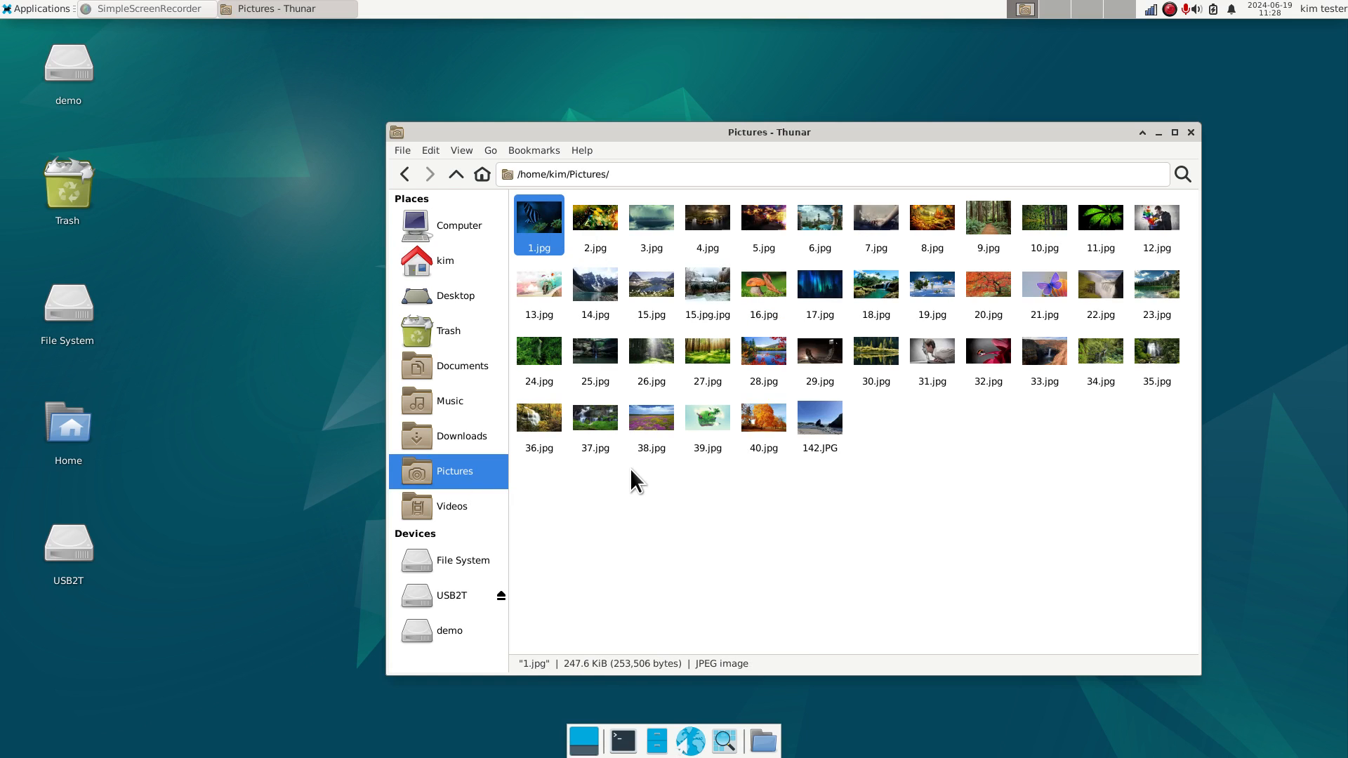
key(Delete)
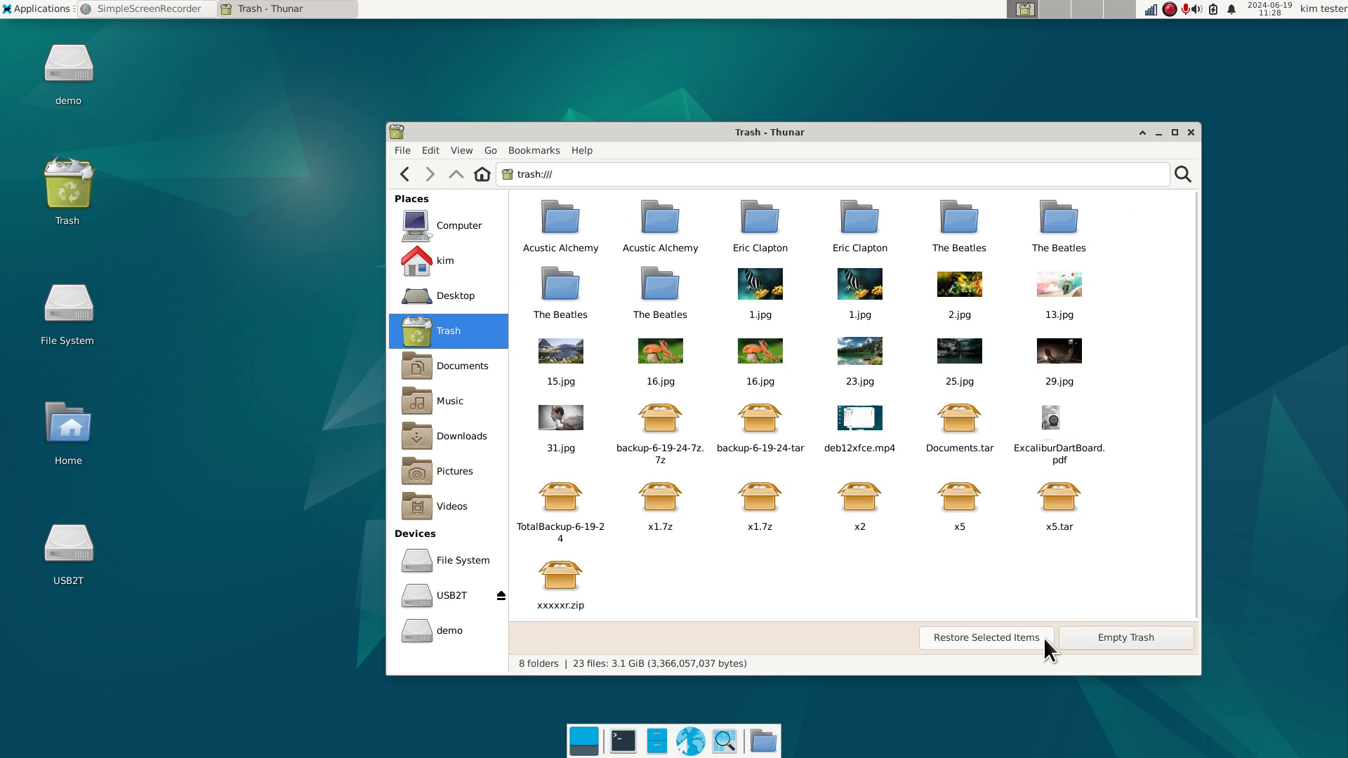
Empty the Trash permanently and return to the Pictures folder
click(1127, 636)
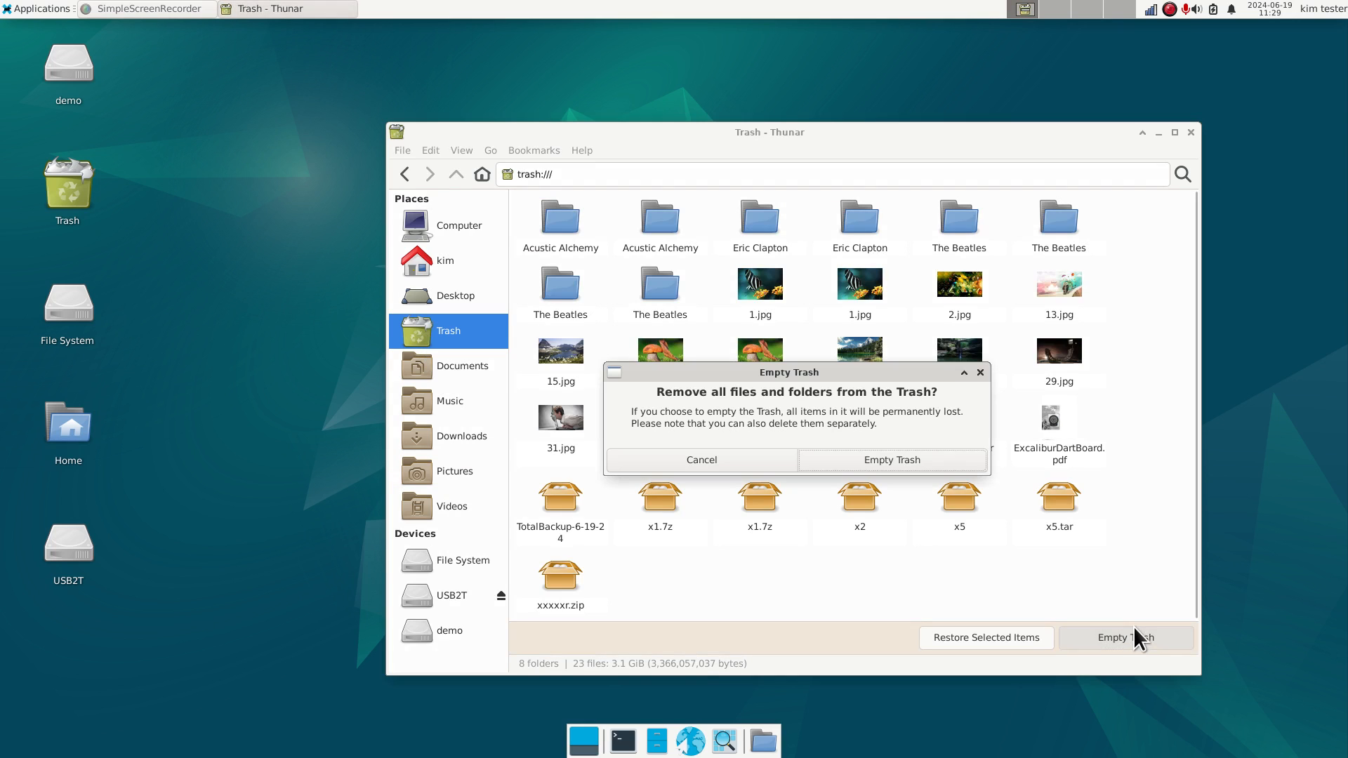
click(886, 457)
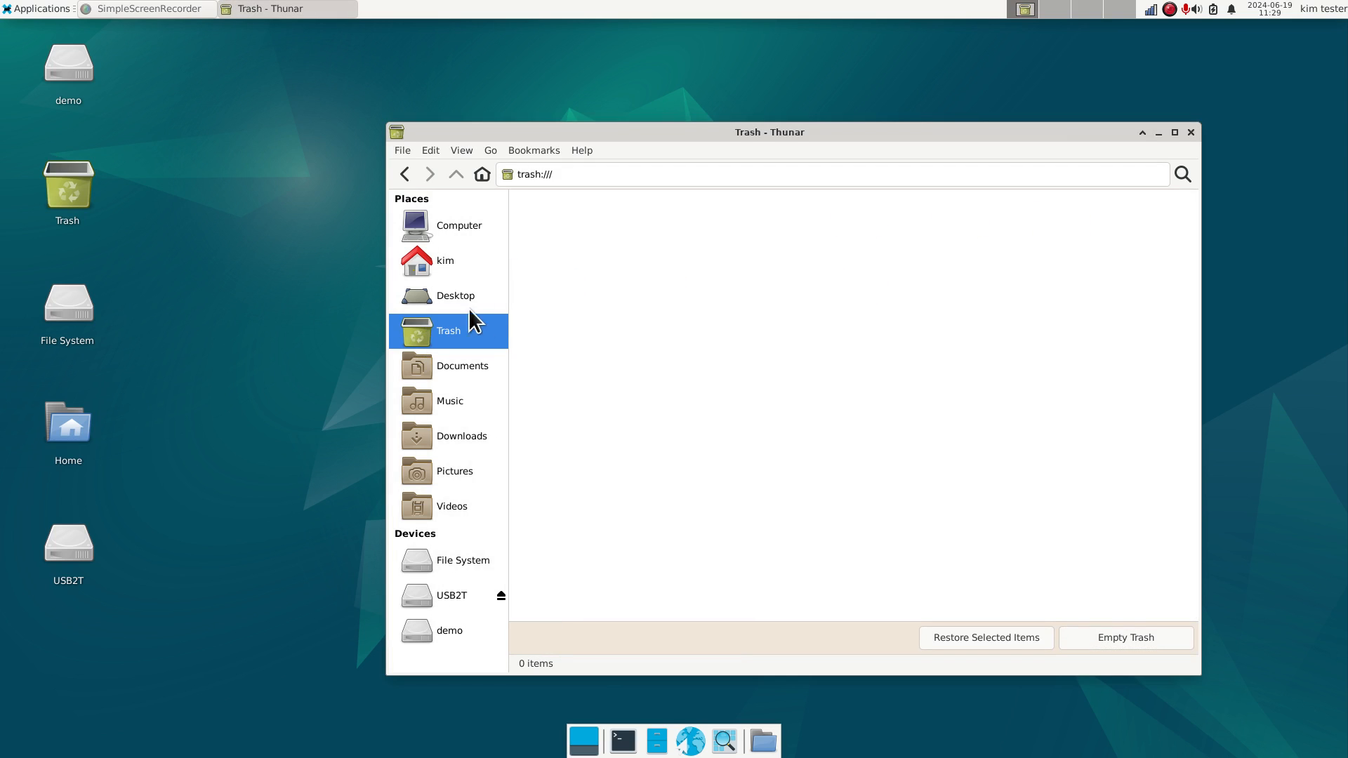
click(448, 477)
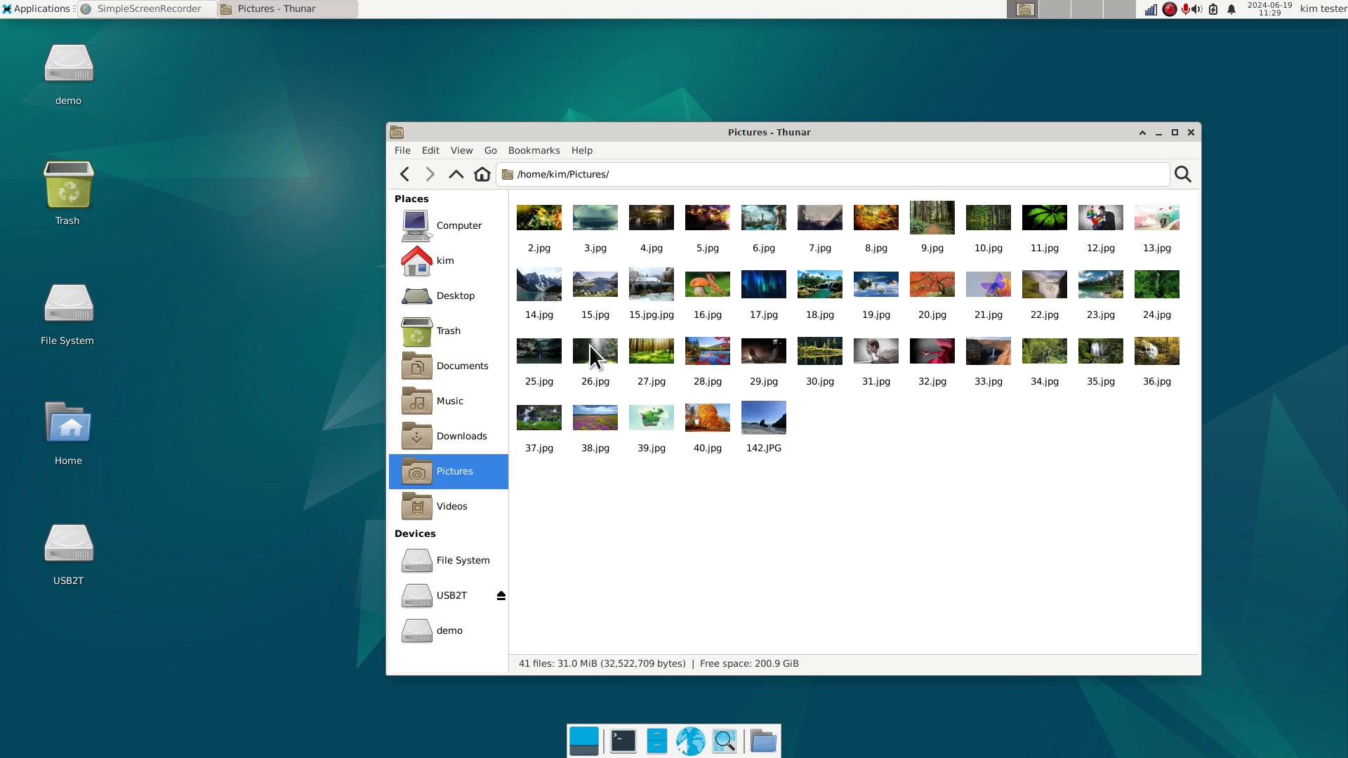
Split the home folder view into two panes, show Pictures in the second pane and widen the home folder's pane
click(448, 265)
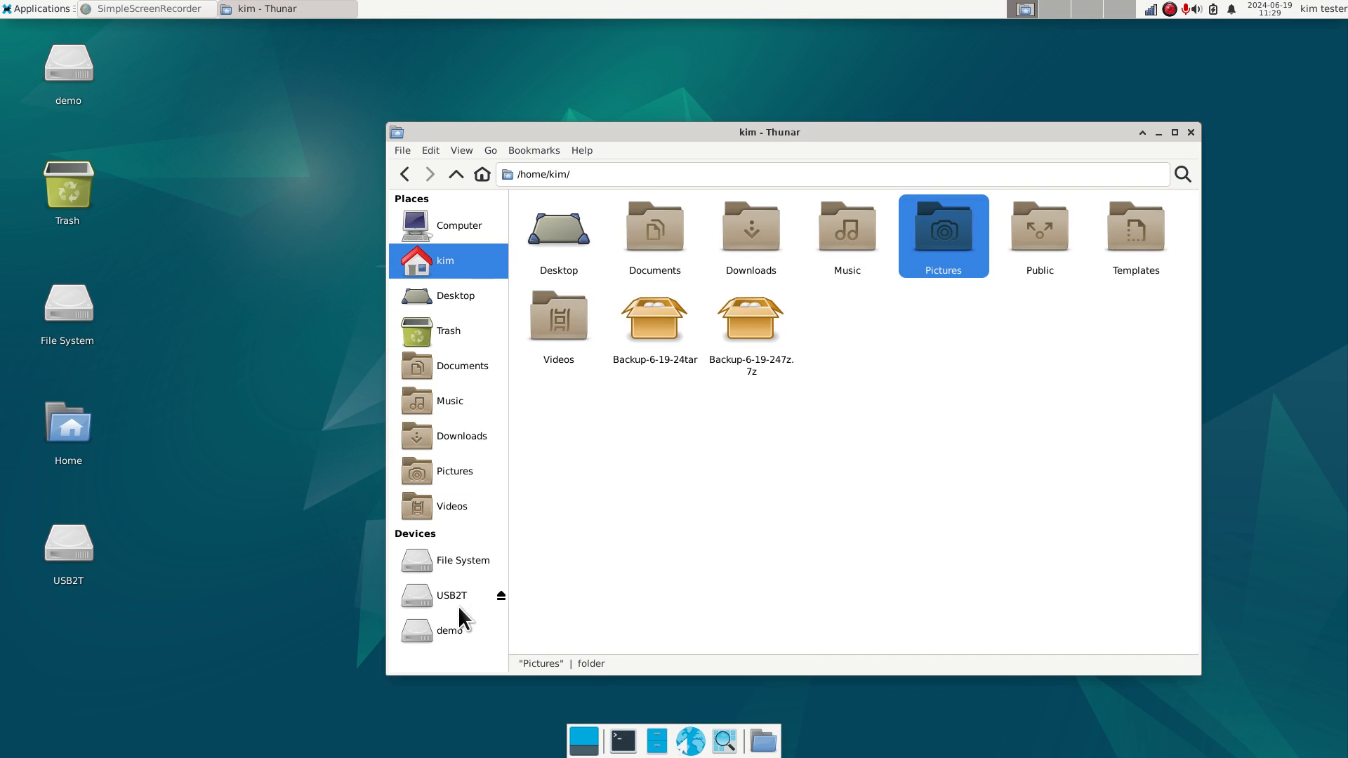
mouse_move(455, 608)
key(F3)
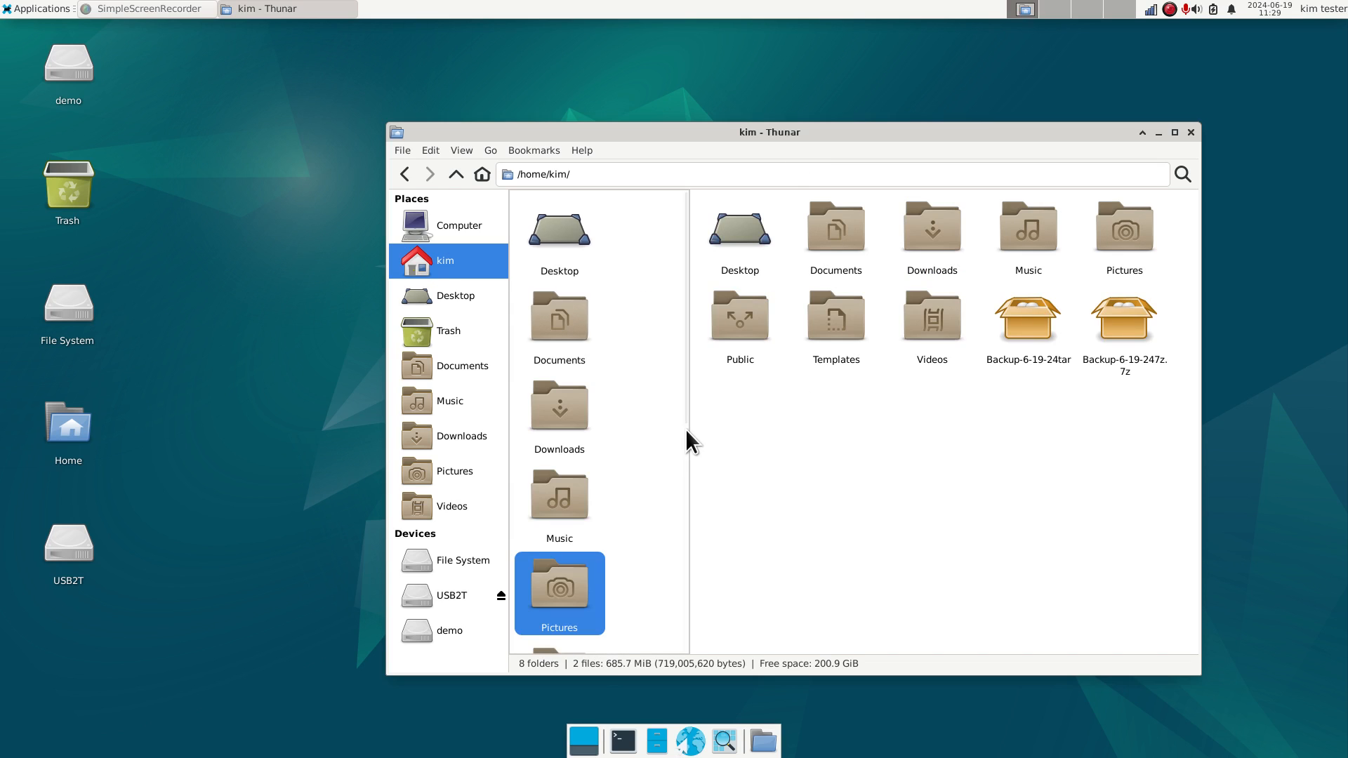
click(452, 469)
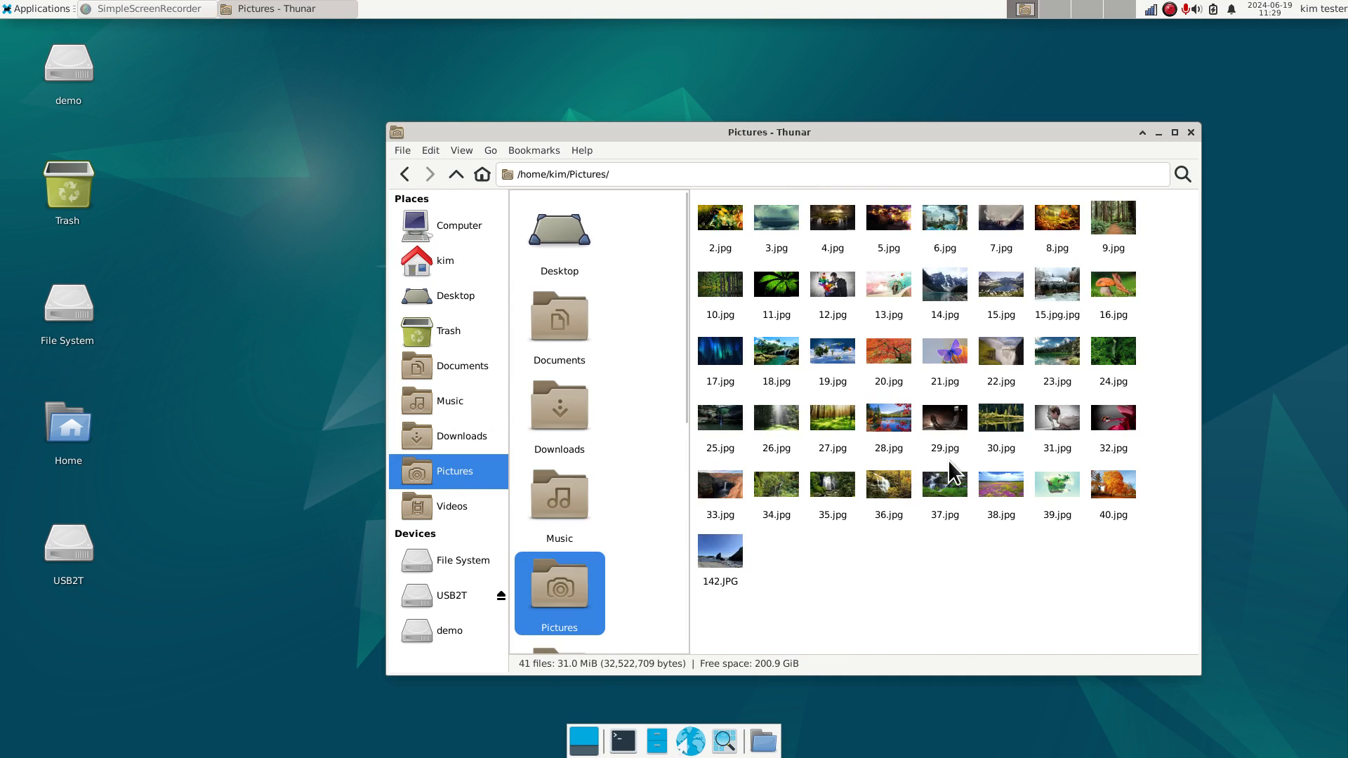
click(651, 330)
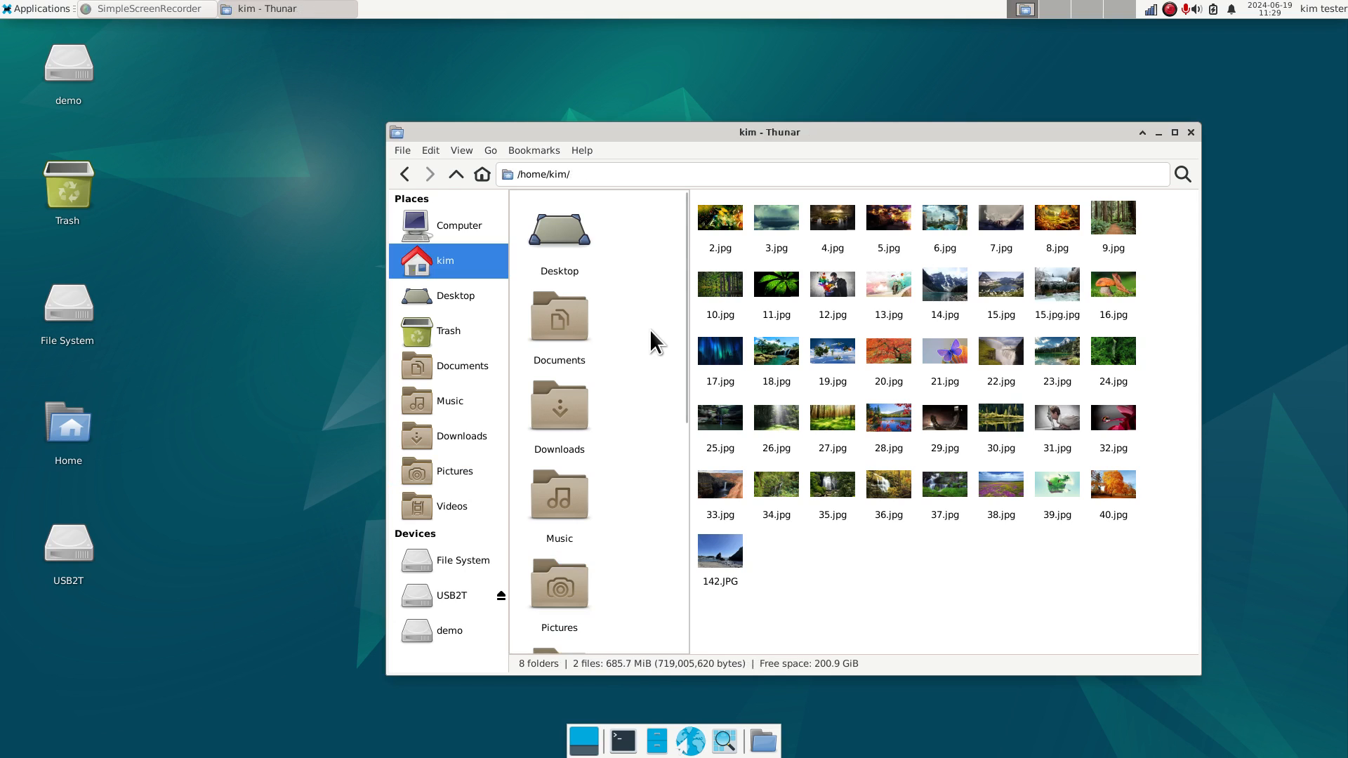
scroll(618, 389, down, 3)
scroll(617, 381, down, 3)
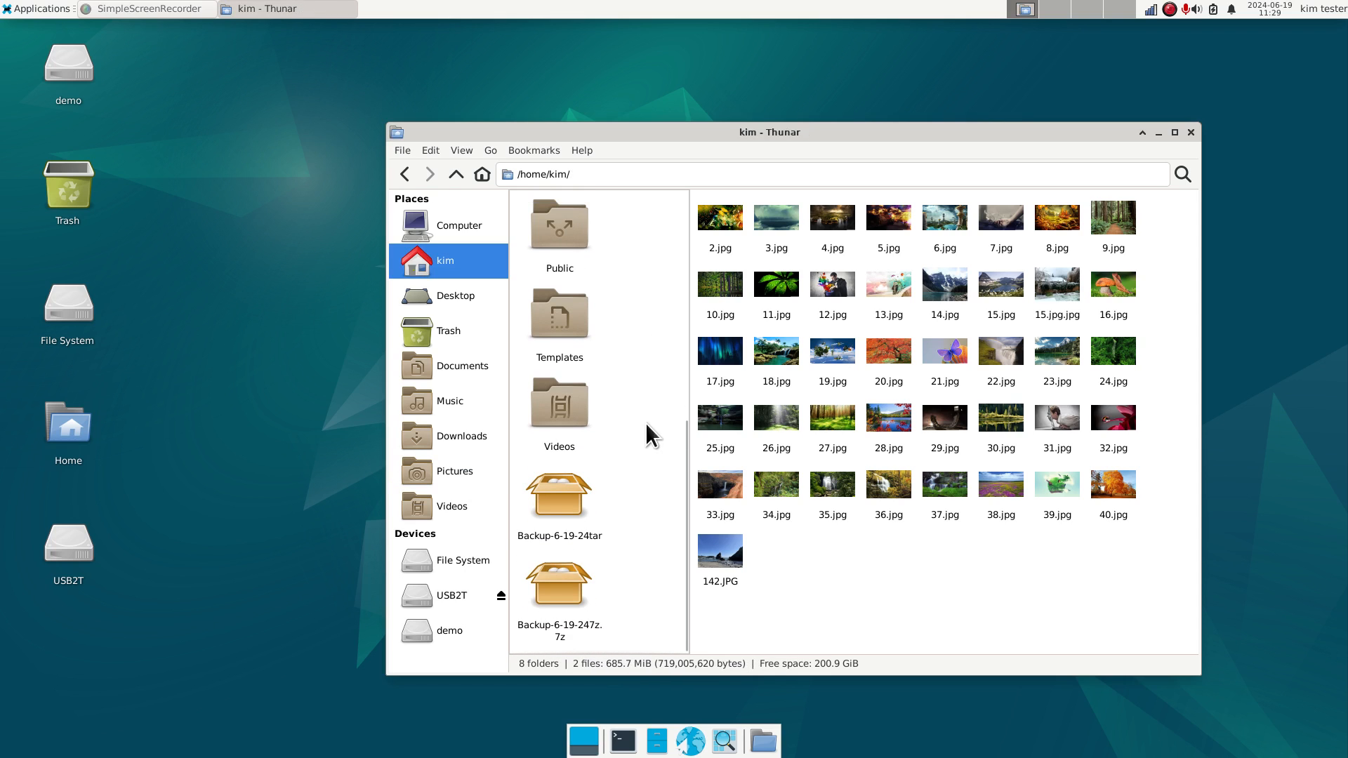
drag(691, 433, 810, 464)
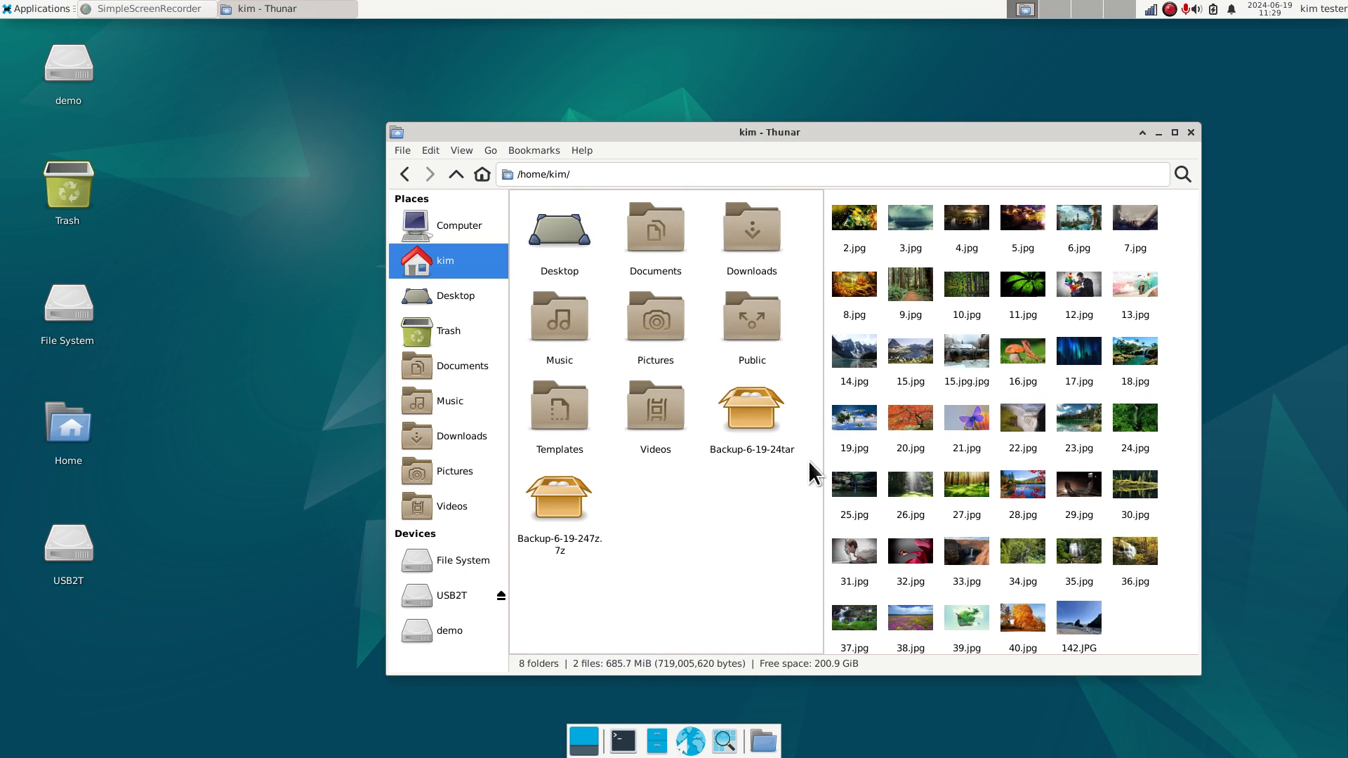
Open Backup-6-19-24tar, sort its Pictures folder by filename, extract 1.jpg into the Pictures pane and close the archive
double_click(756, 411)
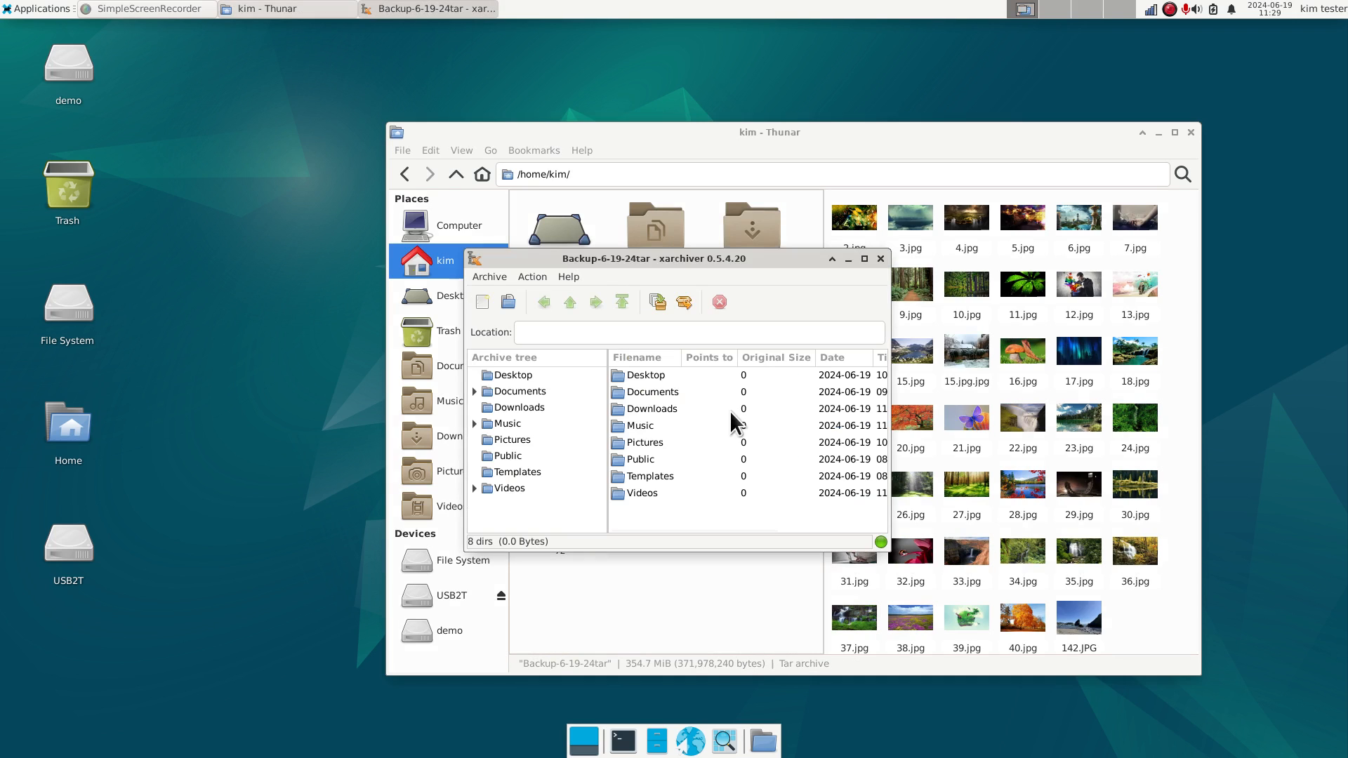
click(483, 440)
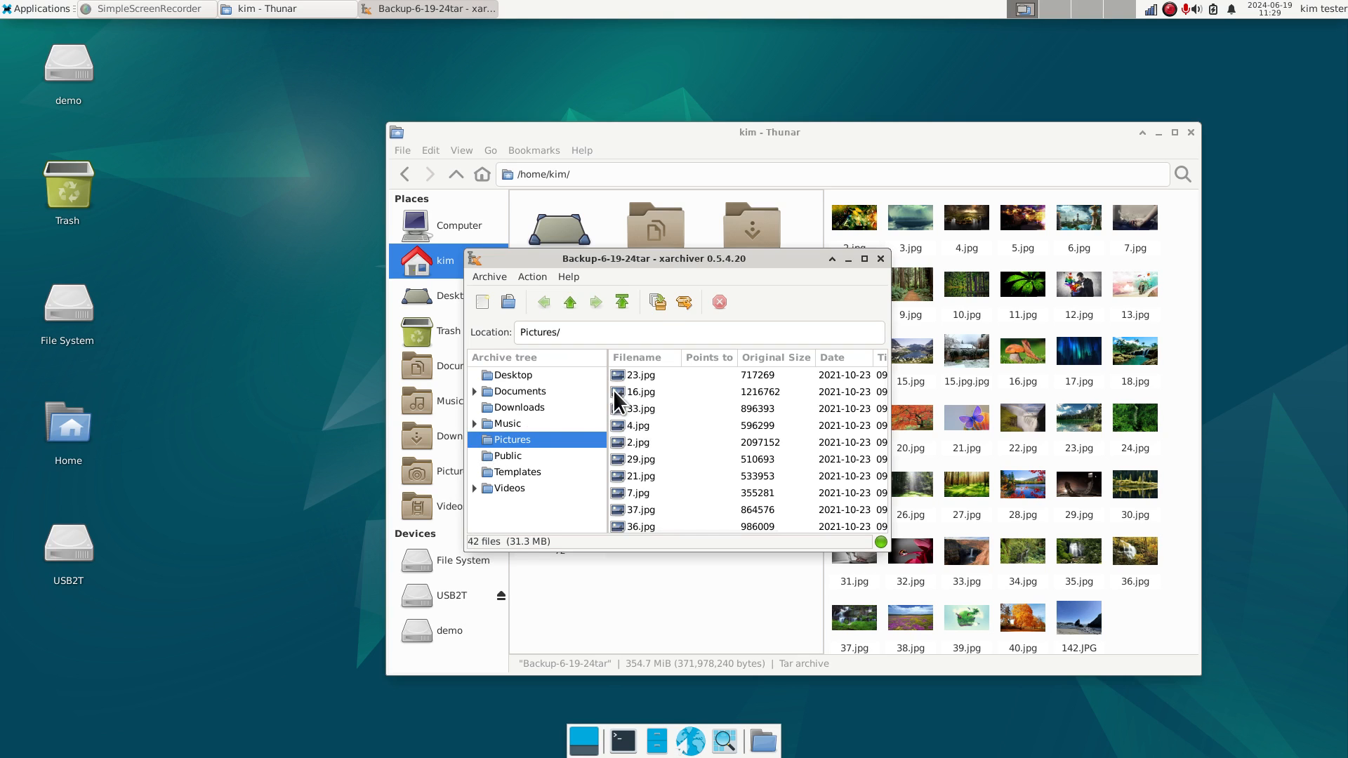
click(643, 357)
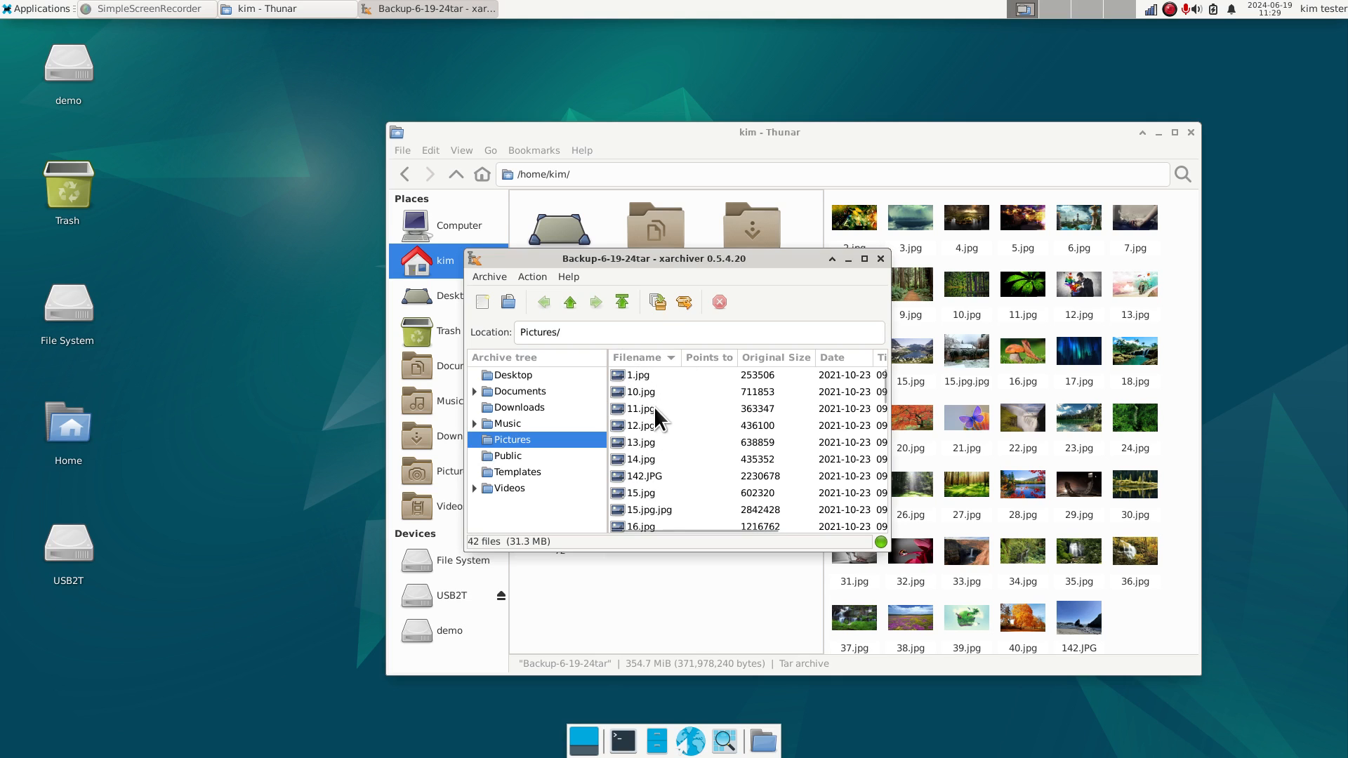
drag(618, 379, 936, 326)
click(881, 258)
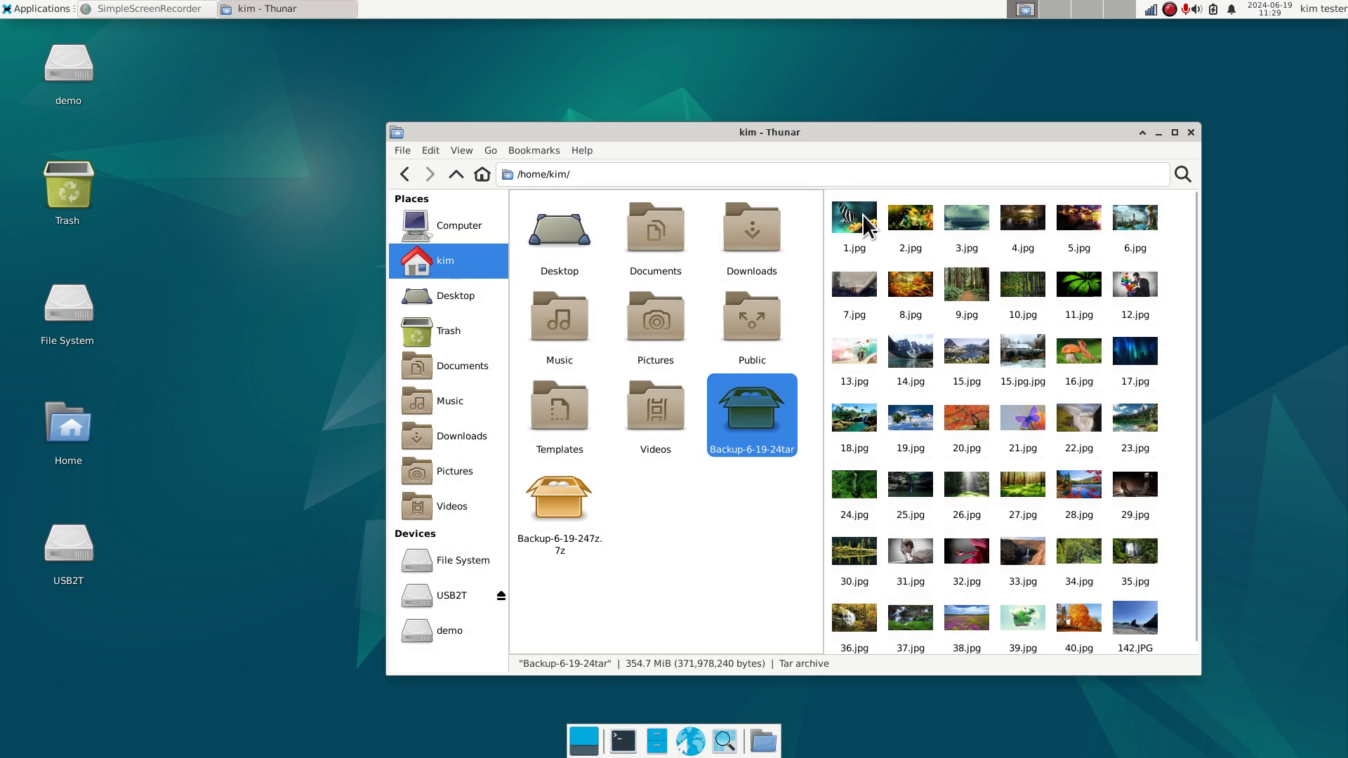
click(768, 535)
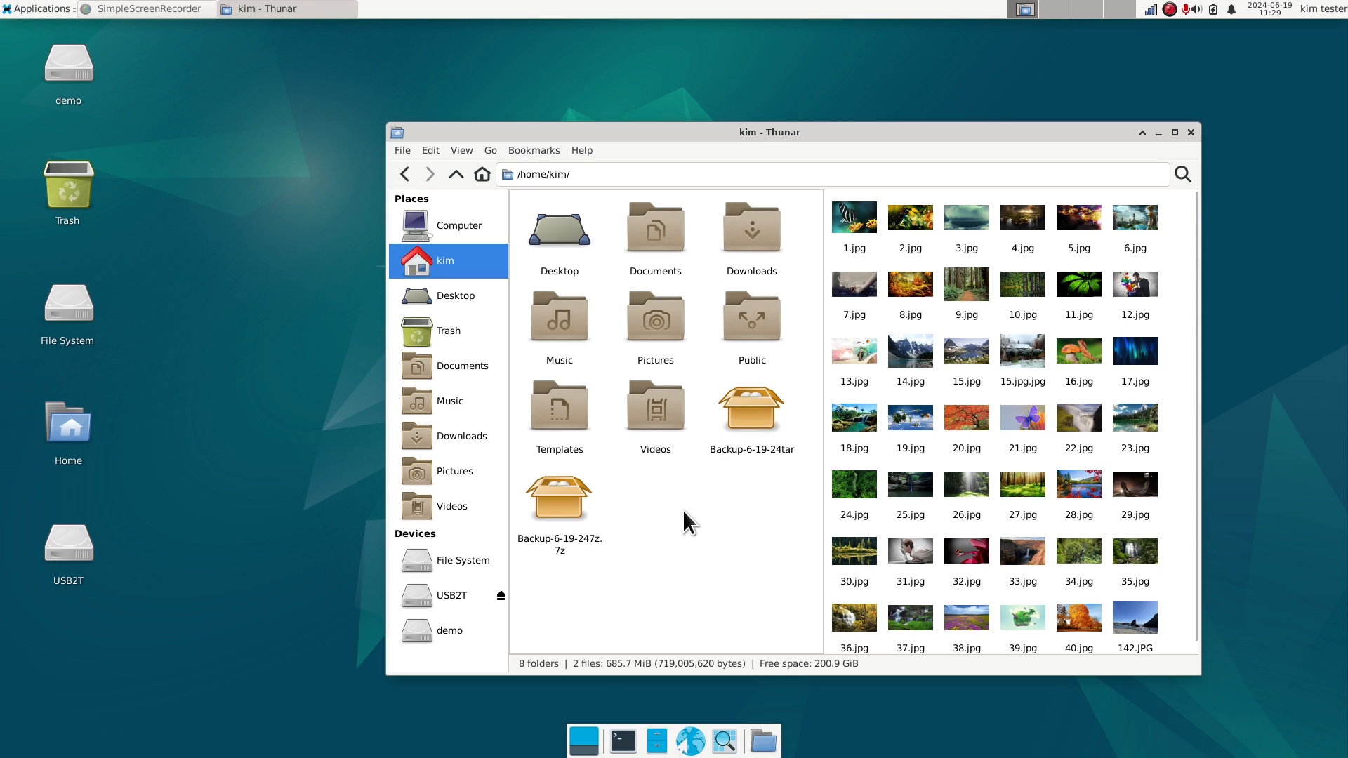
Return to a single pane and delete the Backup-6-19-24tar and Backup-6-19-247z.7z archives from the home folder
key(F3)
drag(857, 295, 678, 380)
key(Delete)
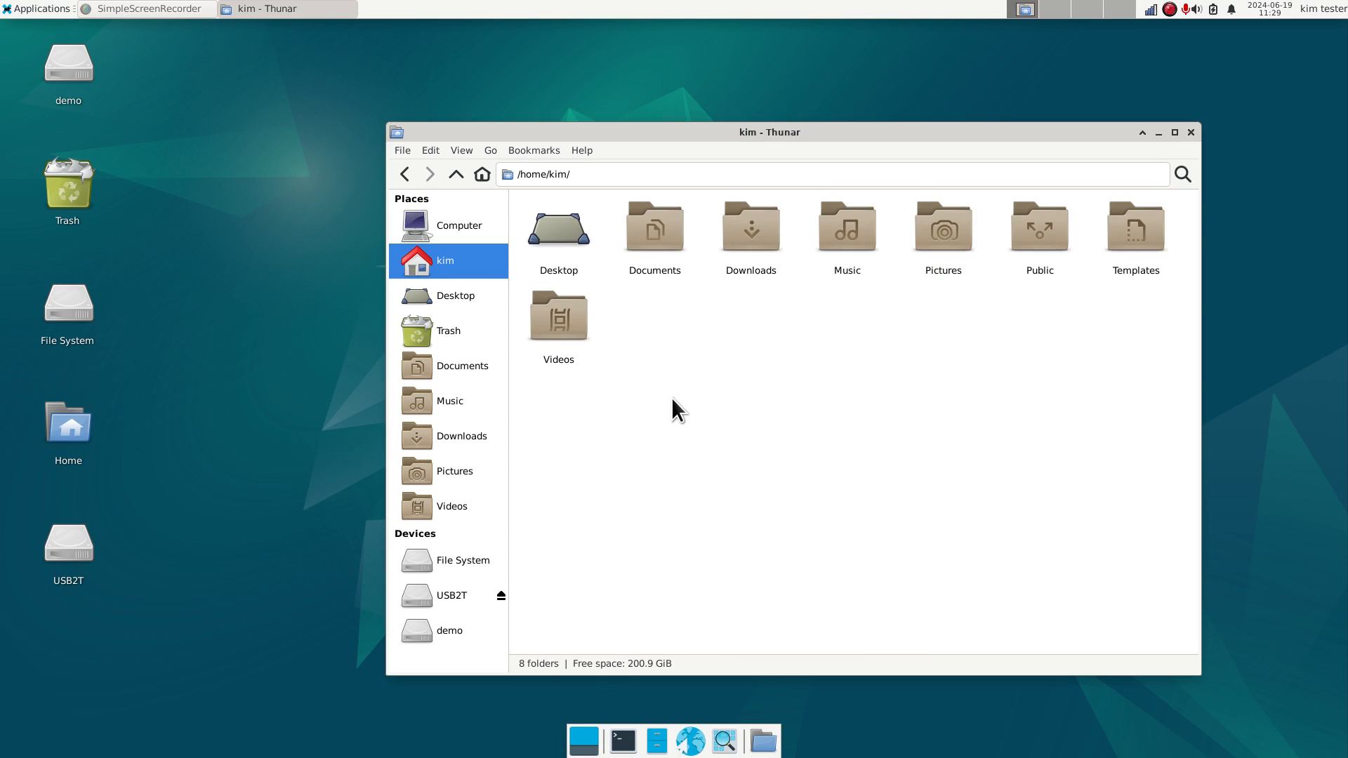
Check the backups in the KimsStuff folder on USB2T and return to the home folder
click(439, 606)
double_click(667, 252)
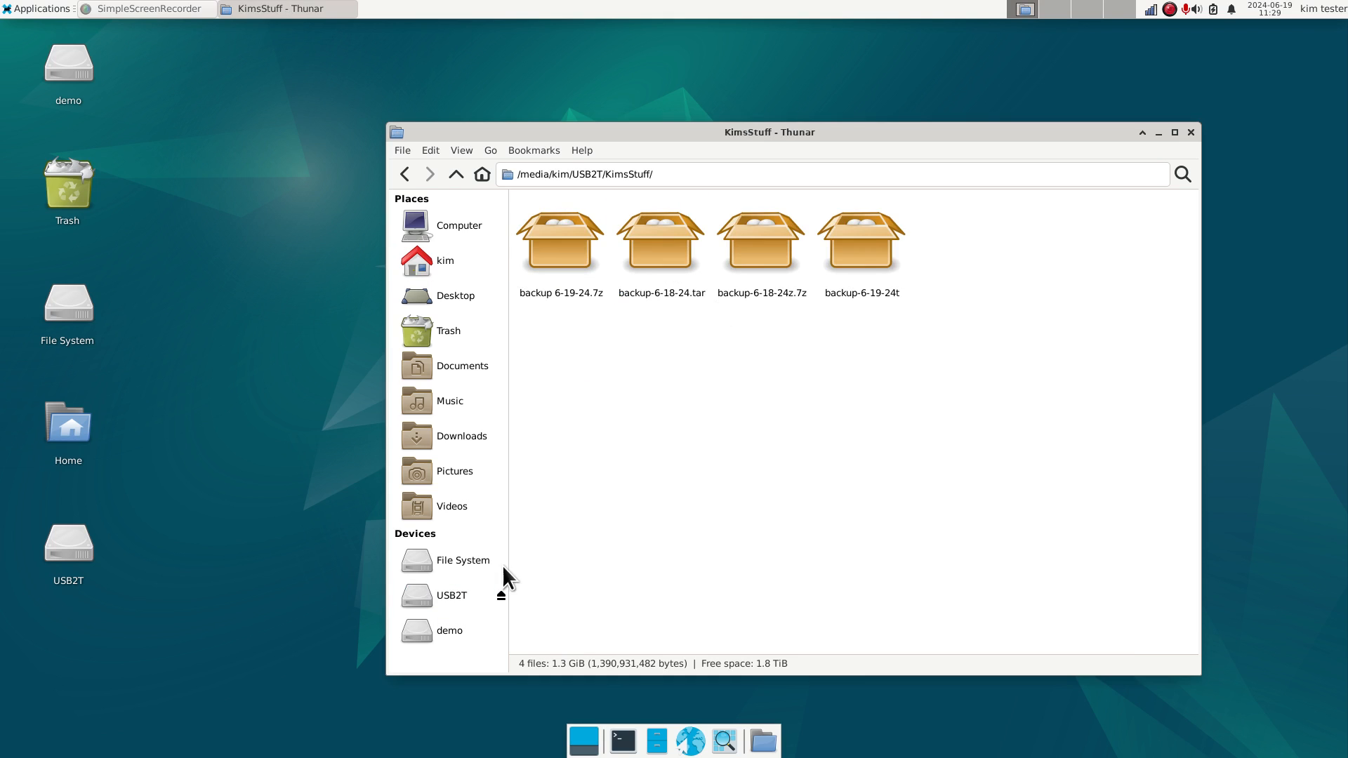
click(447, 261)
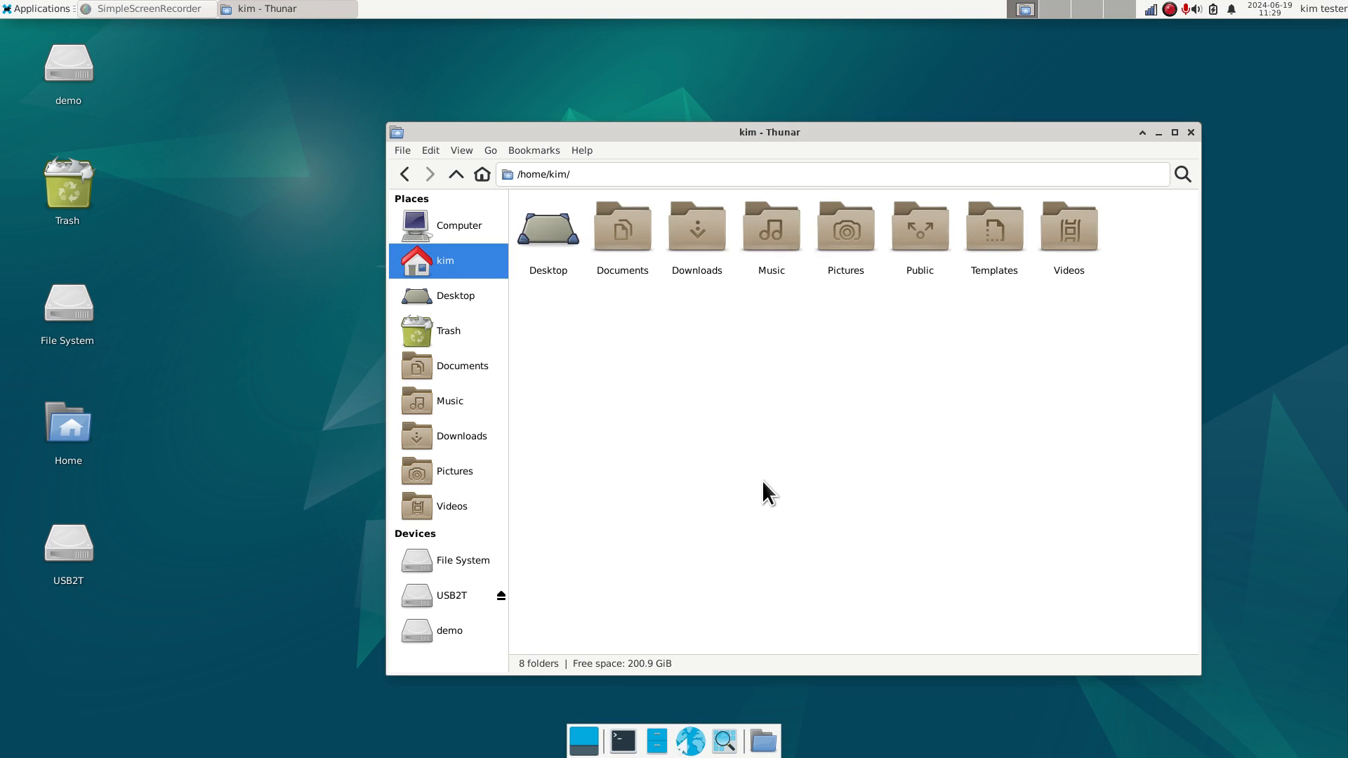
Select all the visible folders in the home folder and clear the selection
key(ctrl+a)
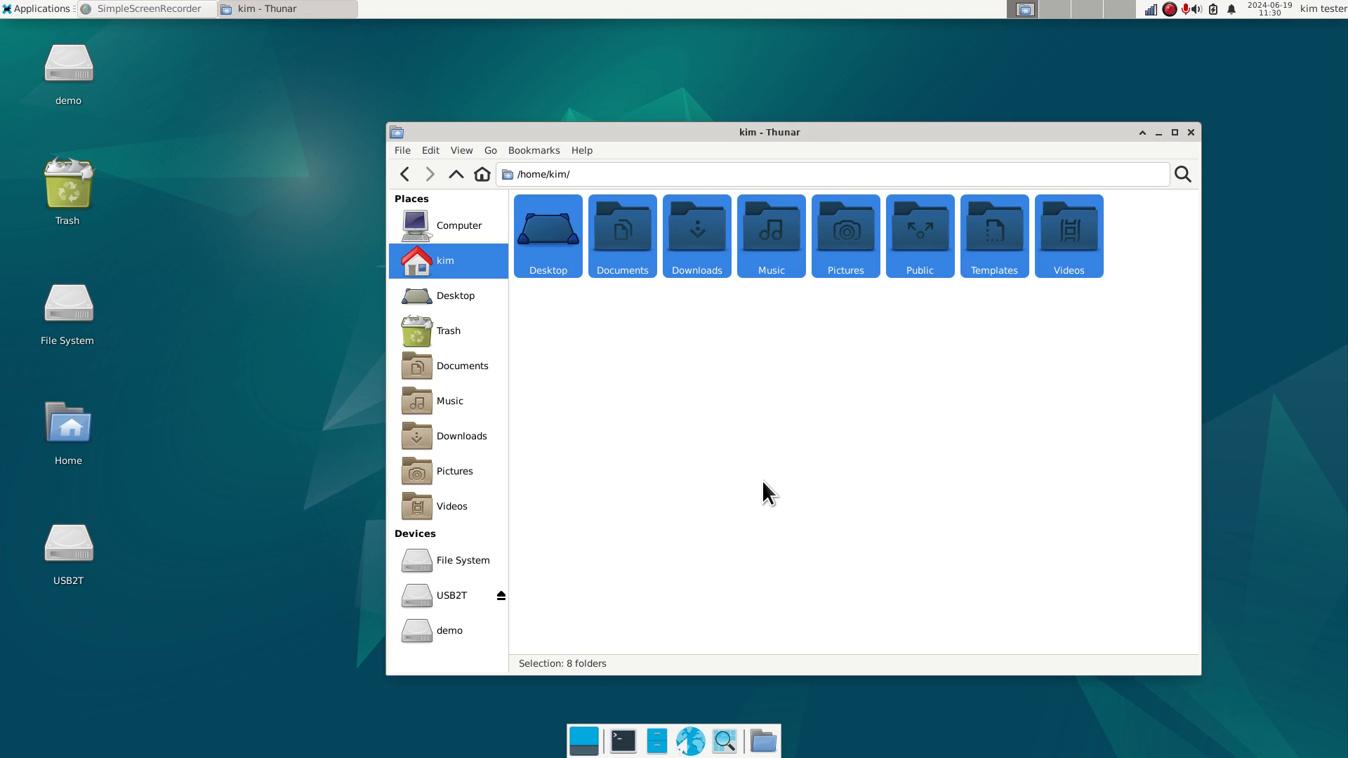
click(893, 459)
drag(1125, 221, 560, 264)
click(716, 431)
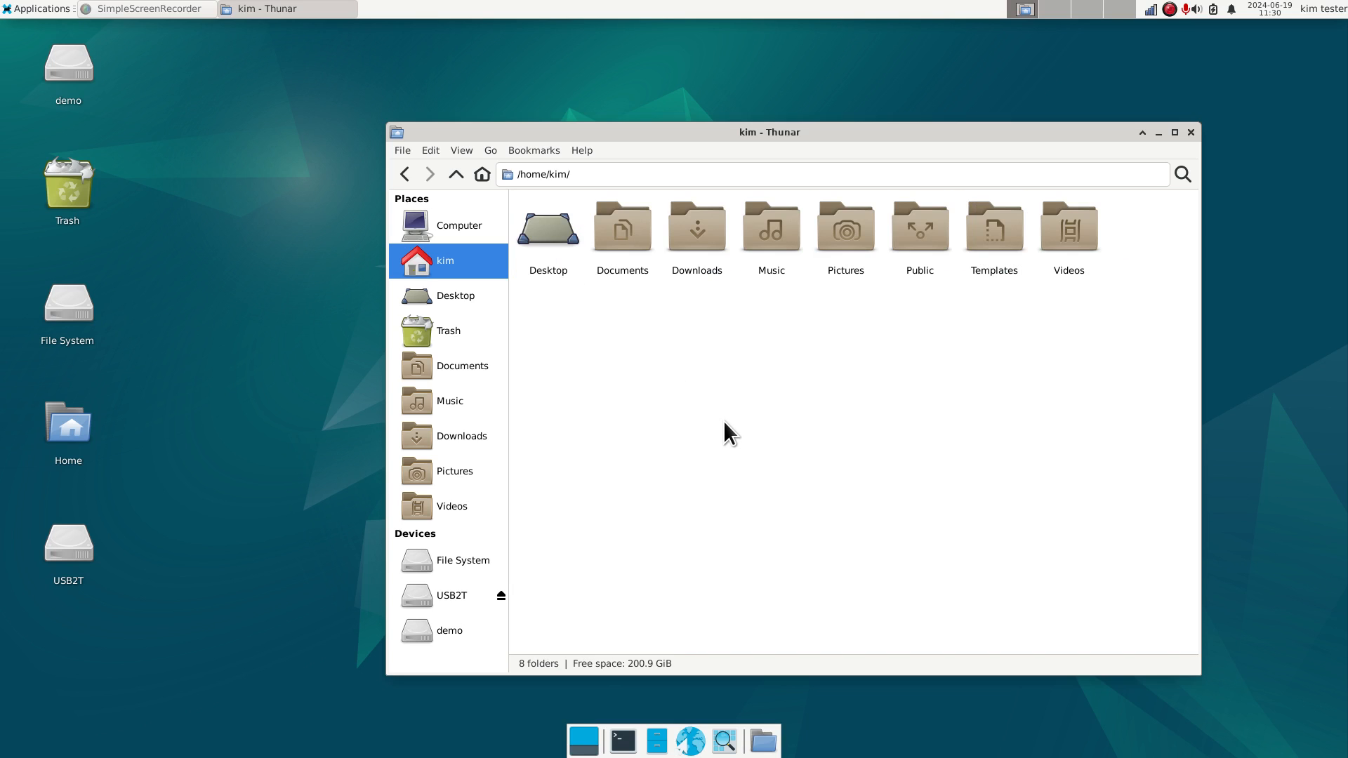
Show the hidden files and folders in the home folder, selecting and deselecting .cache
key(ctrl+h)
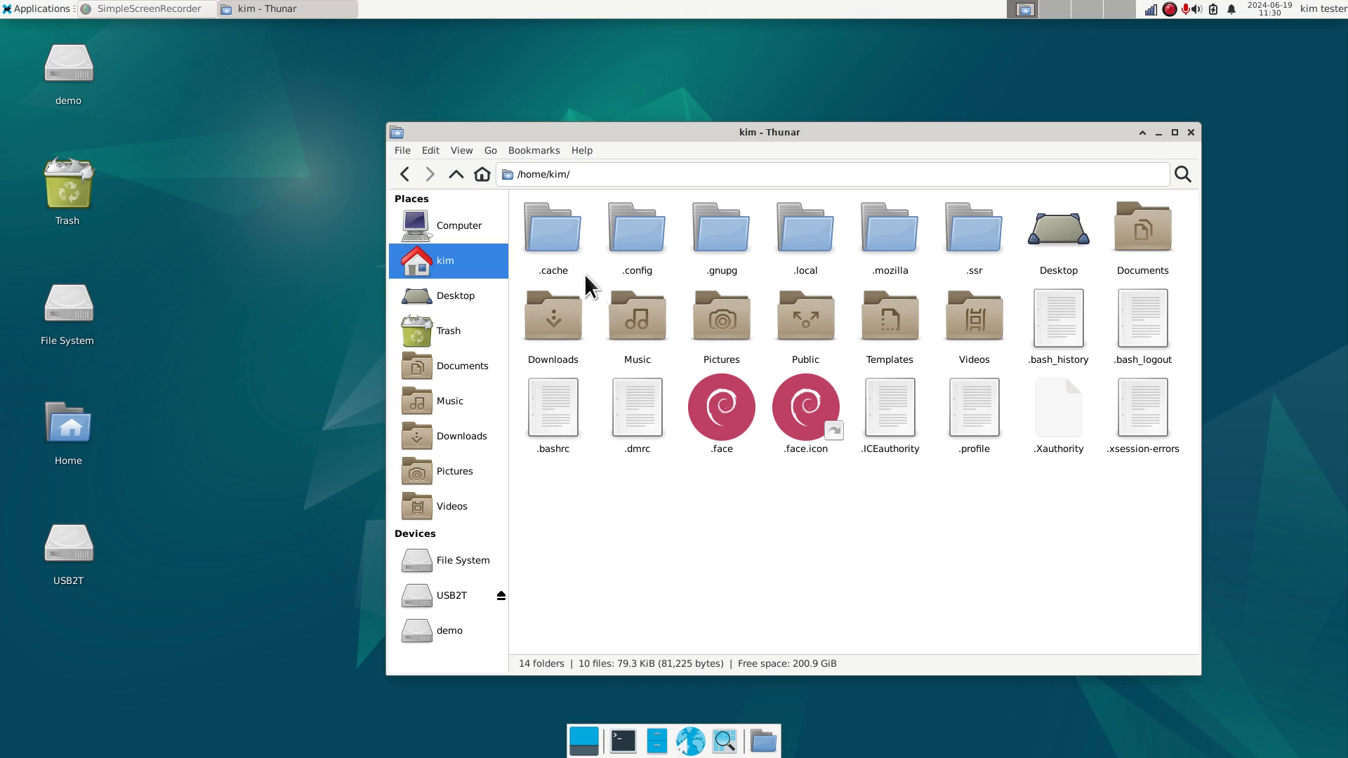
click(565, 241)
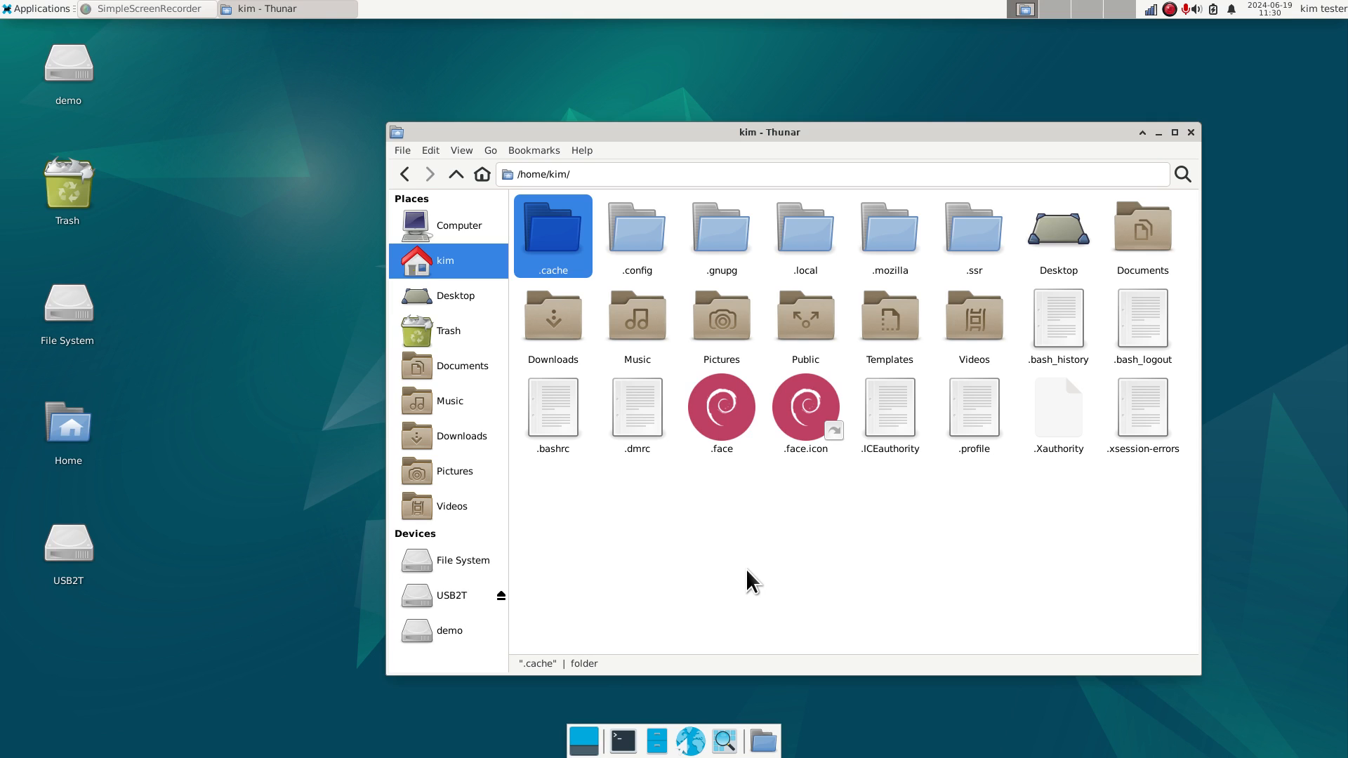
click(791, 580)
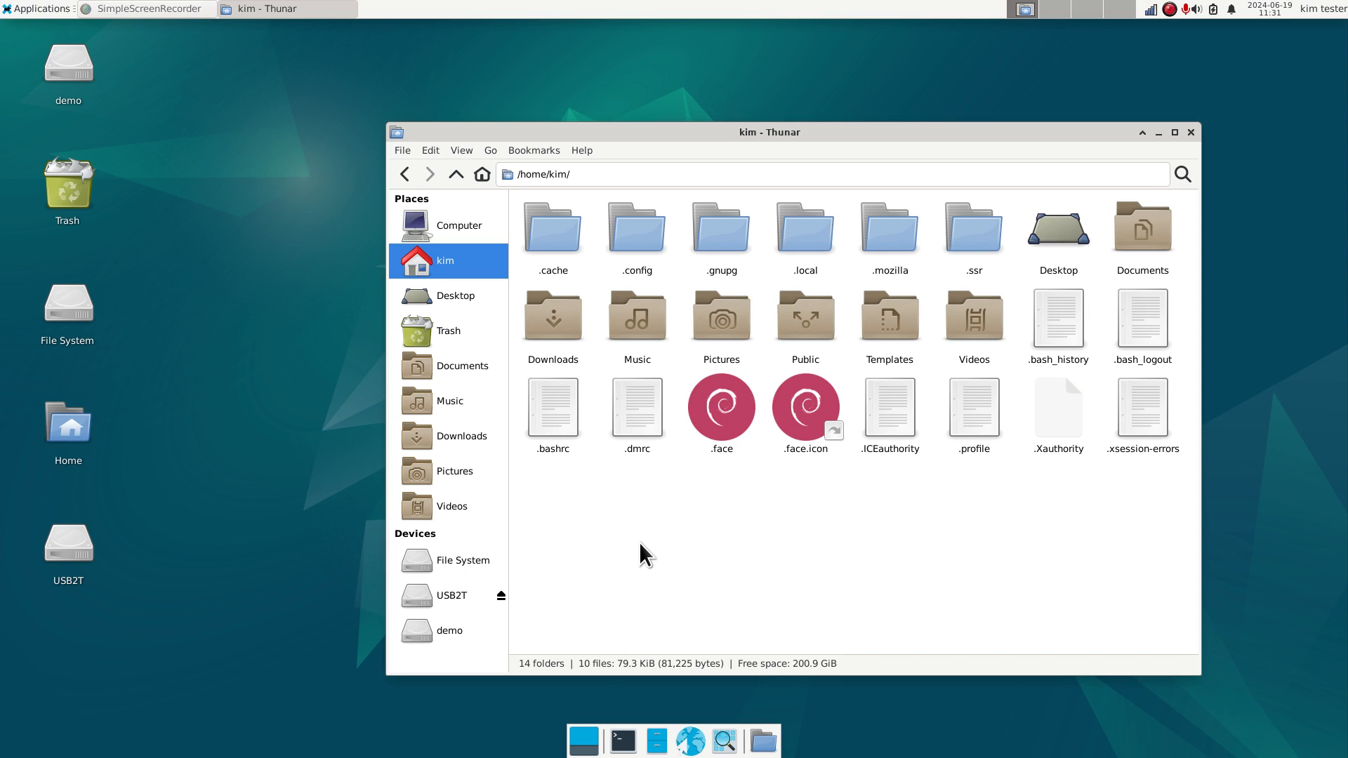
Create a tar archive named TotalBackup624 in the home folder from all its items, including the hidden ones
key(ctrl+a)
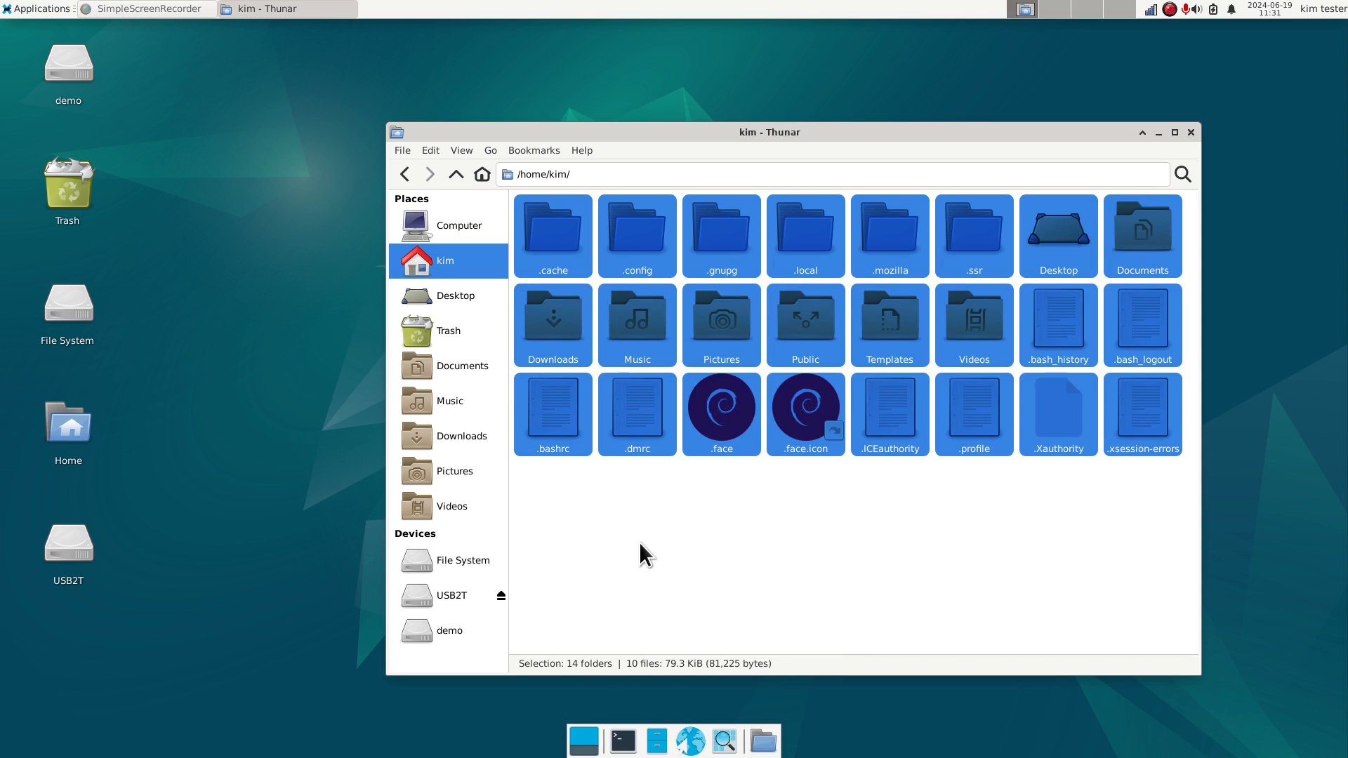
right_click(631, 405)
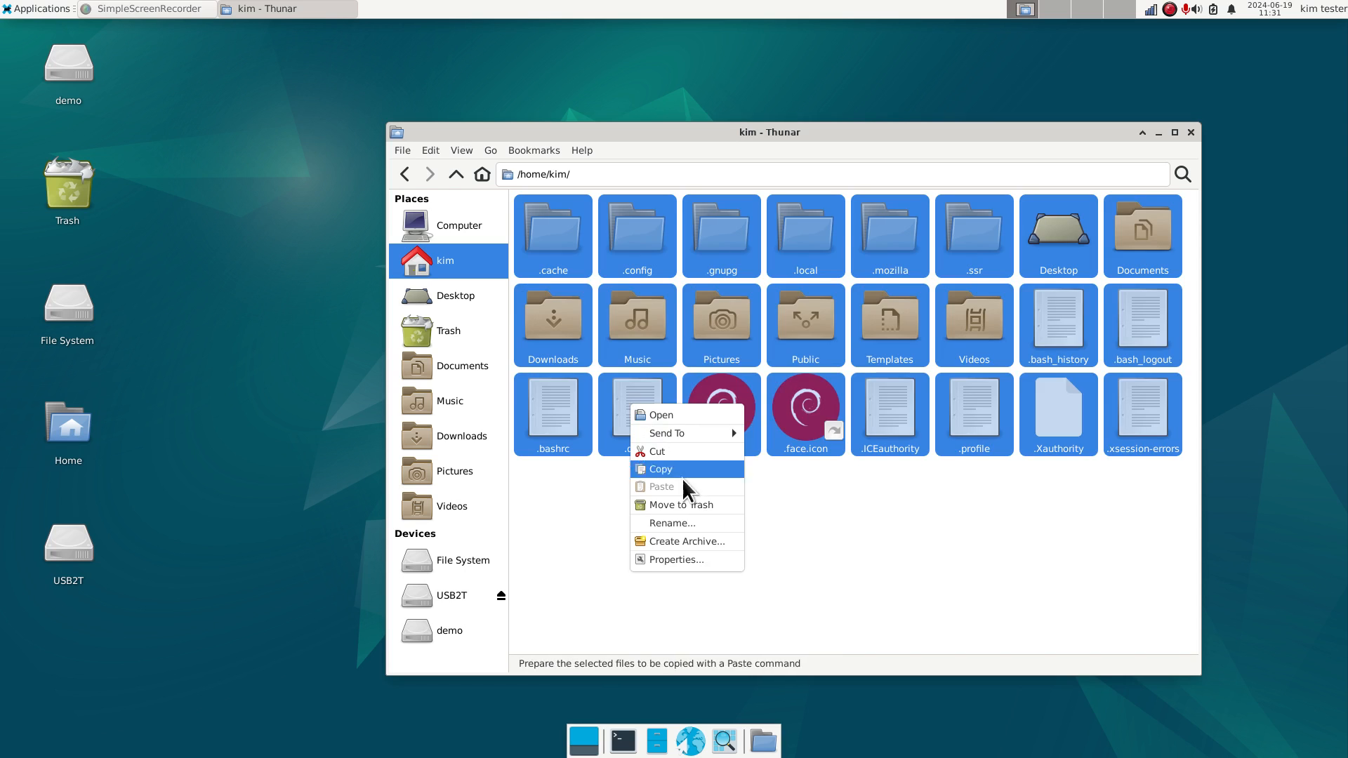
click(680, 543)
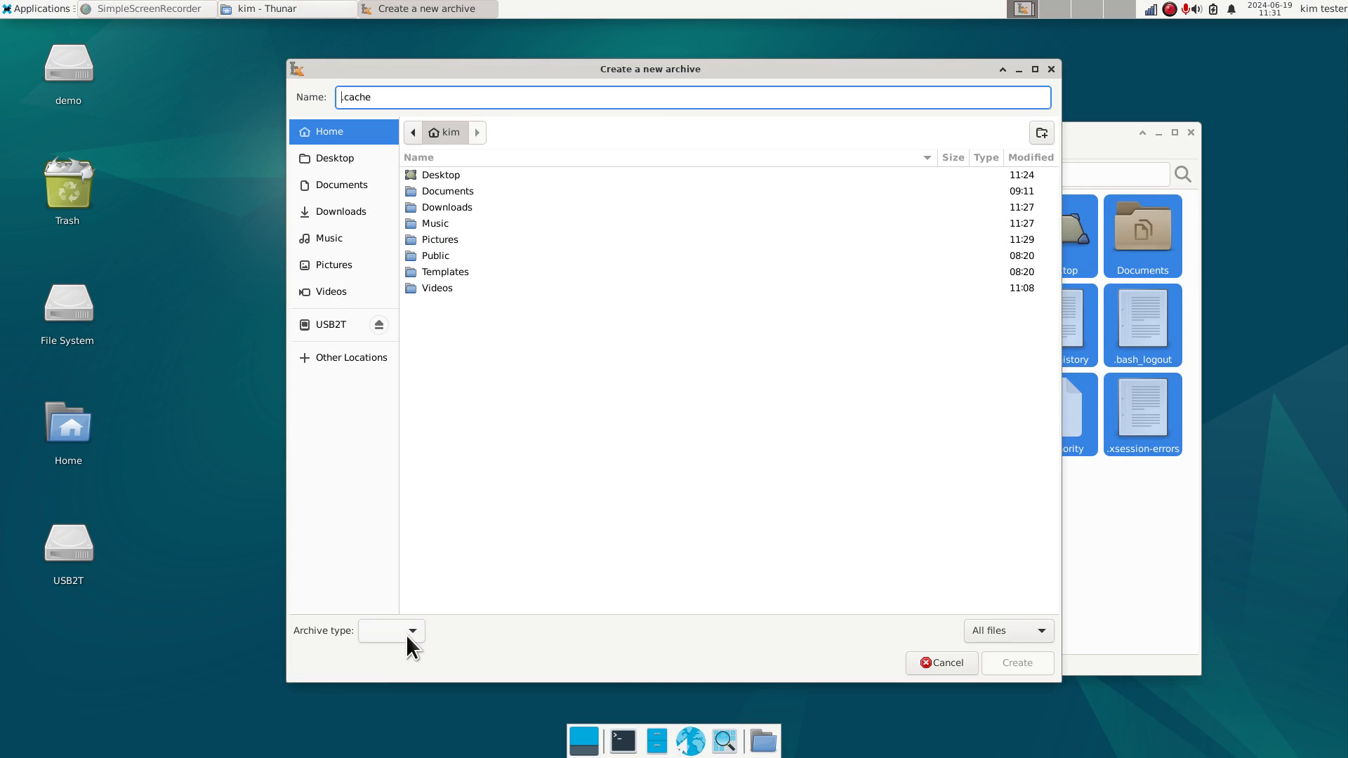
click(409, 633)
mouse_move(398, 750)
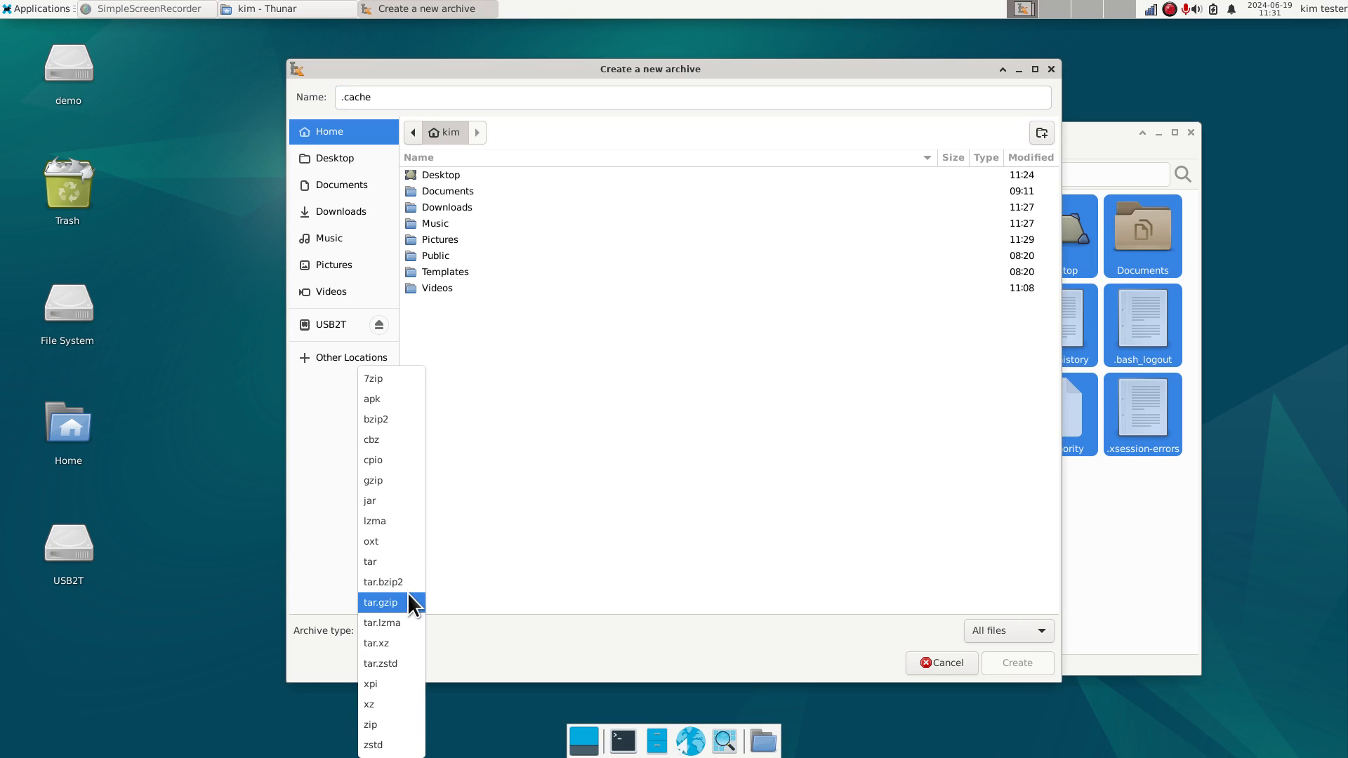
click(402, 563)
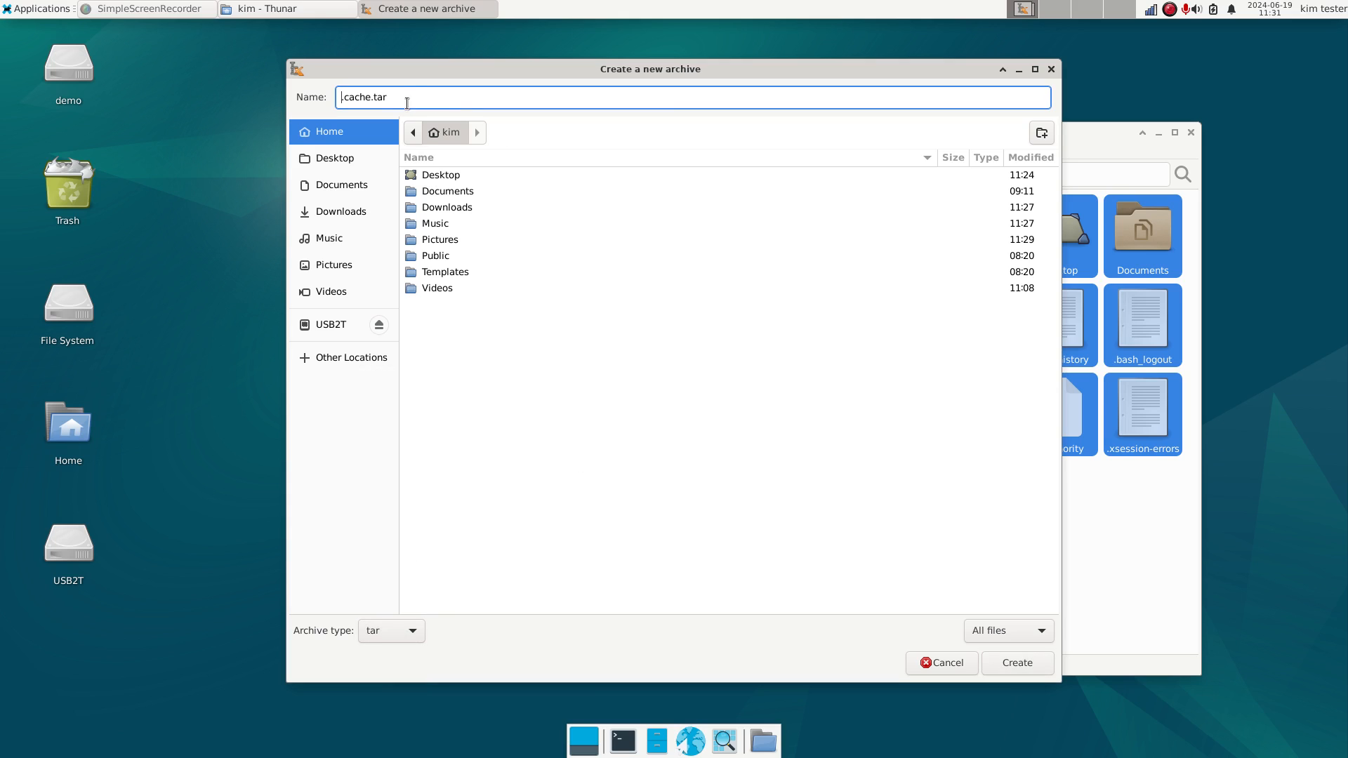
drag(394, 91, 318, 89)
text(Tota)
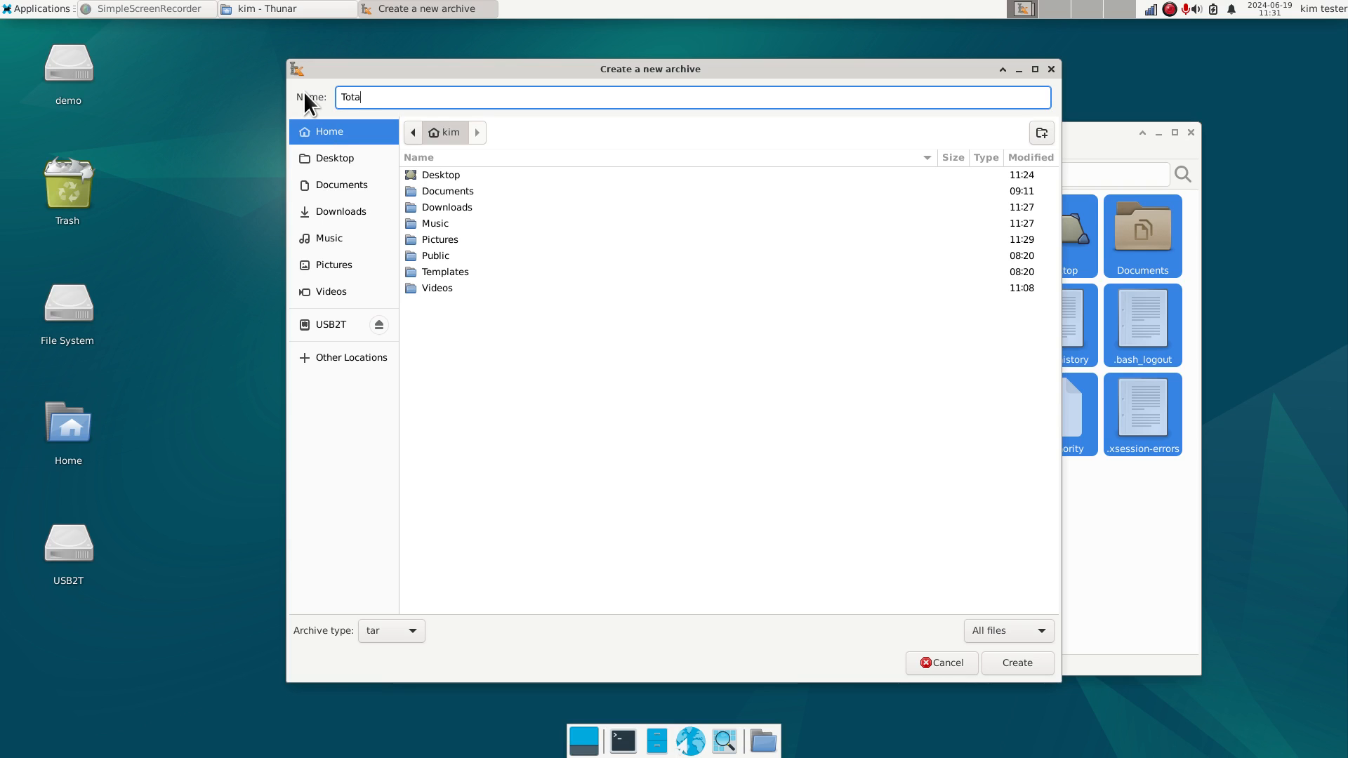
text(lBackup624)
click(1013, 665)
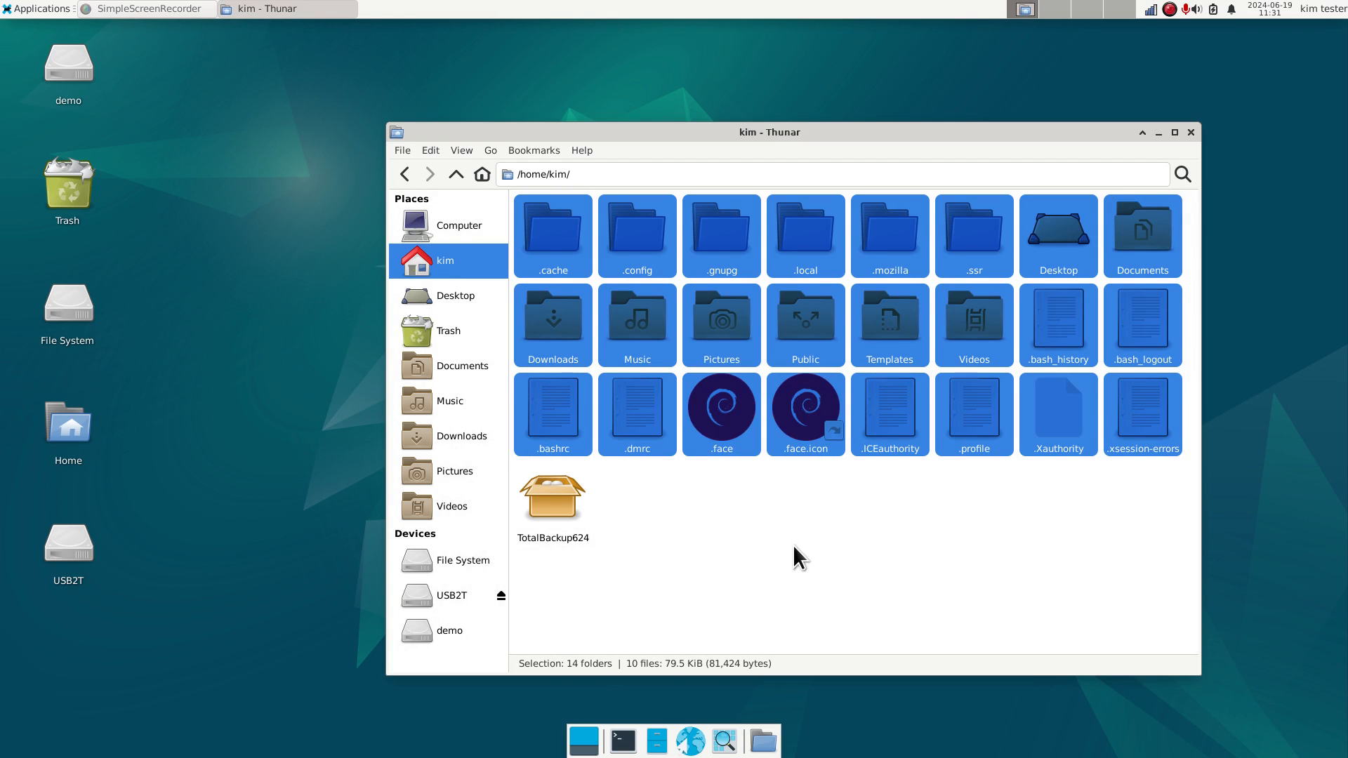
Clear the selection and hide the home folder's hidden files and folders
click(694, 534)
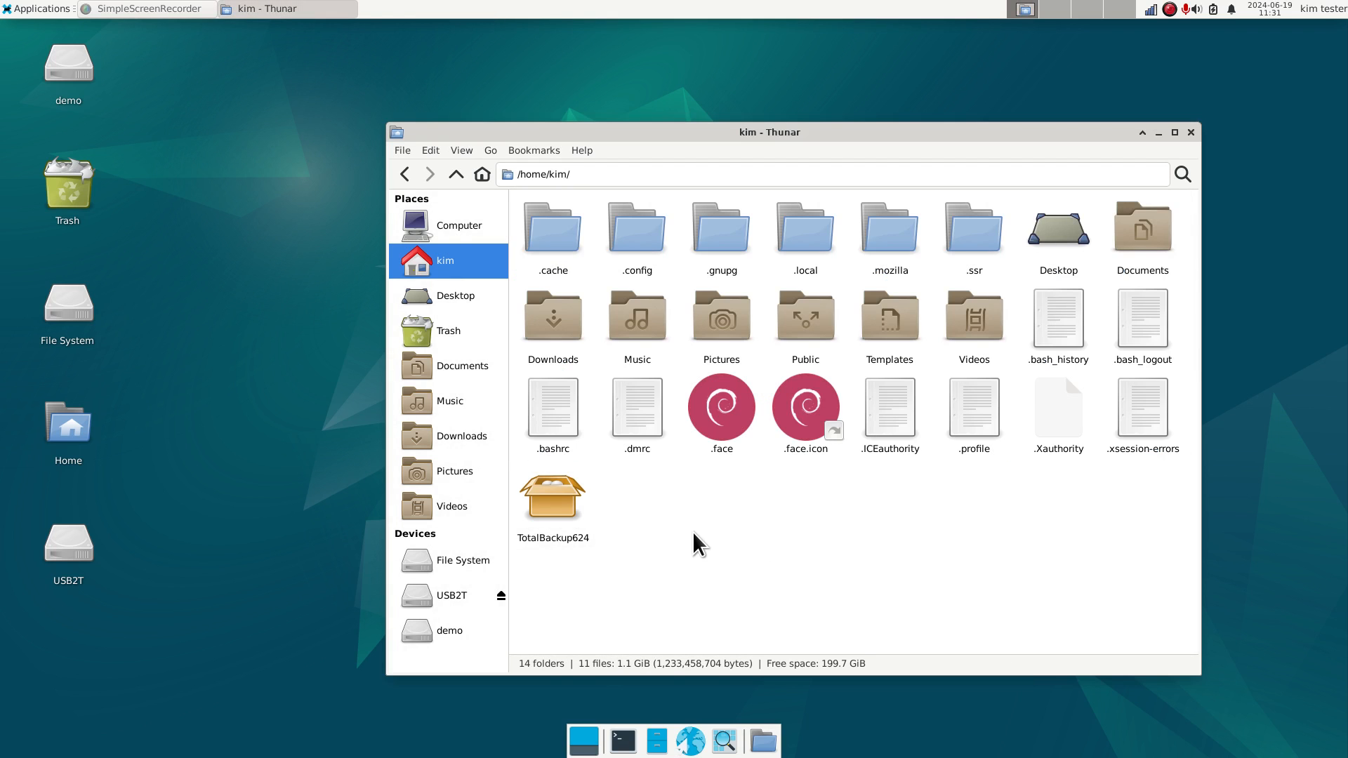
key(ctrl+h)
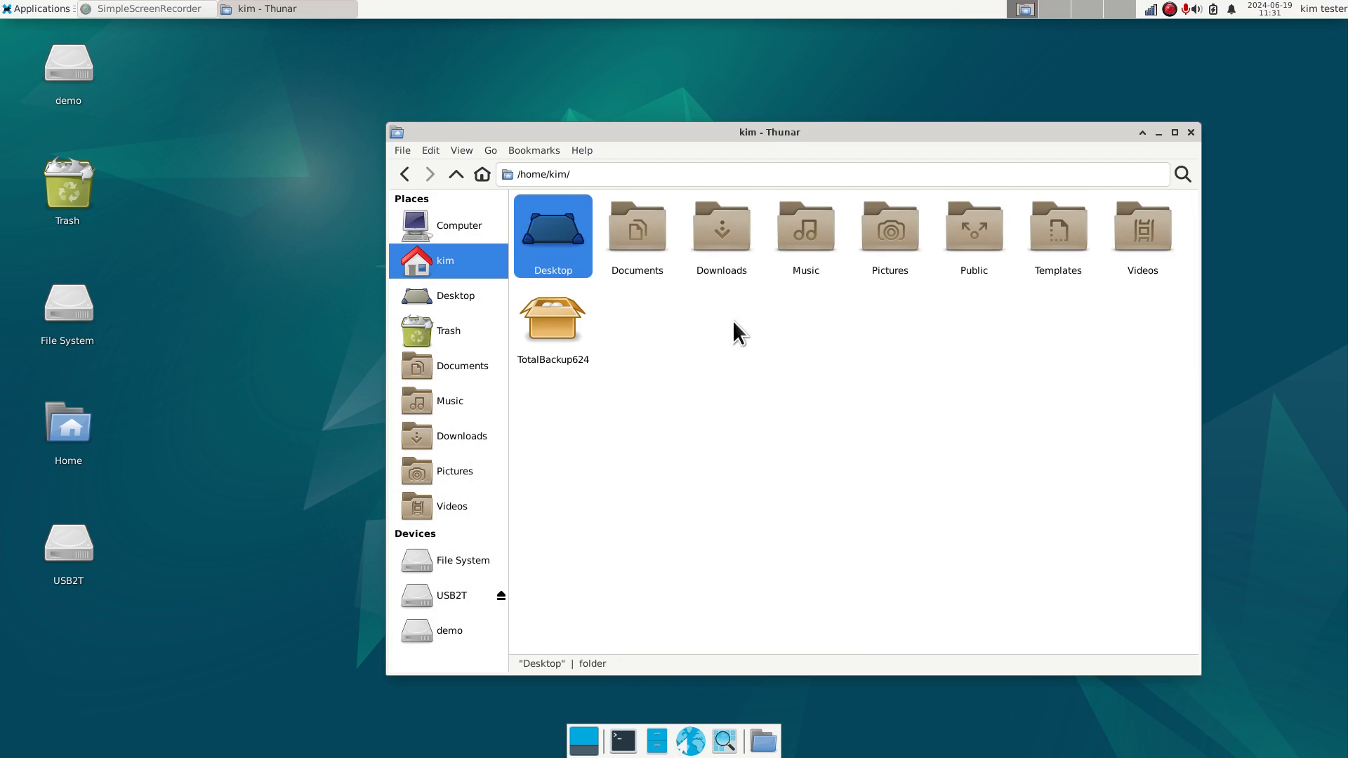
Open the TotalBackup624 archive from the home folder, enlarge its window to view the contents including hidden folders, and close it
click(553, 320)
double_click(552, 309)
drag(639, 259, 674, 146)
right_click(676, 146)
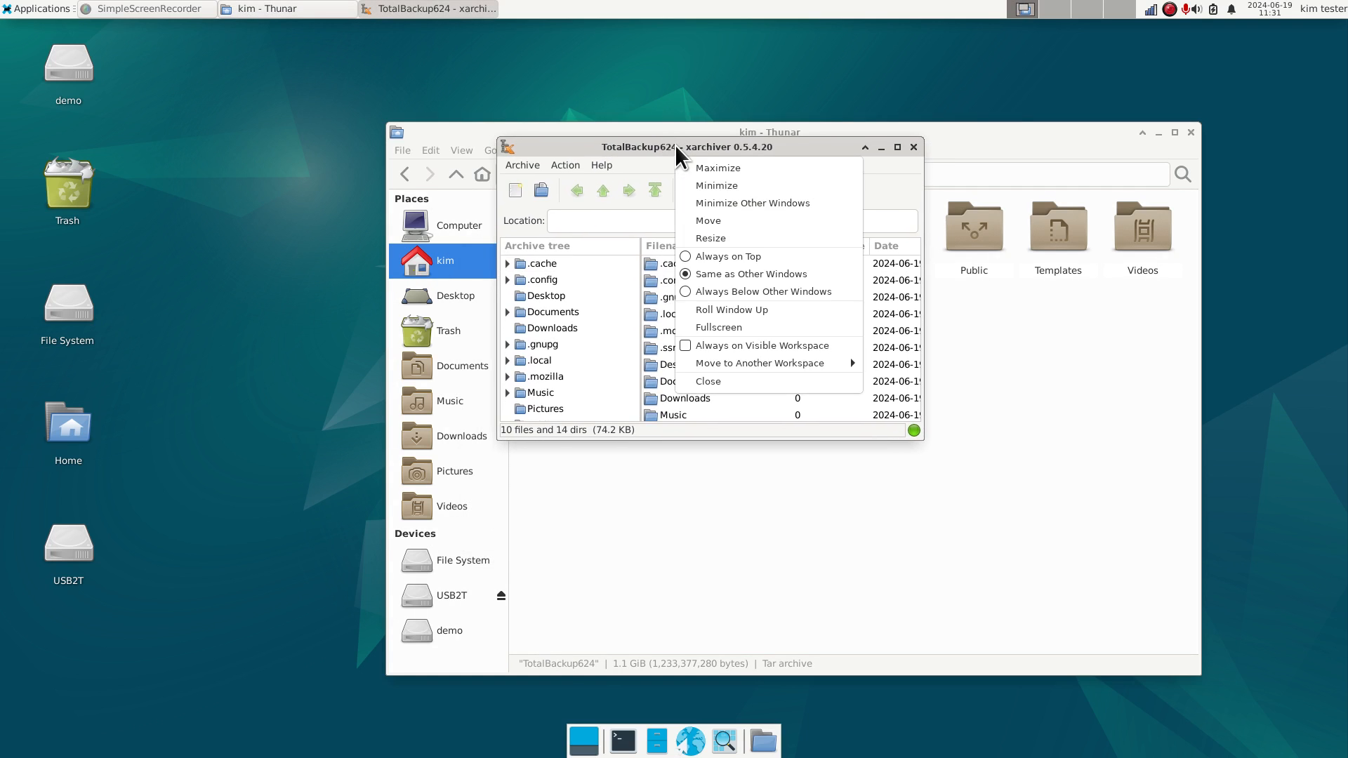
click(739, 233)
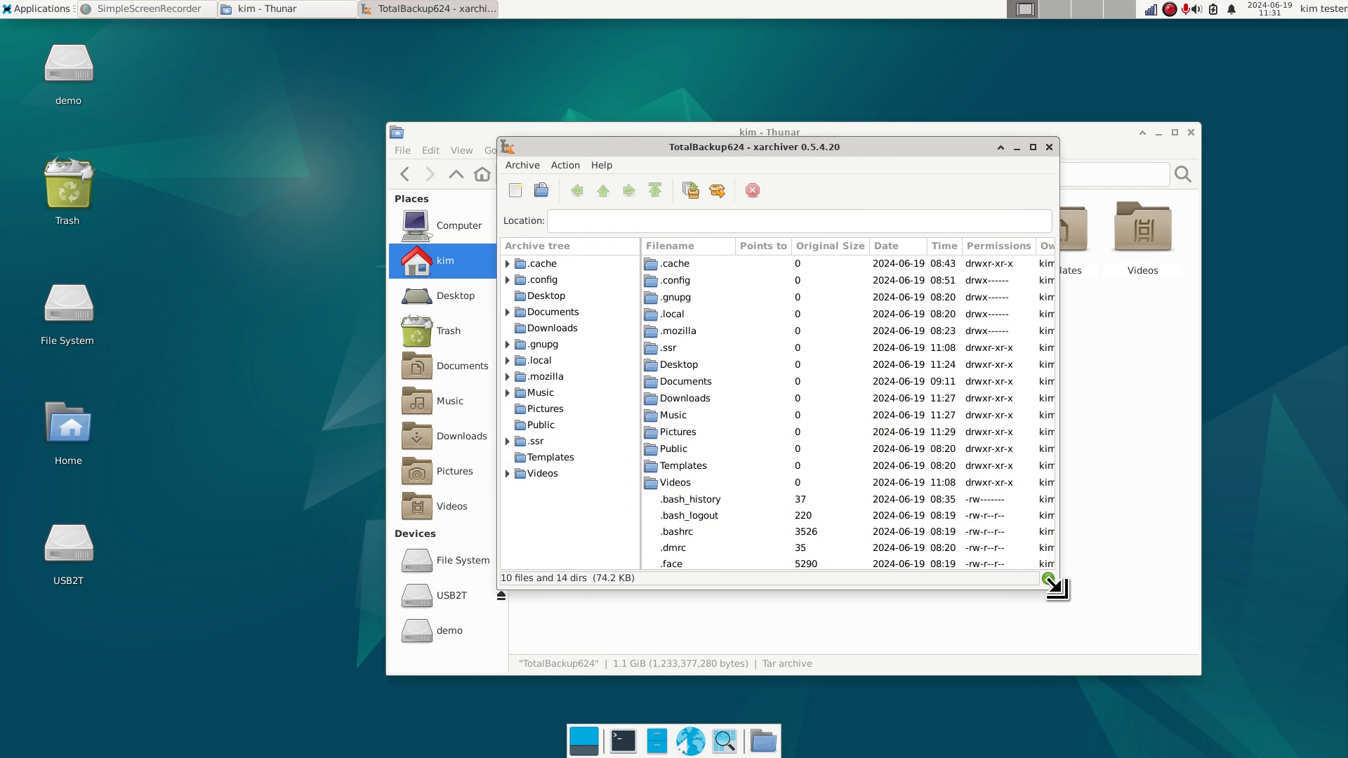
click(1068, 597)
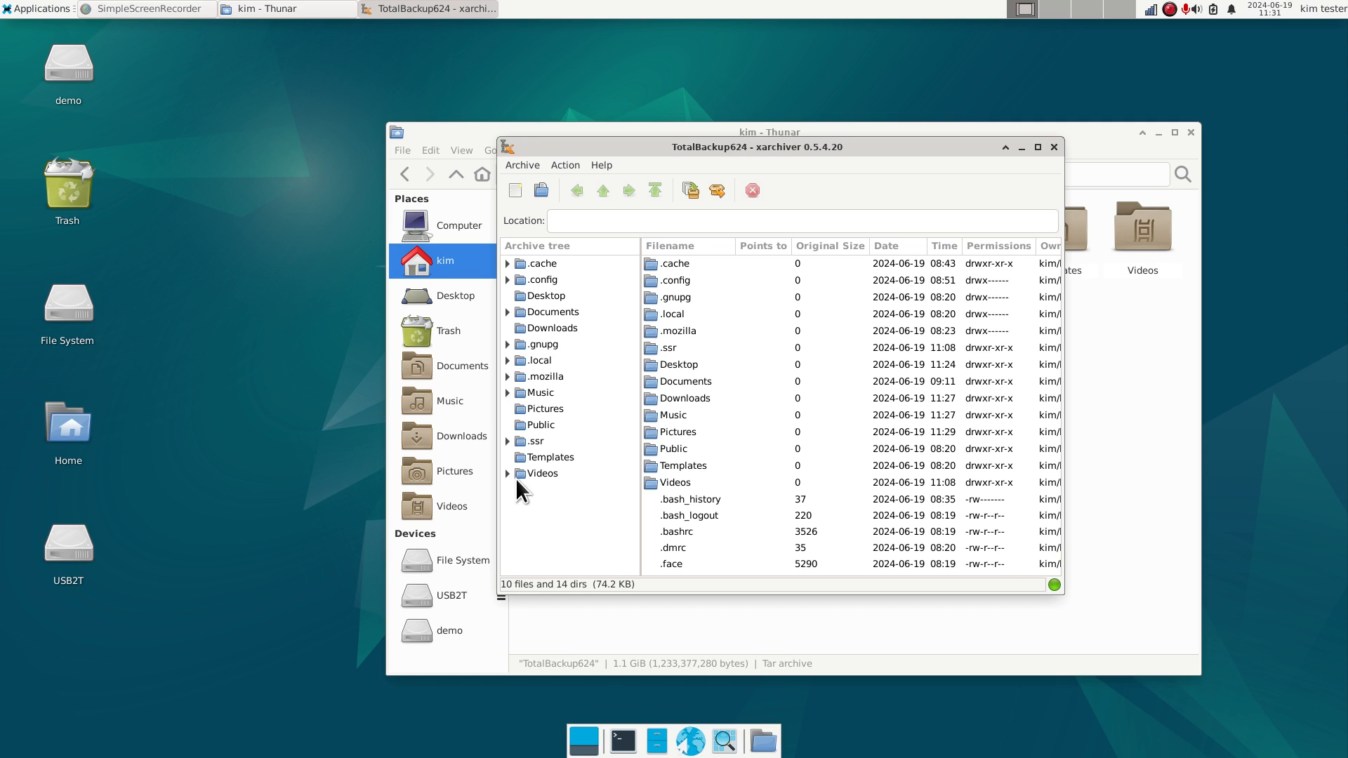
click(1055, 146)
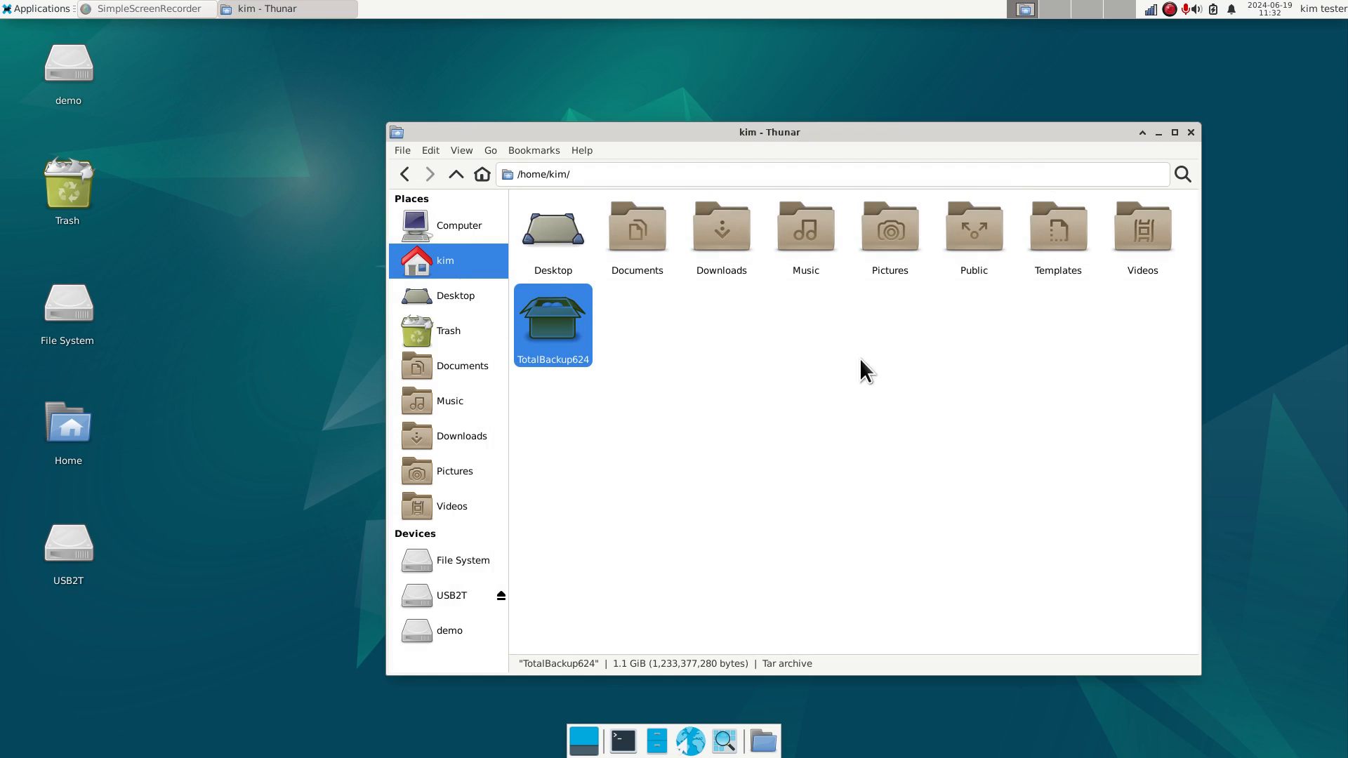
View the properties of the TotalBackup624 archive in the home folder to check its size
click(760, 389)
right_click(543, 314)
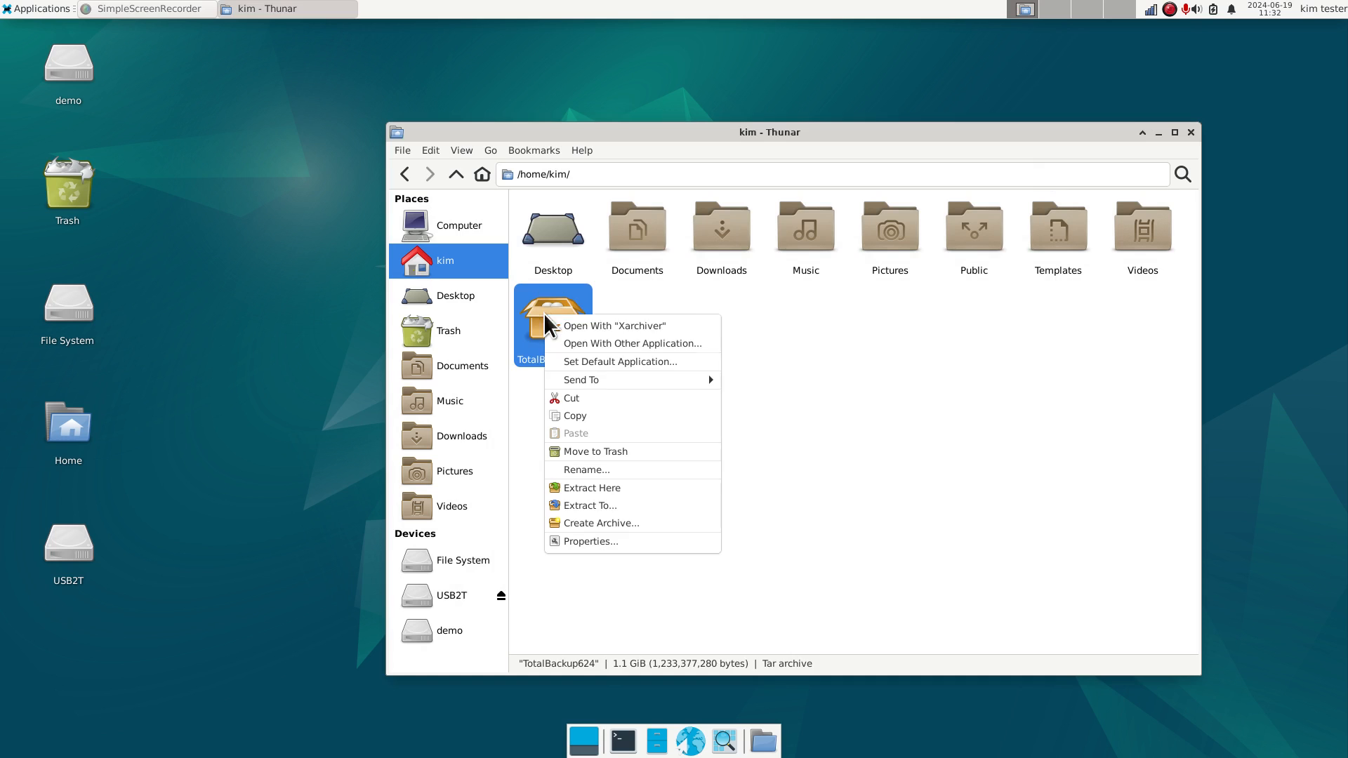
click(604, 542)
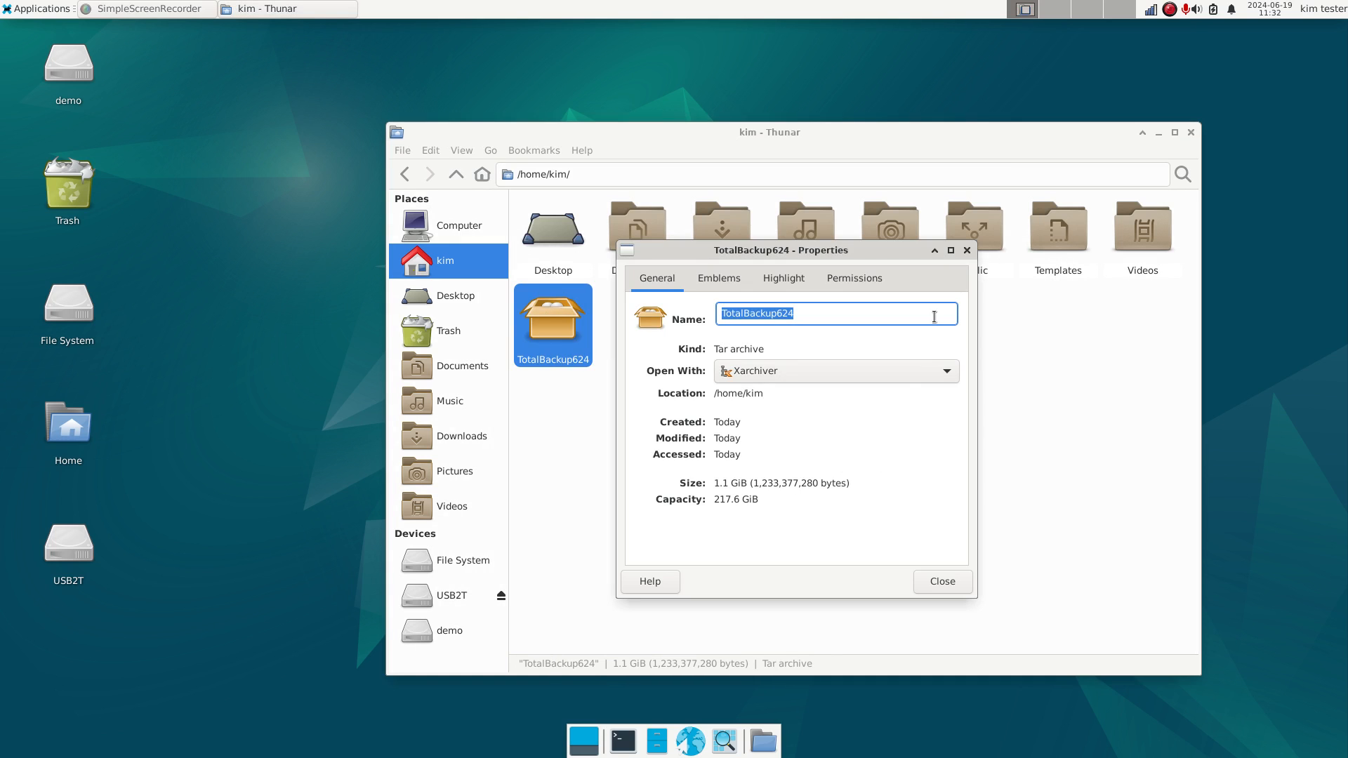
click(967, 250)
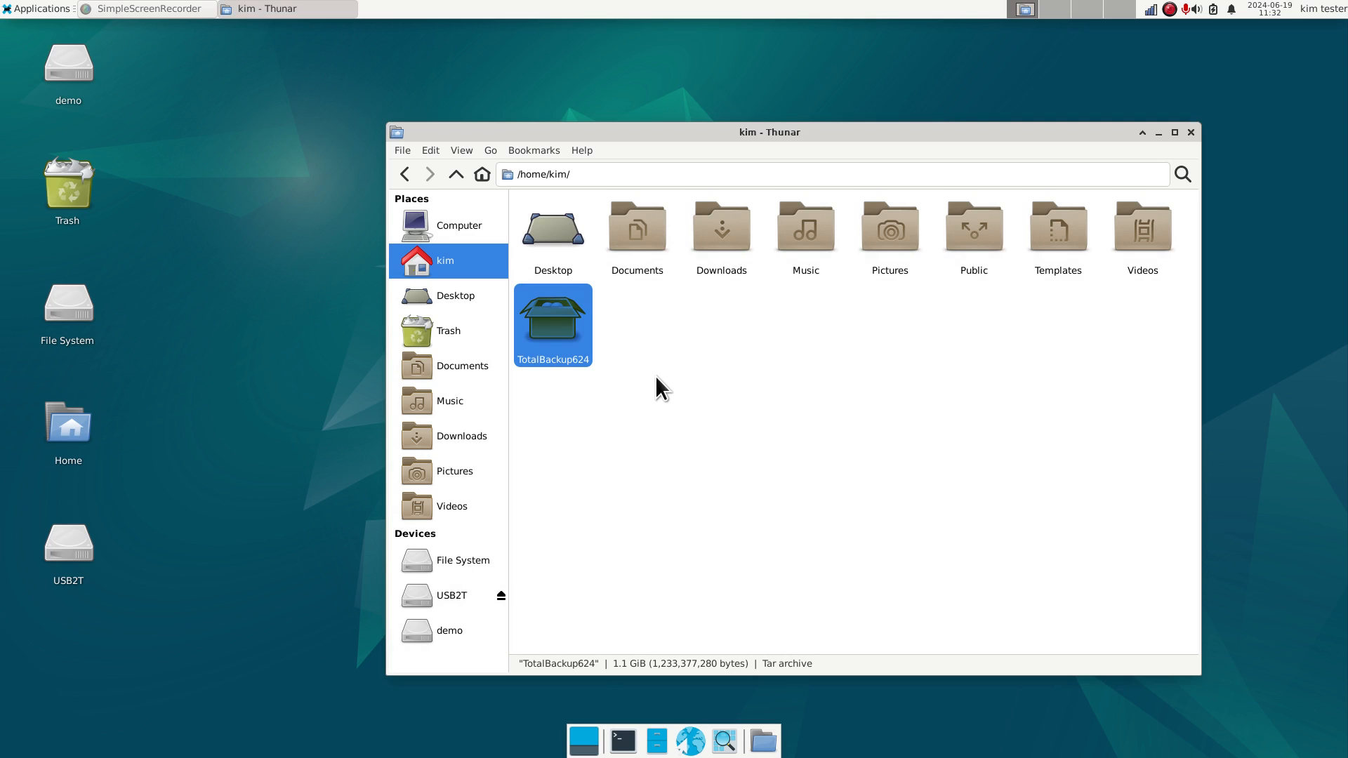
Extract from backup 6-19-24.7z in USB2T's KimsStuff folder: S8100_EN.pdf into KimsStuff, Fraction-Decimal-Conversion_Fill.pdf onto the desktop
click(461, 603)
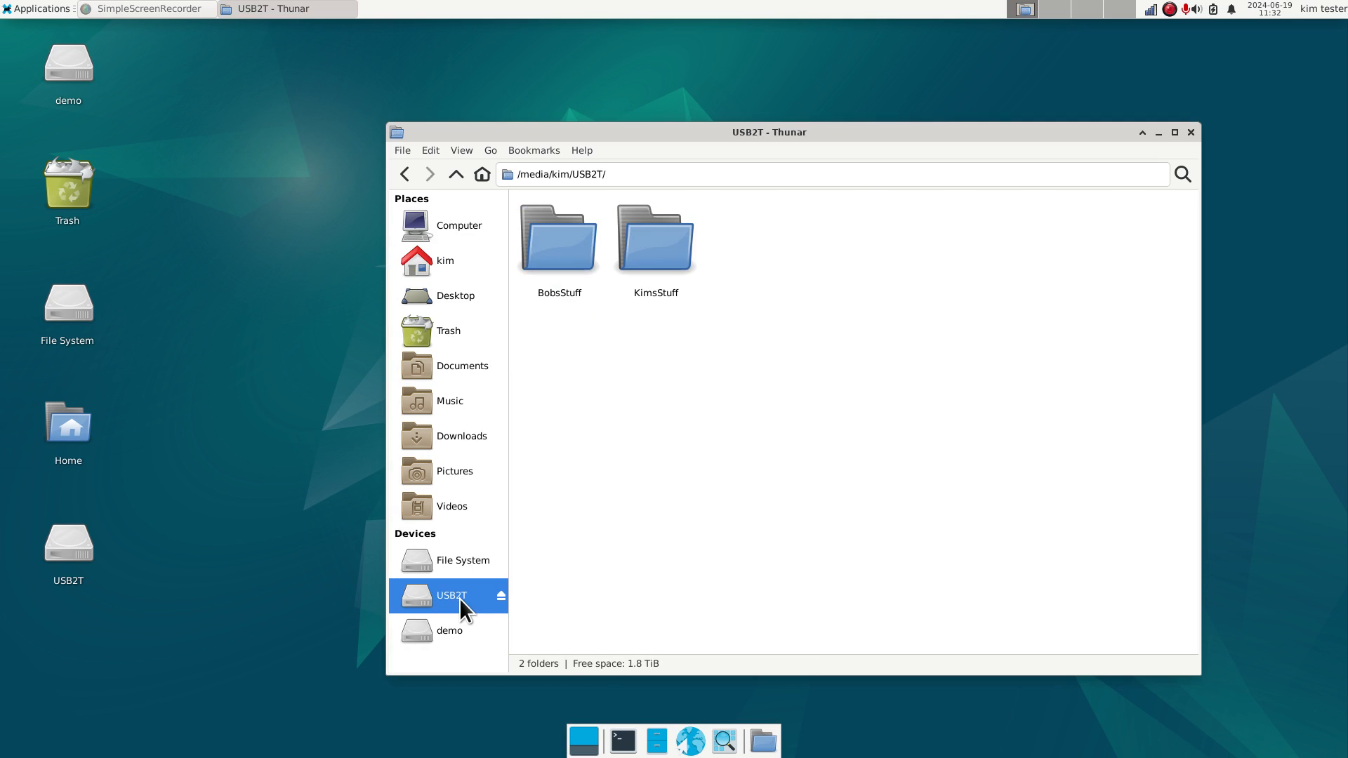
double_click(663, 252)
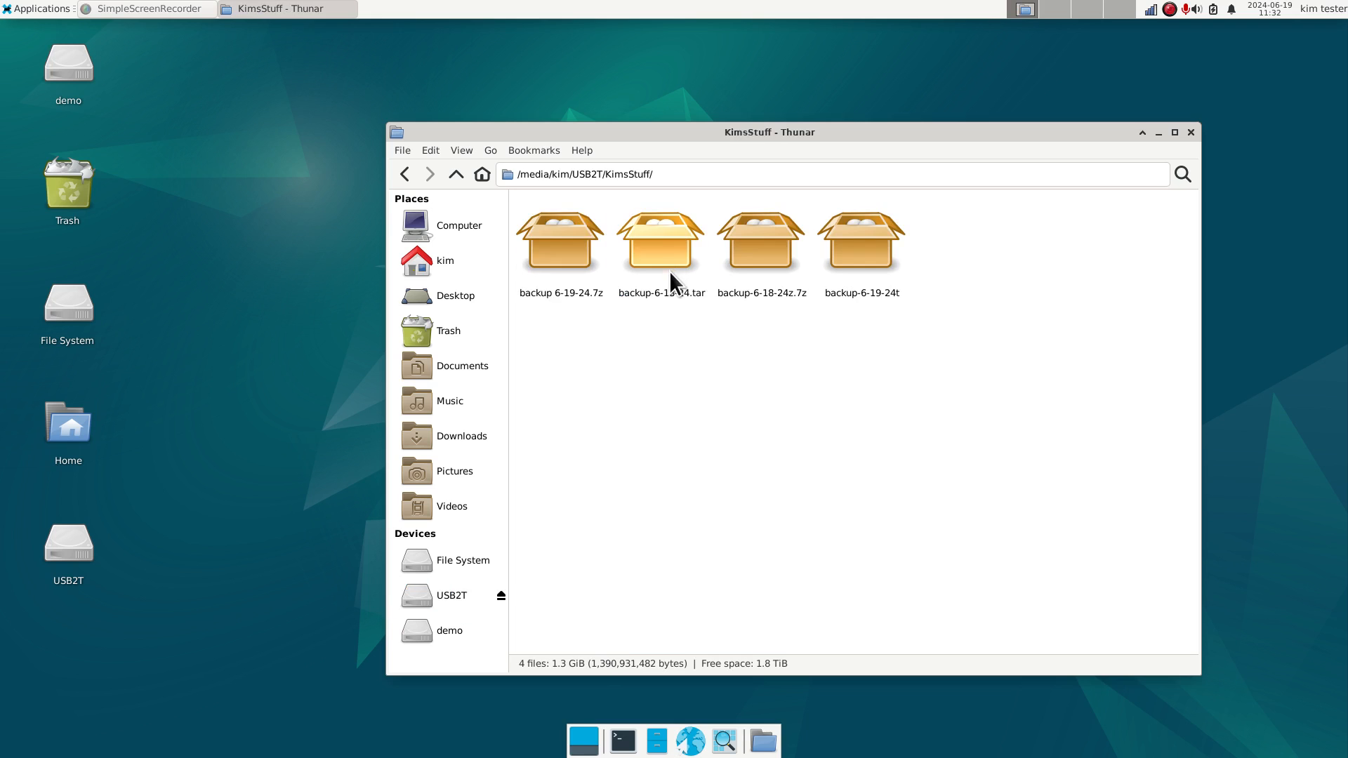
double_click(562, 241)
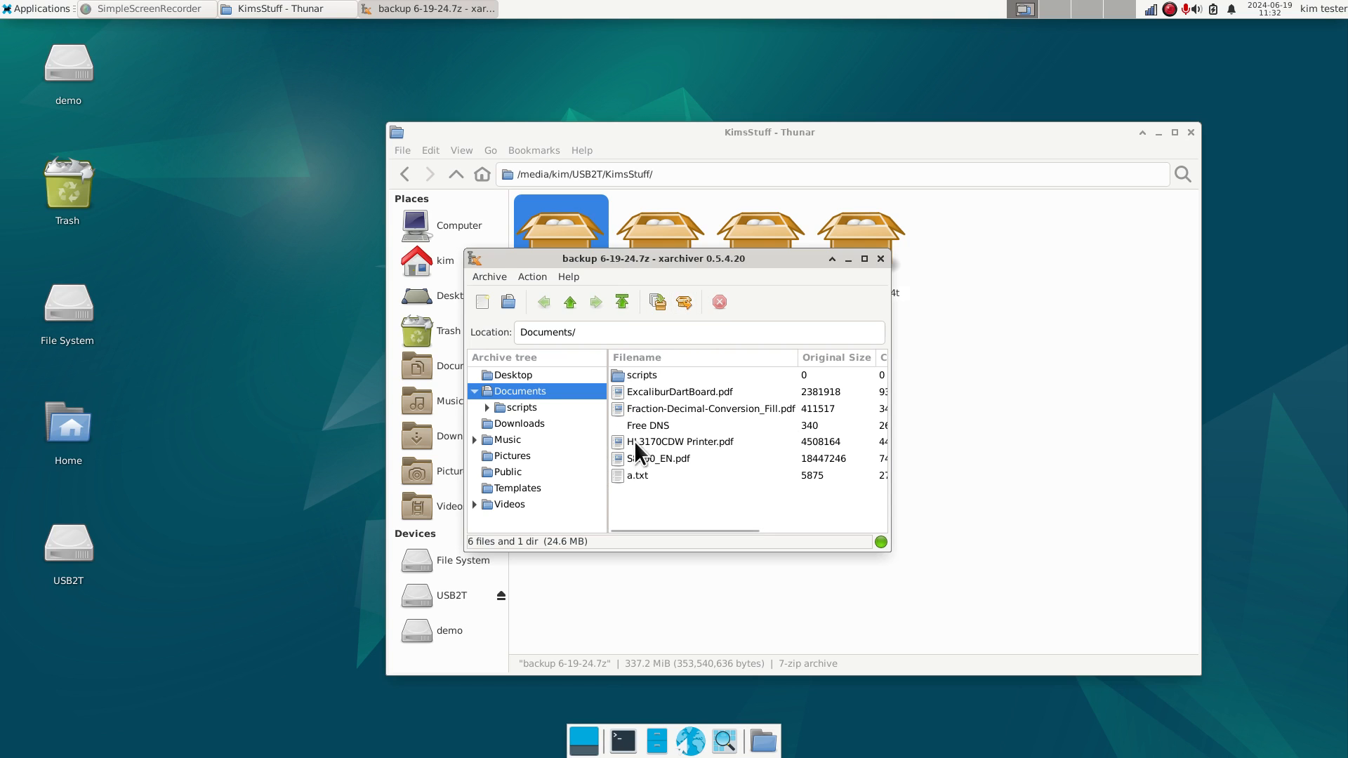
drag(618, 458, 1030, 352)
drag(757, 272, 754, 382)
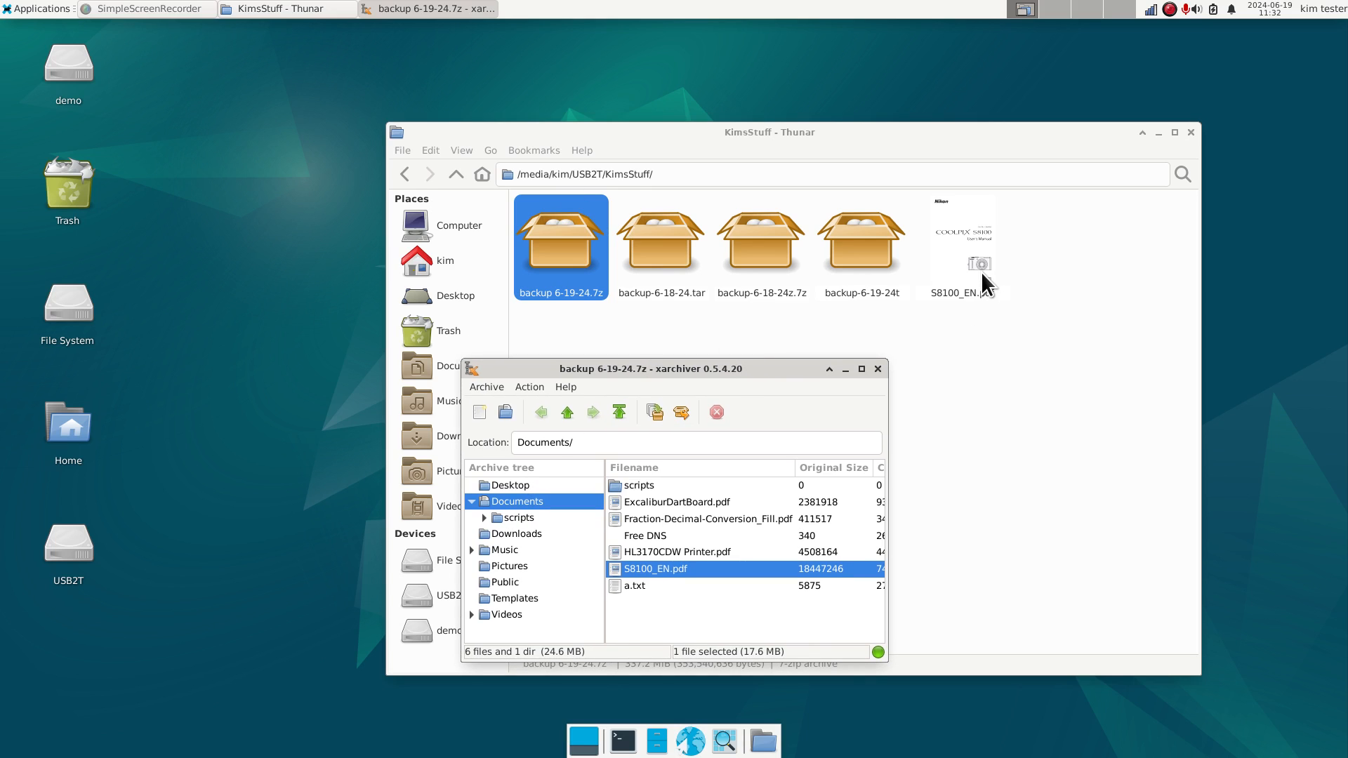
drag(709, 362, 810, 319)
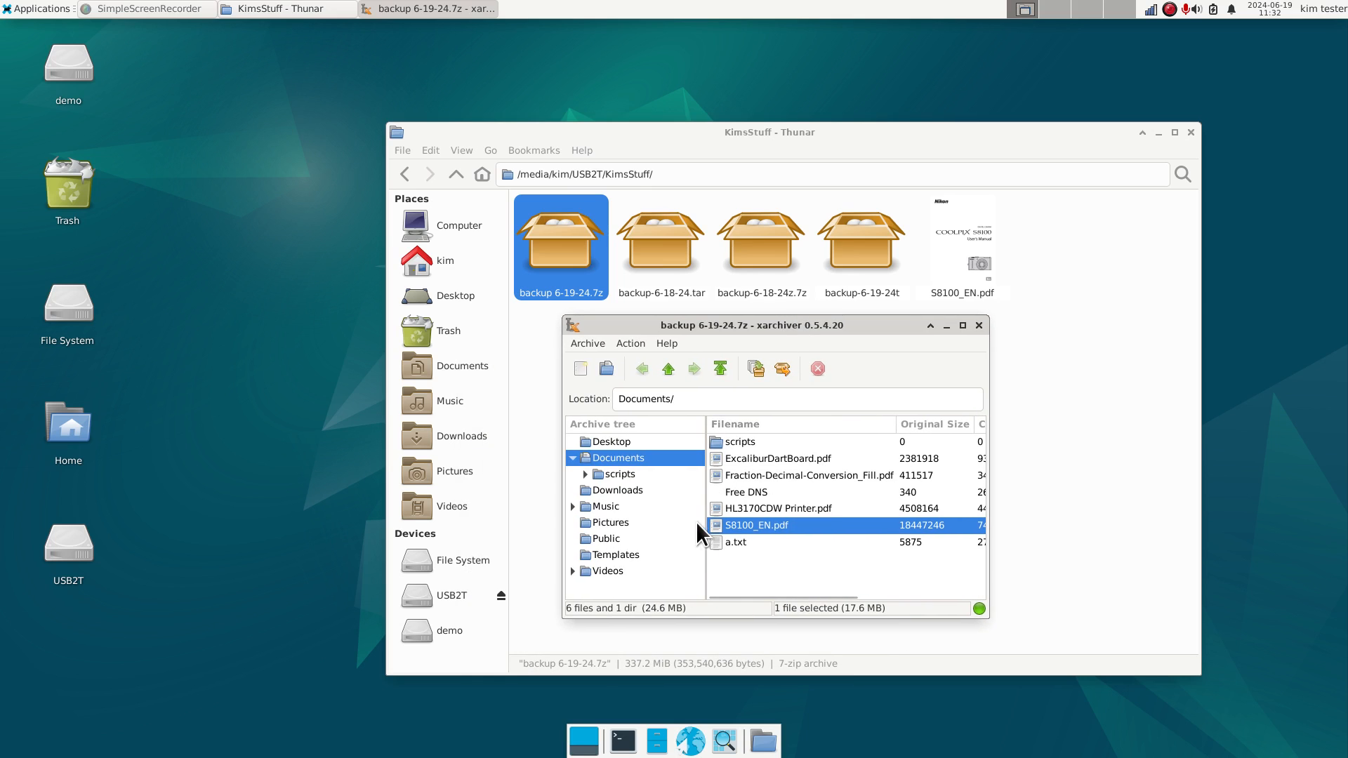
drag(719, 475, 282, 439)
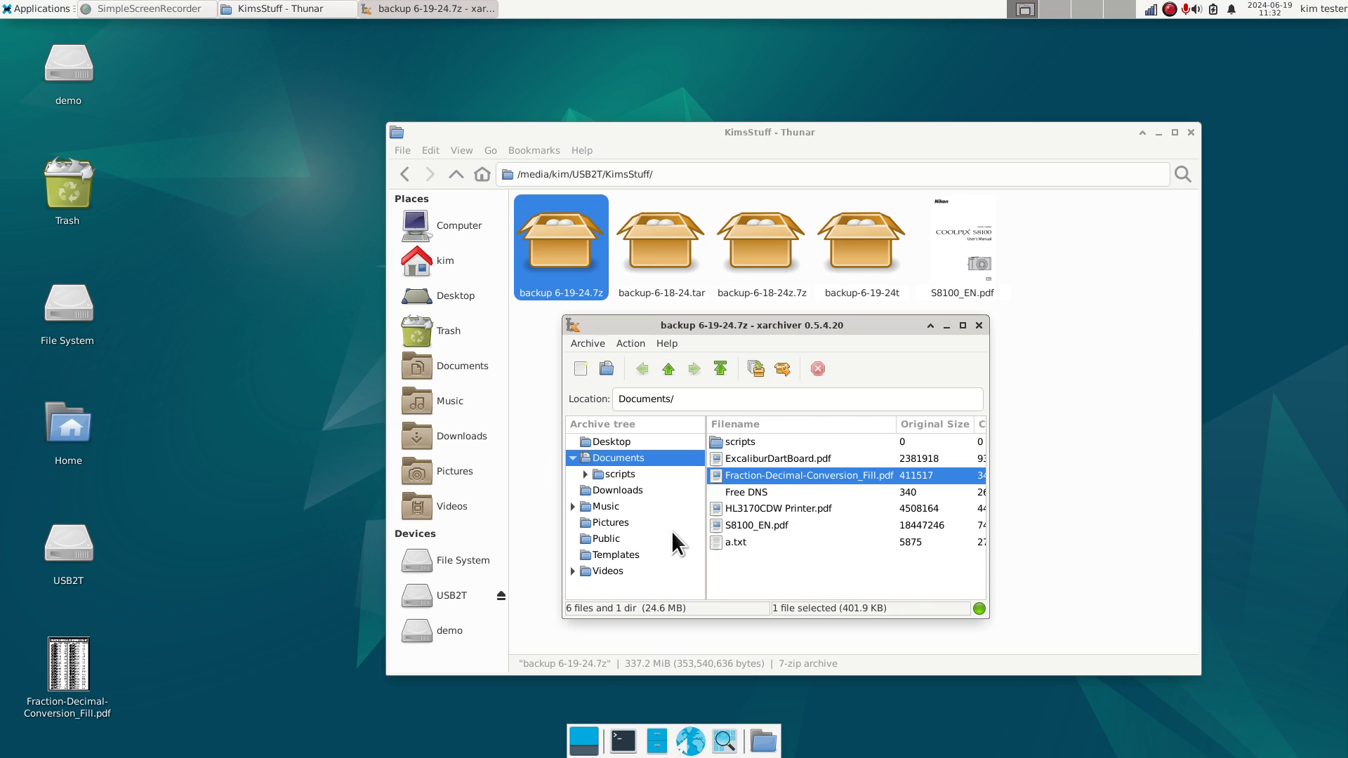
Extract 01 - Reptile.wma from the archive's Music/Eric Clapton/Reptile folder onto the desktop and close the archive
click(594, 507)
double_click(719, 458)
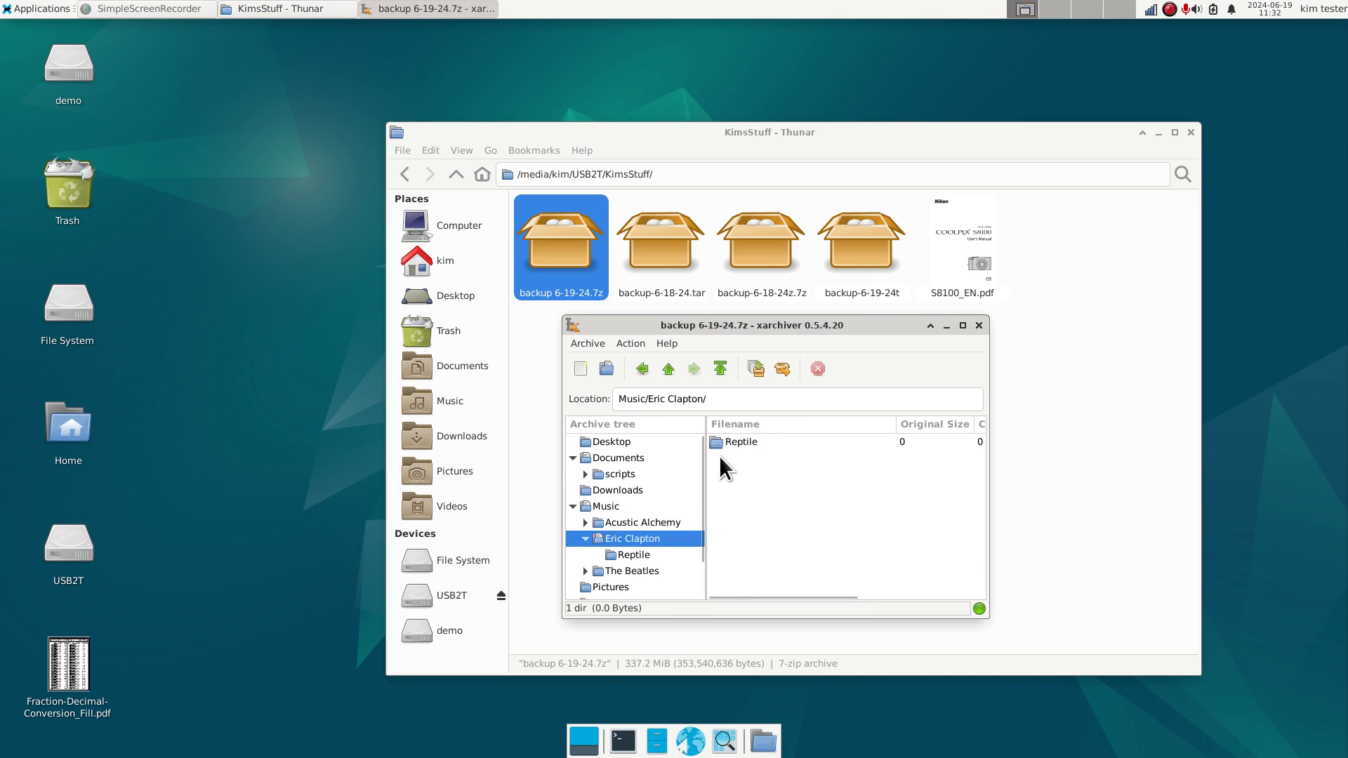
double_click(716, 442)
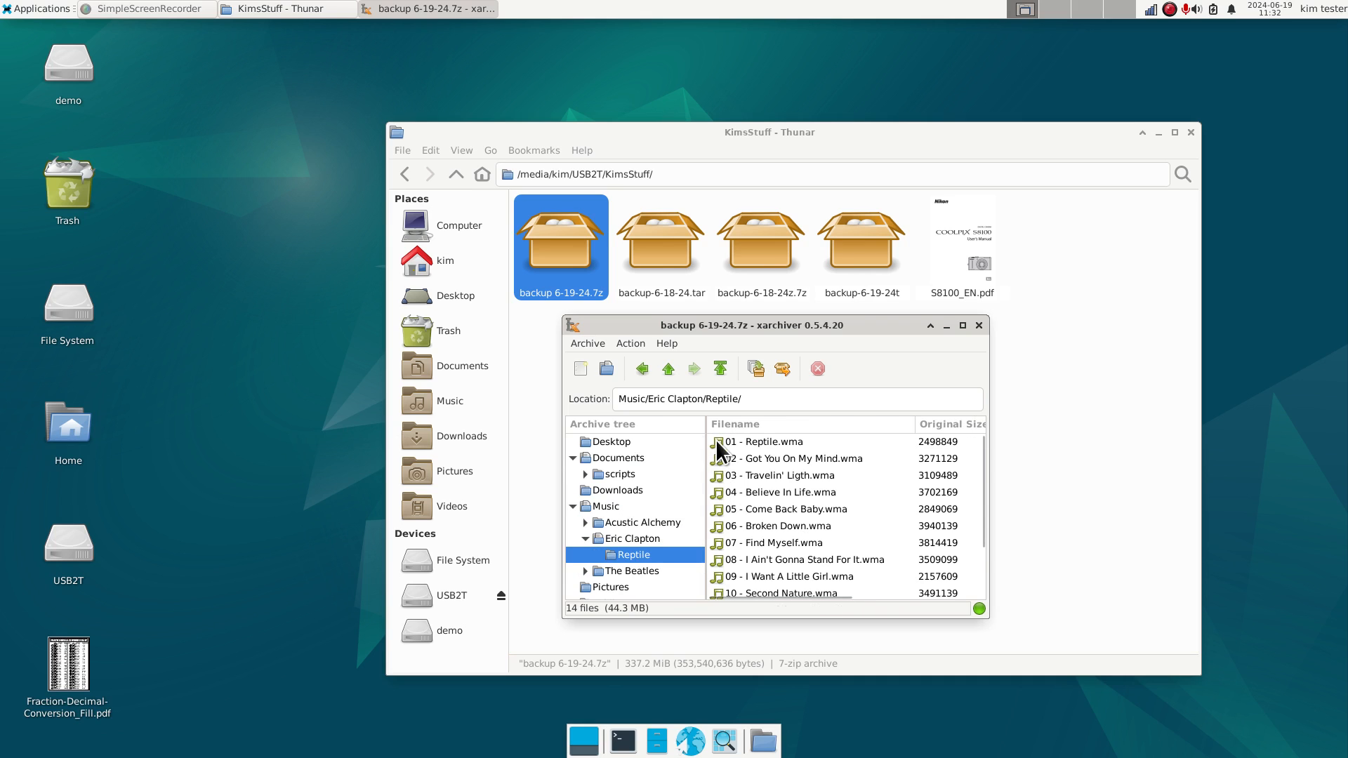
drag(717, 446, 293, 402)
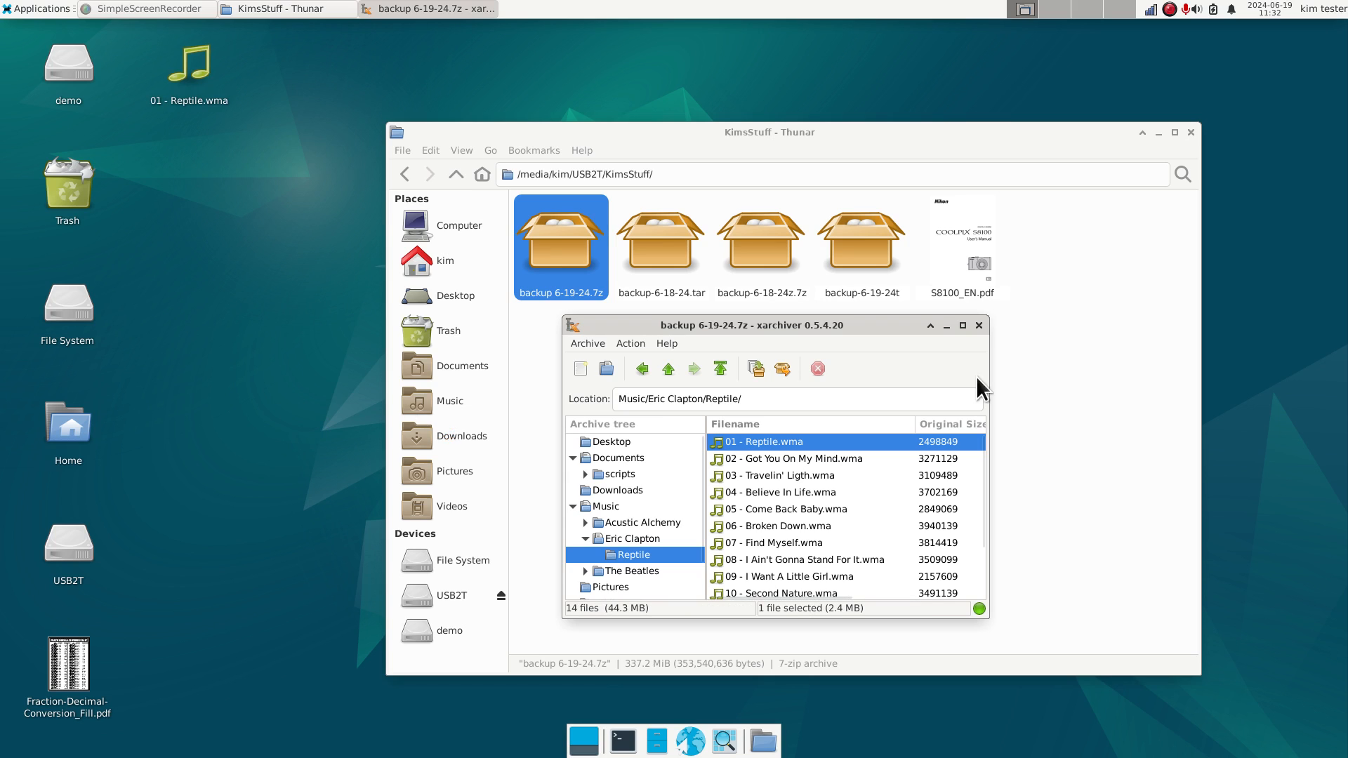
click(980, 326)
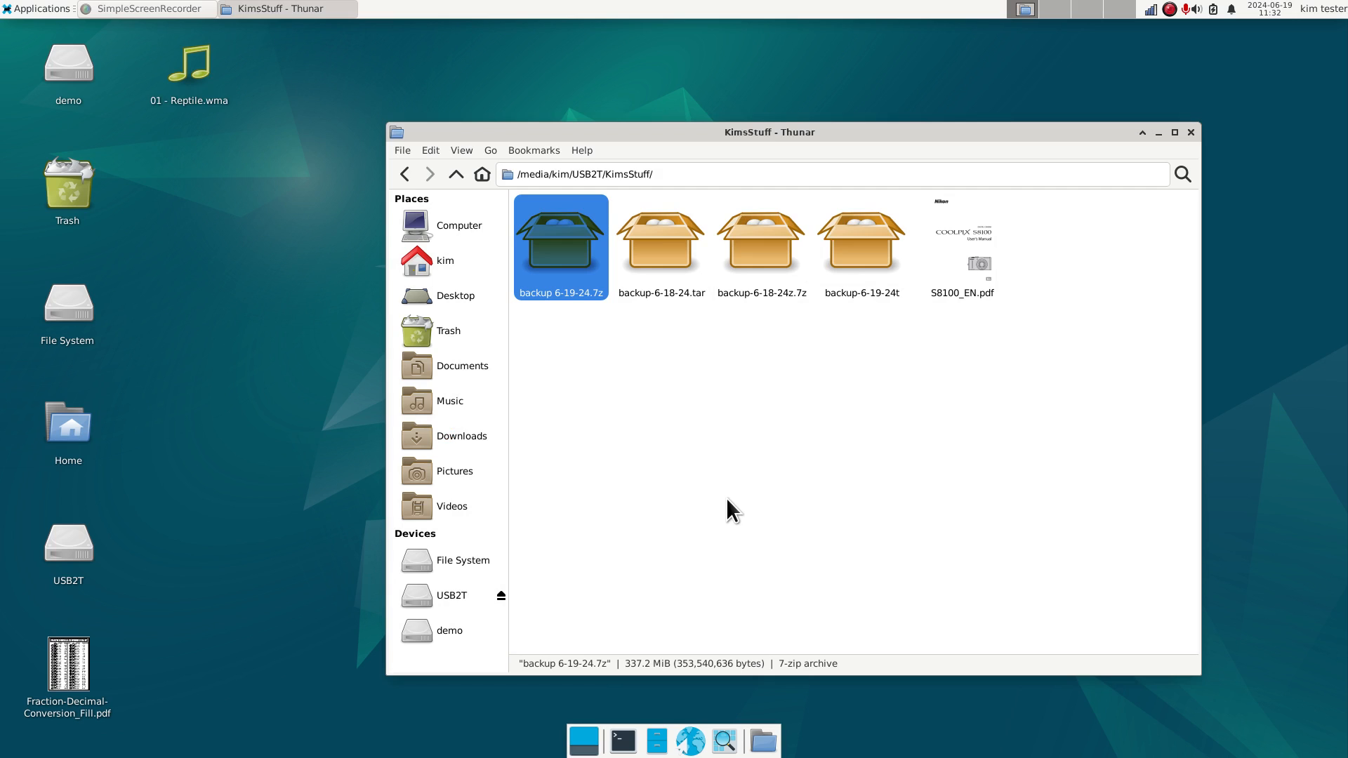
Look at the BobsStuff and KimsStuff folders on USB2T, reopen KimsStuff and toggle its split view on and off
click(447, 599)
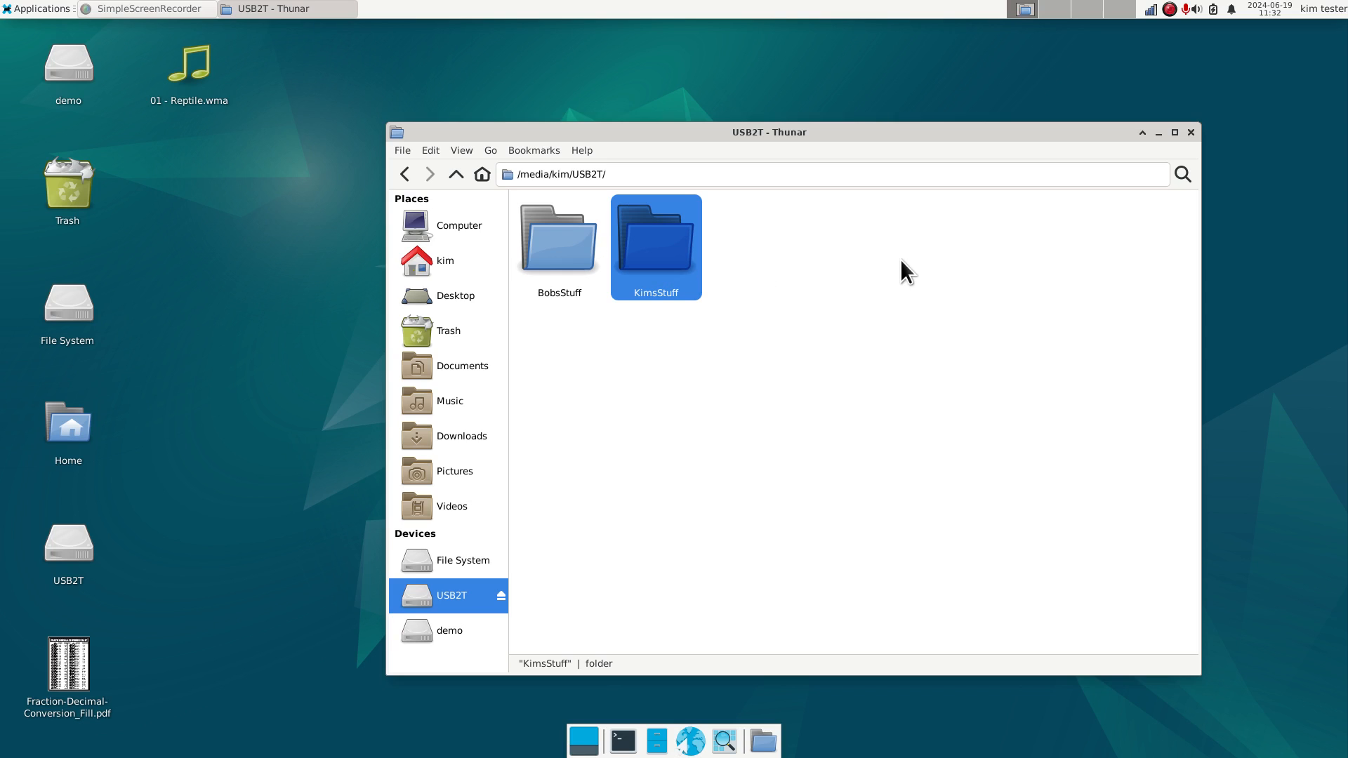
click(559, 259)
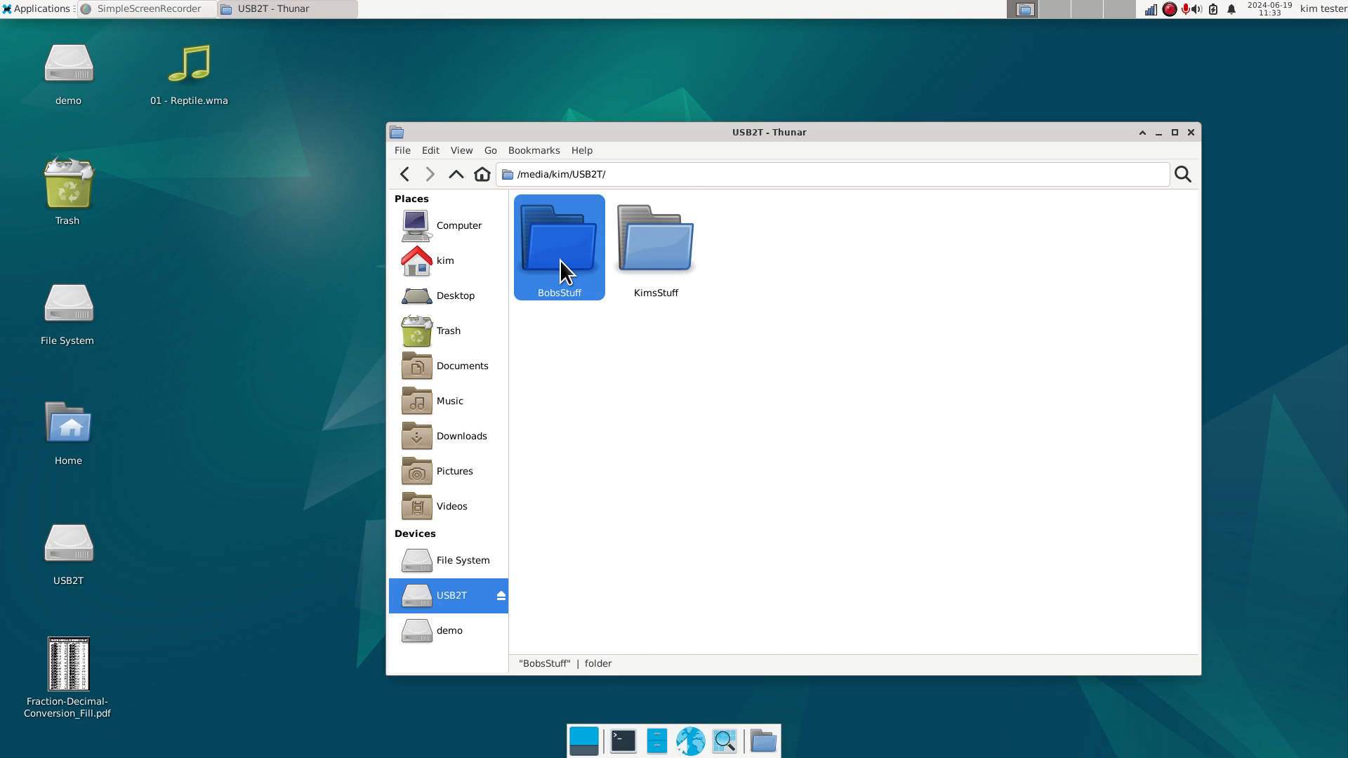
click(691, 246)
double_click(639, 241)
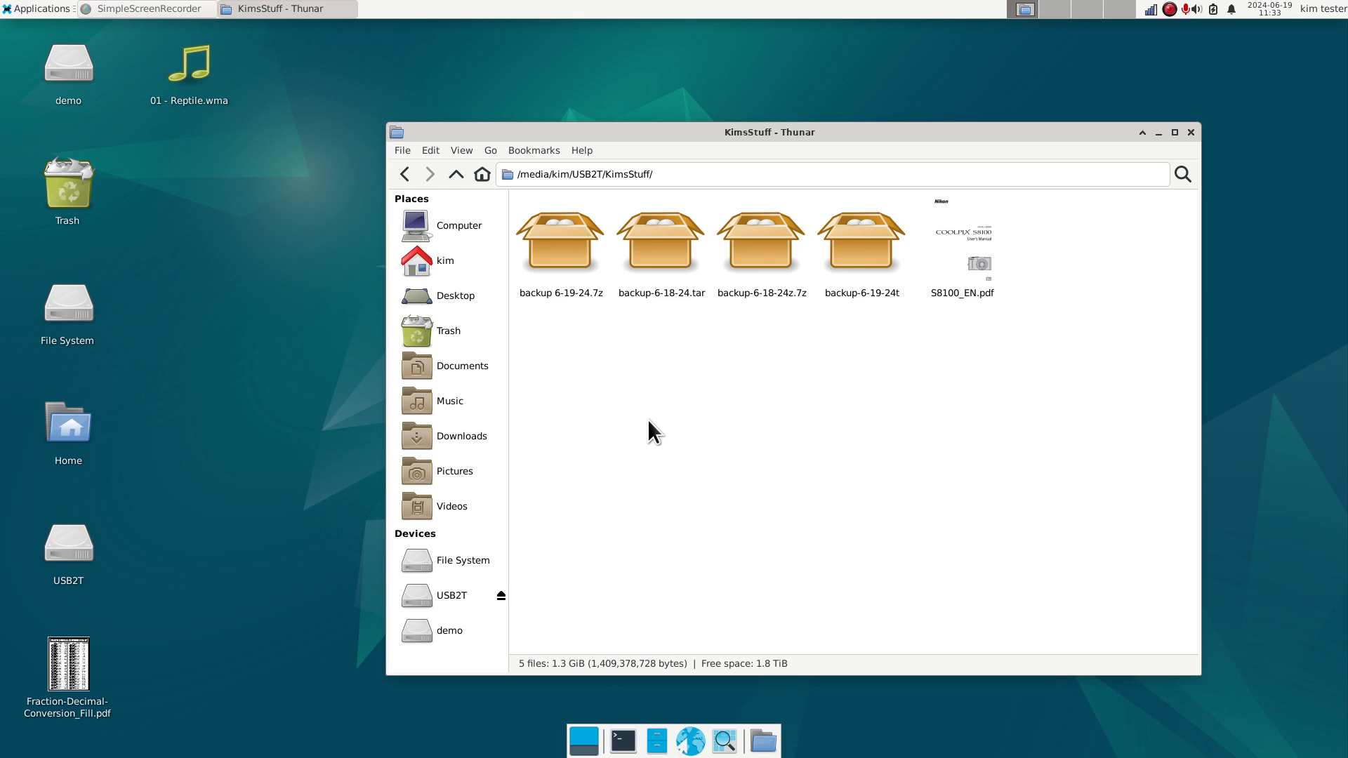
key(F3)
key(F3)
Shrink the KimsStuff window and open a second file manager window placed beside it
right_click(954, 132)
click(993, 222)
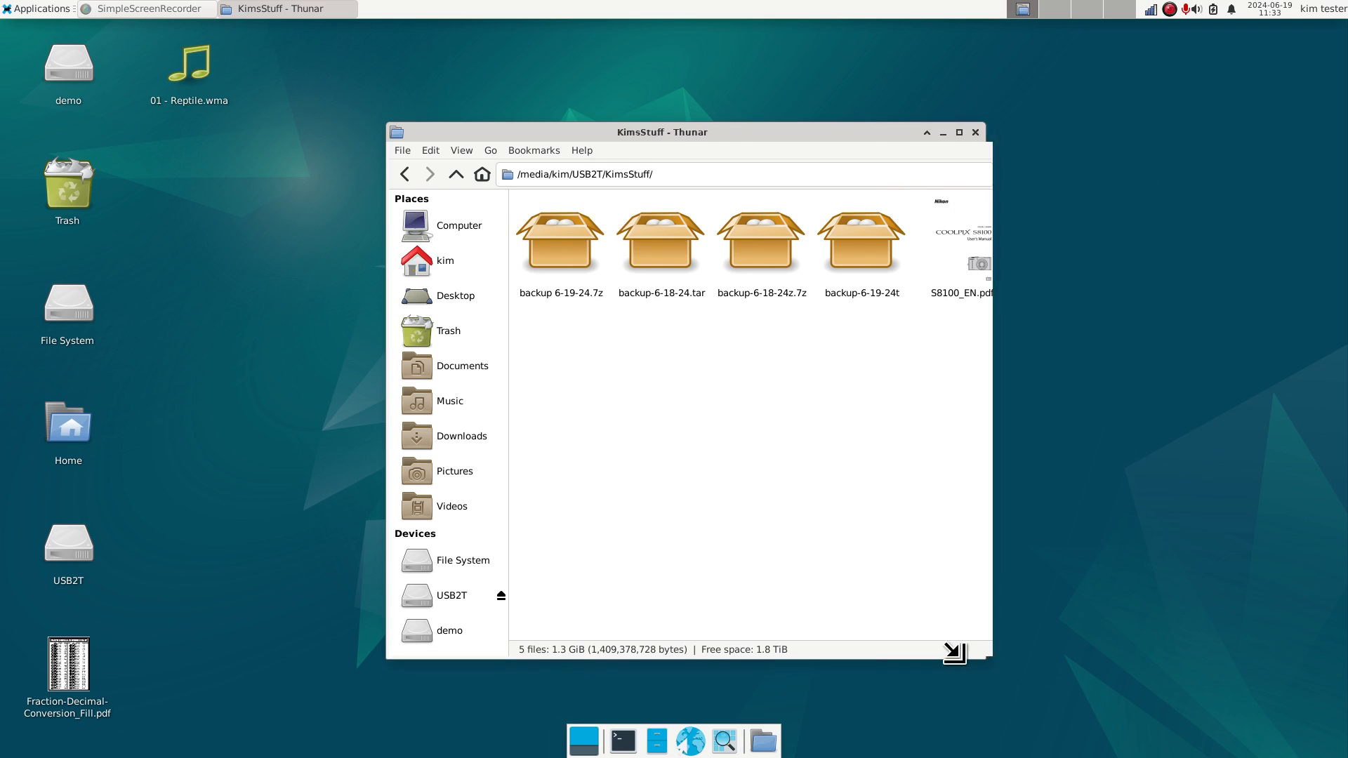
click(820, 650)
drag(793, 155, 1261, 186)
key(ctrl+n)
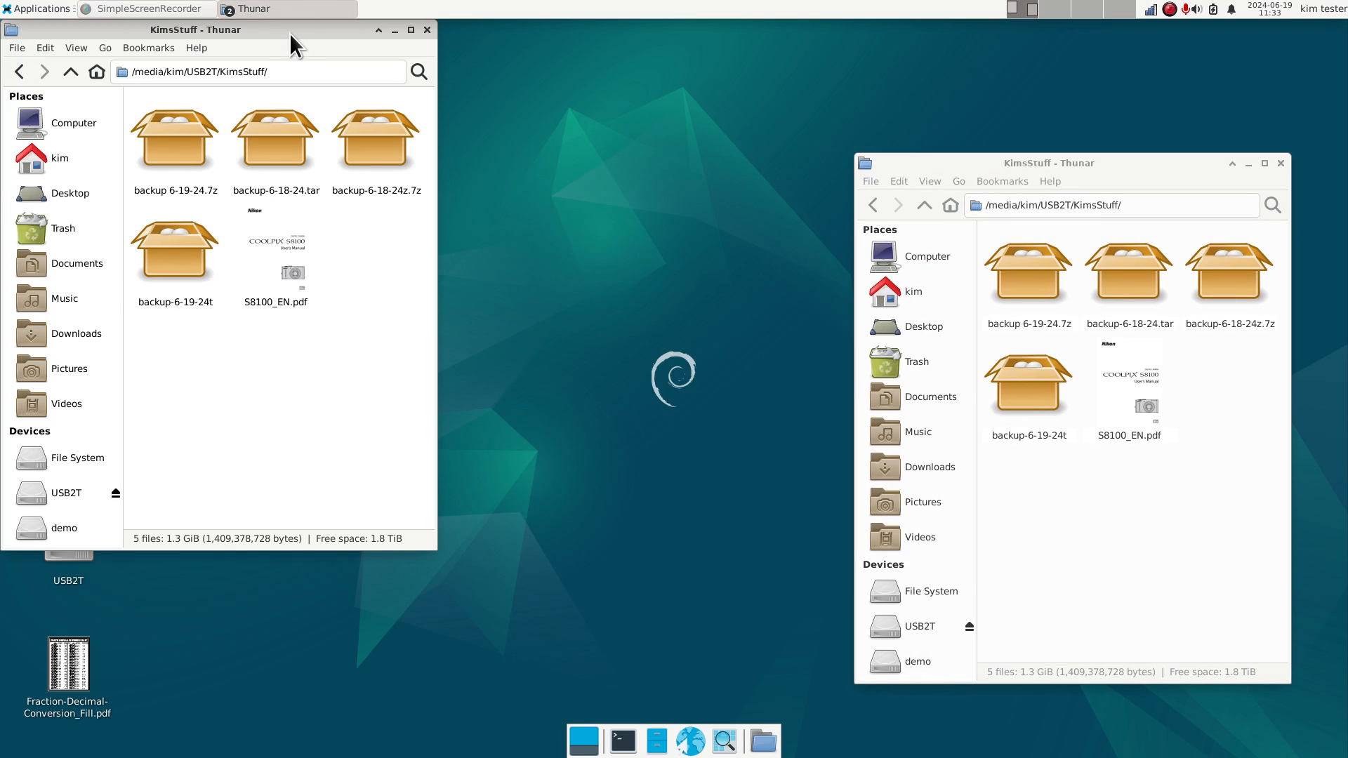
drag(291, 31, 602, 162)
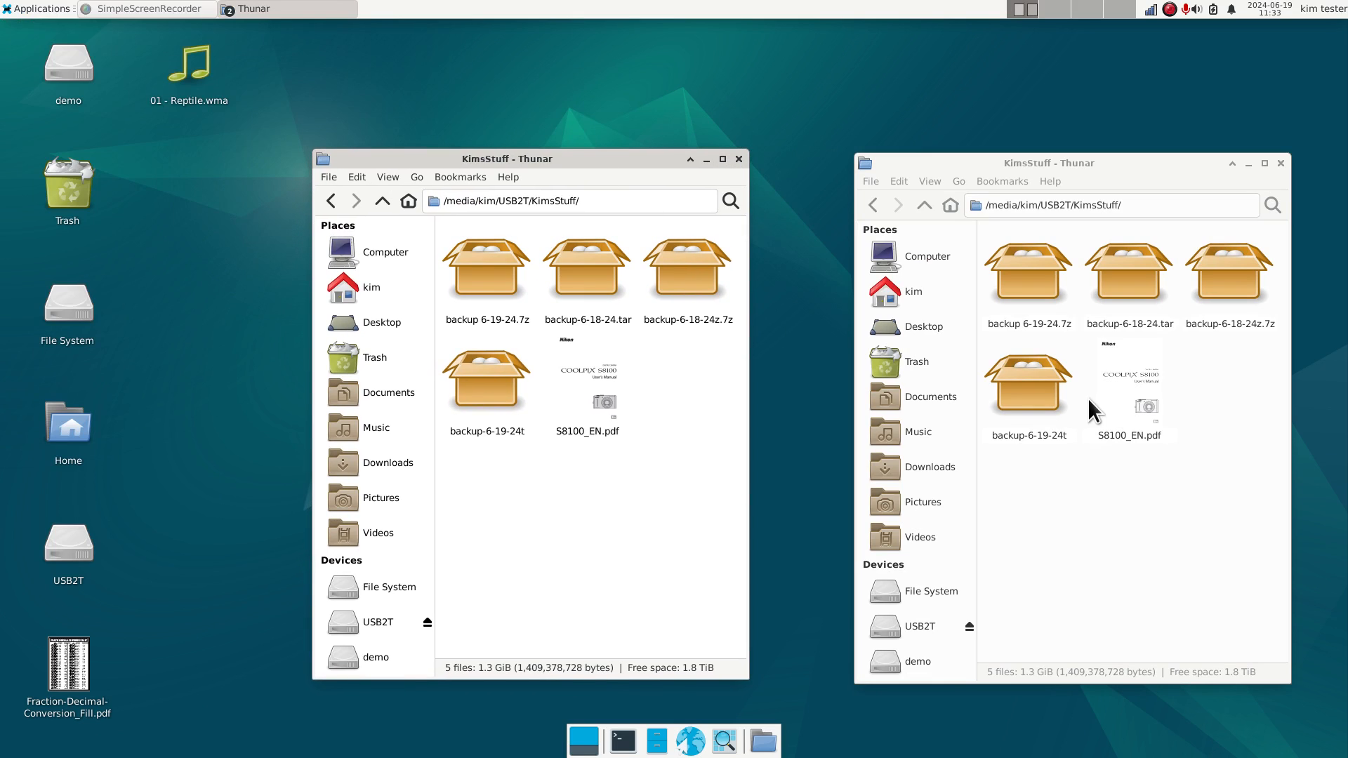
Show Downloads in one window and open the Pictures folder of KimsStuff's backup-6-18-24.tar from the other, keeping the Downloads window uncovered
click(923, 628)
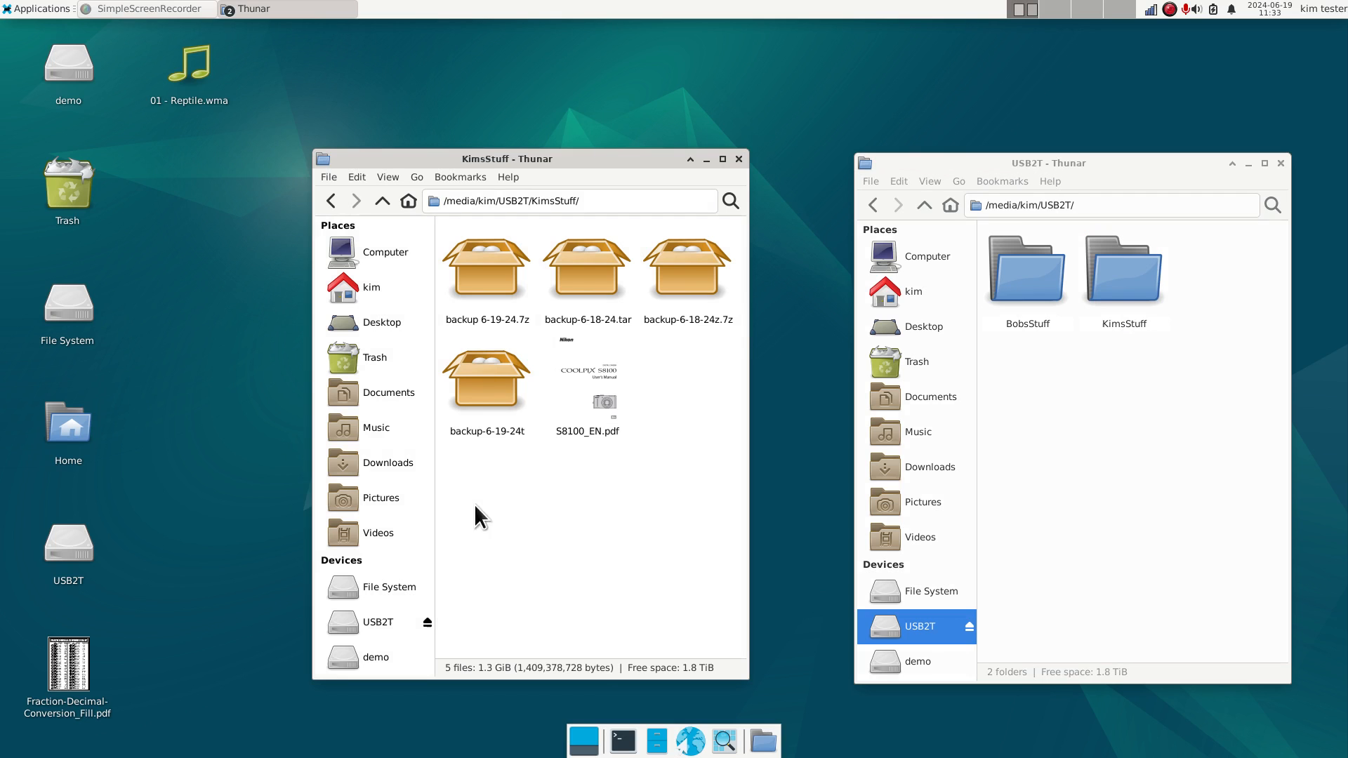
click(406, 470)
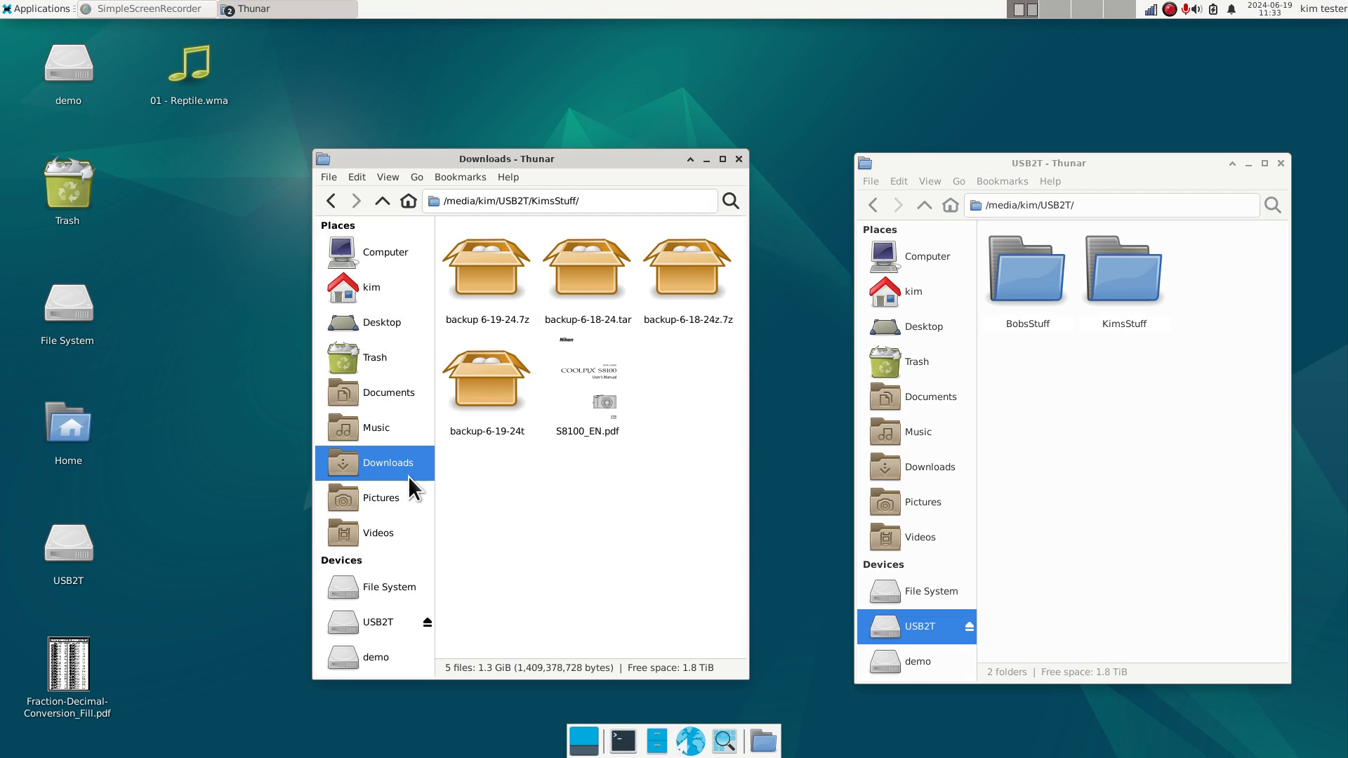
double_click(1123, 279)
double_click(1134, 271)
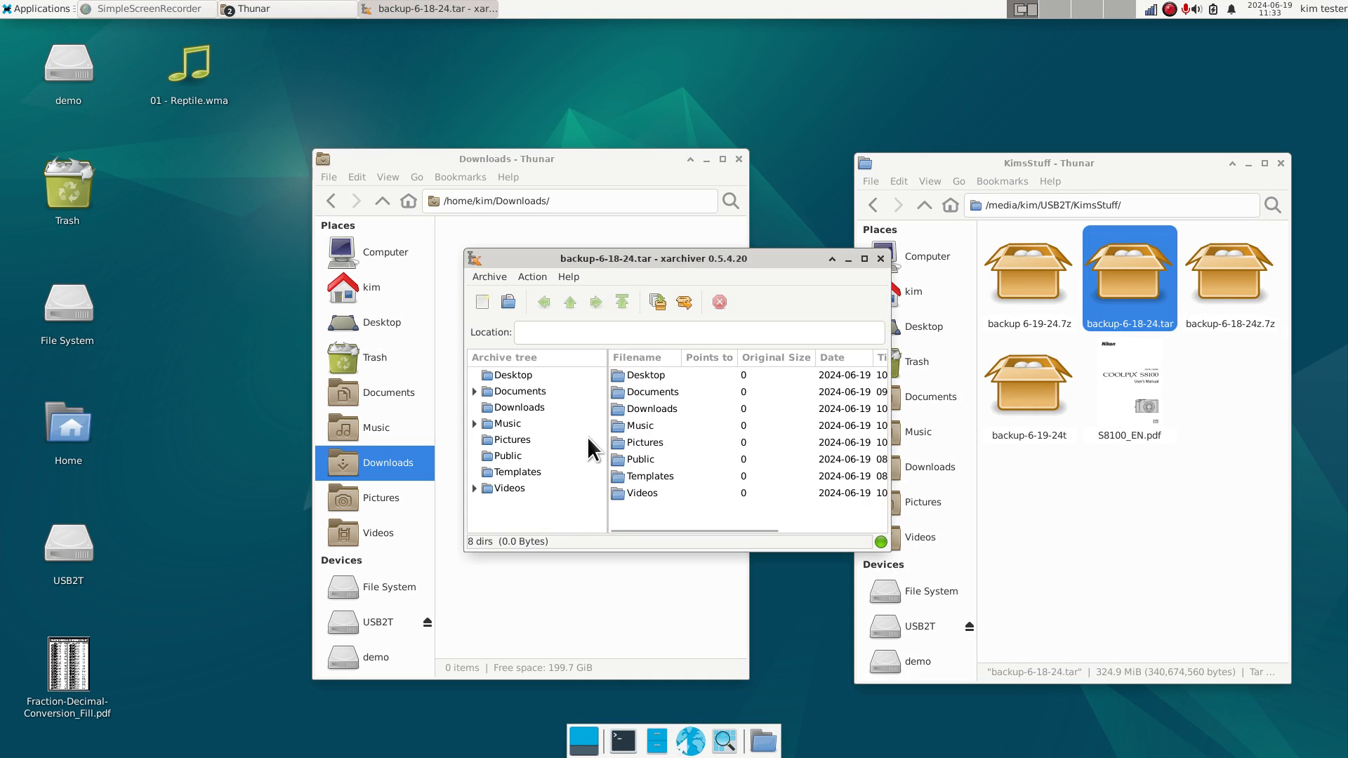
click(510, 440)
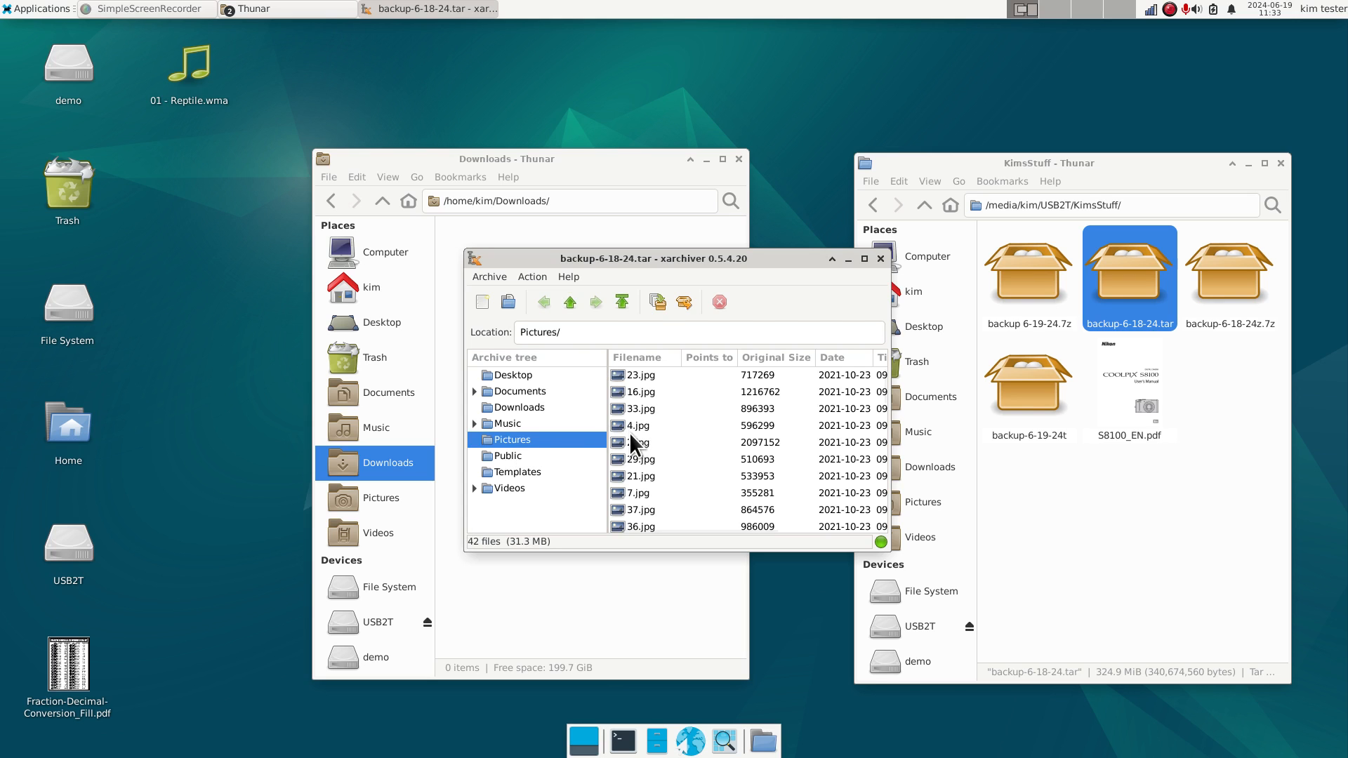
drag(638, 255, 1062, 266)
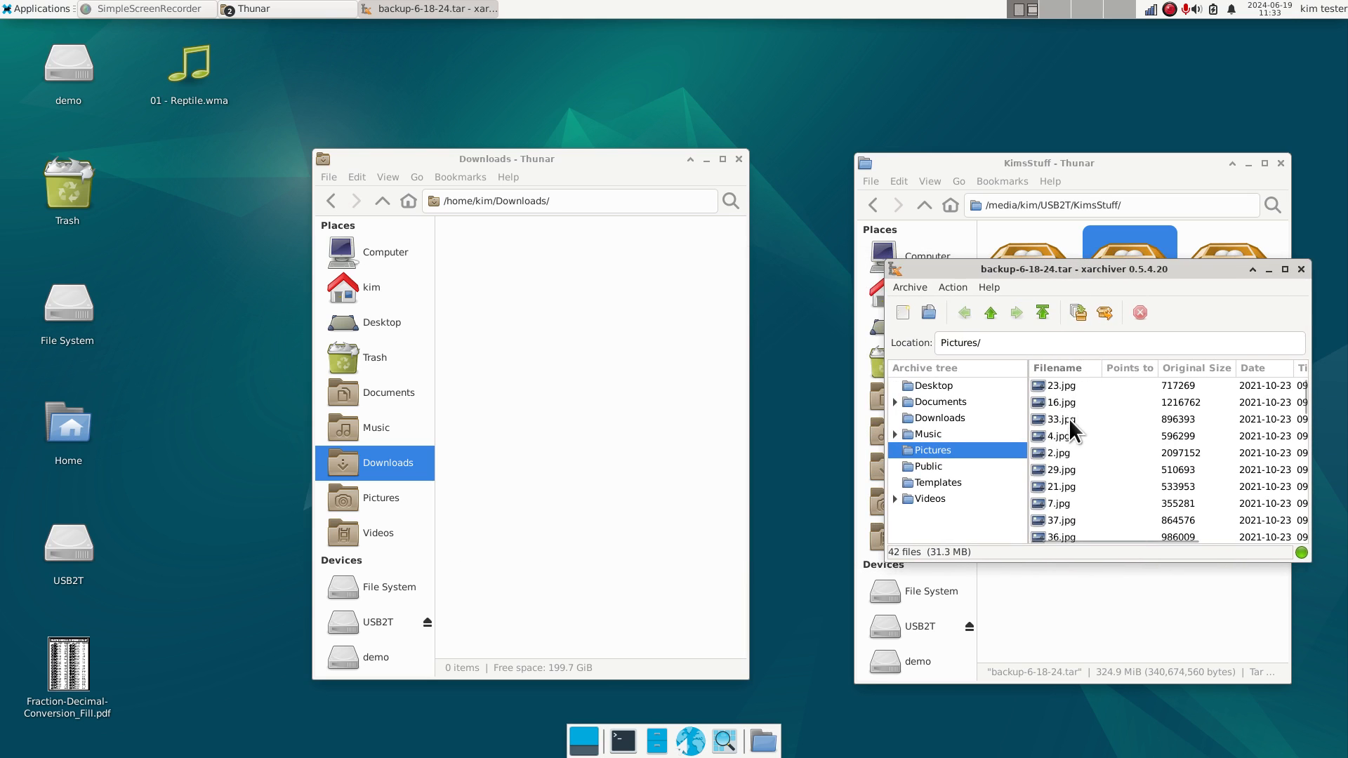
Extract 2.jpg, 21.jpg, 7.jpg and 37.jpg from the tar archive into Downloads and close the archive
drag(1036, 453, 557, 336)
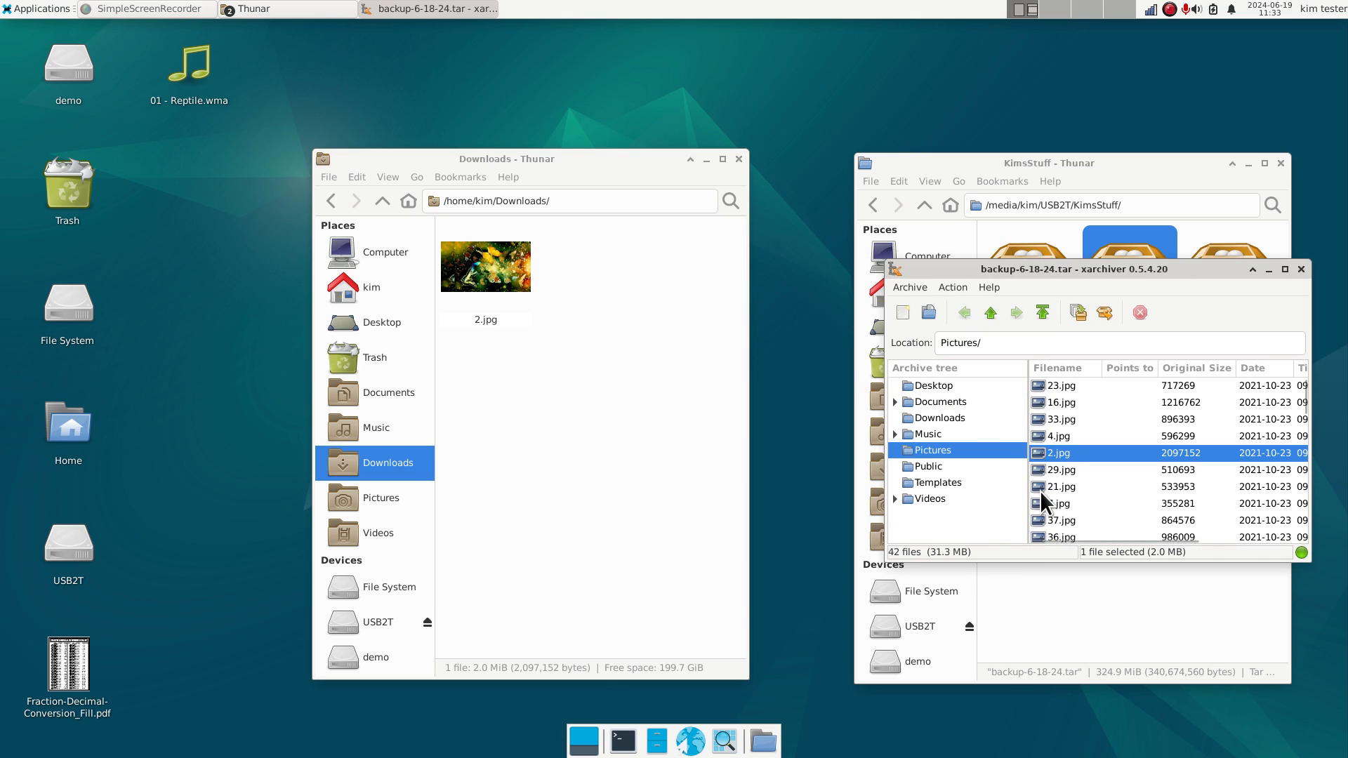
drag(1039, 491, 649, 415)
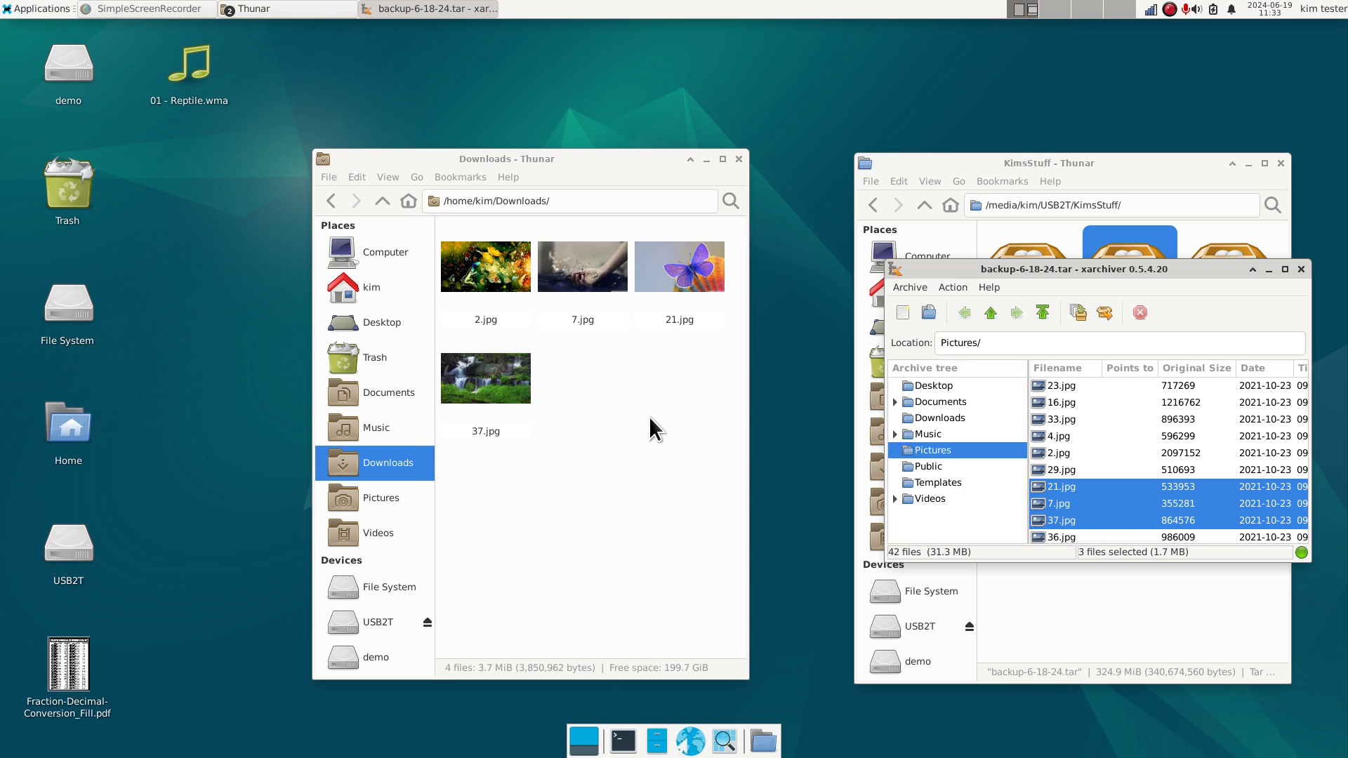
click(1299, 270)
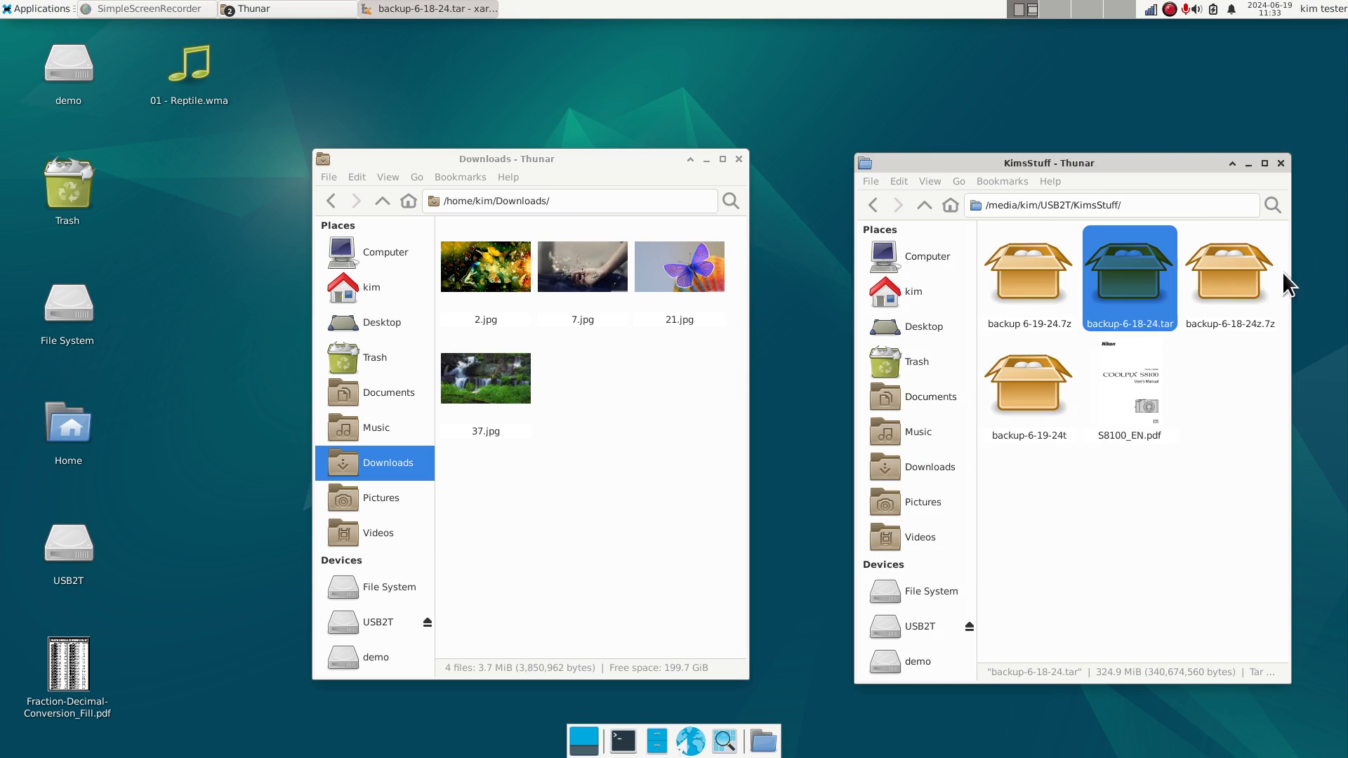
Close the Downloads window and delete 01 - Reptile.wma from the desktop
click(738, 160)
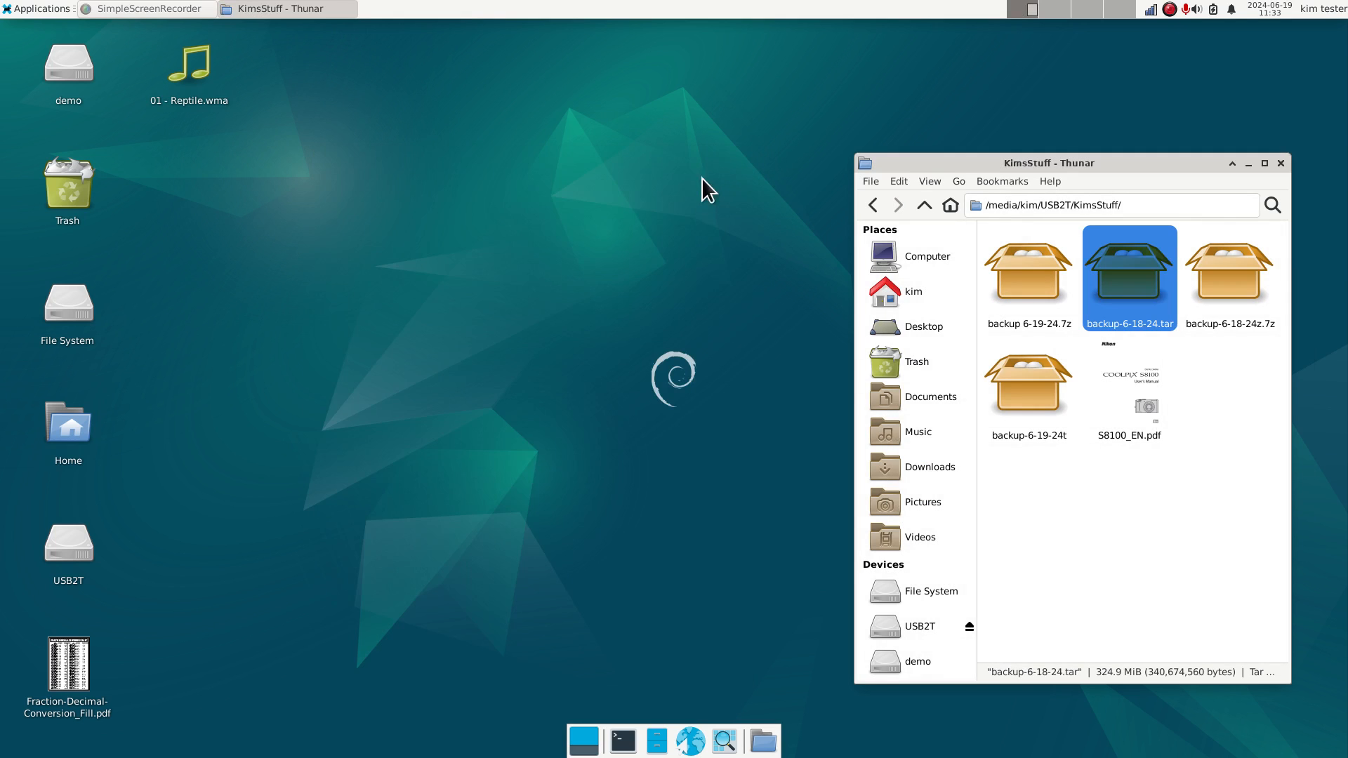
drag(272, 48, 161, 146)
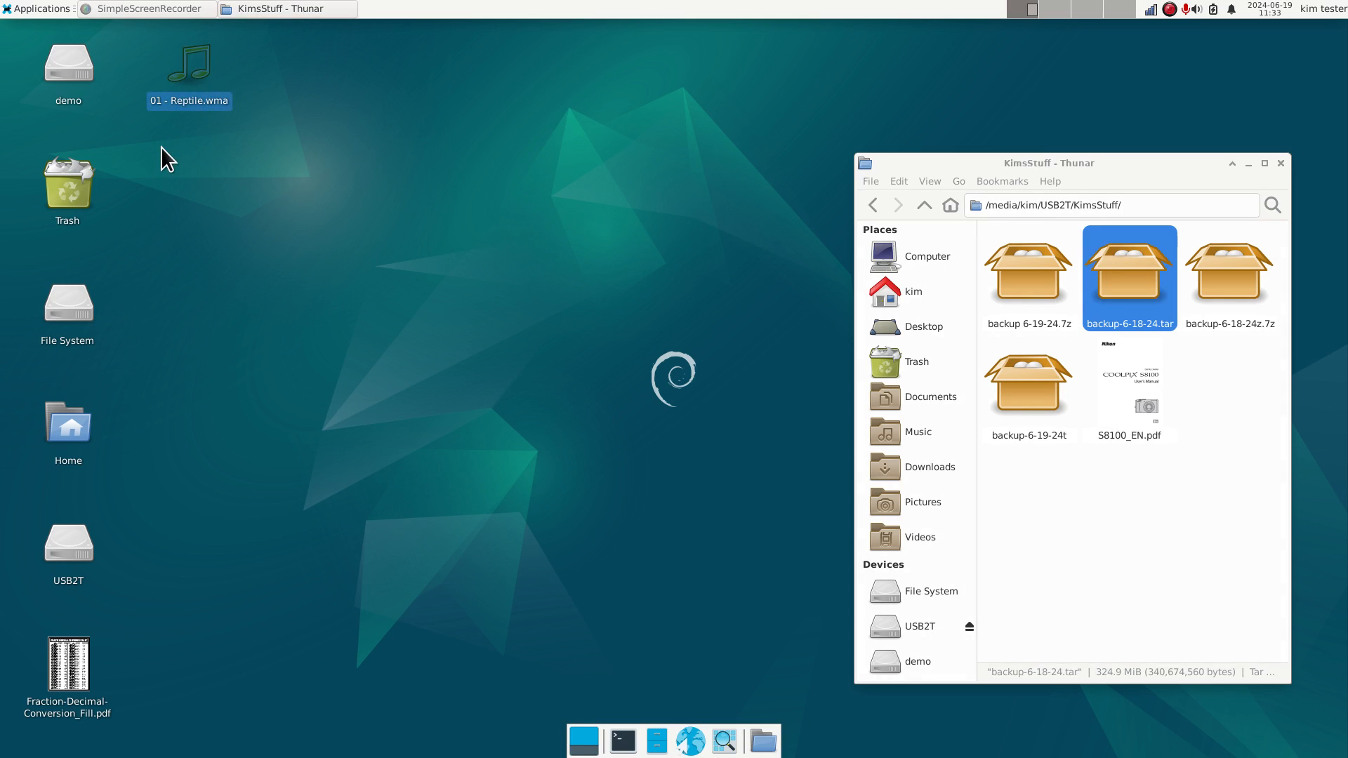
key(Delete)
Move the KimsStuff window towards the middle of the desktop and close it
drag(1146, 163, 708, 136)
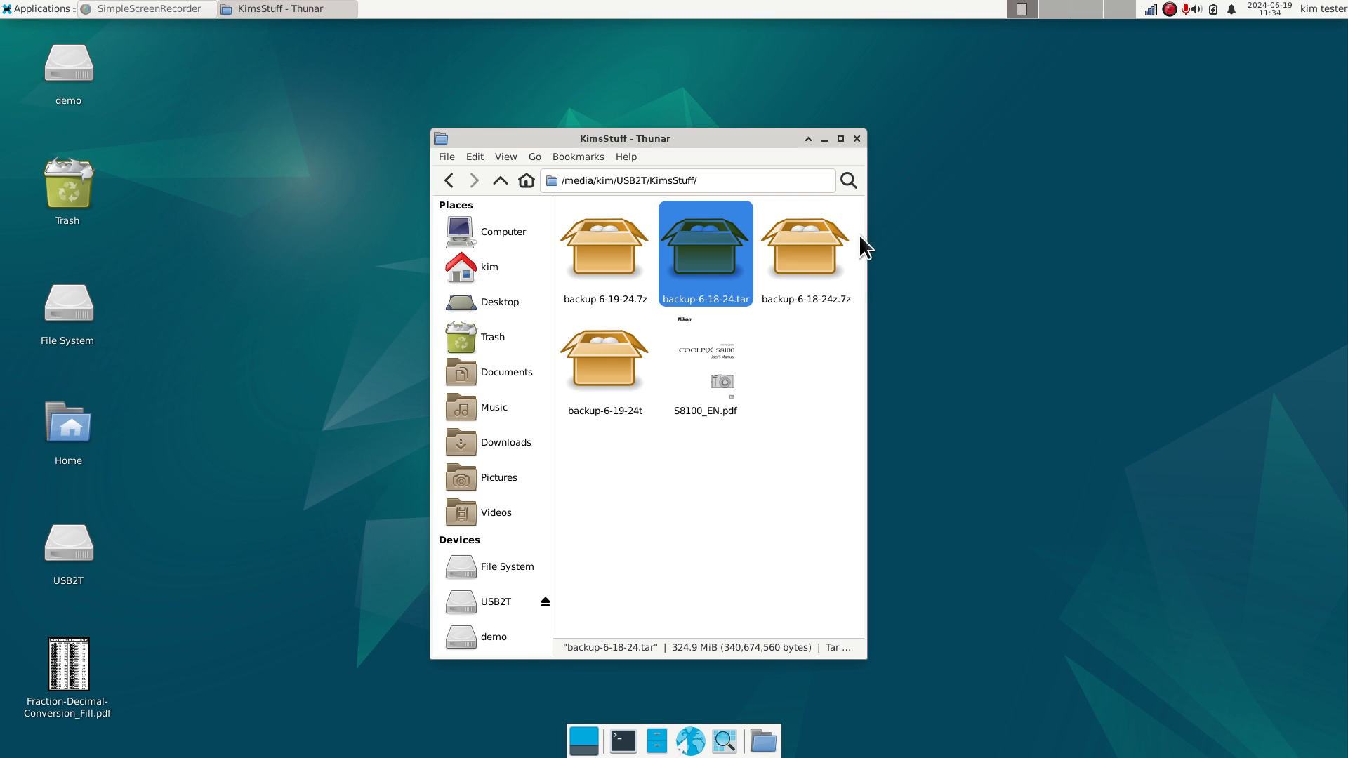
drag(678, 118, 819, 108)
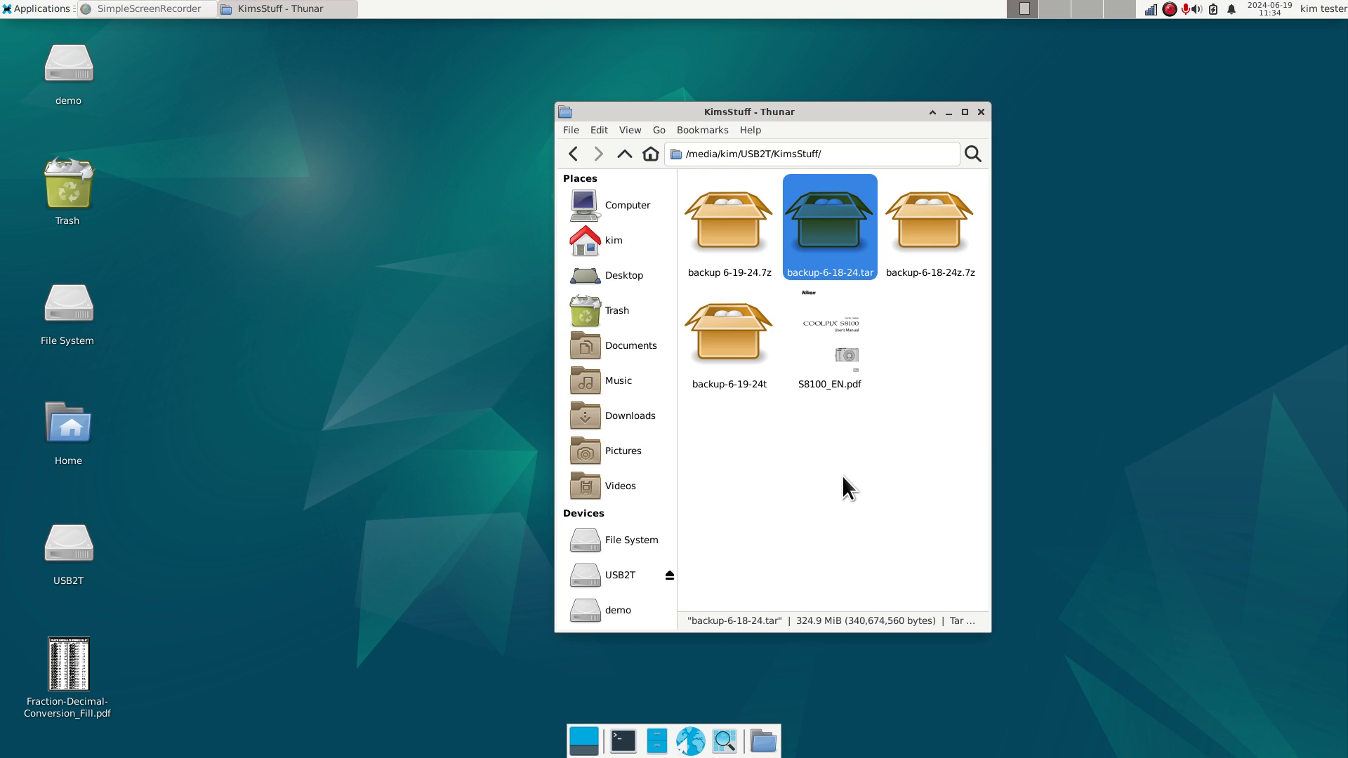
click(980, 112)
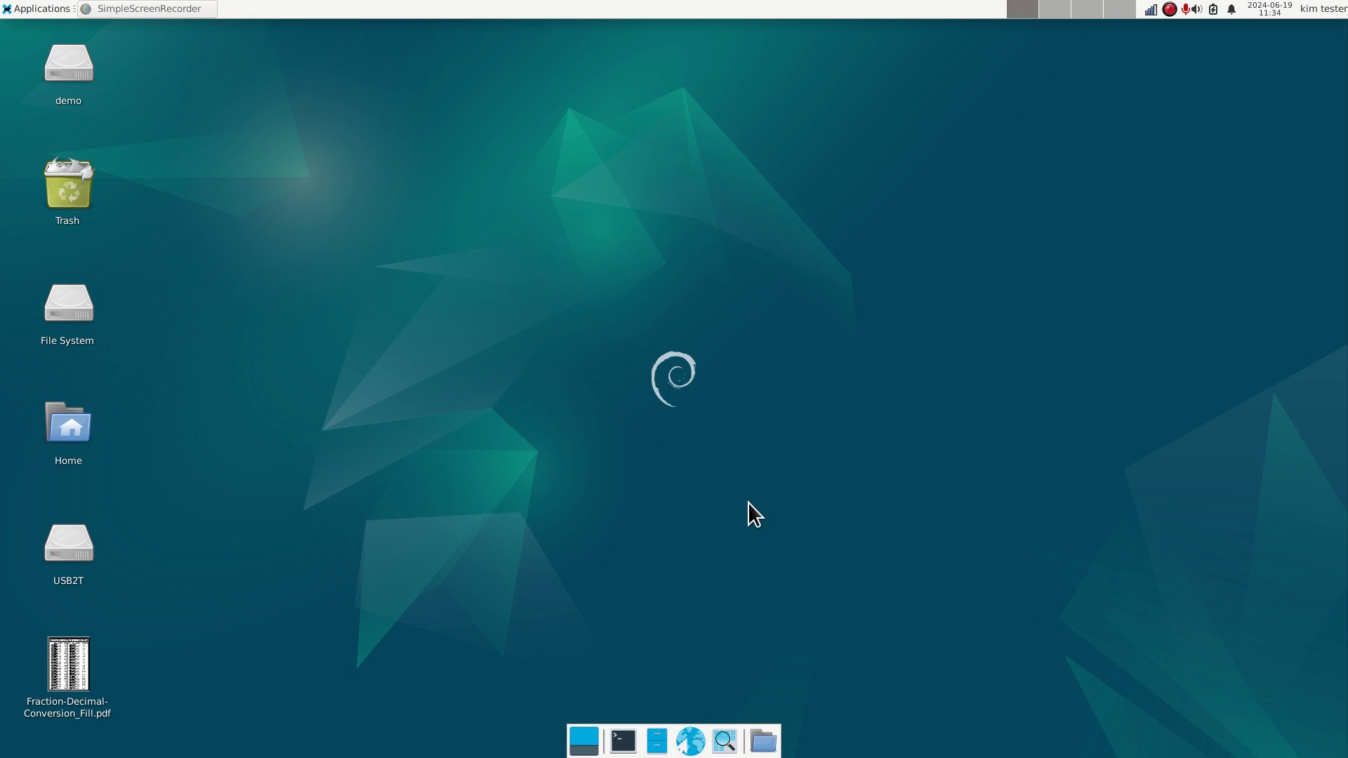